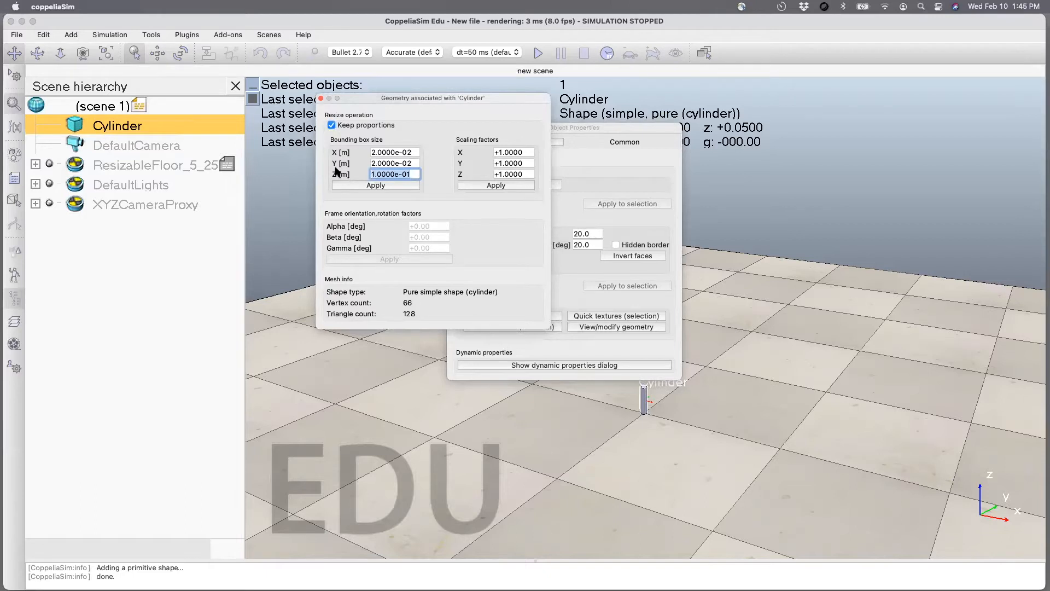
Resize the cylinder to Z 1 m, set its X and Y sizes to 0.02 m with Keep proportions off, and close its property dialogs.
text(1)
click(385, 186)
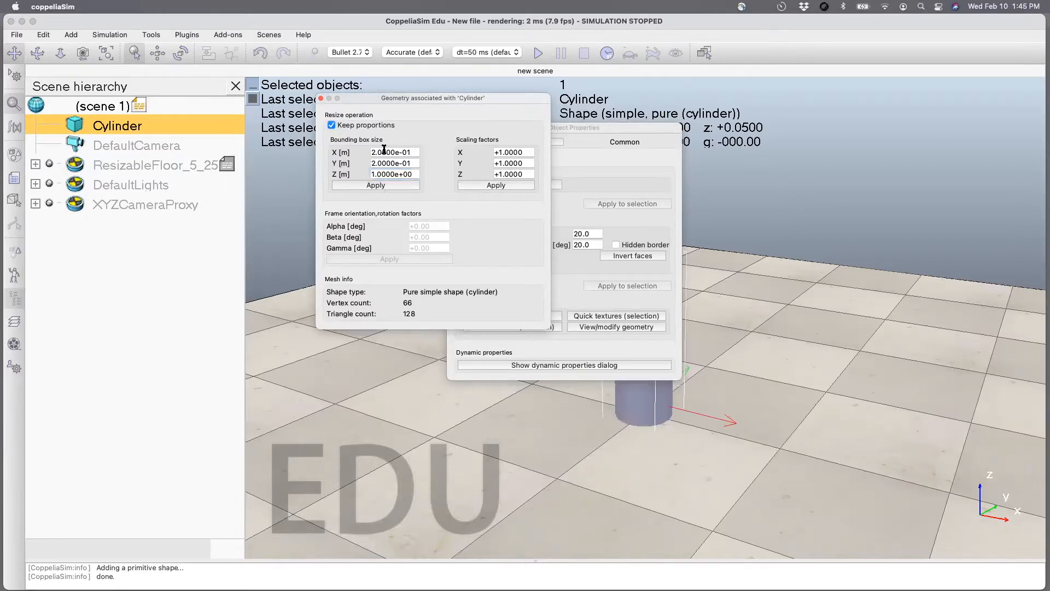
click(331, 125)
drag(412, 151, 330, 149)
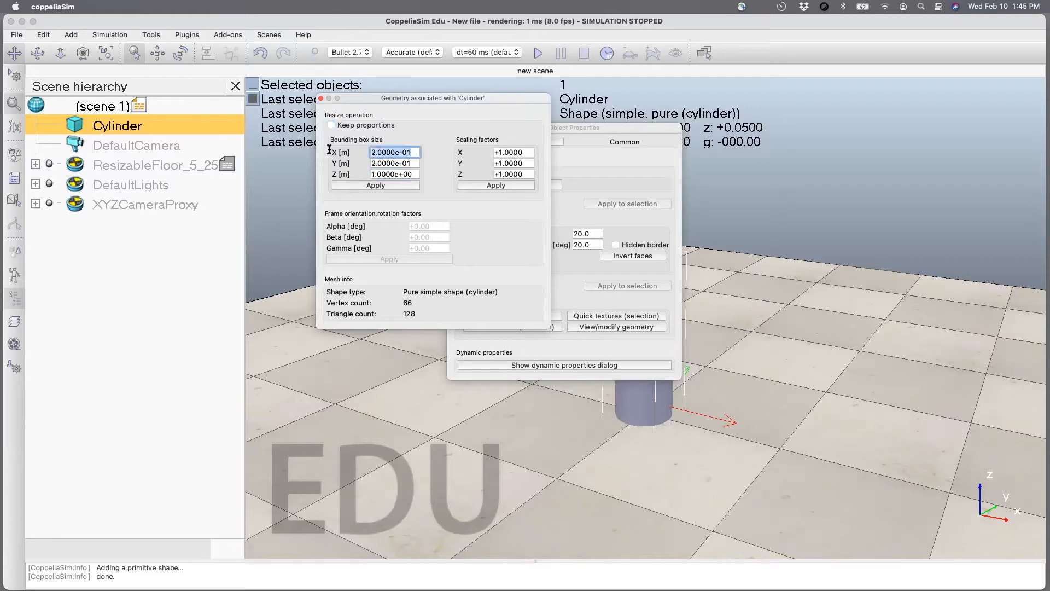
text(0.02)
key(Tab)
text(0)
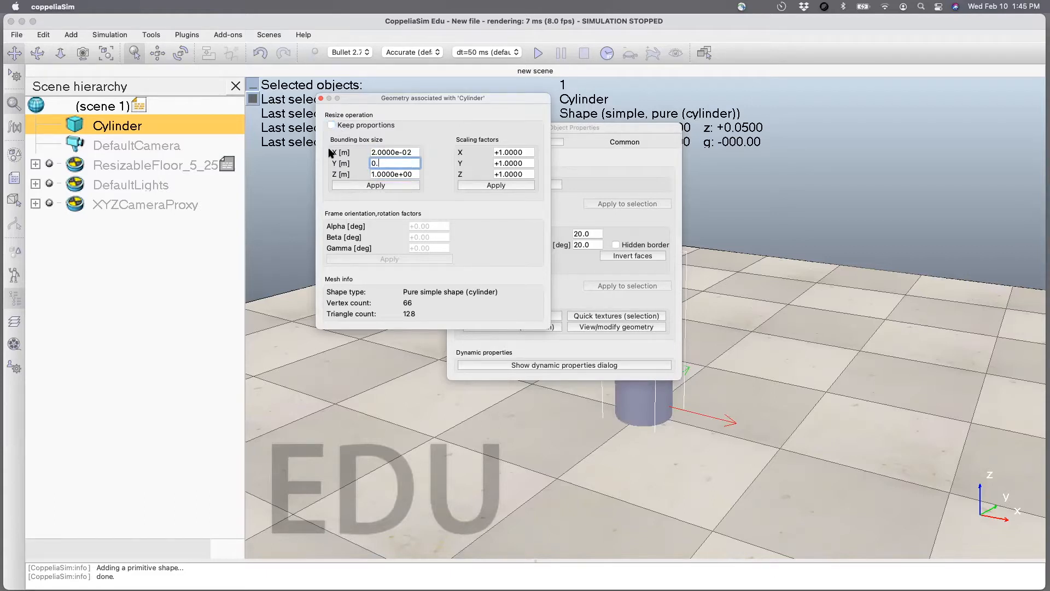
text(.02)
click(351, 186)
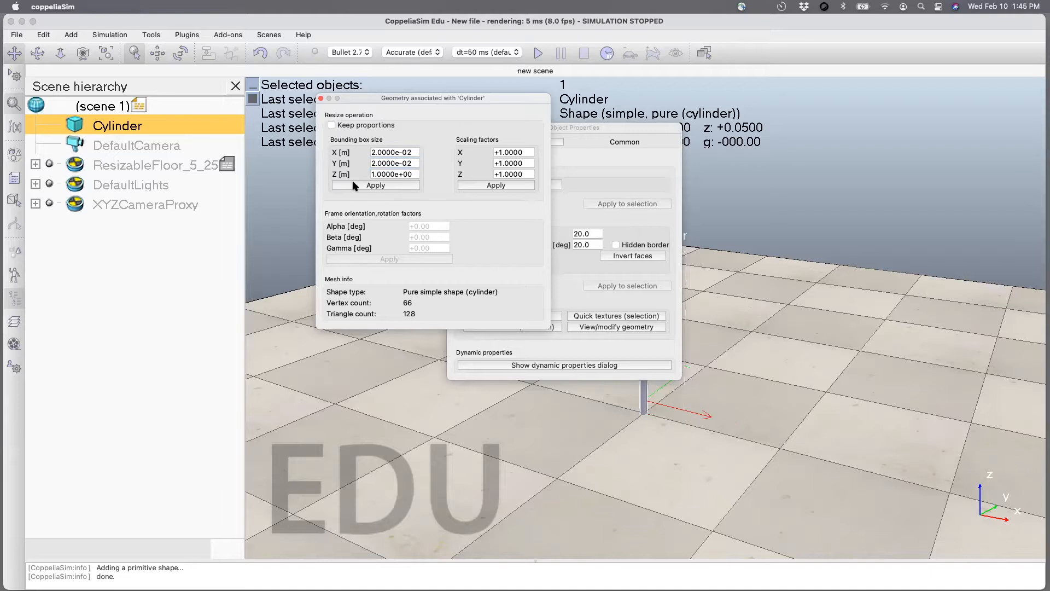
click(321, 98)
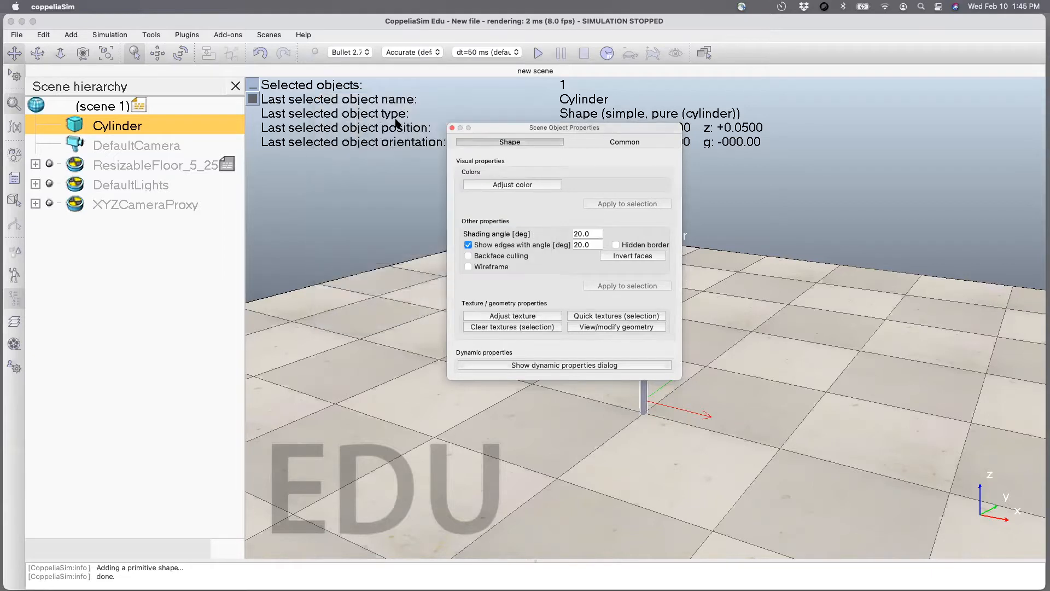
click(453, 128)
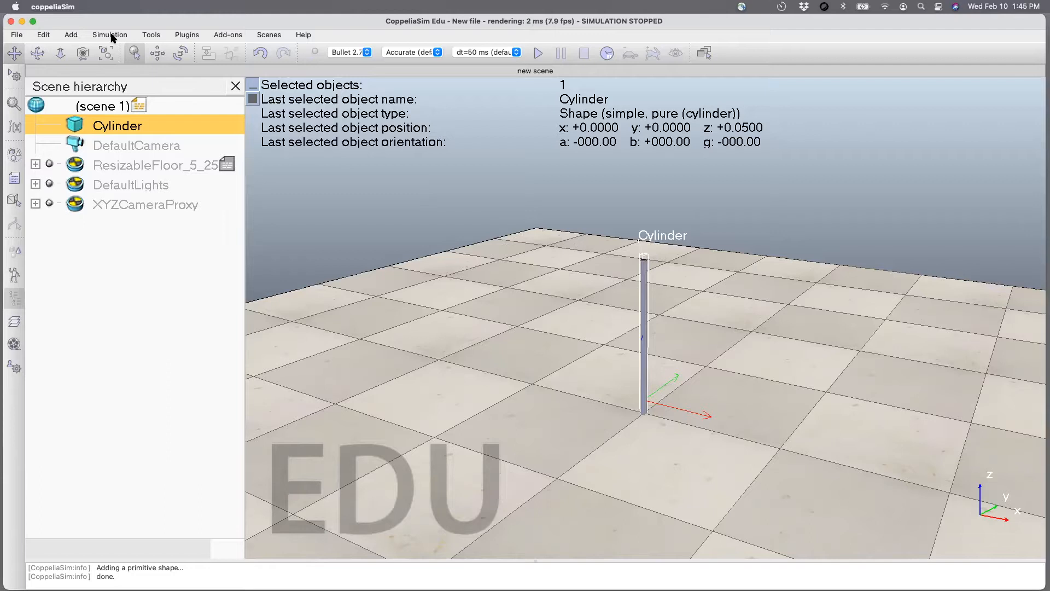
Add a primitive sphere with an X-size of 0.02 m to the scene.
click(150, 34)
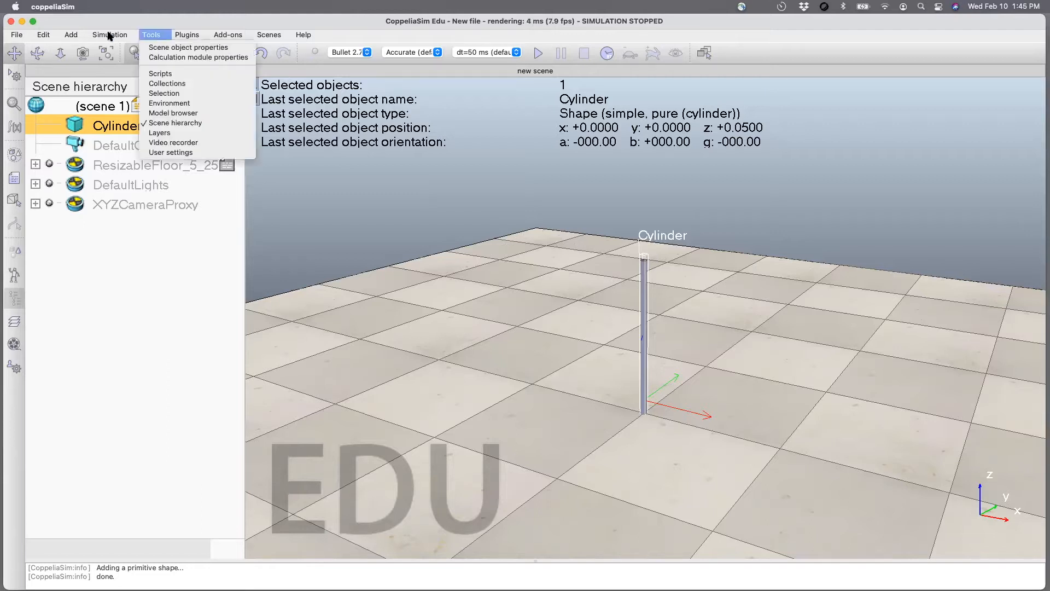
mouse_move(78, 47)
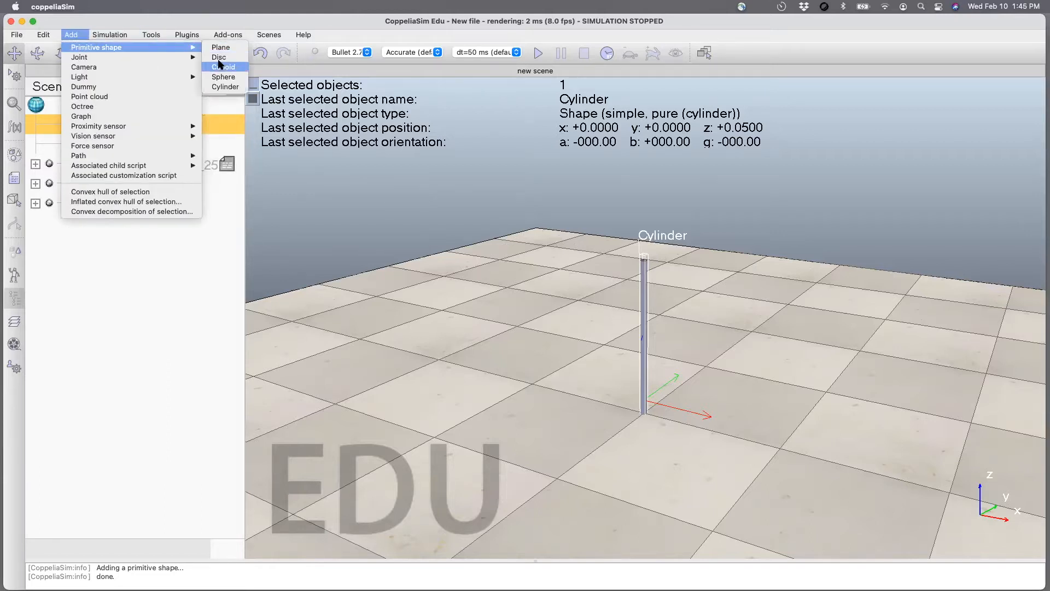
click(222, 77)
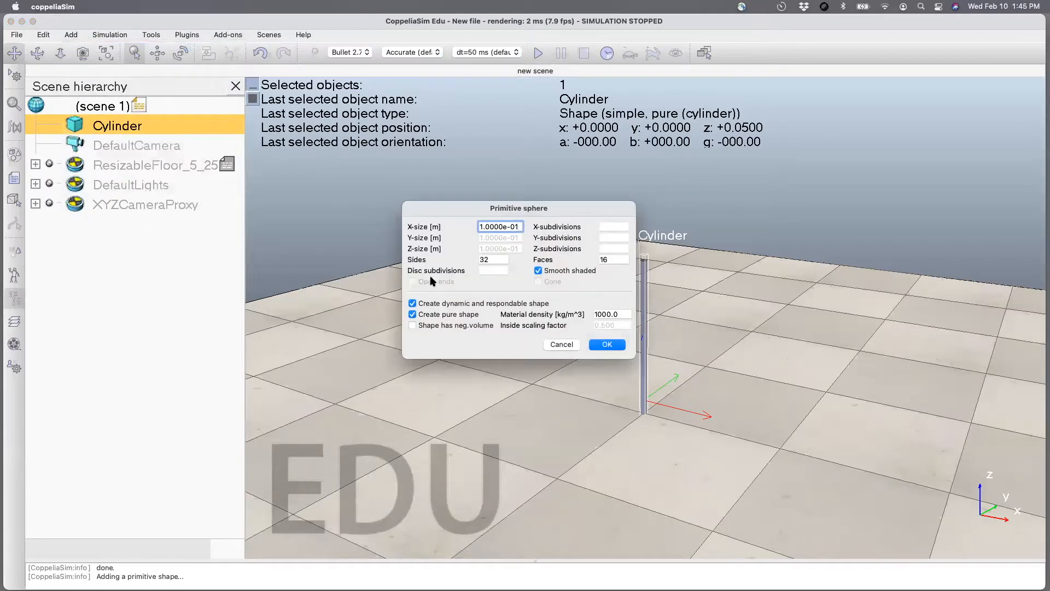
key(super+a)
text(0.02)
key(Return)
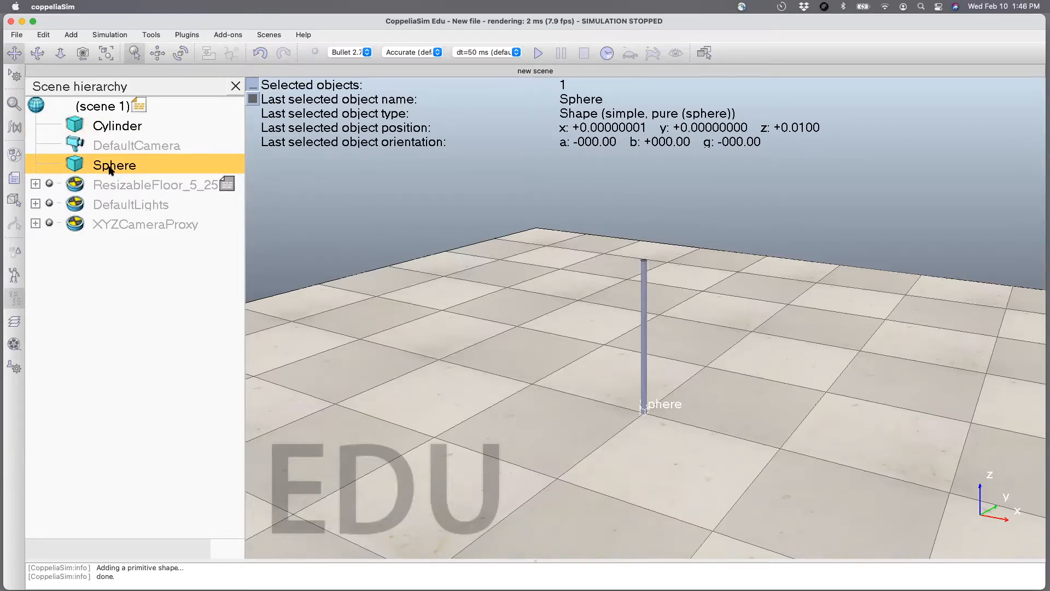
Duplicate the sphere and make both spheres children of the cylinder in the scene hierarchy.
key(super+v)
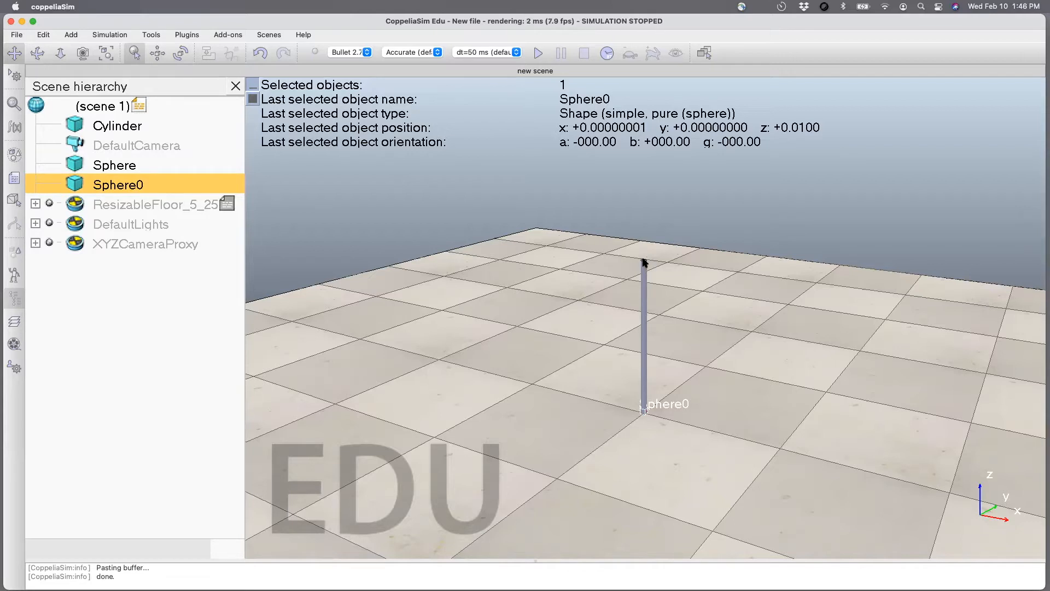
click(82, 166)
shift+click(82, 181)
click(79, 165)
mouse_move(79, 165)
mouse_down()
mouse_move(85, 128)
mouse_move(87, 164)
mouse_up()
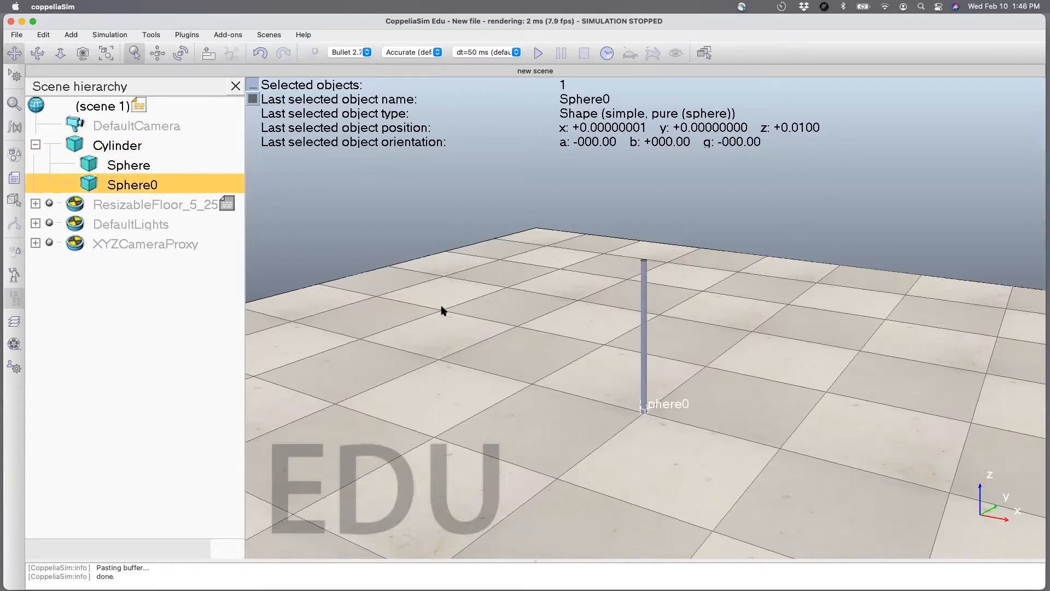
Position Sphere relative to its parent frame at X 0, Y 0 and Z -0.5 m.
click(90, 165)
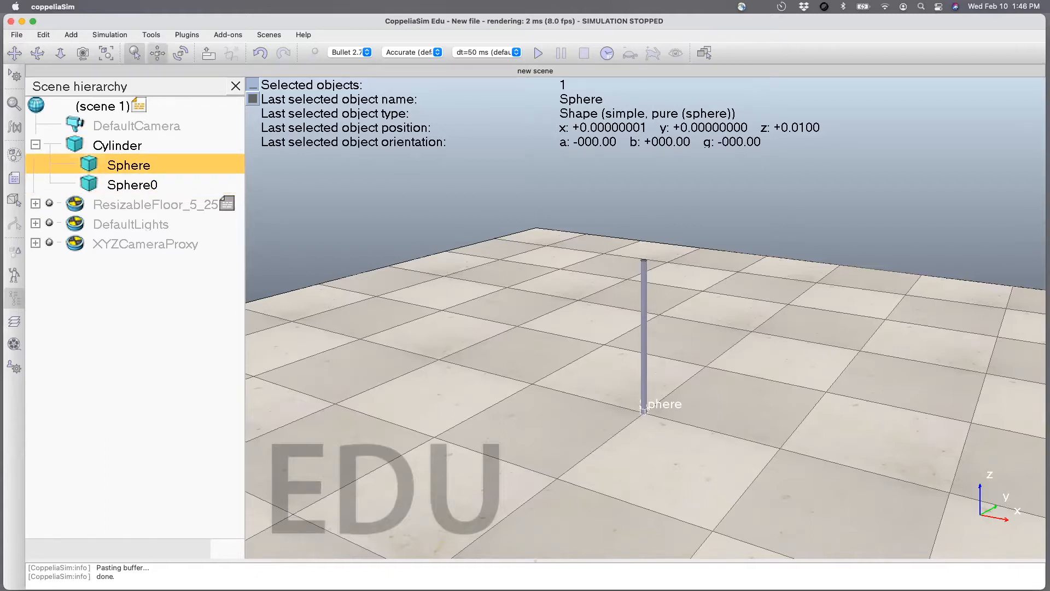
drag(0, 164, 388, 218)
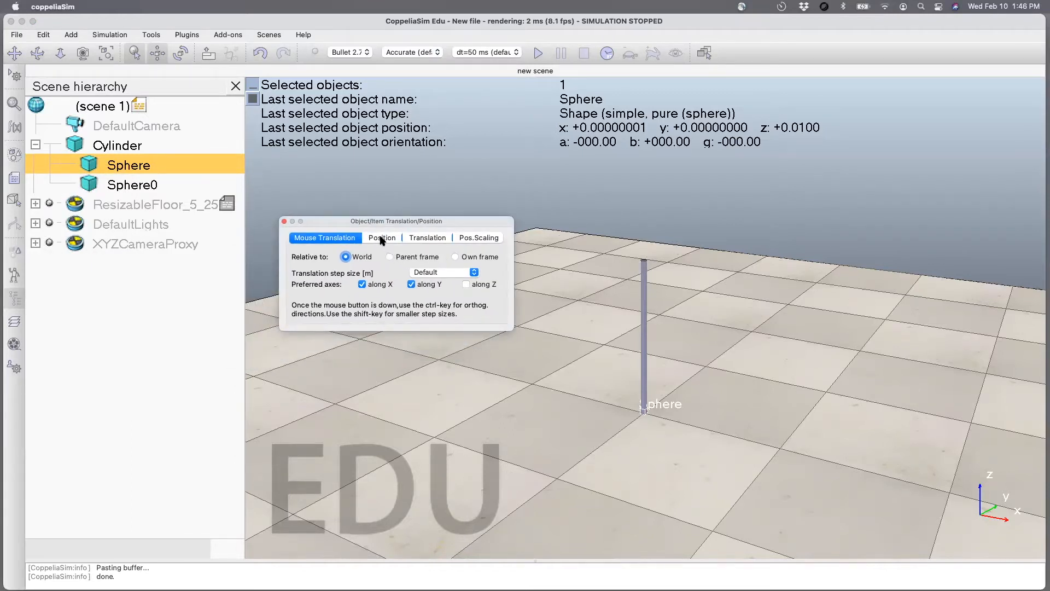
click(382, 238)
click(439, 257)
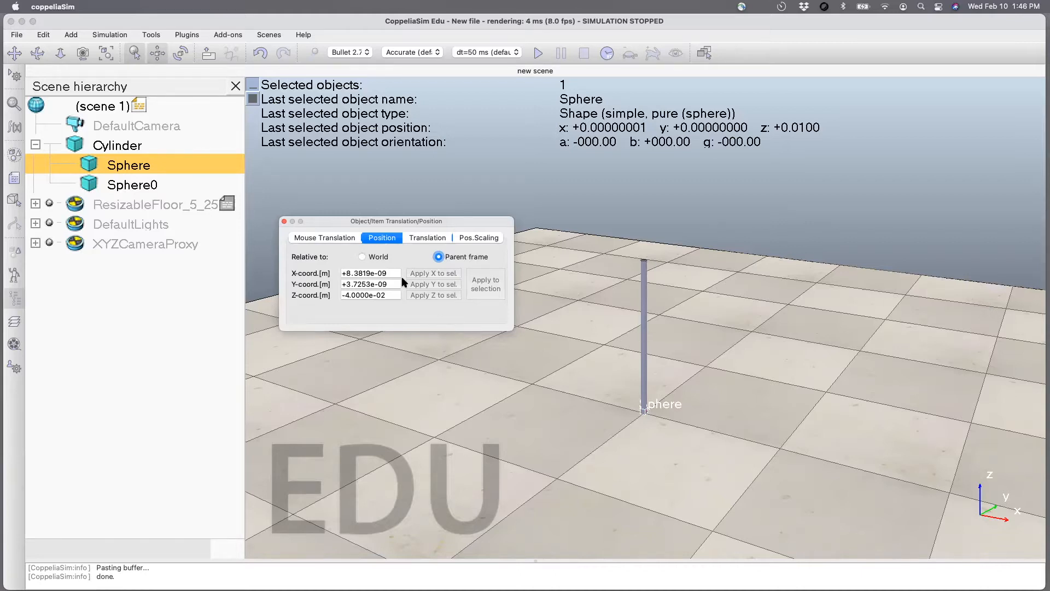
drag(400, 273, 282, 271)
text(0)
key(Tab)
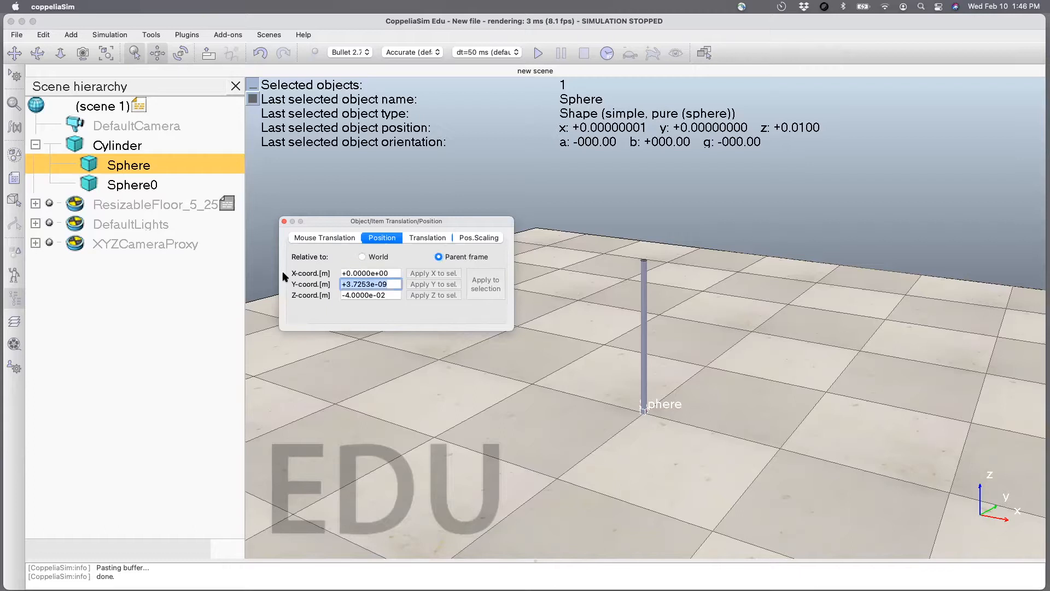
text(0)
key(Tab)
text(-0.)
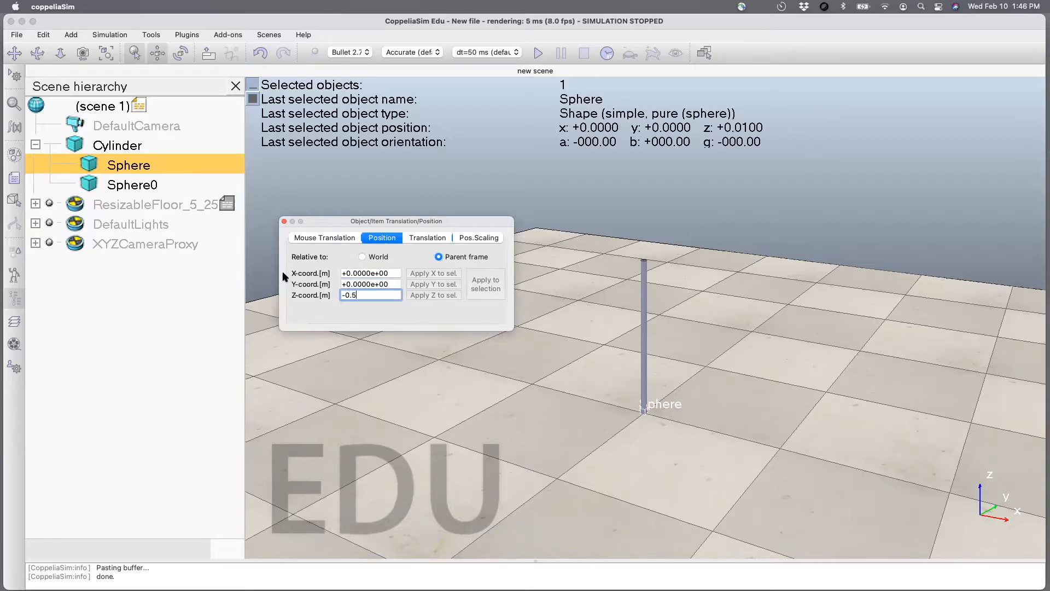
key(Return)
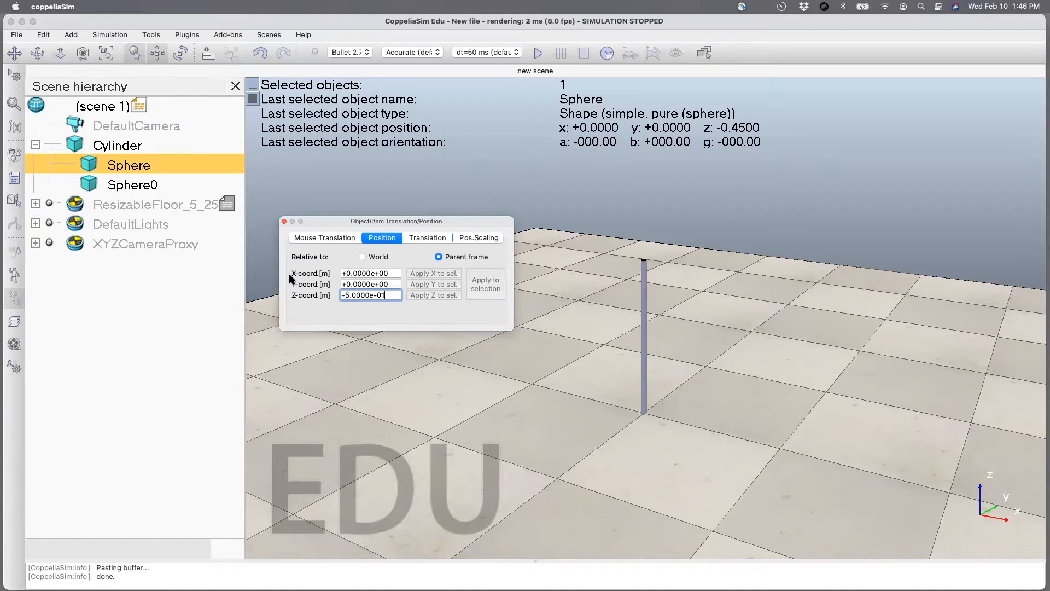
click(283, 221)
Position Sphere0 relative to its parent frame at X 0, Y 0 and Z 0.5 m.
click(108, 178)
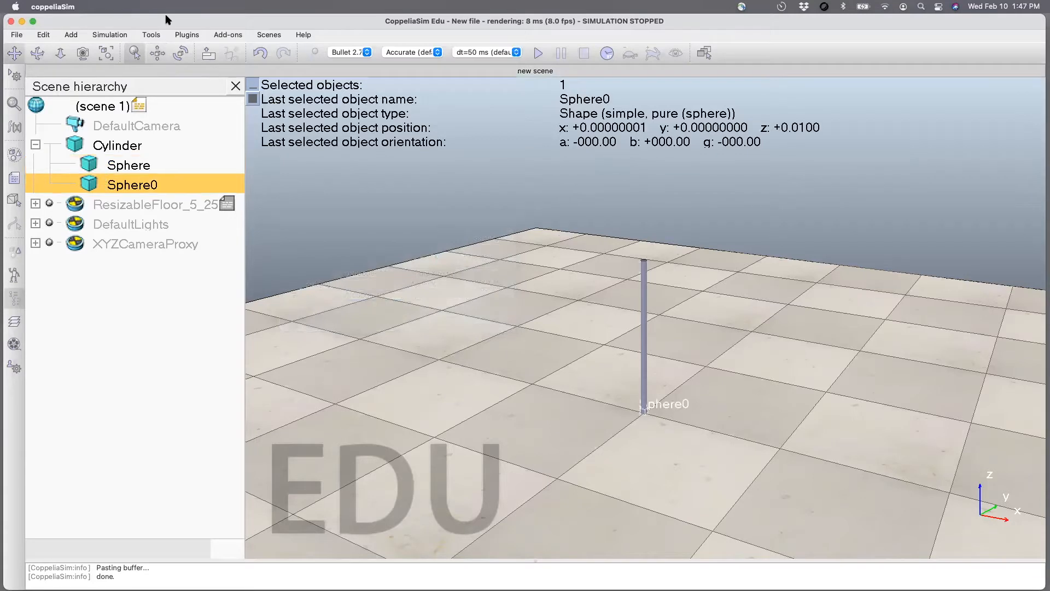
click(156, 52)
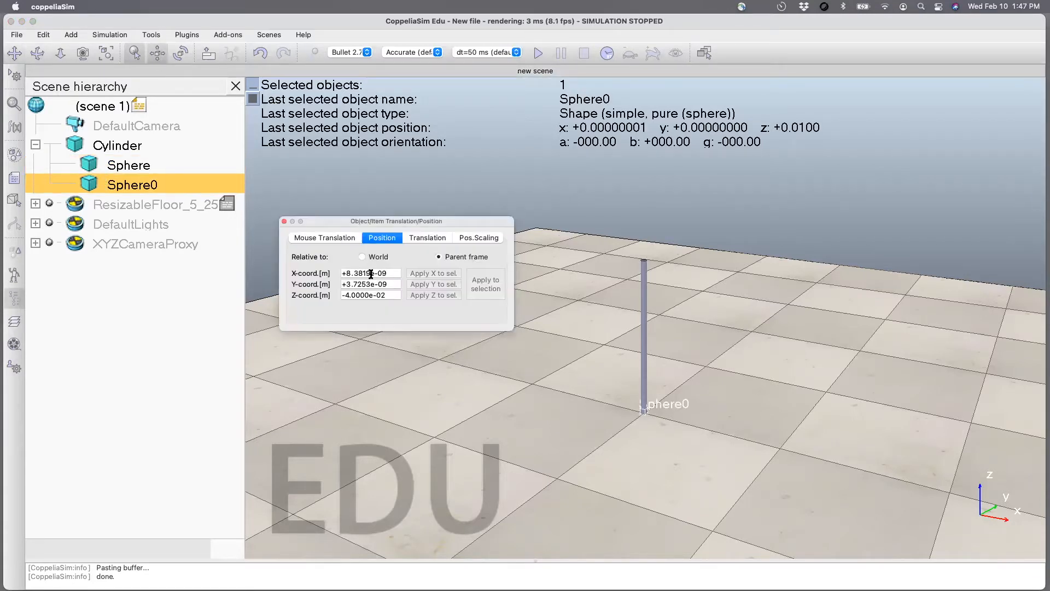
double_click(346, 274)
text(0)
key(Tab)
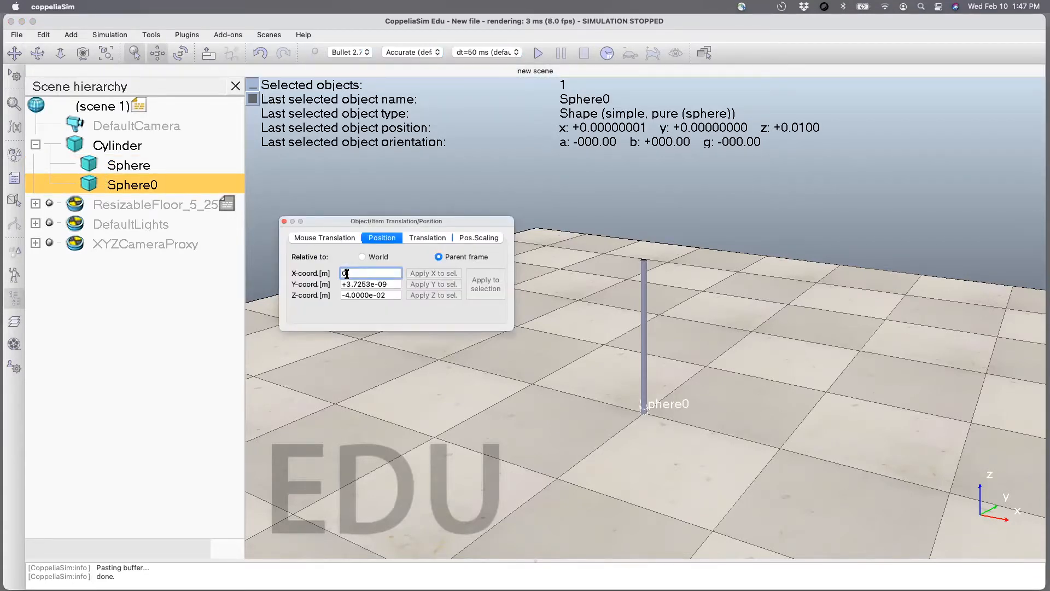
text(0)
key(Tab)
text(0.05)
key(Return)
drag(374, 297, 307, 296)
text(0.5)
key(Return)
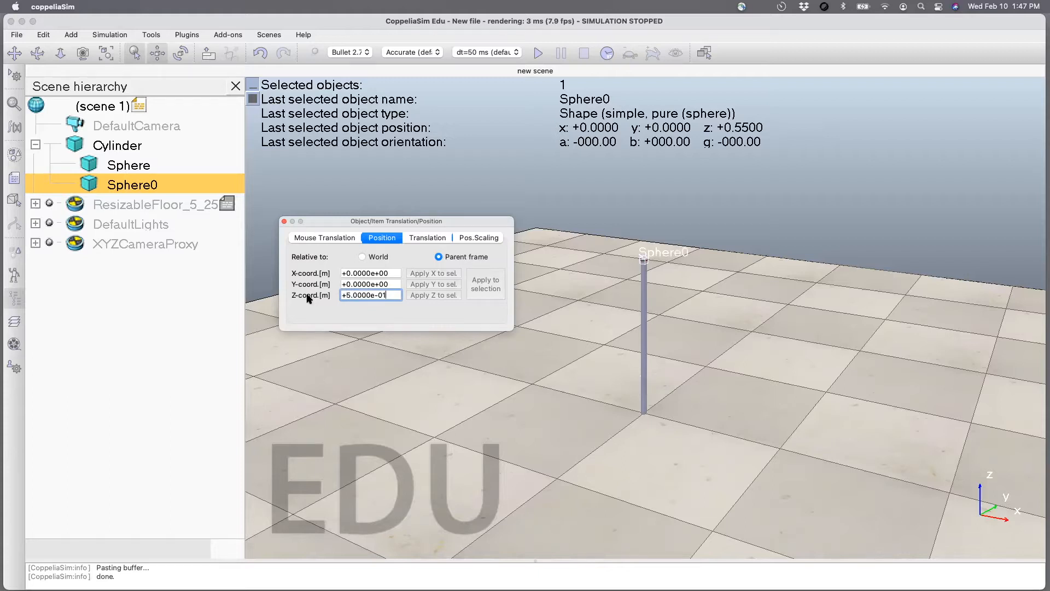
click(283, 222)
key(super+s)
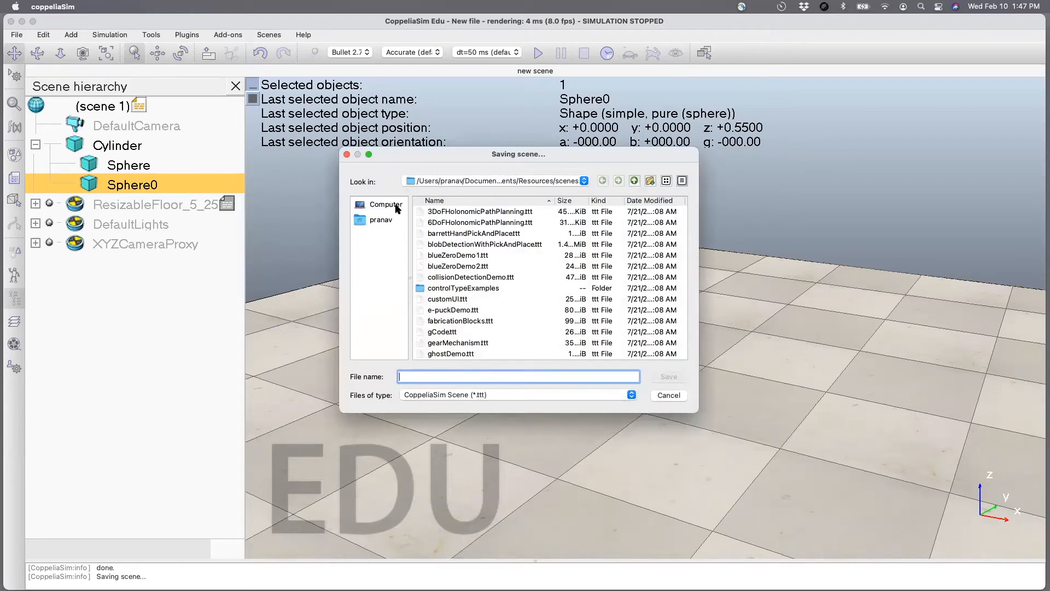
click(381, 220)
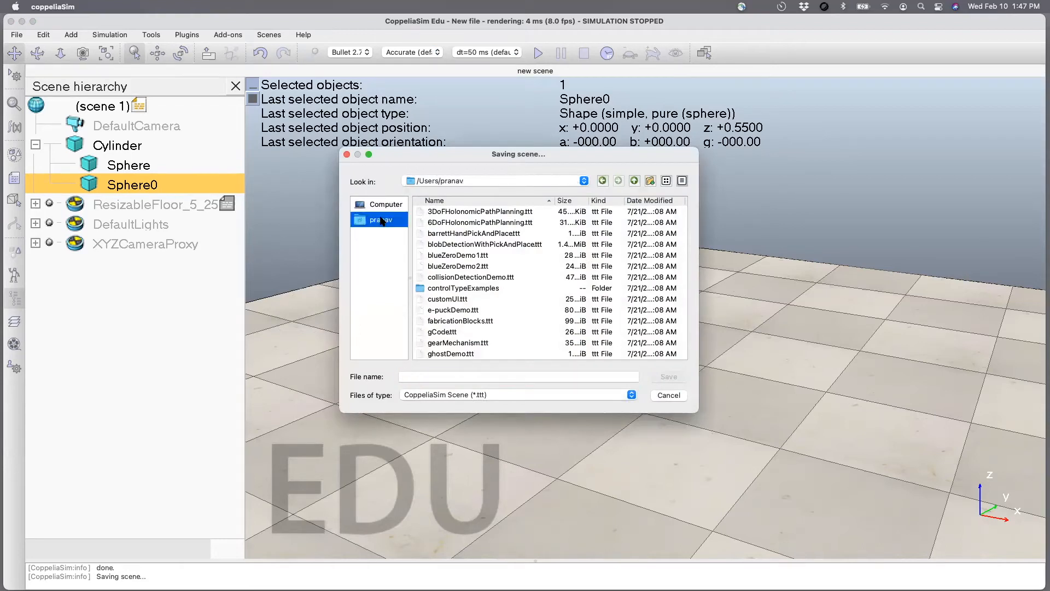
click(433, 181)
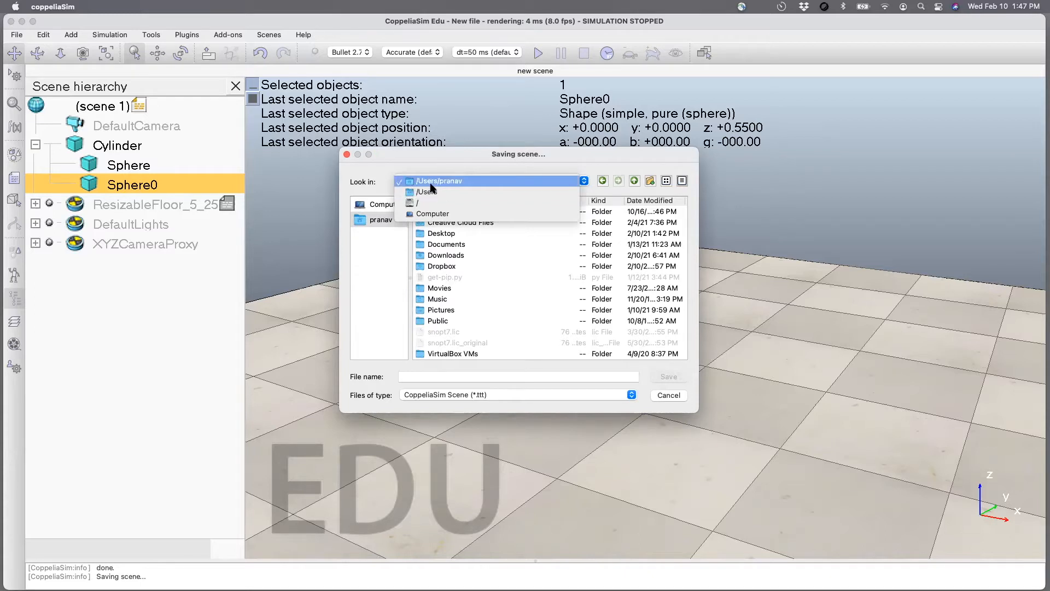
click(430, 182)
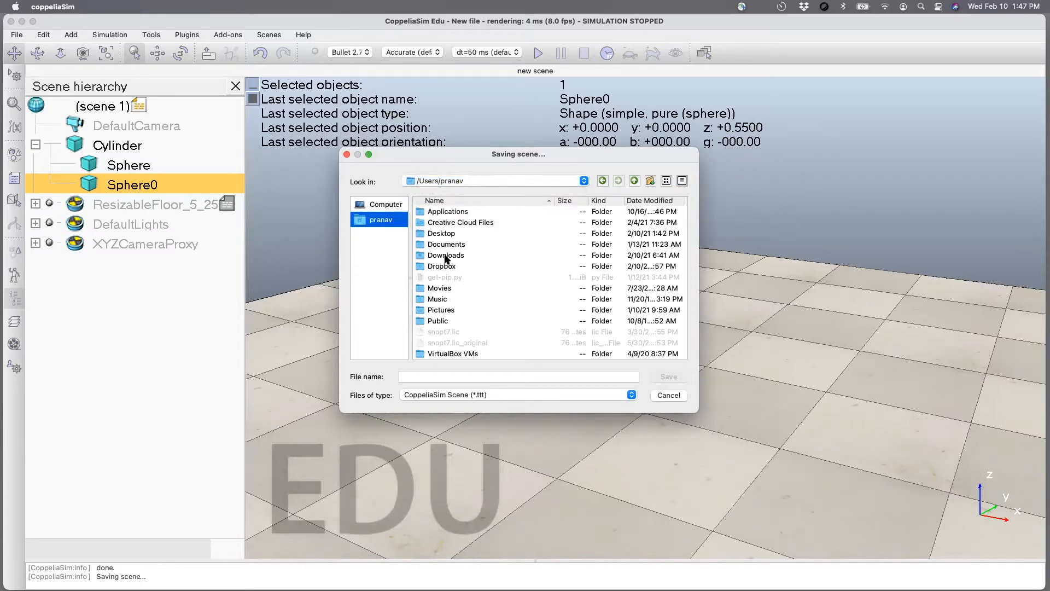
click(664, 396)
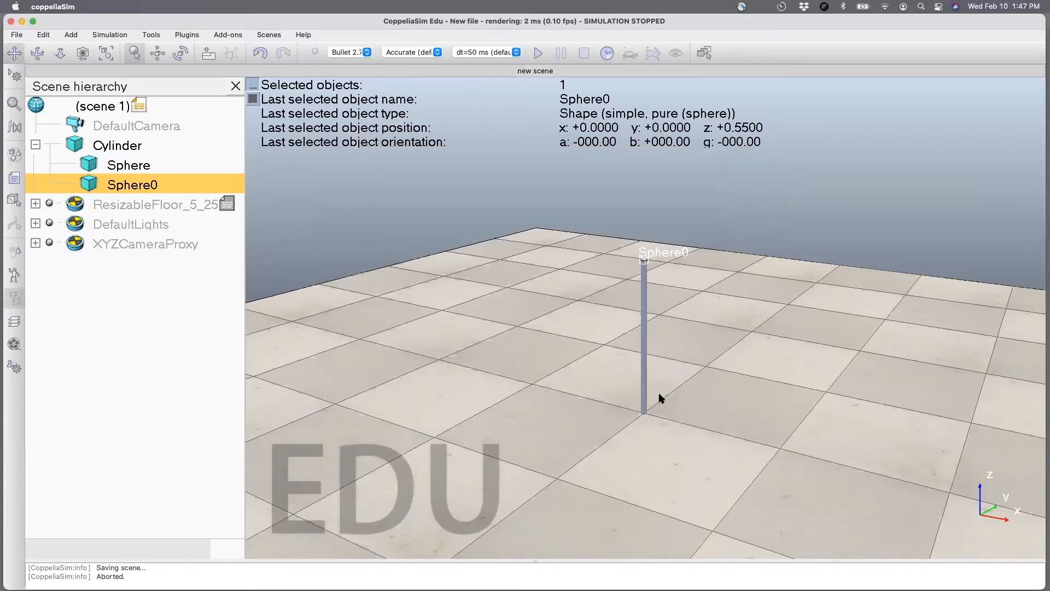
Save the scene as rimless_spherical in the coppeliaSim.app folder.
key(super+s)
click(479, 184)
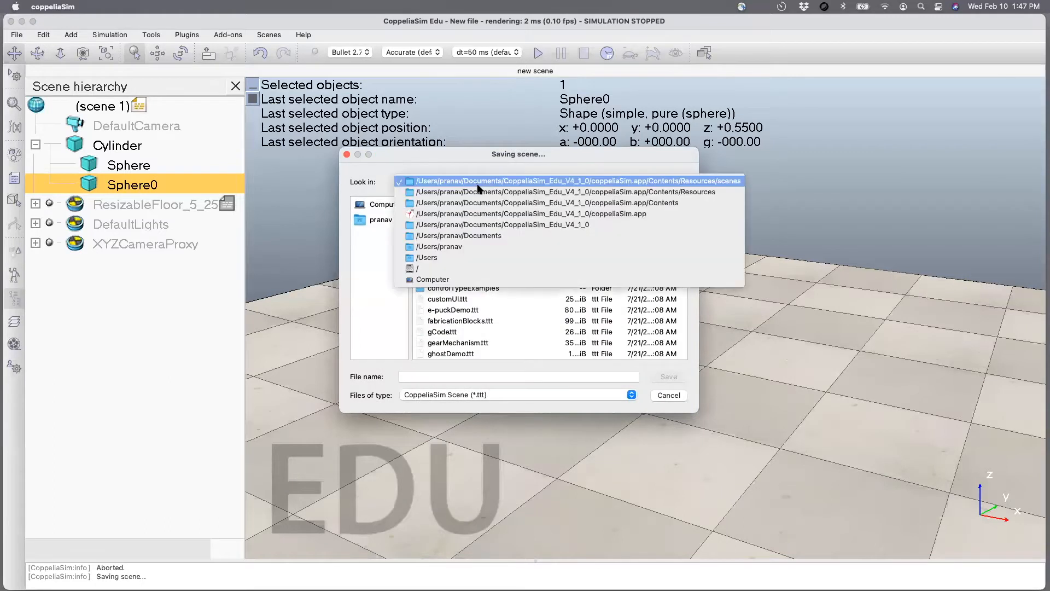
click(479, 213)
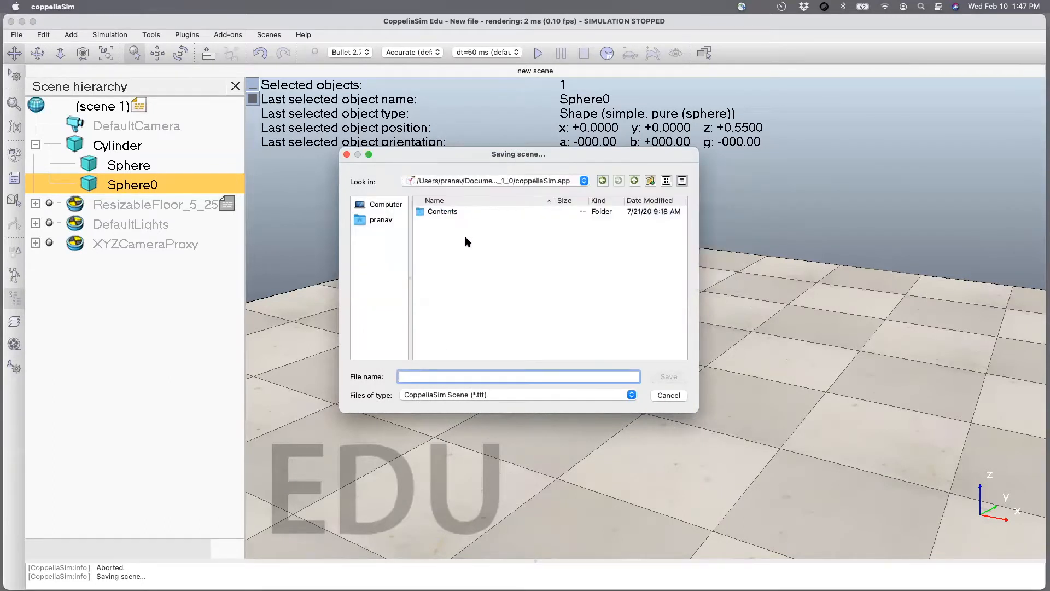
text(rim)
text(less_spherical)
key(Return)
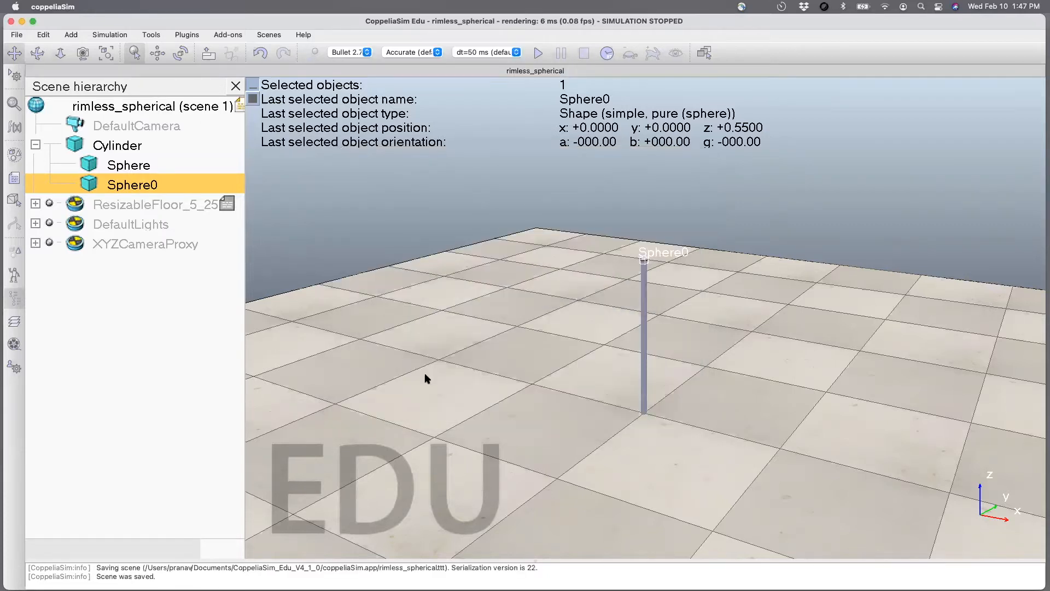
Restrict the mouse translation of Sphere0 to the world Z axis only.
click(159, 53)
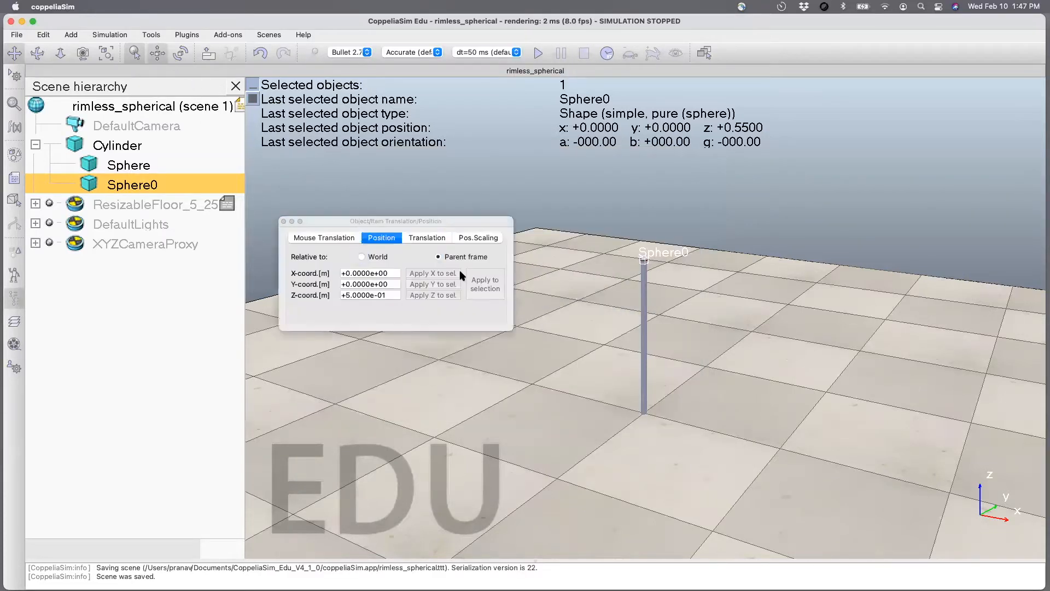
click(339, 238)
click(408, 285)
click(360, 284)
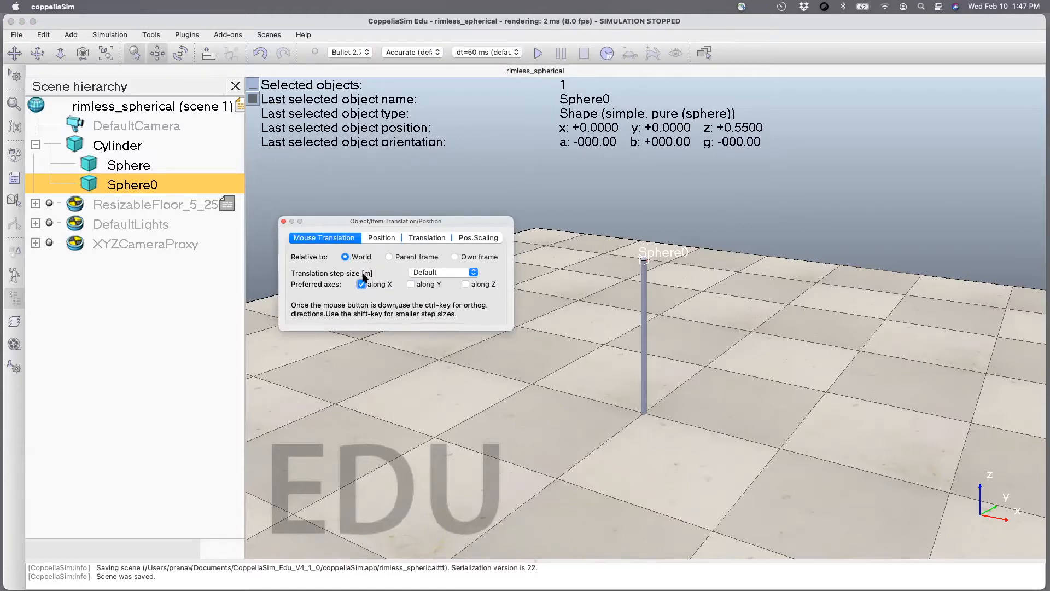
click(465, 285)
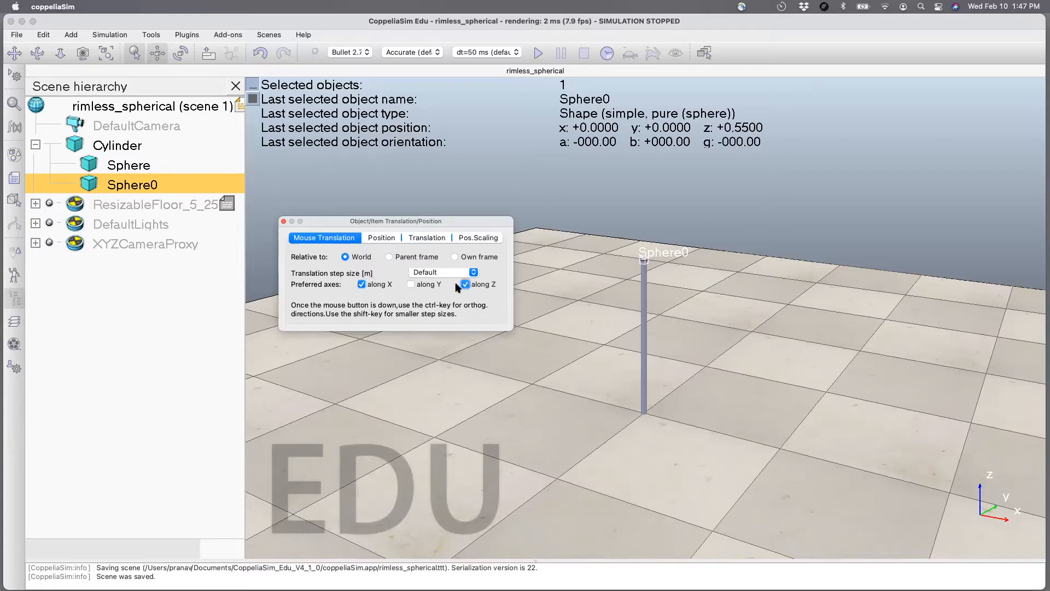
click(362, 284)
Try moving Sphere0 and the cylinder in the 3D view, undoing each move.
drag(643, 320, 643, 268)
key(super+z)
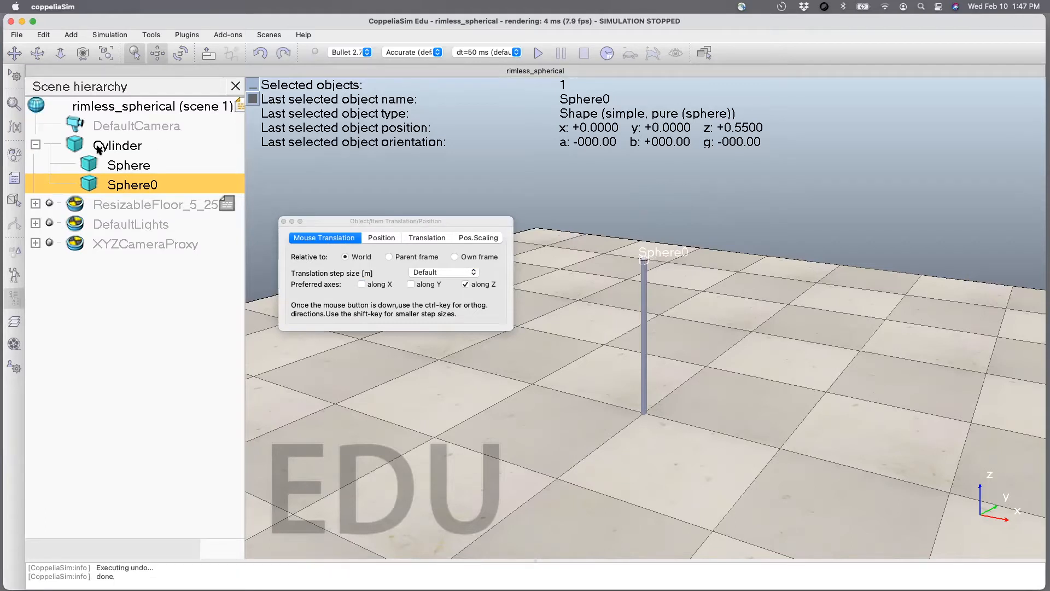
click(99, 149)
mouse_move(644, 318)
mouse_down()
mouse_move(644, 286)
mouse_move(647, 297)
mouse_up()
key(super+z)
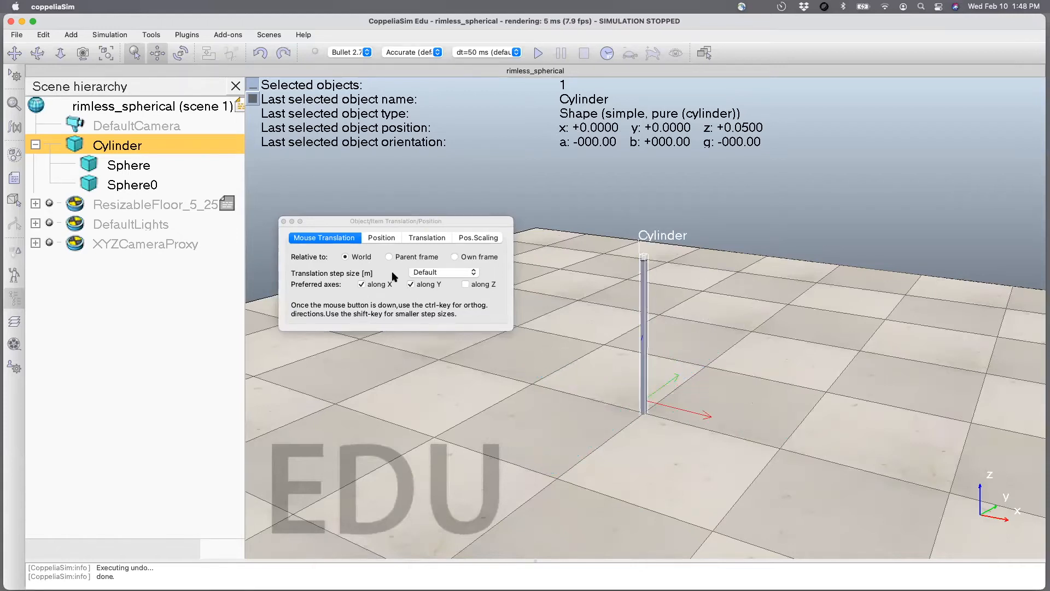
Restrict the cylinder's mouse translation to the world Z axis and raise it to a height of about 0.575 m.
click(365, 287)
click(411, 284)
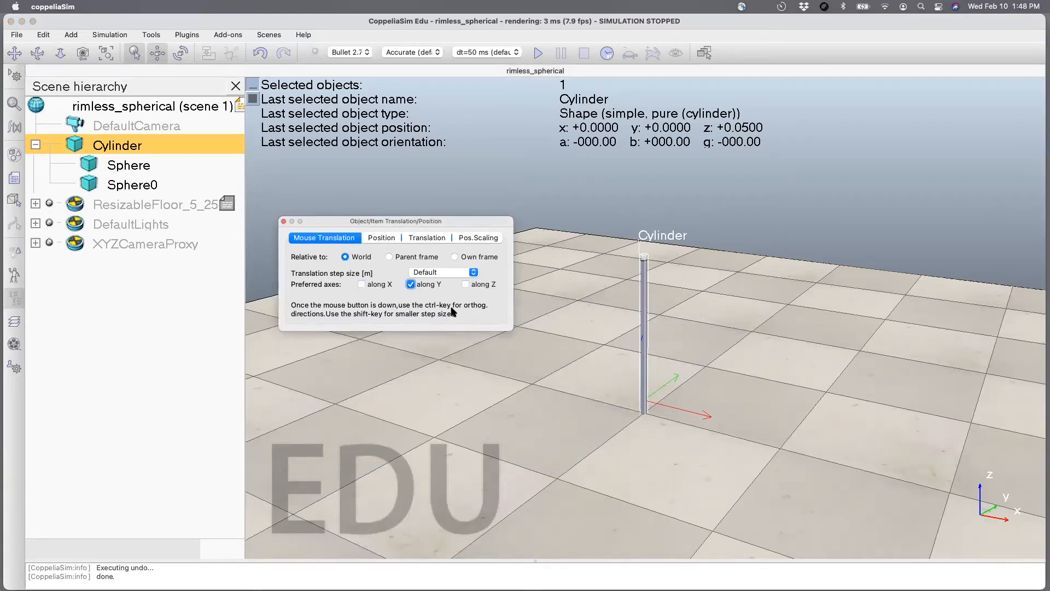
click(466, 284)
drag(643, 342, 621, 263)
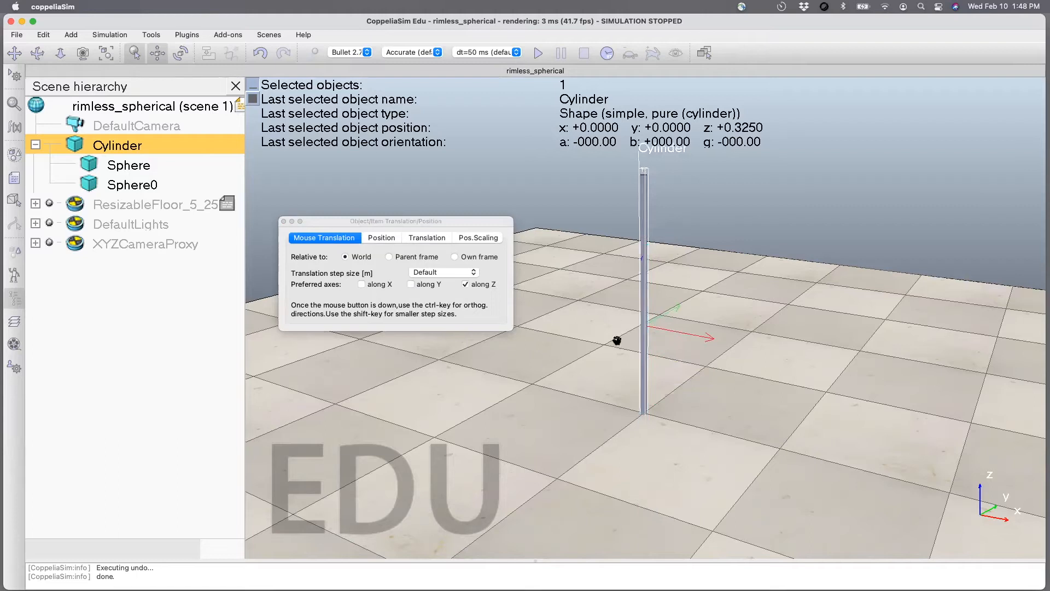
drag(640, 346, 638, 272)
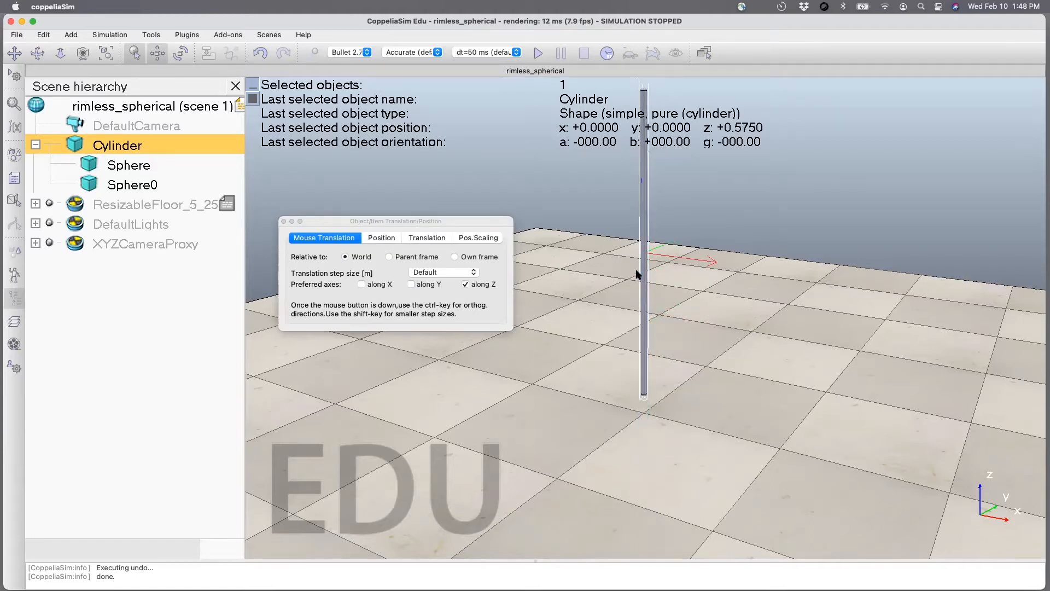
scroll(619, 315, down, 3)
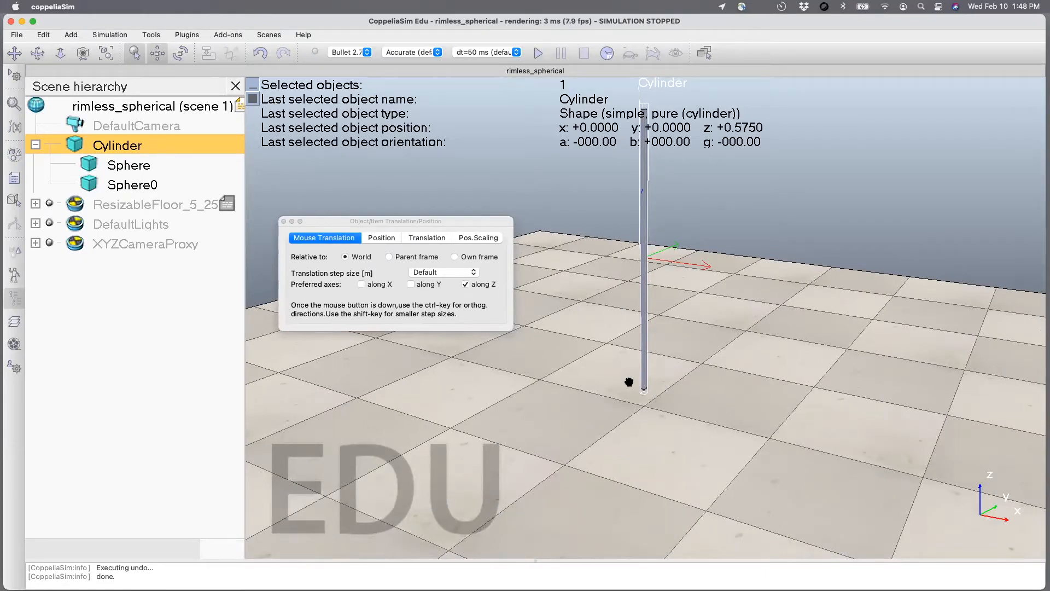
Group the Cylinder, Sphere and Sphere0 shapes into a single leg shape.
click(38, 53)
drag(600, 357, 436, 328)
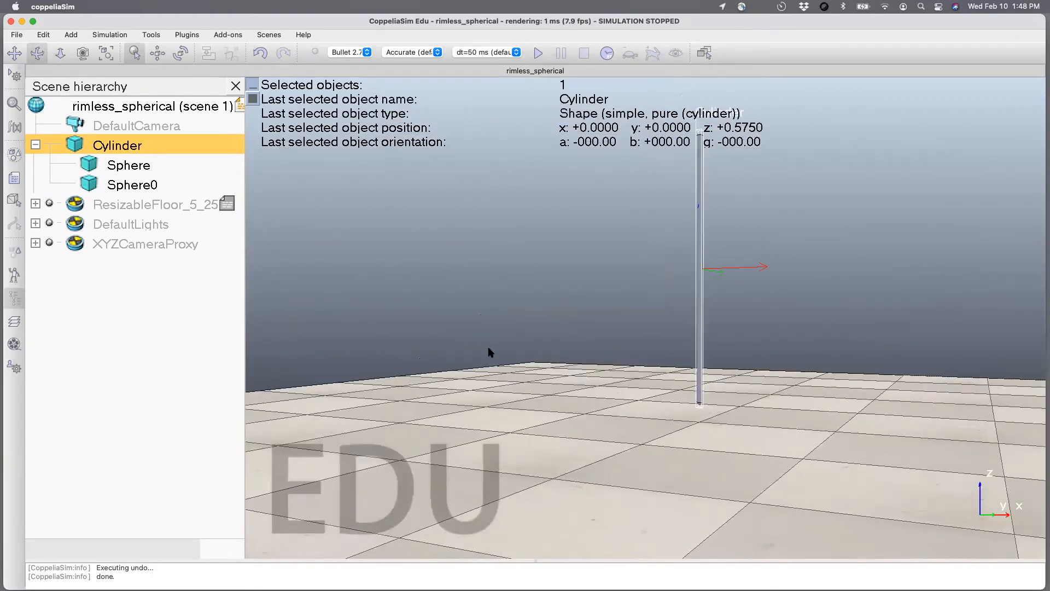
click(19, 52)
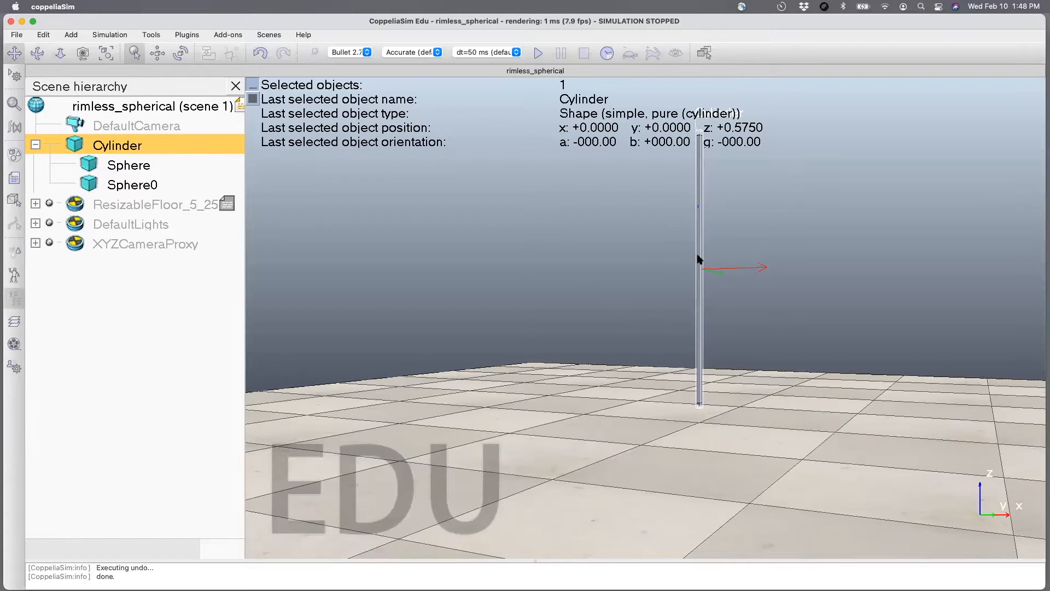
drag(698, 258, 672, 318)
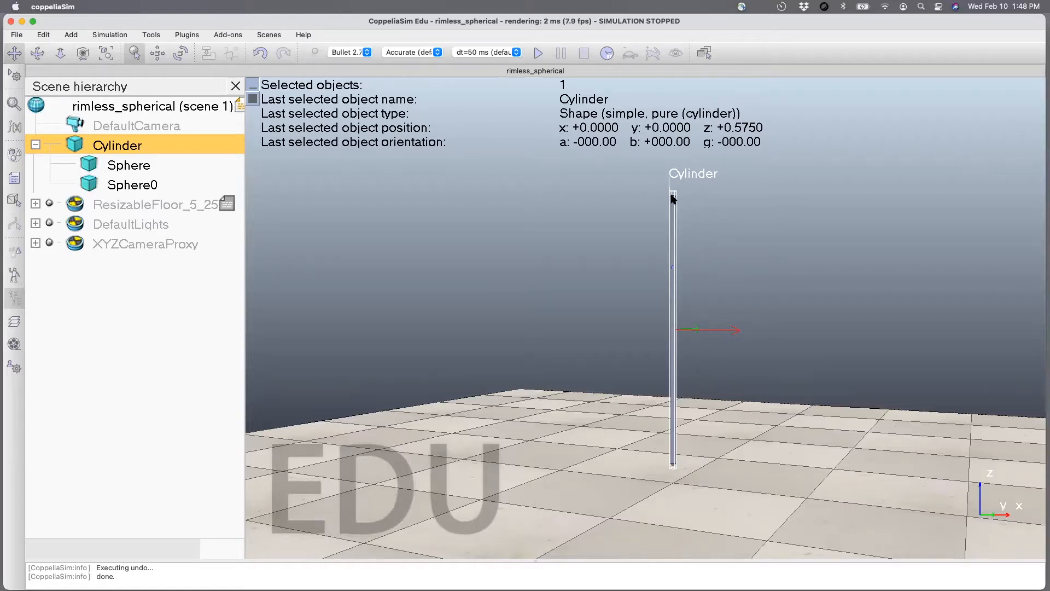
click(396, 237)
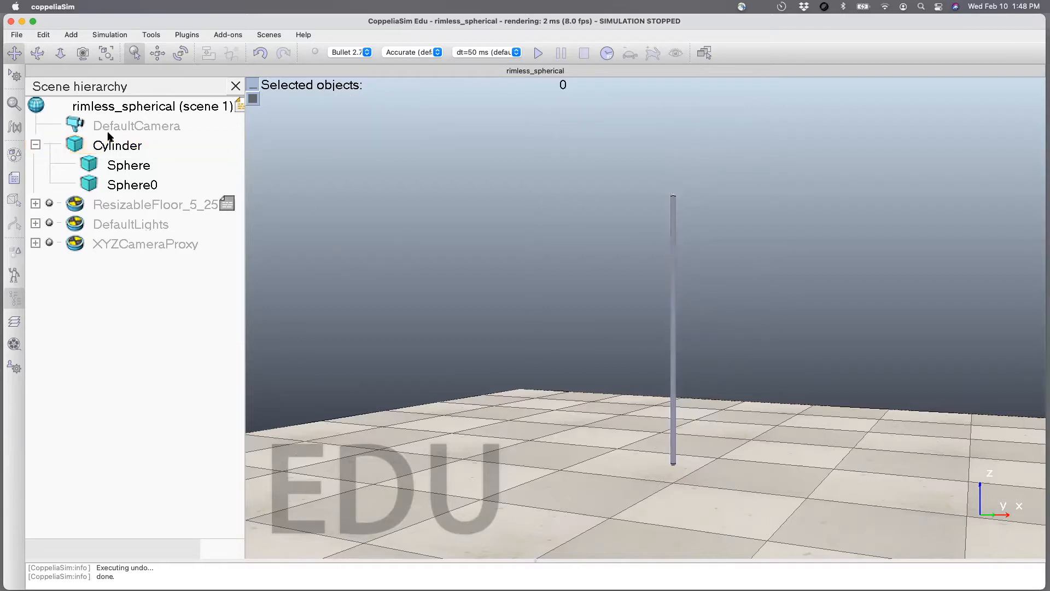
click(113, 149)
shift+click(115, 167)
shift+click(116, 184)
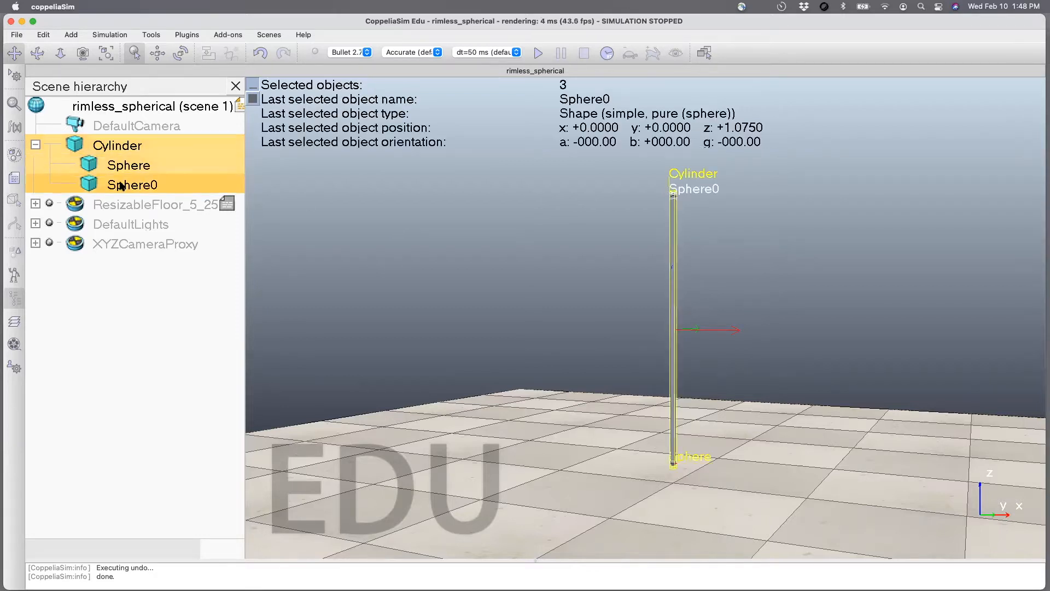
click(44, 35)
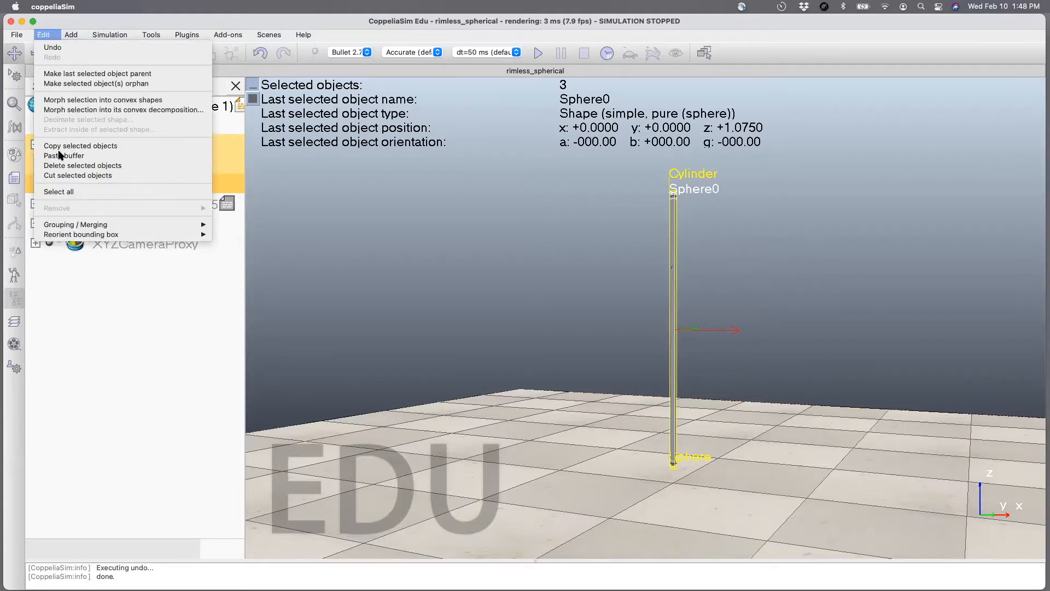
mouse_move(157, 224)
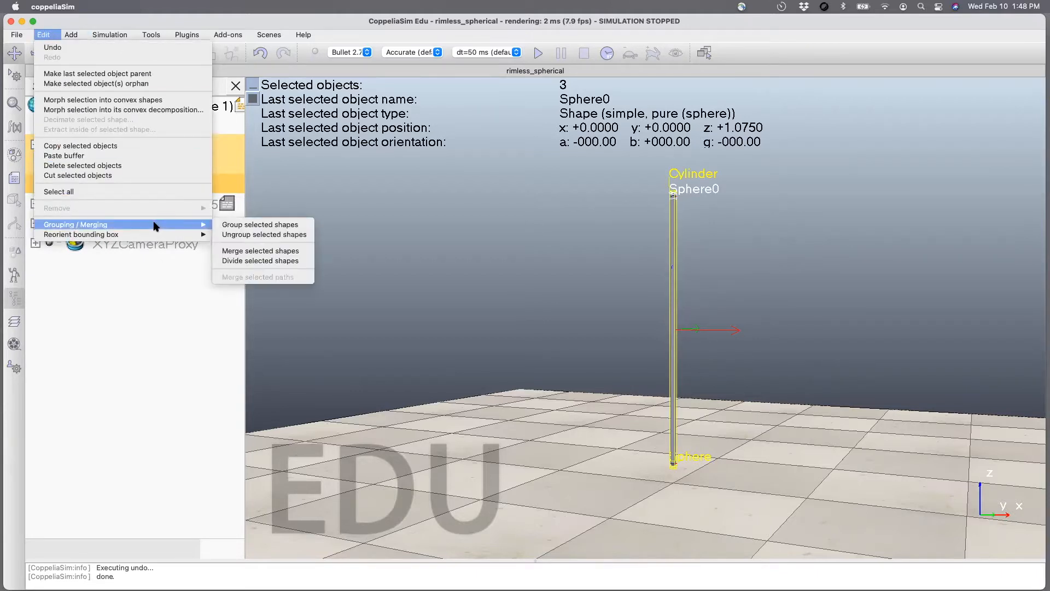
click(234, 225)
click(333, 299)
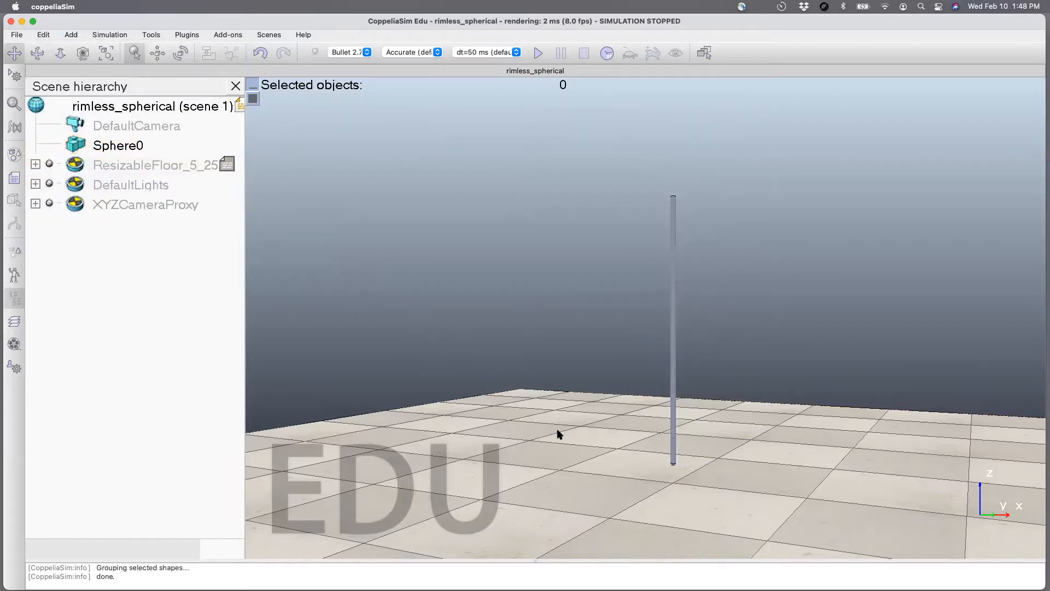
Duplicate the grouped leg Sphere0 twice to get three overlapping legs.
click(37, 53)
mouse_move(651, 361)
mouse_down()
mouse_move(637, 385)
mouse_move(663, 385)
mouse_move(656, 368)
mouse_move(671, 368)
mouse_up()
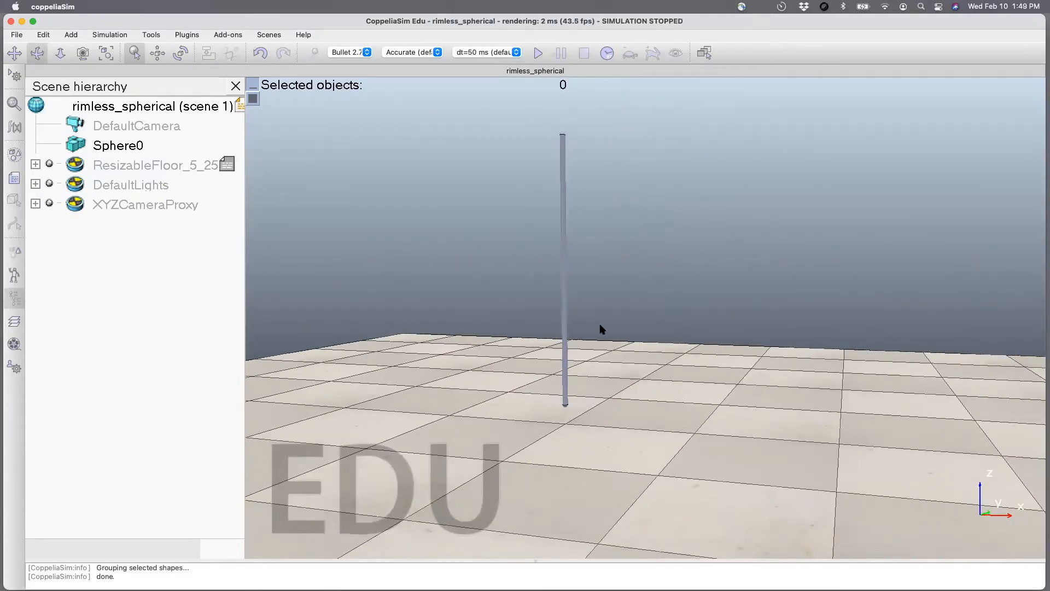
drag(567, 321, 550, 321)
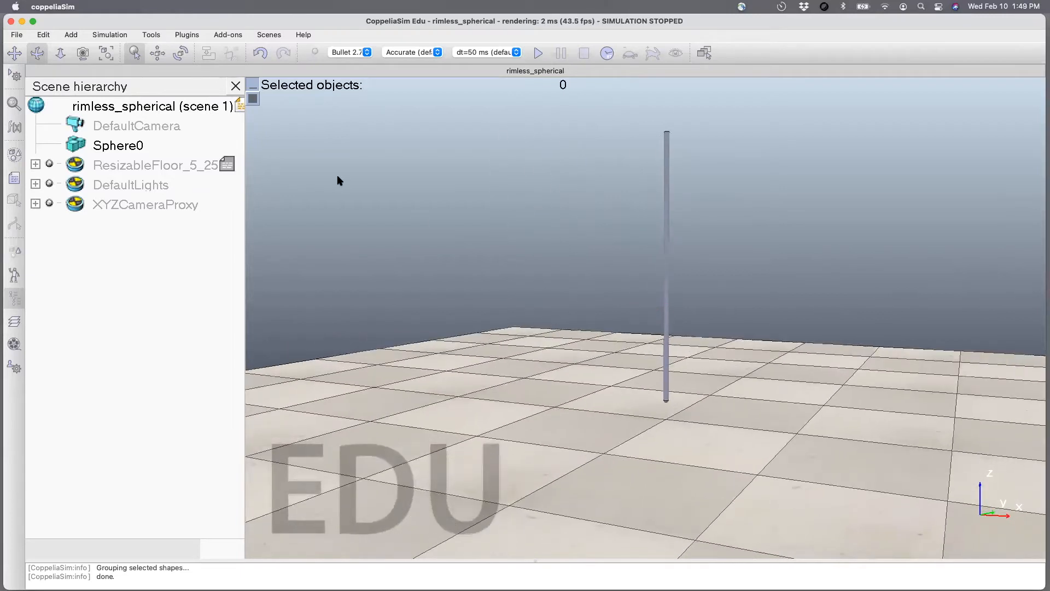
click(107, 147)
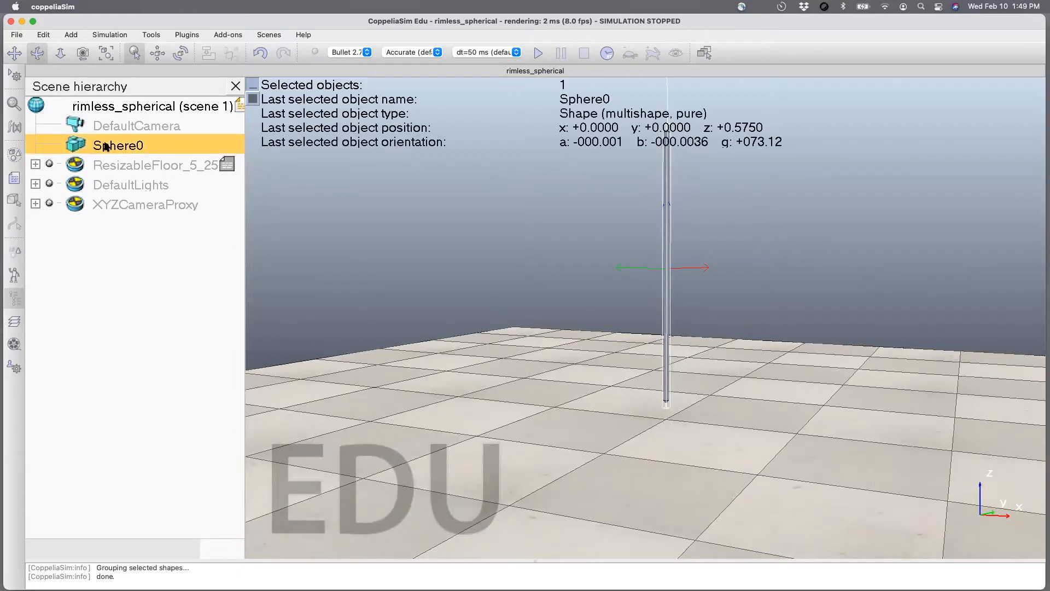
key(super+c)
key(super+v)
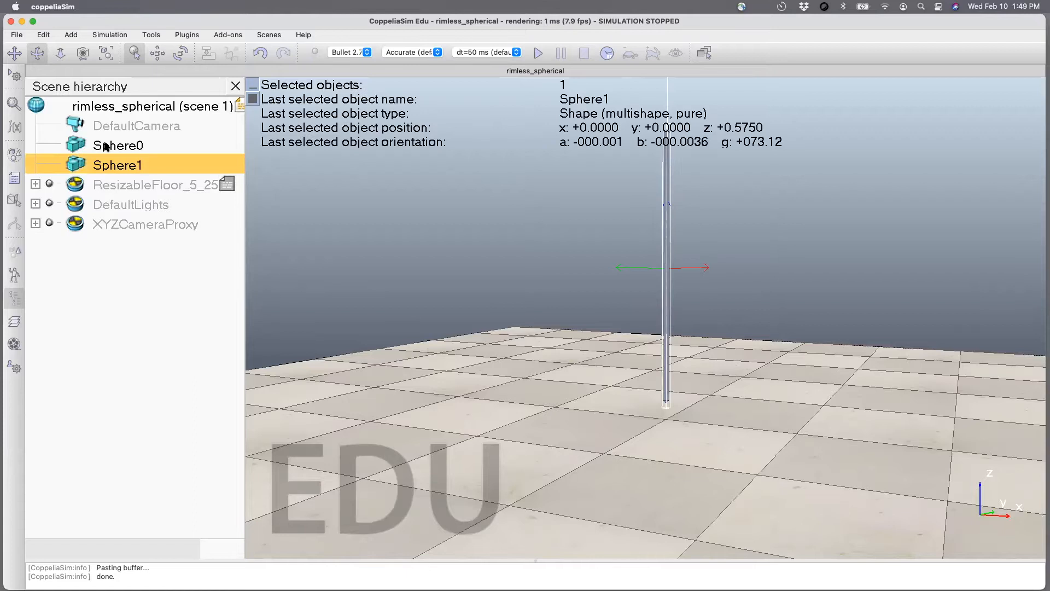
key(super+c)
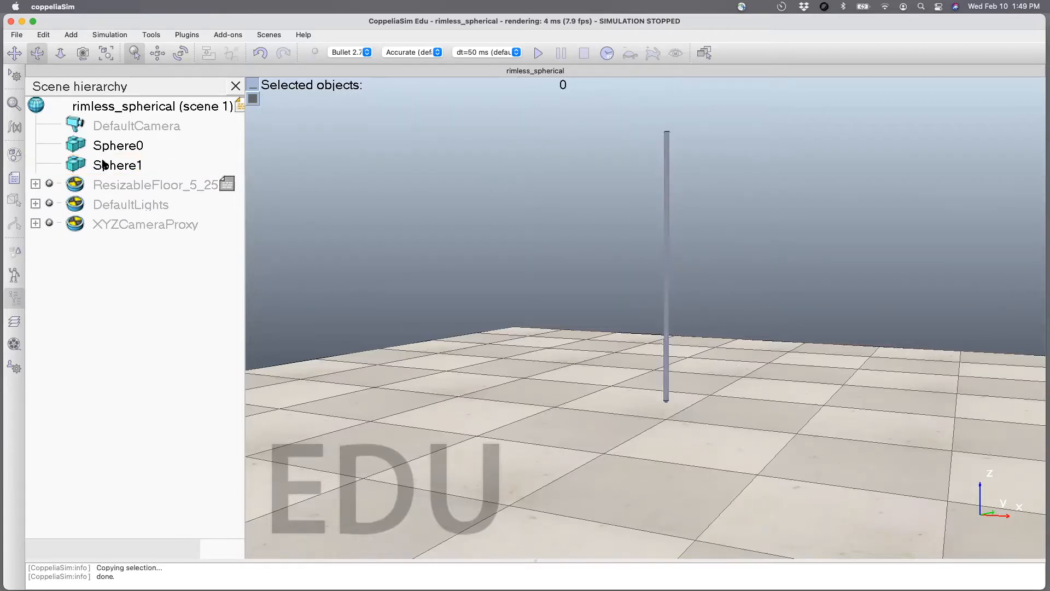
key(super+v)
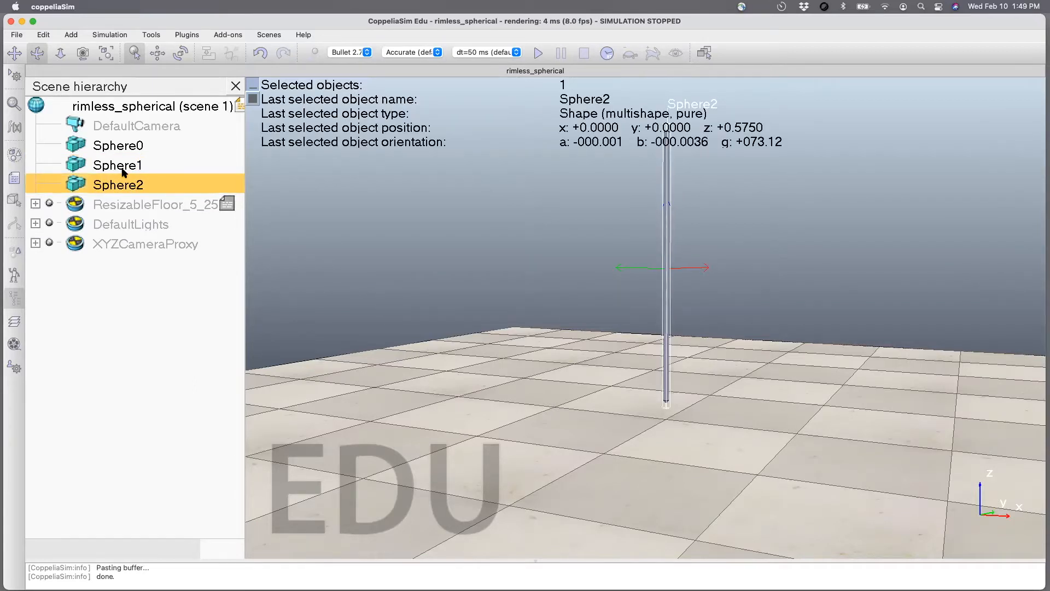
Try setting Sphere1's gamma orientation relative to the world to 0 degrees, and undo the change.
click(82, 167)
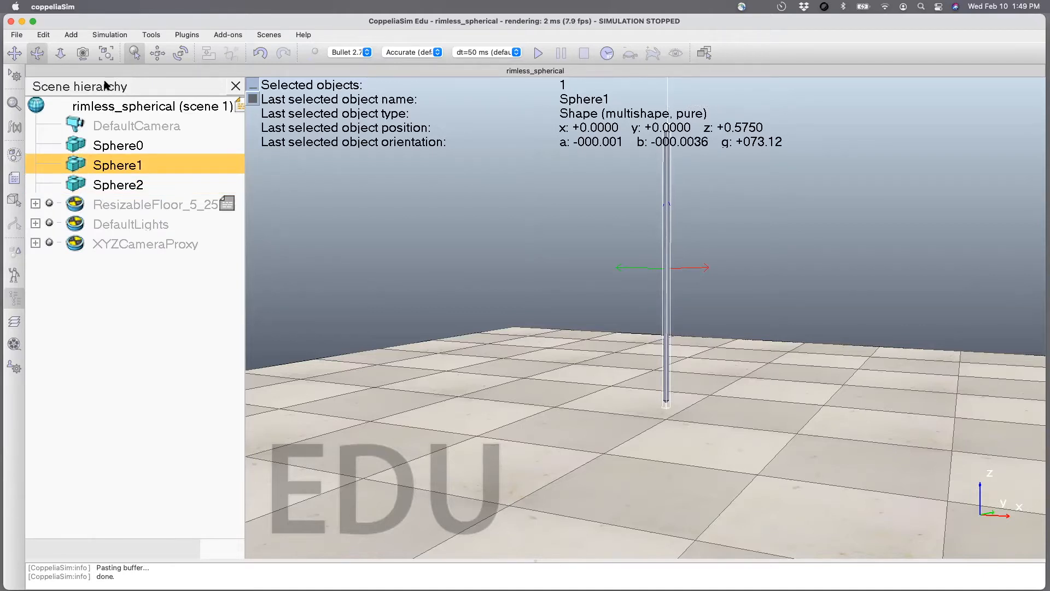
click(162, 54)
click(181, 53)
click(408, 238)
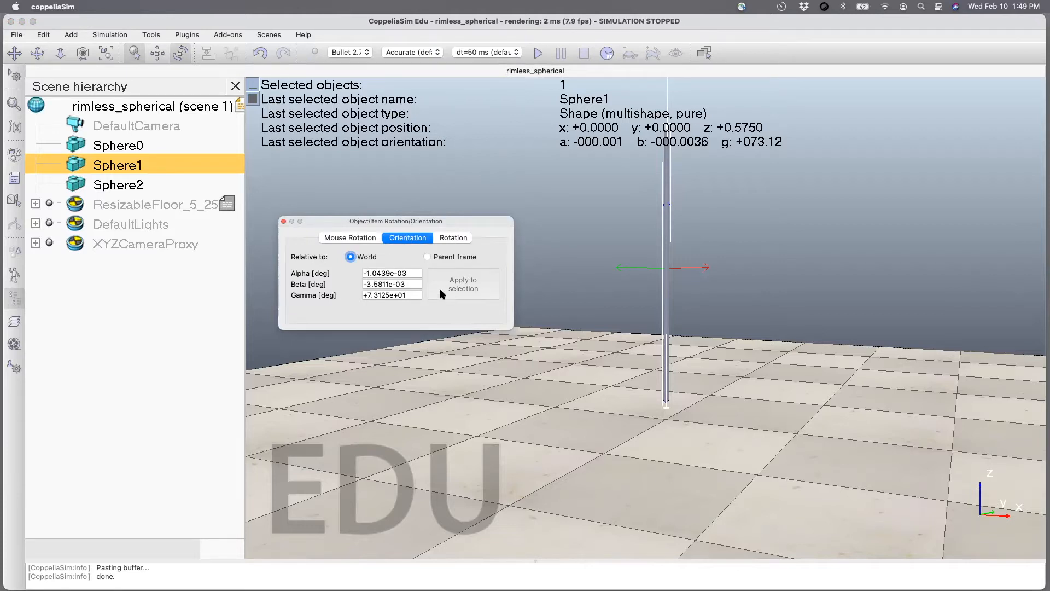
triple_click(404, 295)
text(0)
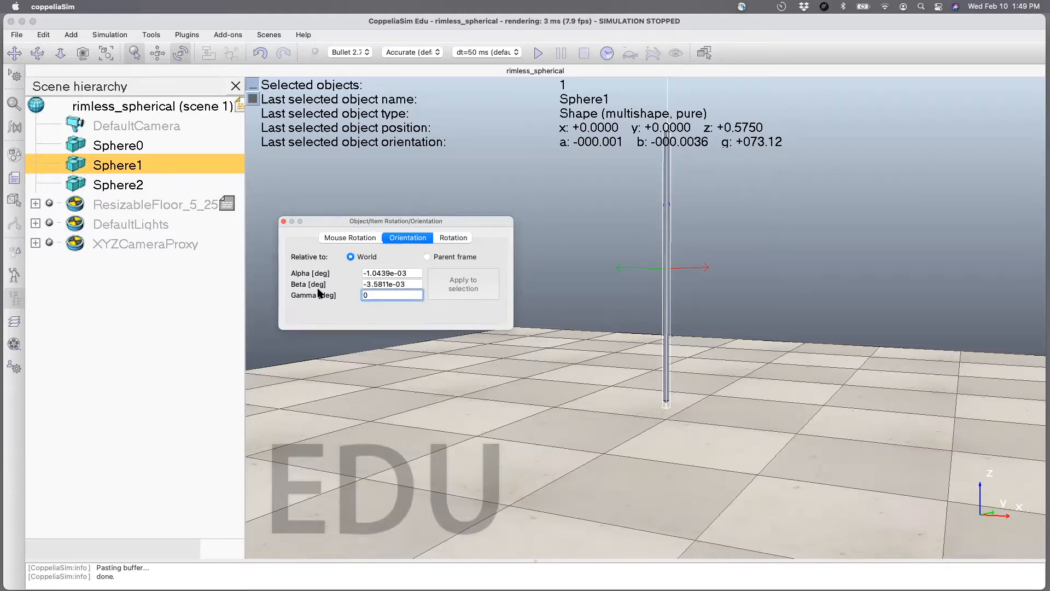
key(Return)
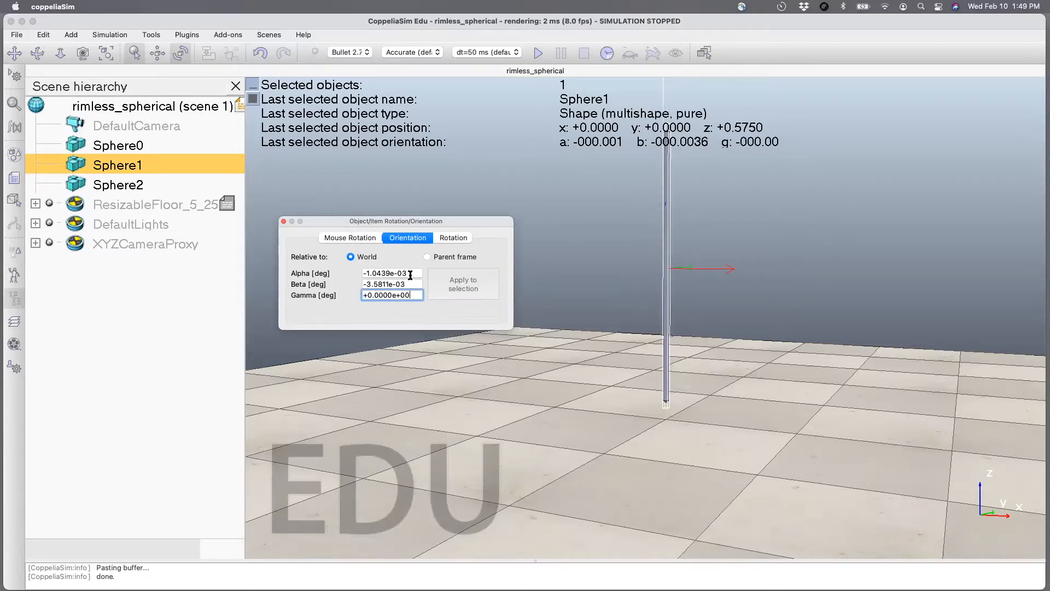
click(283, 221)
key(super+z)
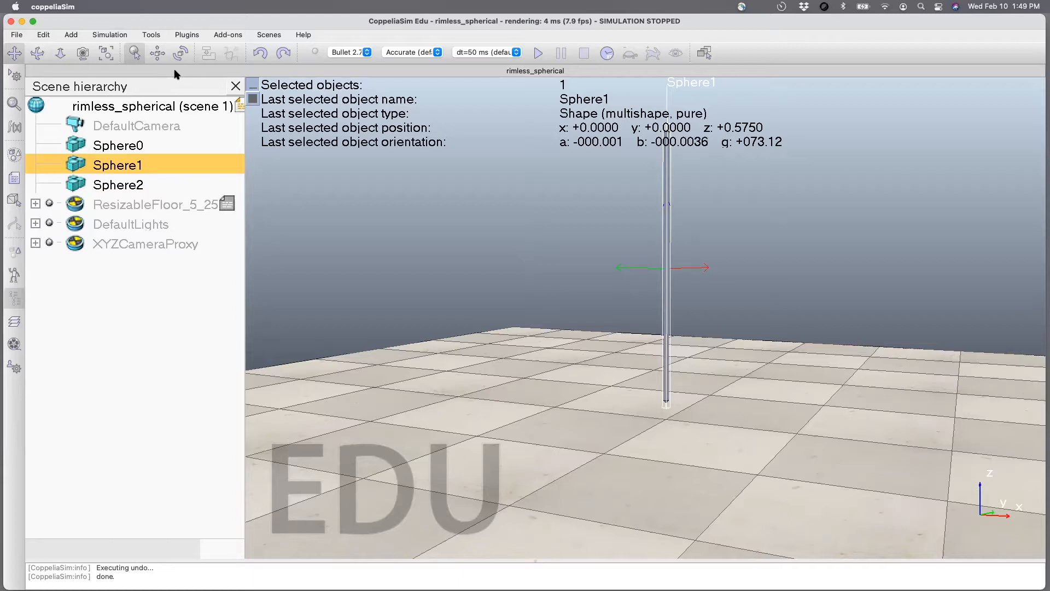
Set Sphere1's beta orientation relative to the world to 90 degrees.
click(180, 53)
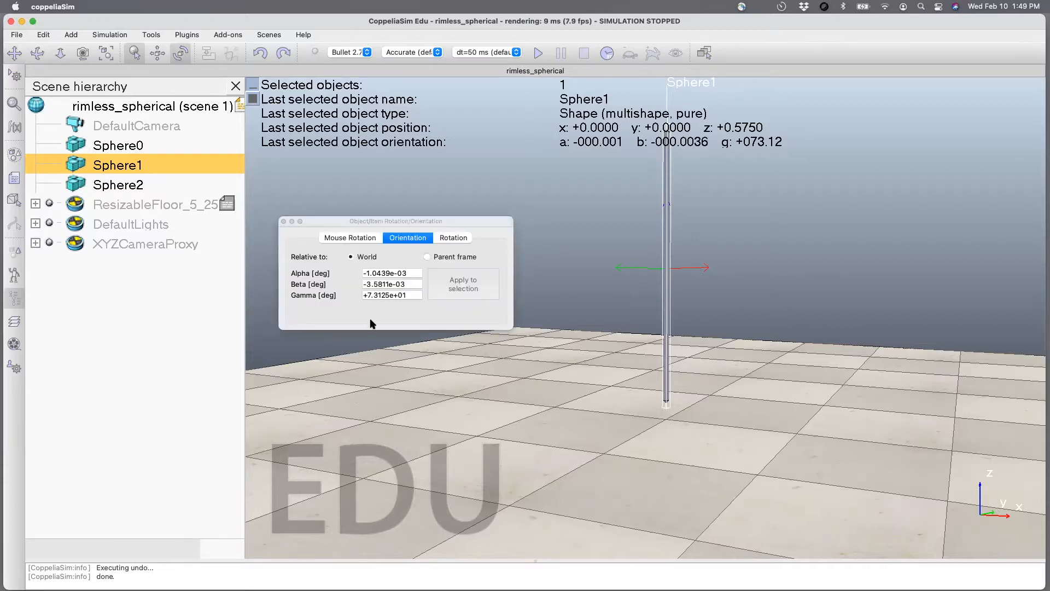
drag(408, 285, 343, 283)
text(90)
key(Return)
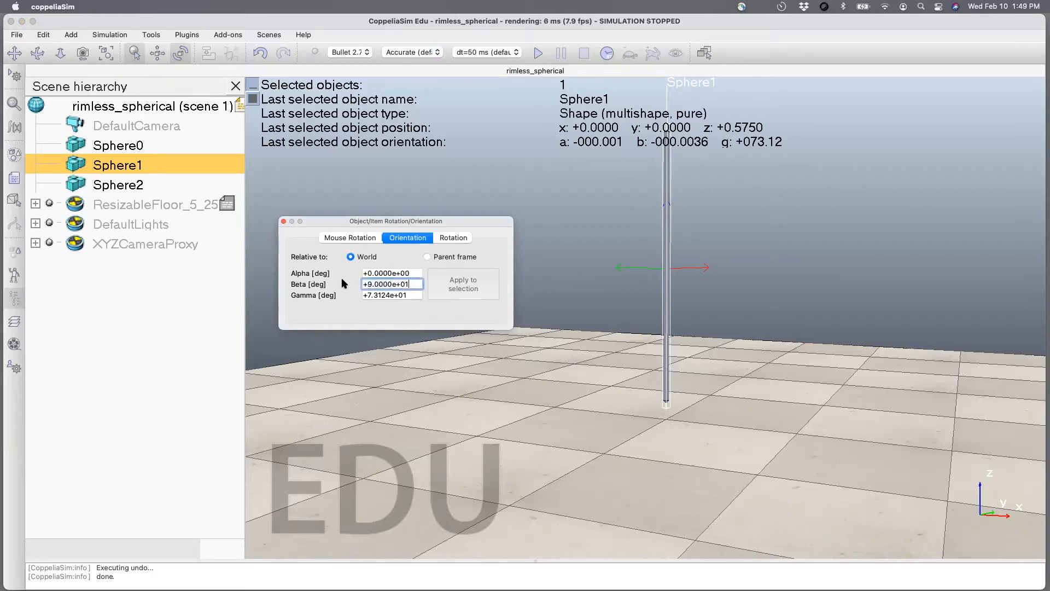
Set Sphere1's beta orientation relative to the world to 60 degrees.
double_click(383, 283)
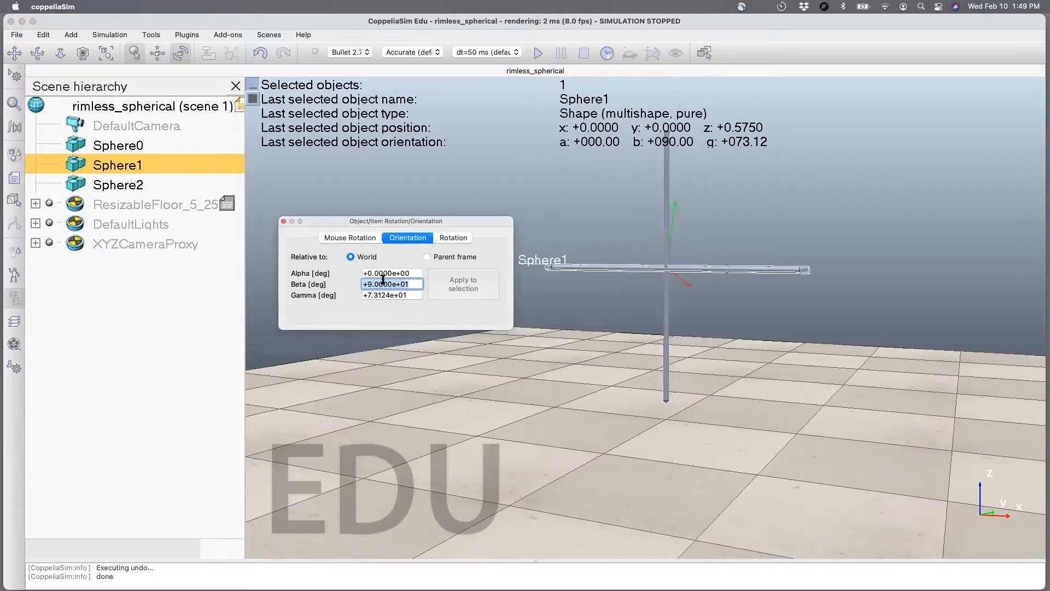
text(60)
key(Return)
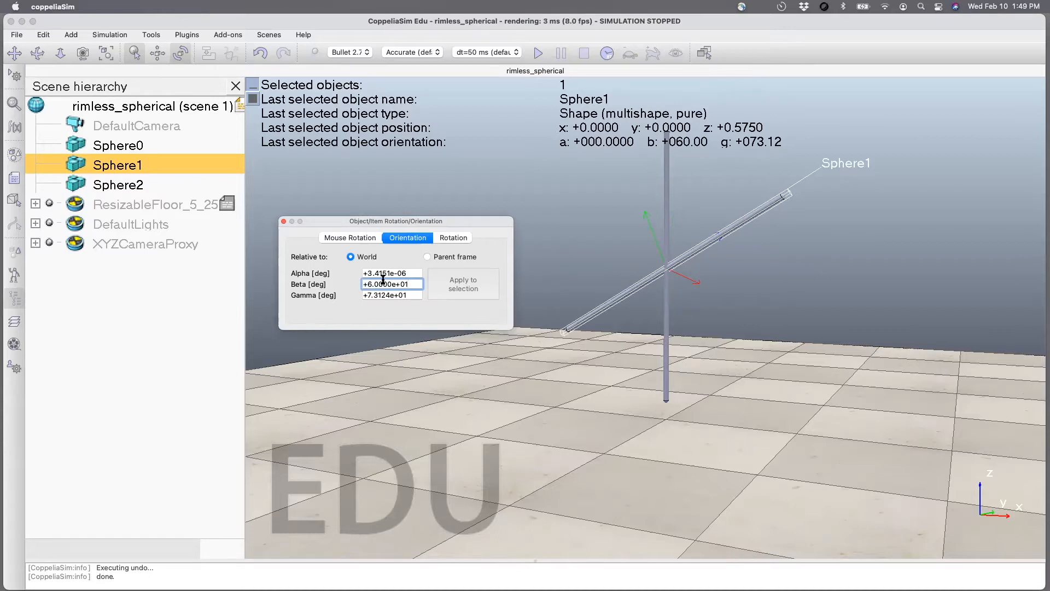
click(284, 221)
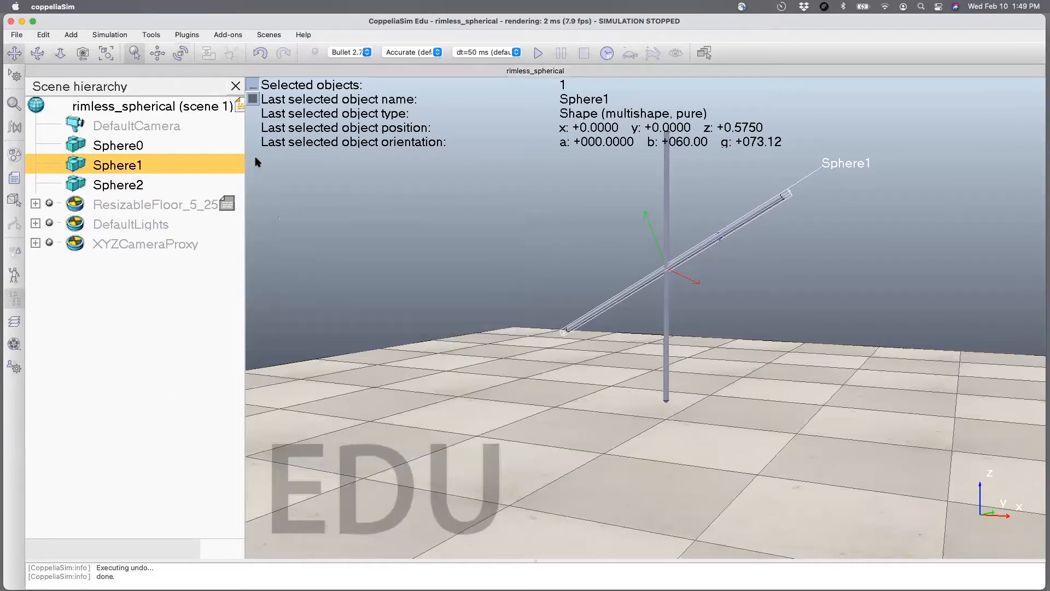
Set Sphere2's beta orientation relative to the world to 120 degrees.
click(40, 53)
mouse_move(469, 339)
mouse_down()
mouse_move(499, 345)
mouse_move(459, 328)
mouse_move(452, 348)
mouse_move(485, 344)
mouse_up()
click(485, 344)
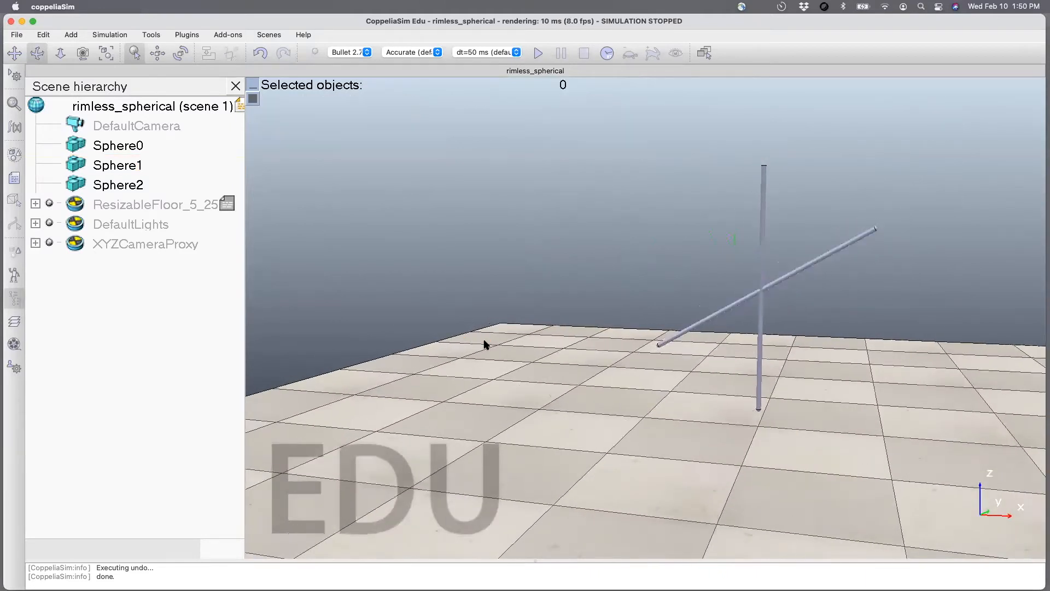
click(120, 185)
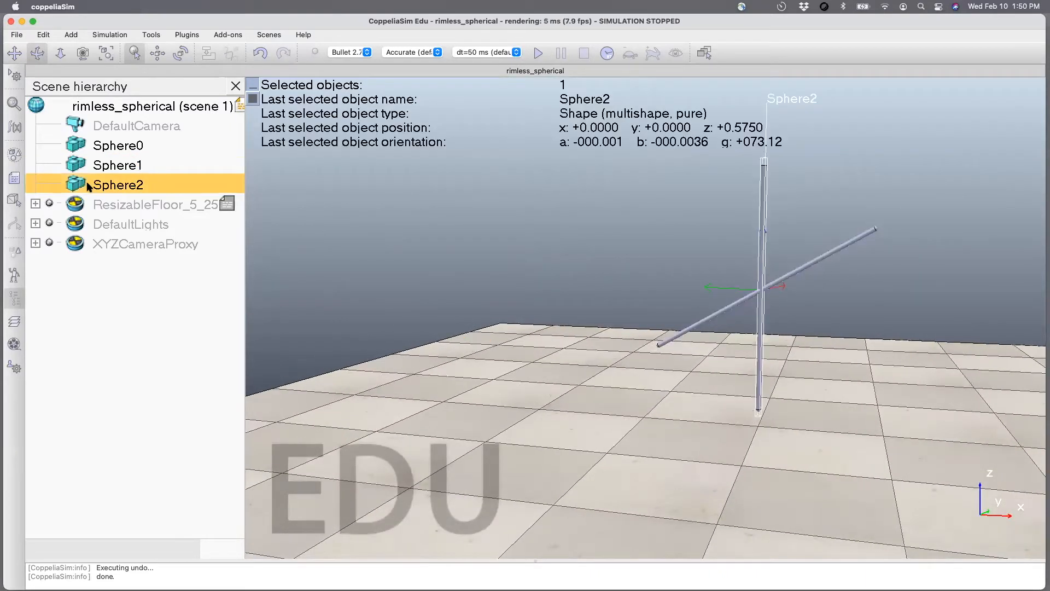
click(180, 53)
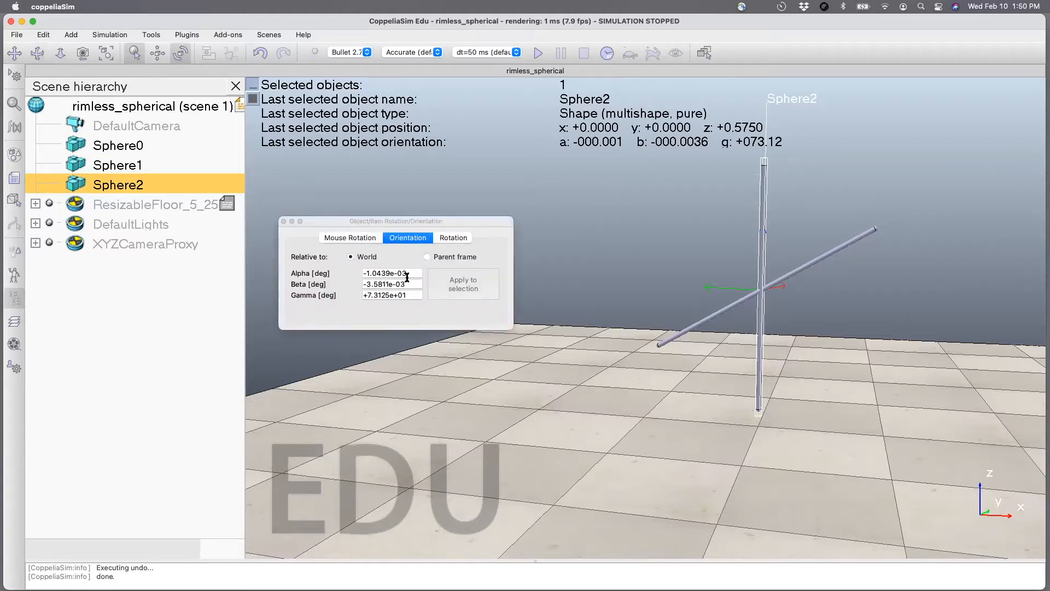
click(402, 282)
text(60)
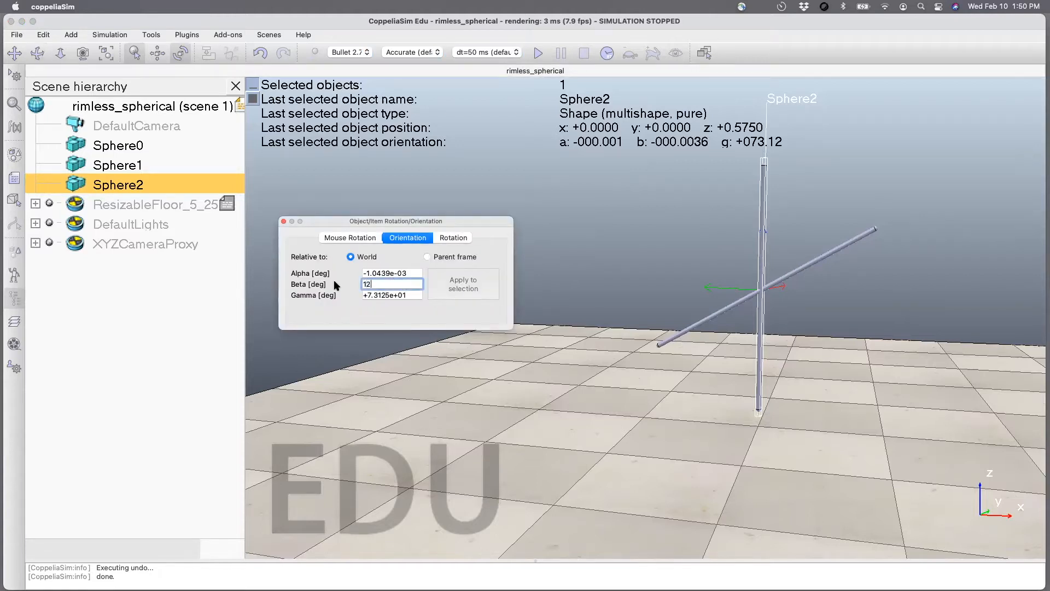
key(Return)
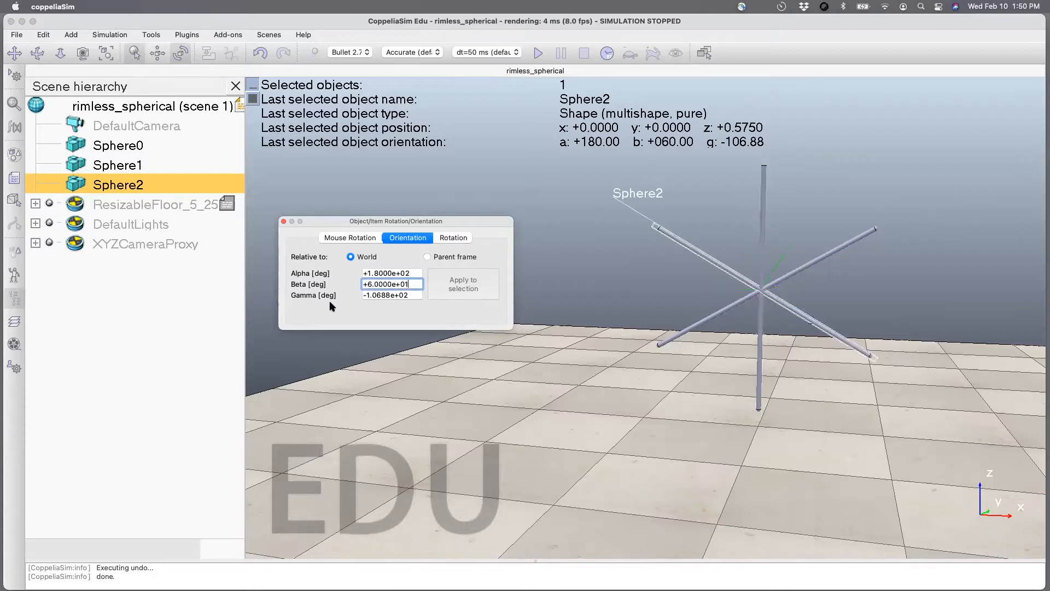
click(284, 221)
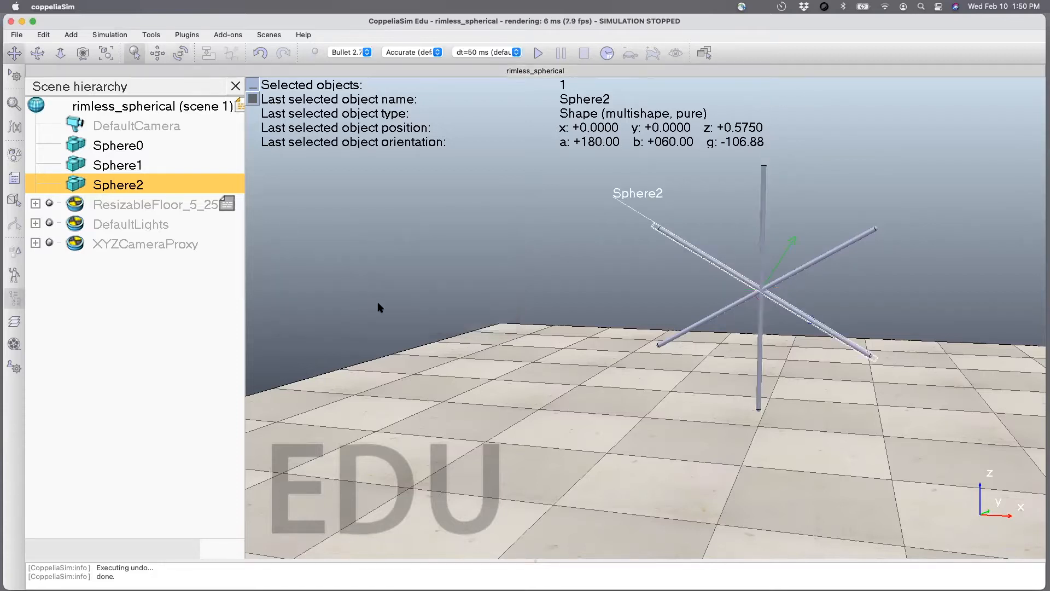
click(405, 322)
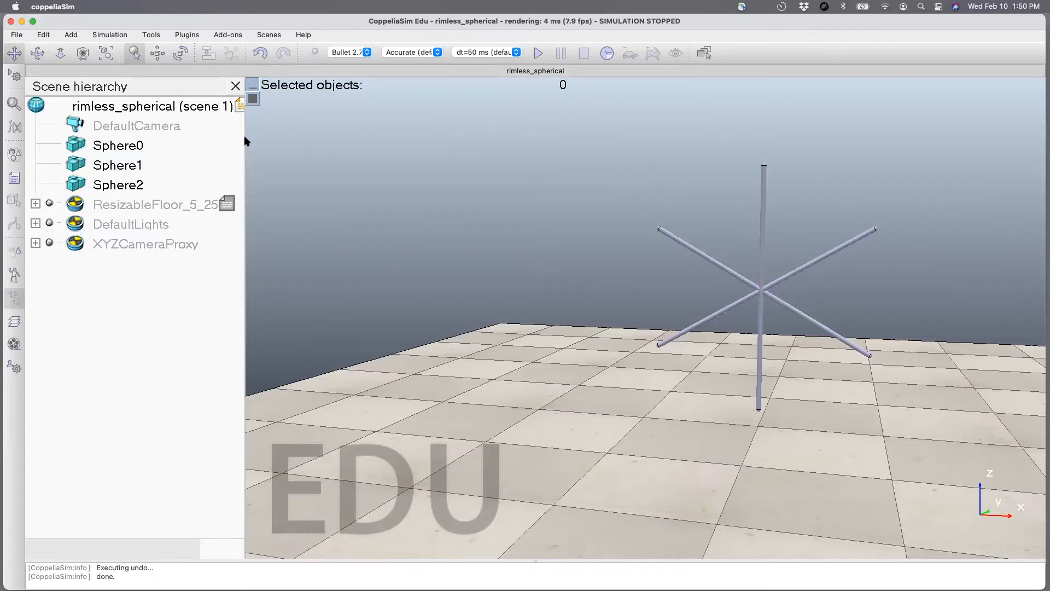
Save the scene and add a primitive cylinder with an X-size of 0.1 m and a smaller Z-size.
key(super+s)
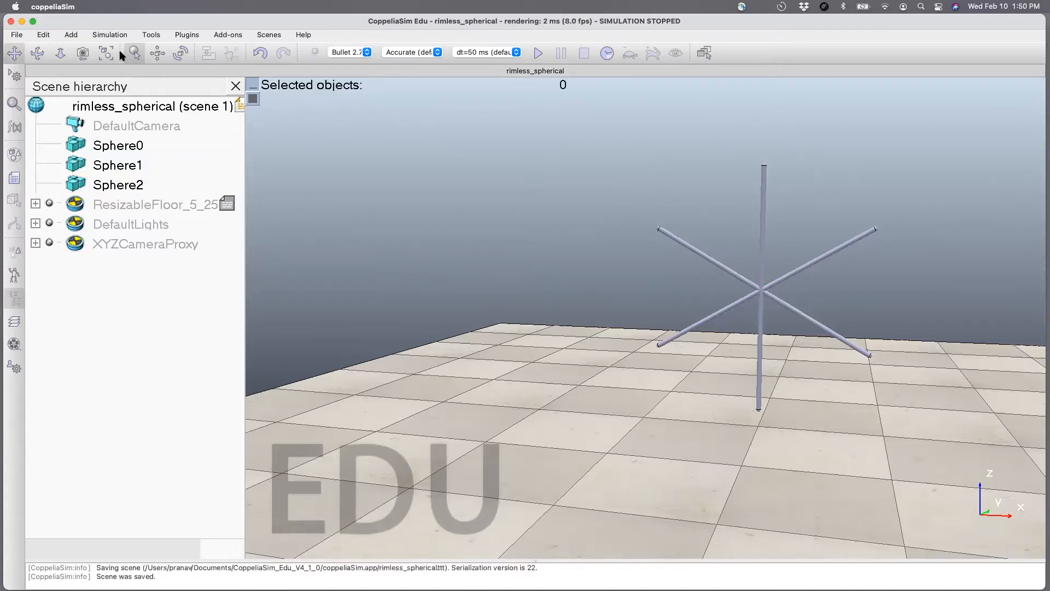
click(71, 35)
mouse_move(183, 48)
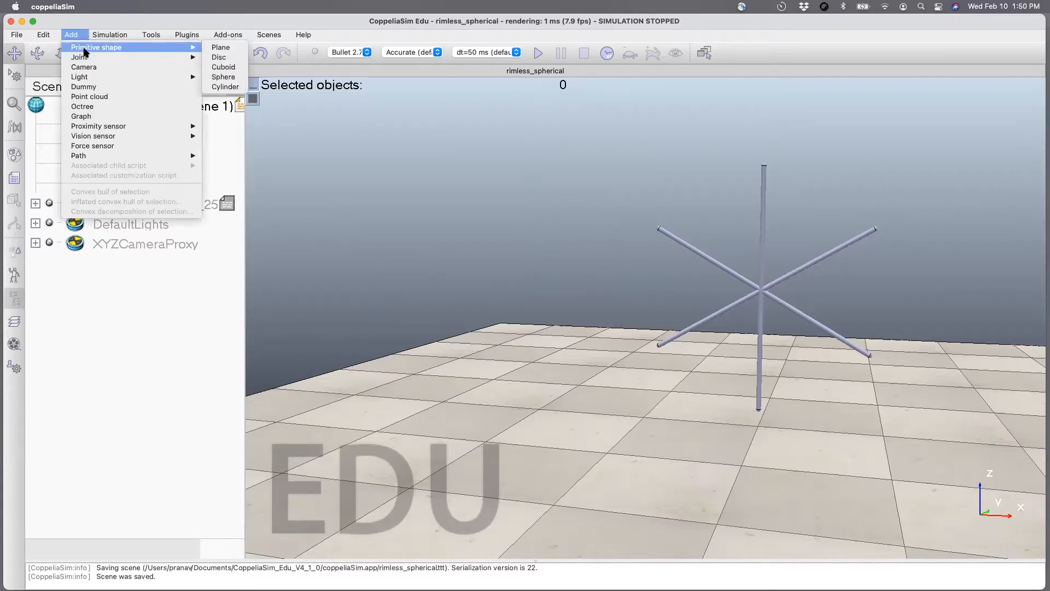
click(220, 79)
drag(442, 209, 339, 175)
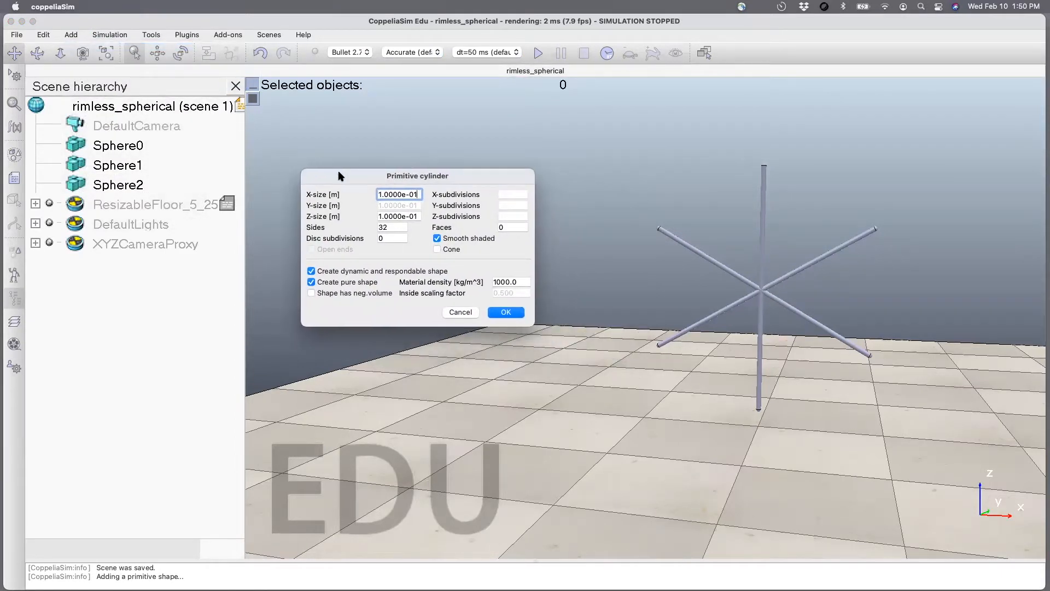
drag(418, 194, 341, 195)
text(0)
drag(418, 217, 375, 219)
text(05)
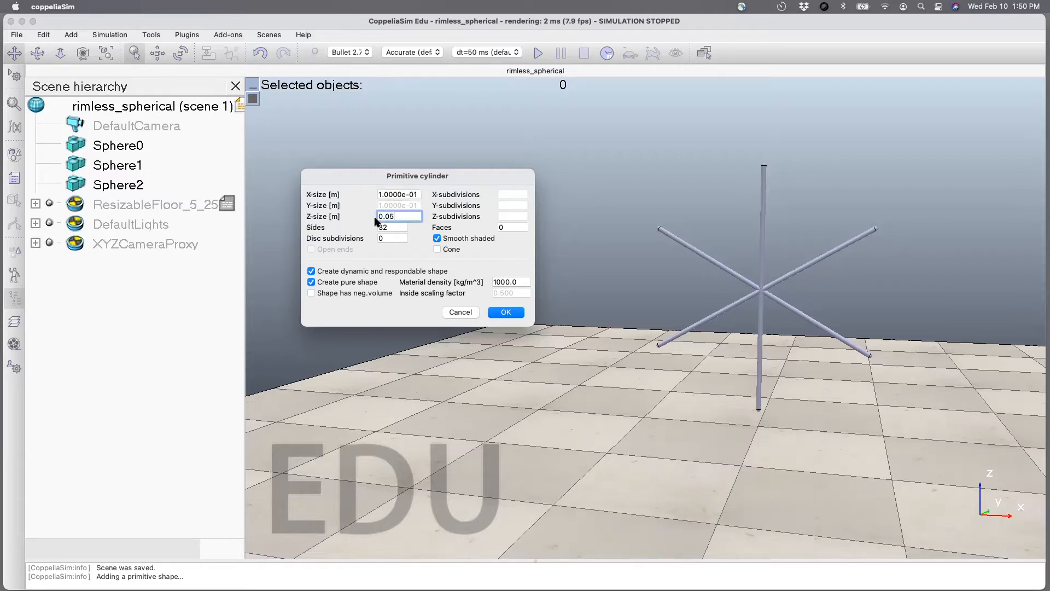
key(Return)
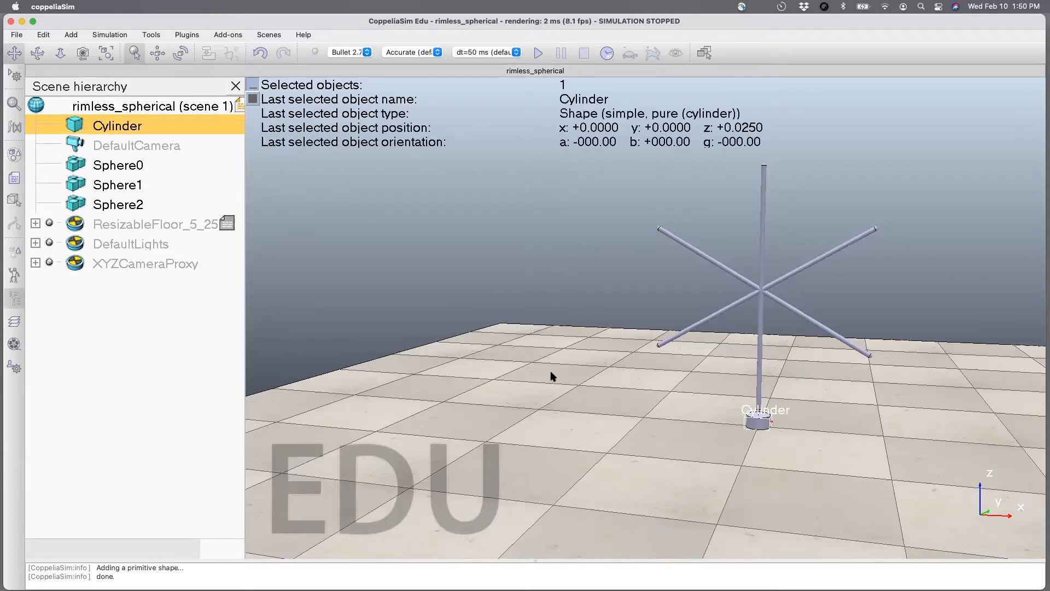
Set the new cylinder's Z position relative to the world to 0.5 m.
click(158, 52)
click(411, 284)
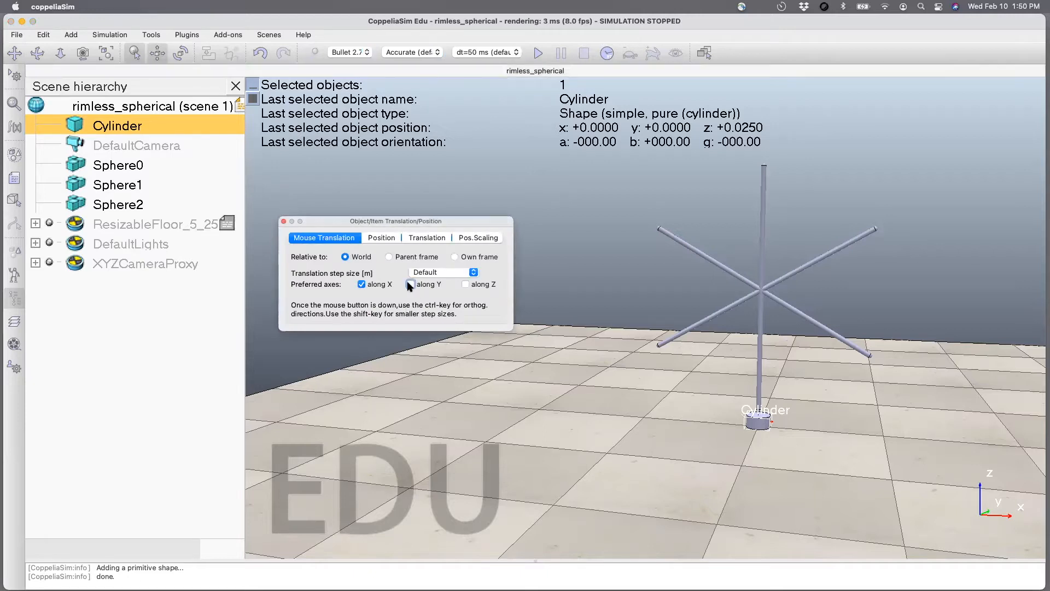
click(381, 238)
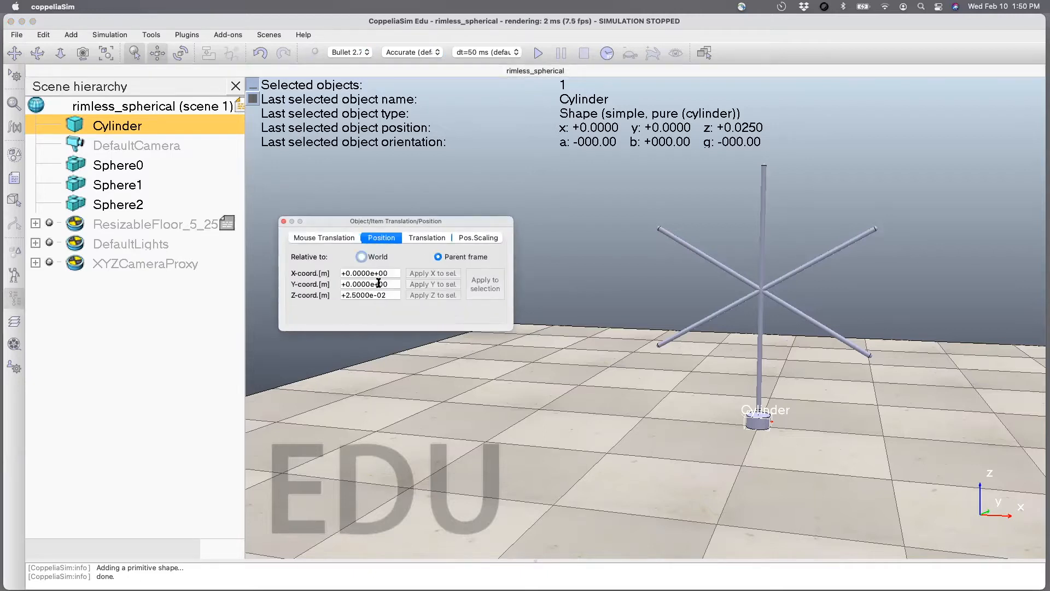
triple_click(379, 283)
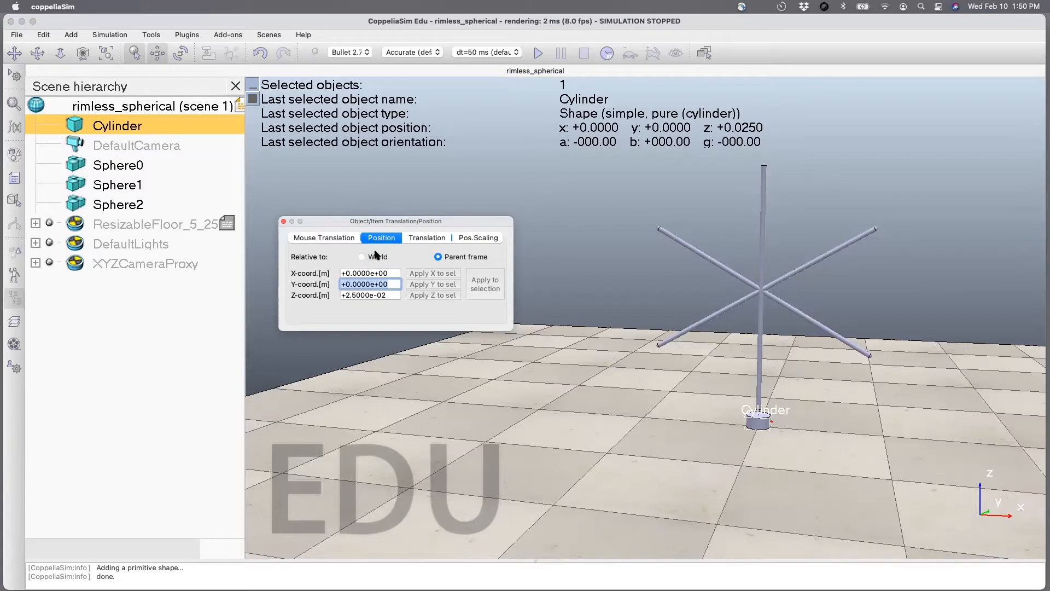
click(361, 257)
triple_click(383, 295)
text(0.5)
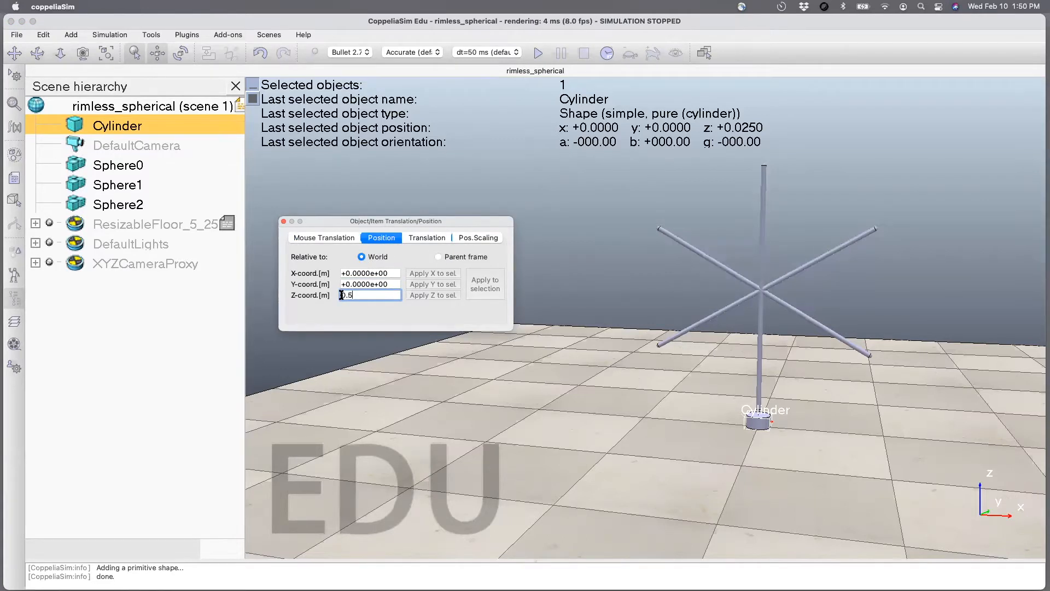
key(Return)
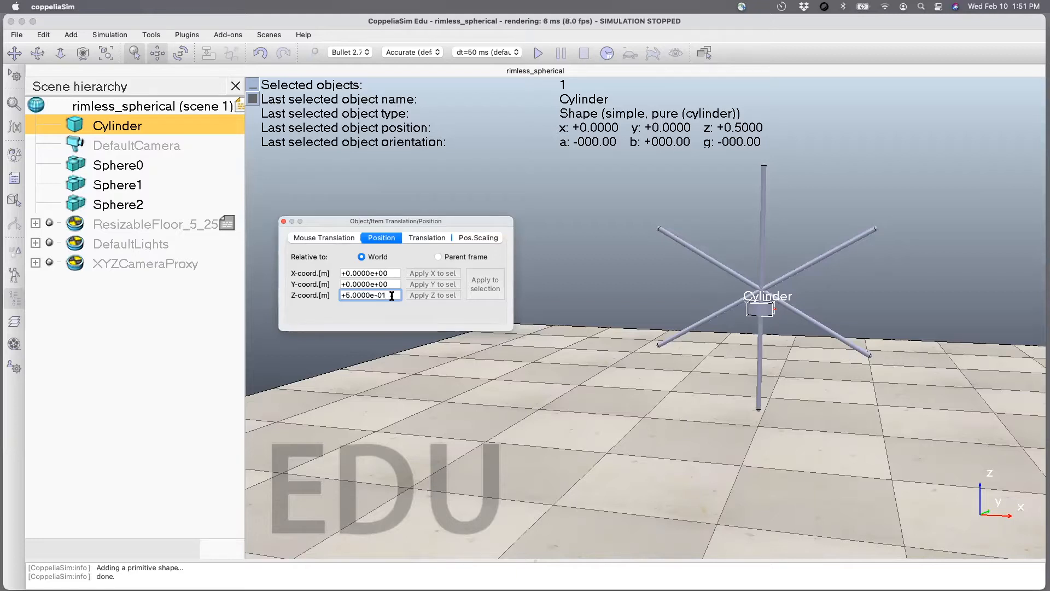
click(284, 221)
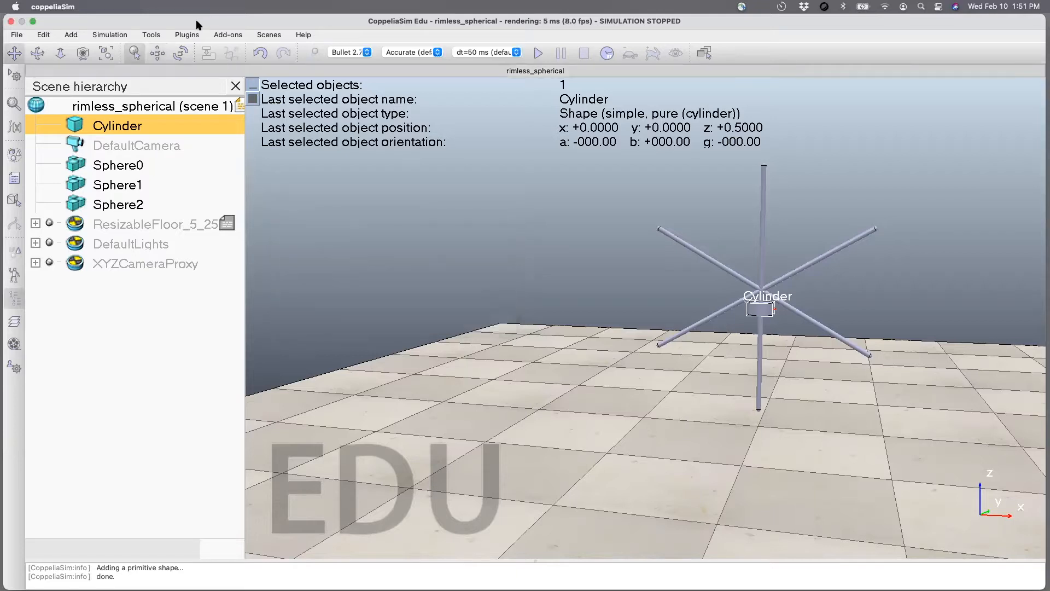
Try setting the cylinder's beta orientation relative to the world to 90 degrees, and reset it to 0.
click(181, 52)
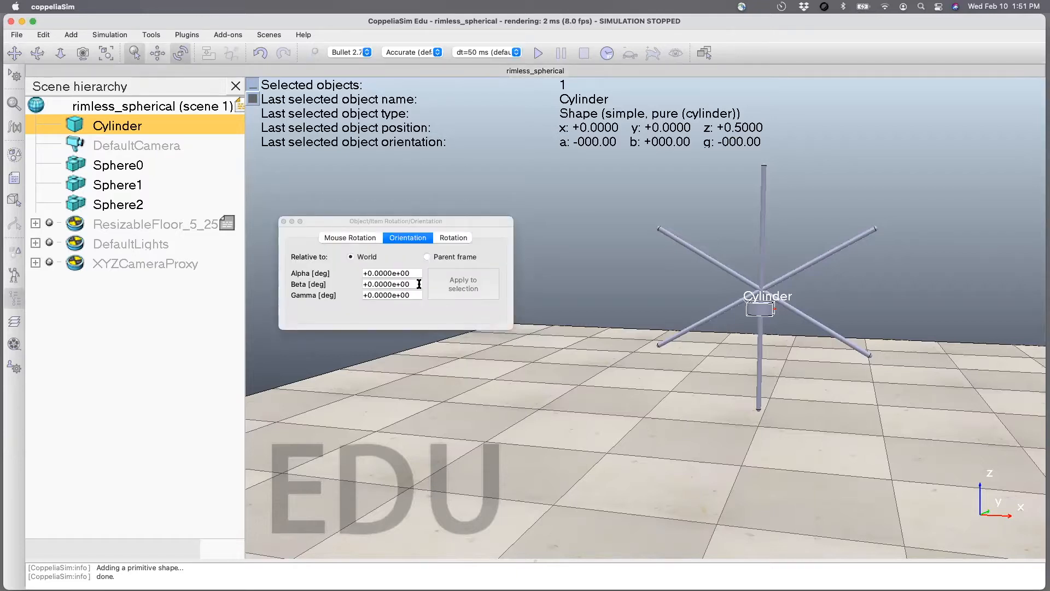
click(362, 284)
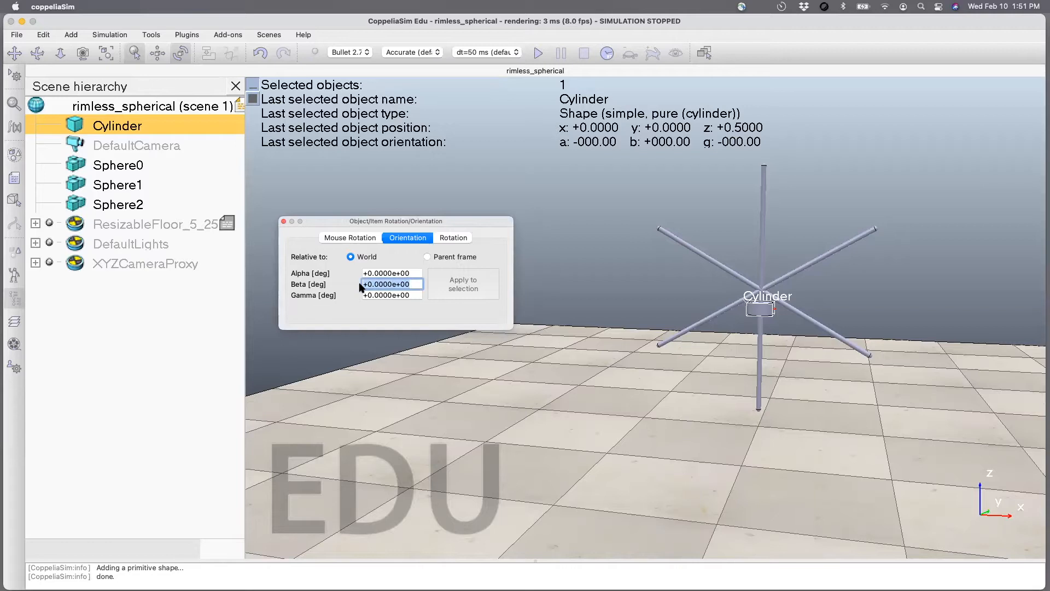
text(90)
key(Return)
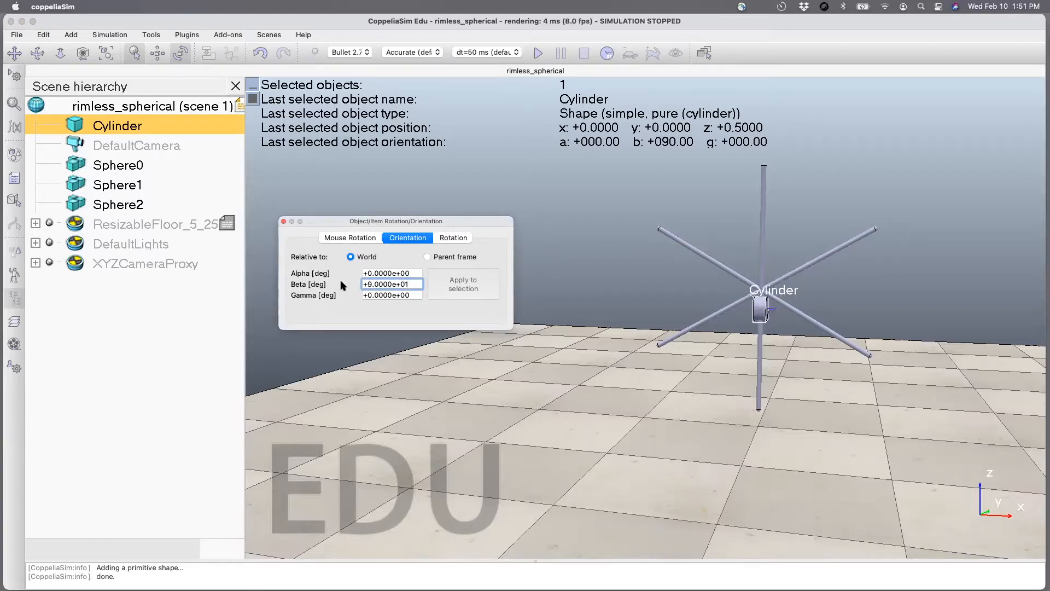
drag(410, 284, 340, 282)
text(0)
key(Return)
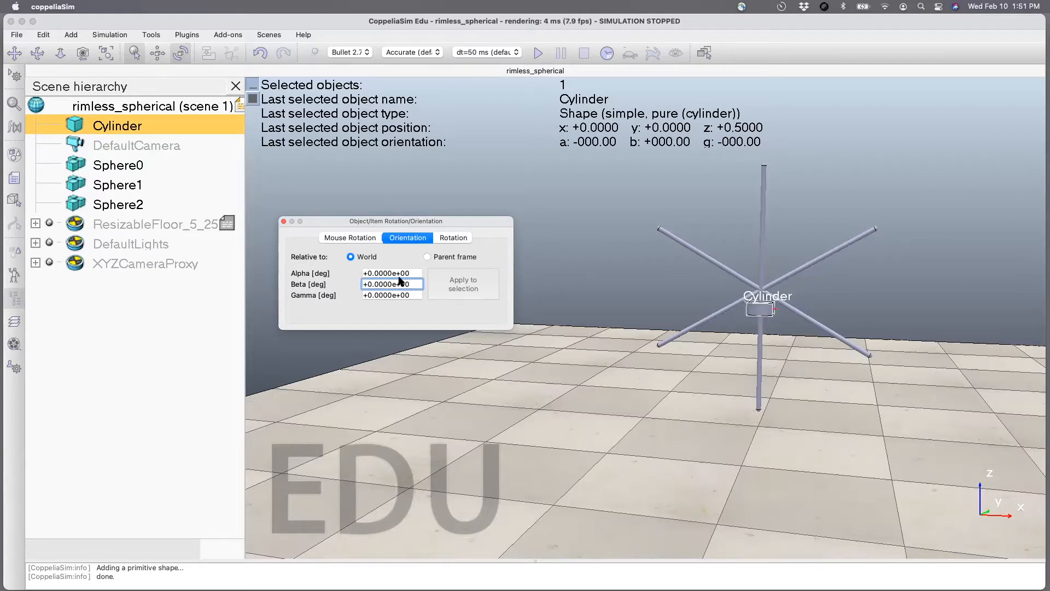
Set the cylinder's alpha orientation relative to the world to 90 degrees.
click(404, 274)
drag(404, 273, 296, 268)
text(90)
key(Return)
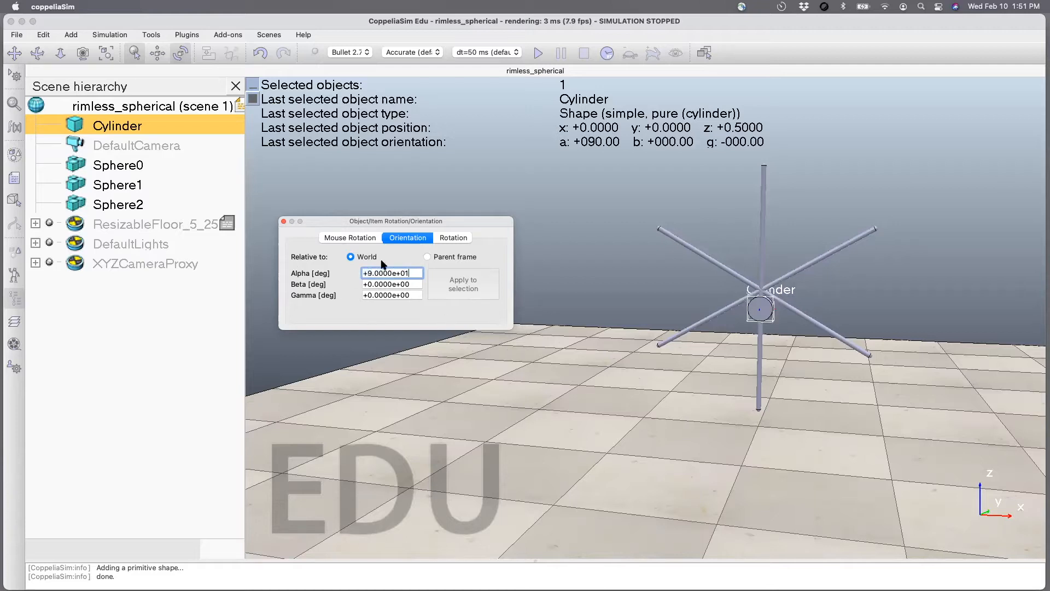
click(284, 222)
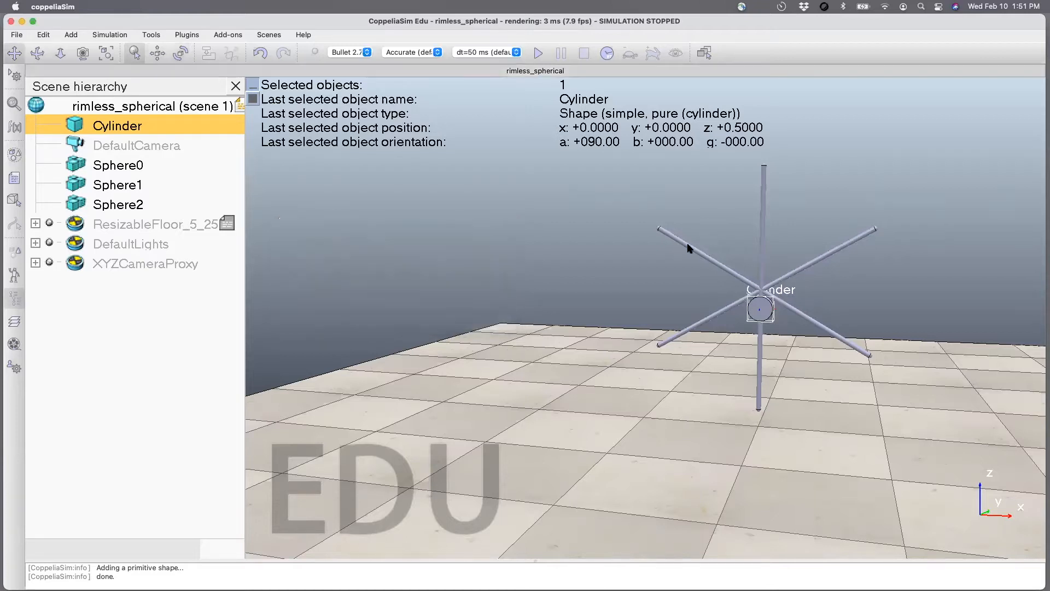
Make the cylinder a child of Sphere0 in the scene hierarchy.
click(764, 229)
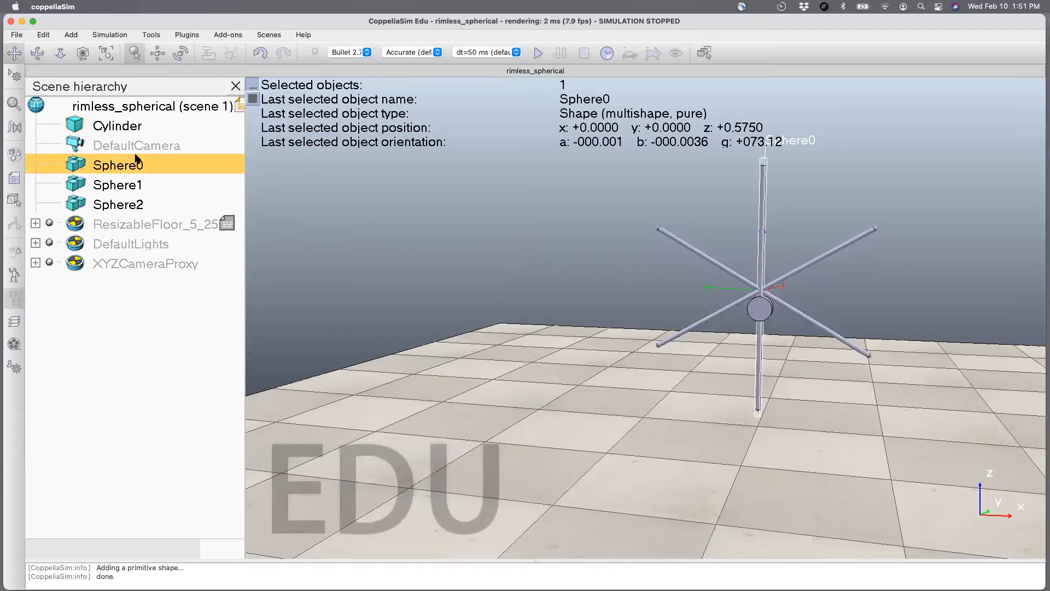
double_click(78, 163)
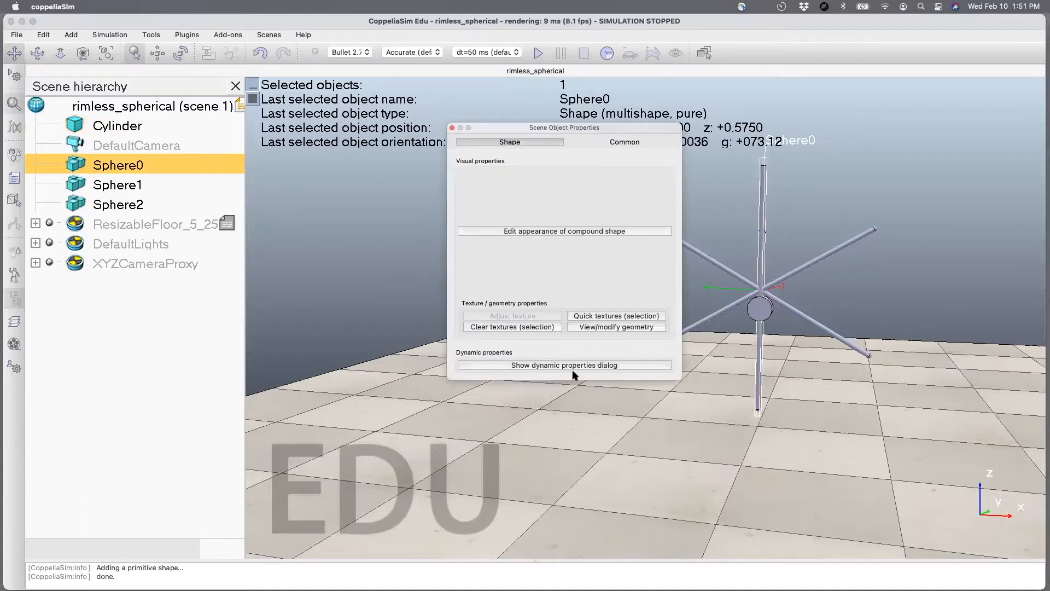
click(452, 127)
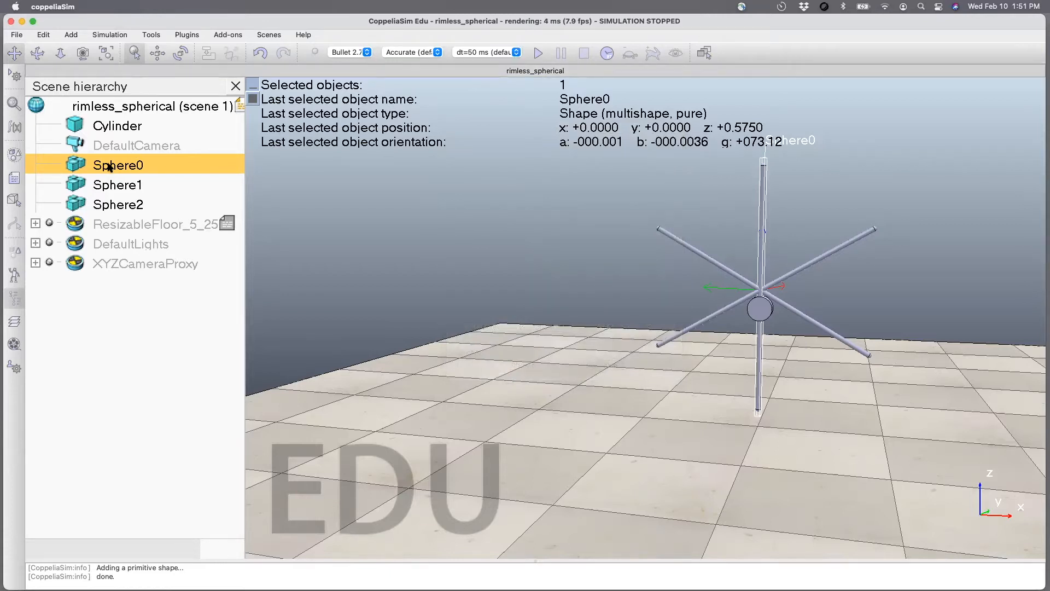
drag(70, 127, 86, 166)
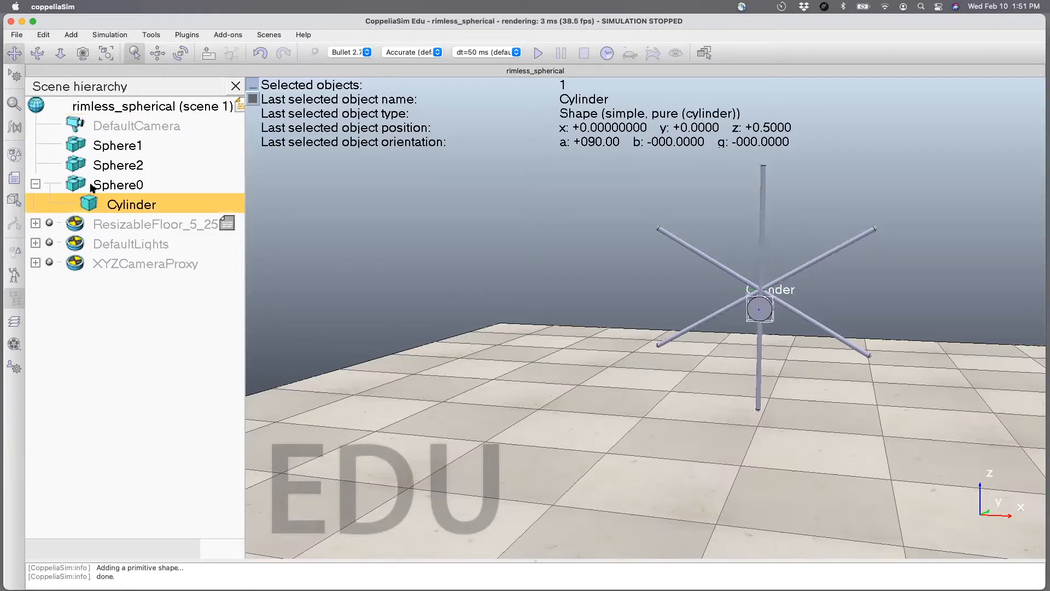
Set the cylinder's X and Y positions relative to the parent frame to 0.
click(157, 53)
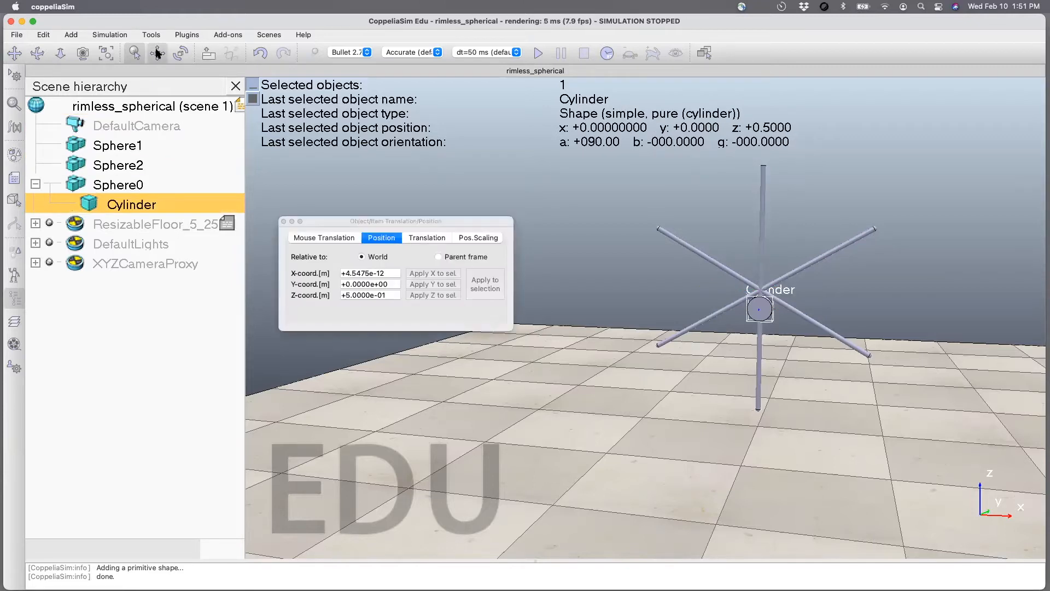
click(438, 256)
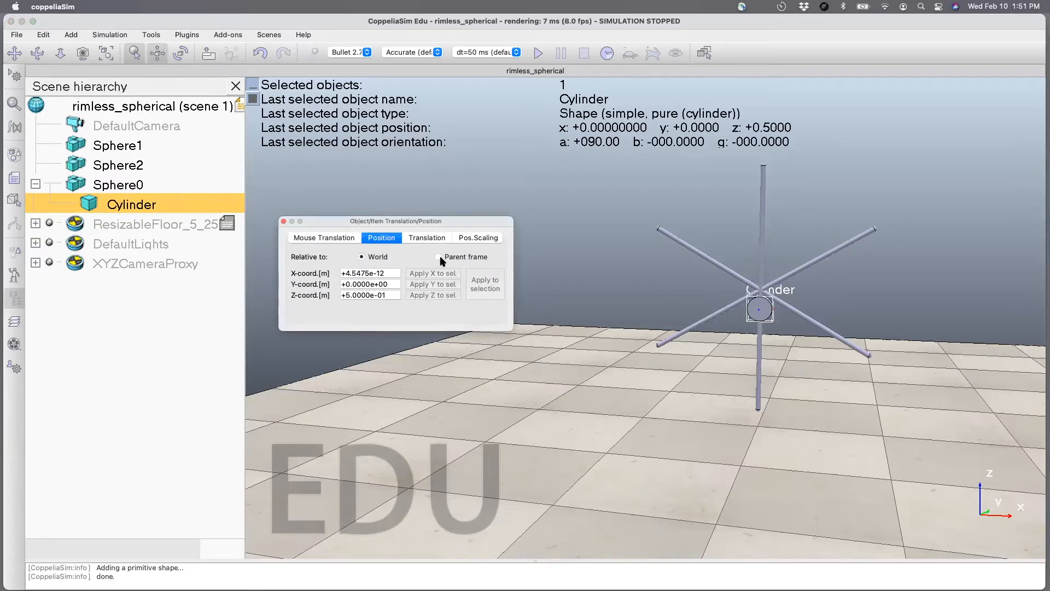
drag(391, 272, 290, 273)
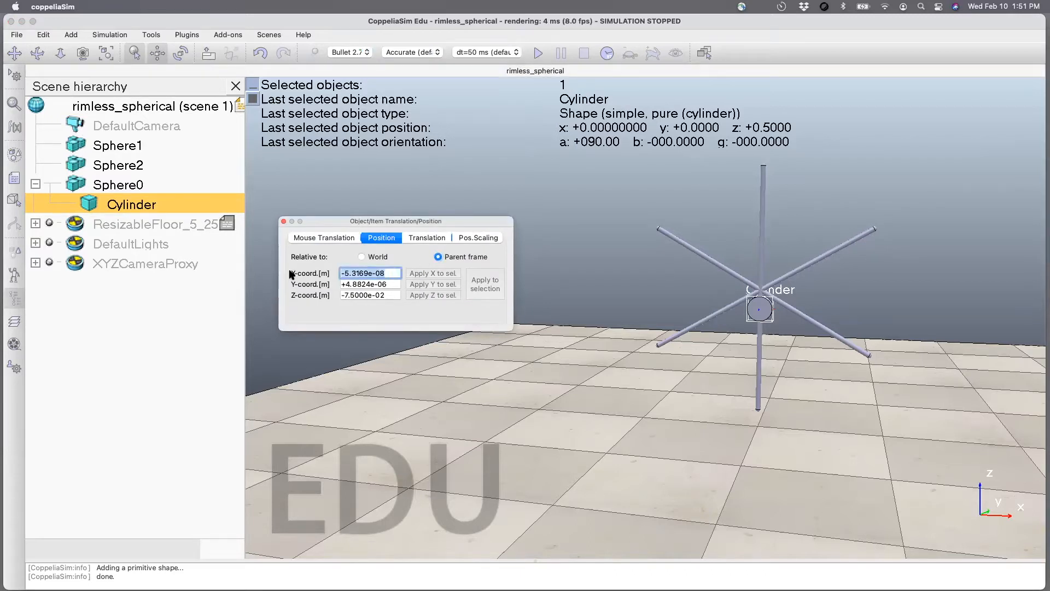
text(0)
key(Tab)
text(0)
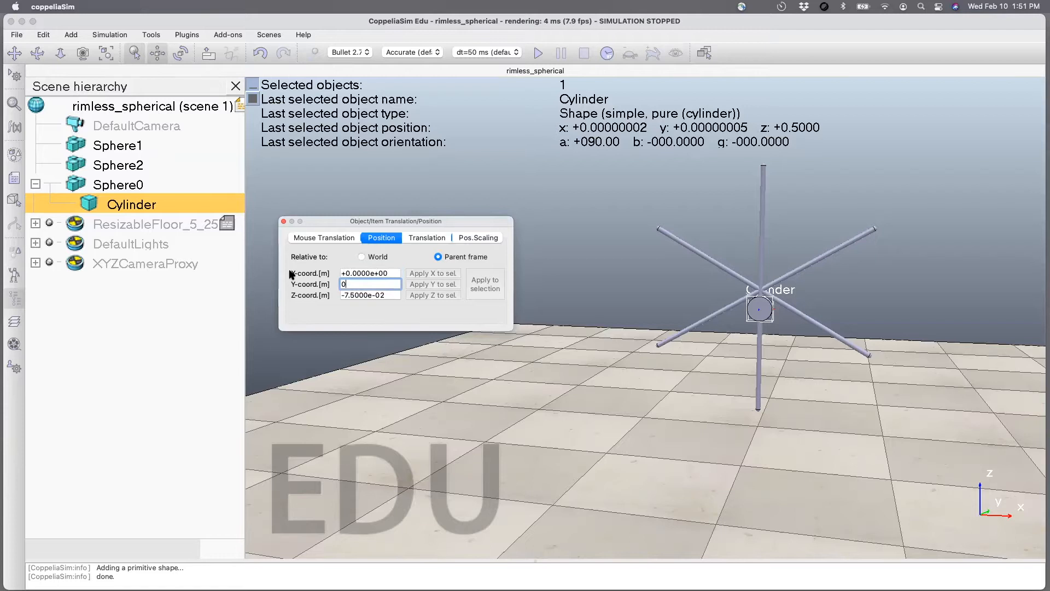
key(Tab)
Try a Z position of 0.5 m relative to the parent frame for the cylinder.
text(-0.5)
key(BackSpace)
key(BackSpace)
text(0.)
key(Return)
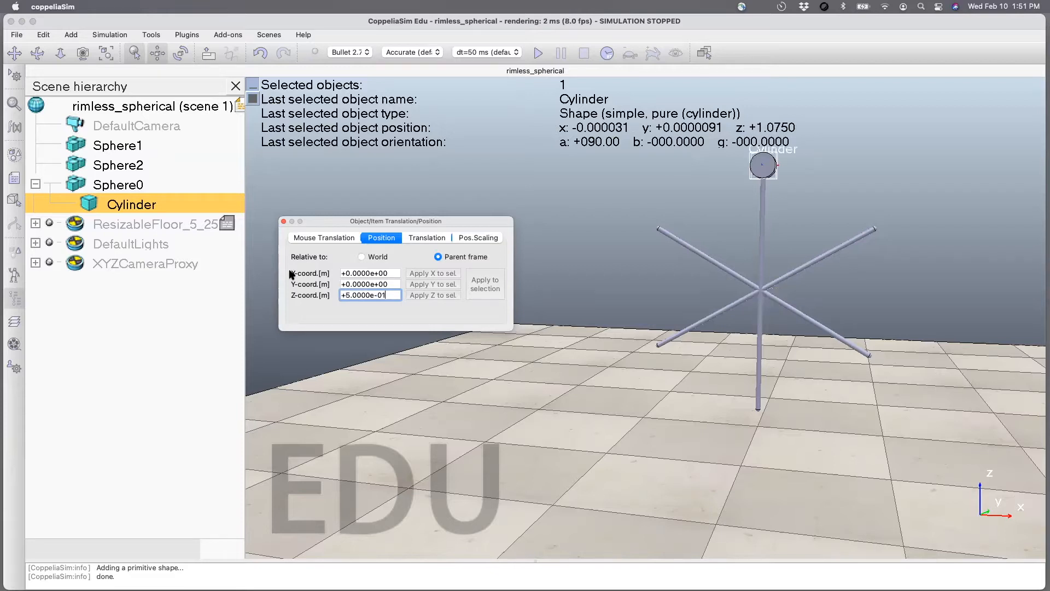
Set the cylinder's Z position relative to the parent frame to 0.
key(super+a)
text(0)
key(Return)
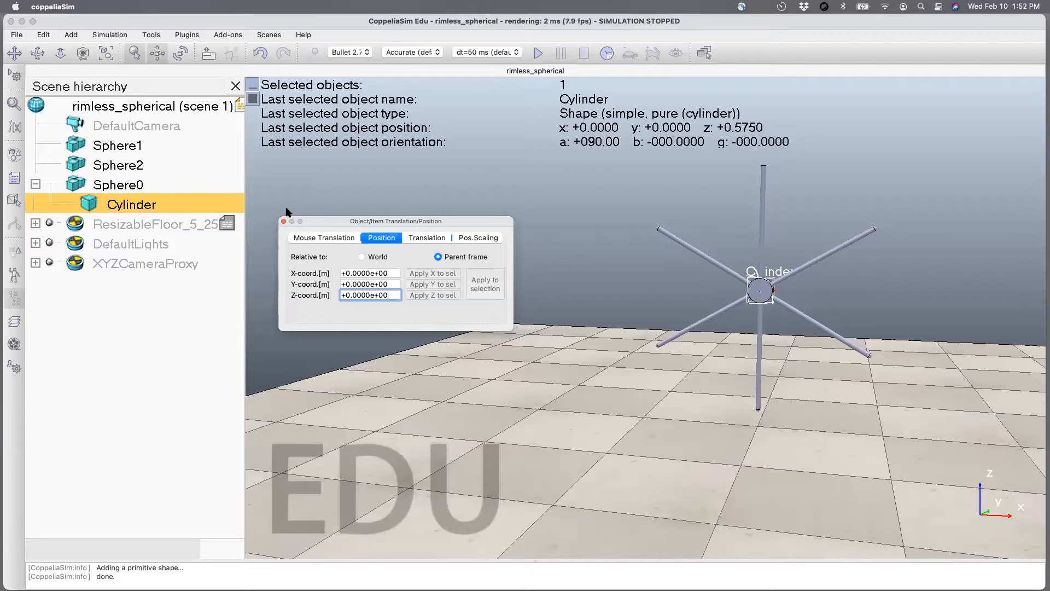
click(536, 365)
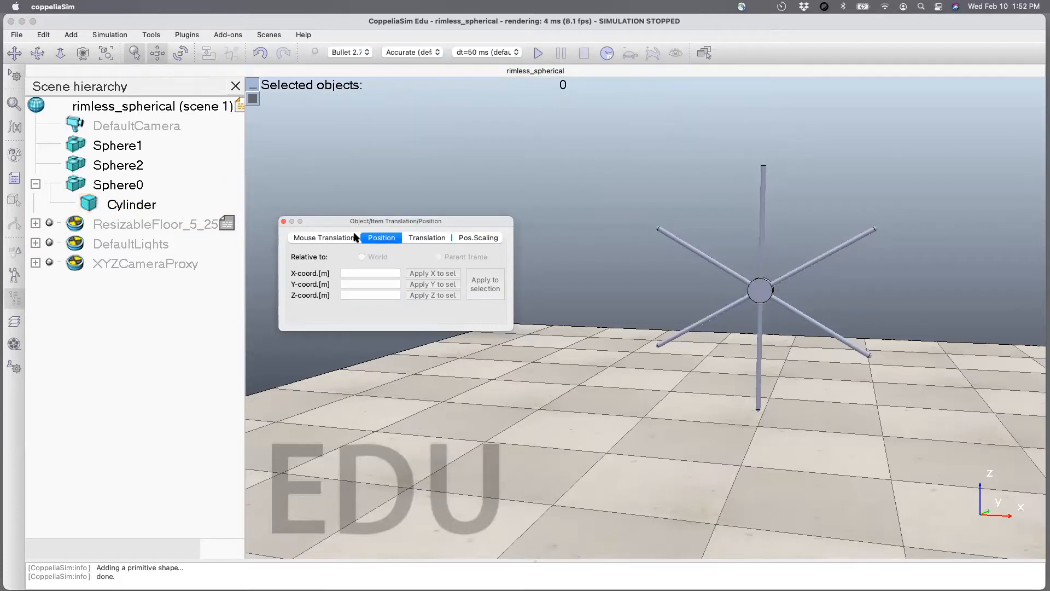
click(284, 221)
Detach the cylinder from Sphere0 and return it to the top level of the scene hierarchy.
drag(97, 204, 95, 113)
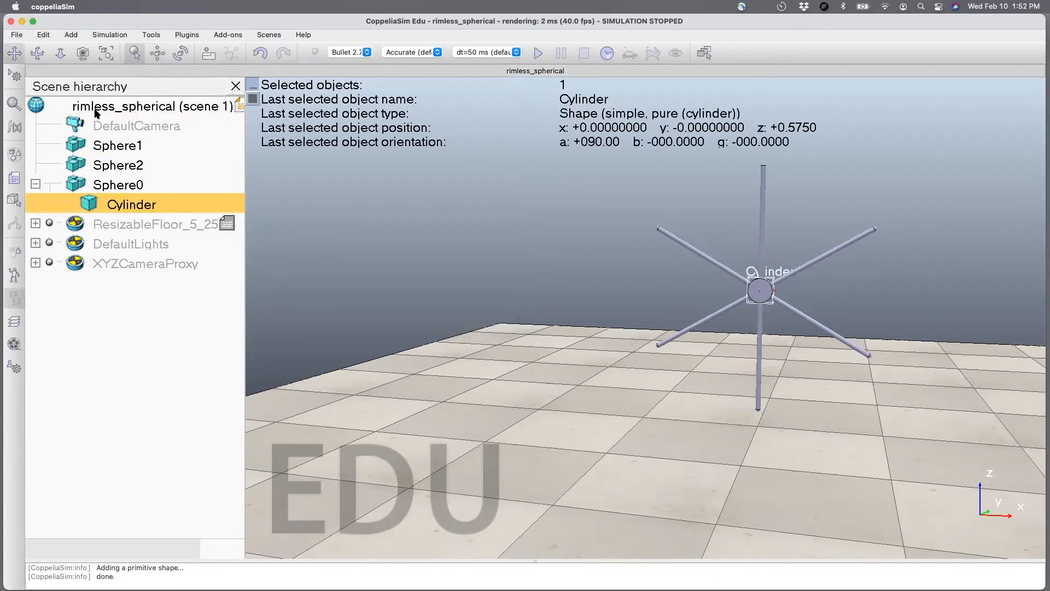
click(508, 271)
click(43, 57)
mouse_move(518, 331)
mouse_down()
mouse_move(579, 345)
mouse_move(476, 328)
mouse_move(466, 339)
mouse_move(511, 332)
mouse_up()
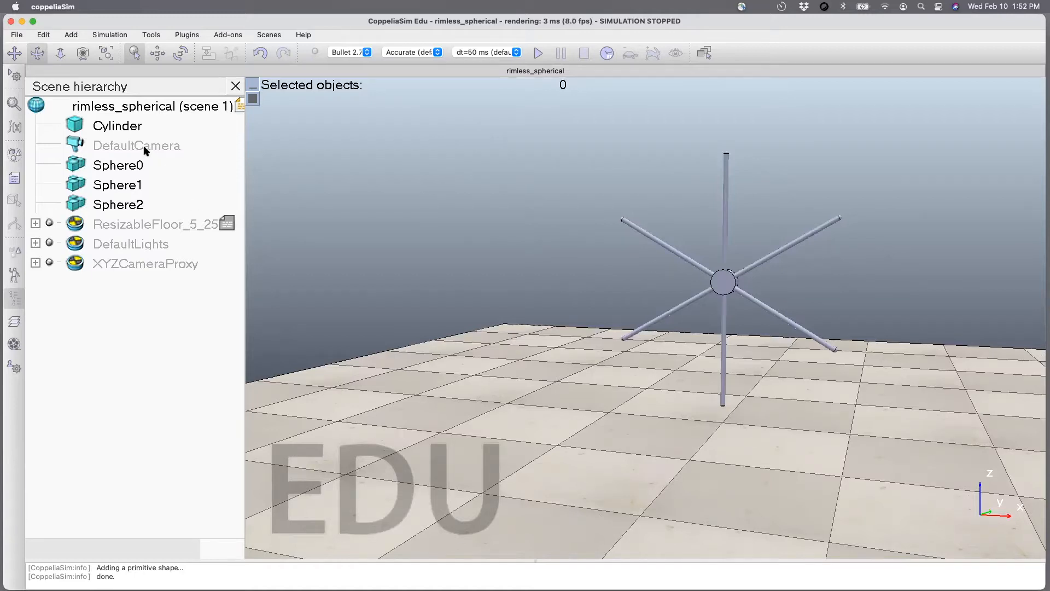
Rename the hub cylinder as rimless in the scene hierarchy.
click(125, 127)
ctrl+click(120, 163)
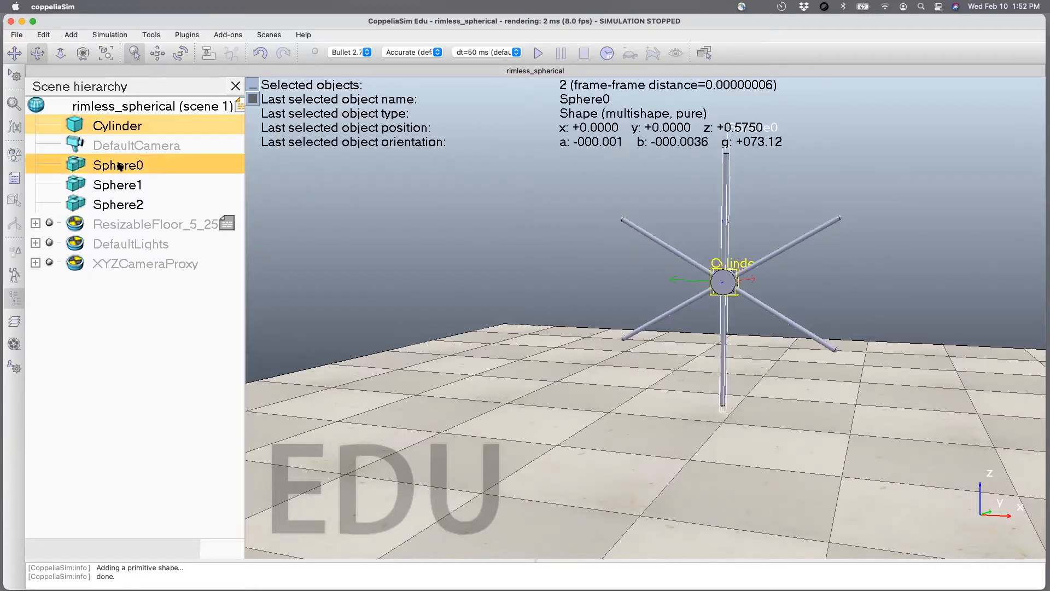
double_click(113, 127)
key(BackSpace)
key(BackSpace)
key(BackSpace)
key(BackSpace)
key(BackSpace)
key(BackSpace)
key(BackSpace)
key(BackSpace)
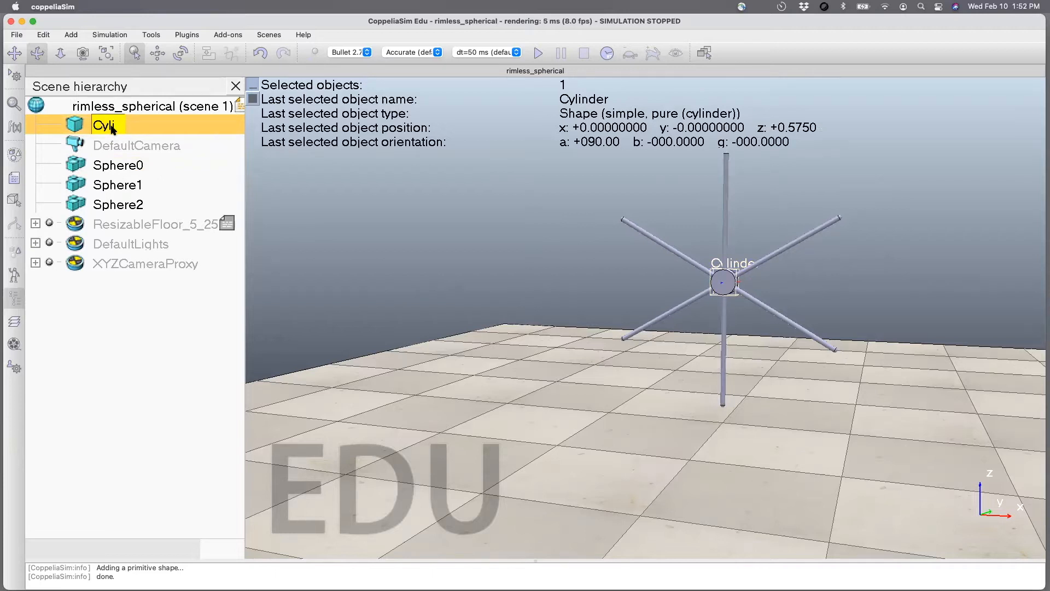
text(Rimless)
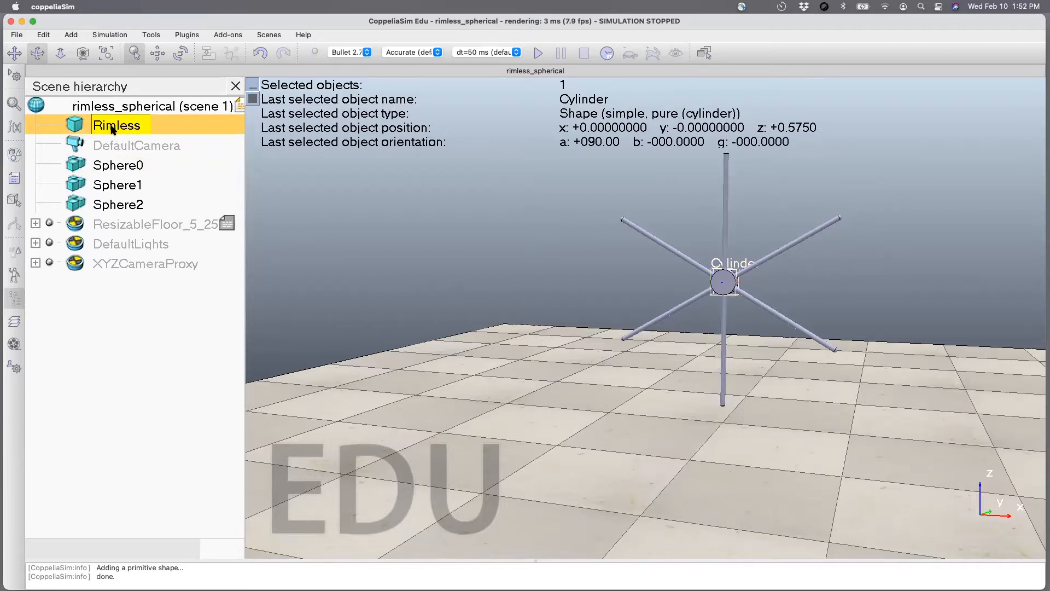
key(BackSpace)
key(BackSpace)
key(BackSpace)
key(BackSpace)
key(BackSpace)
key(BackSpace)
key(BackSpace)
text(rimless)
key(Return)
Group the rimless hub cylinder with Sphere0, Sphere1 and Sphere2 into a single shape.
ctrl+click(110, 204)
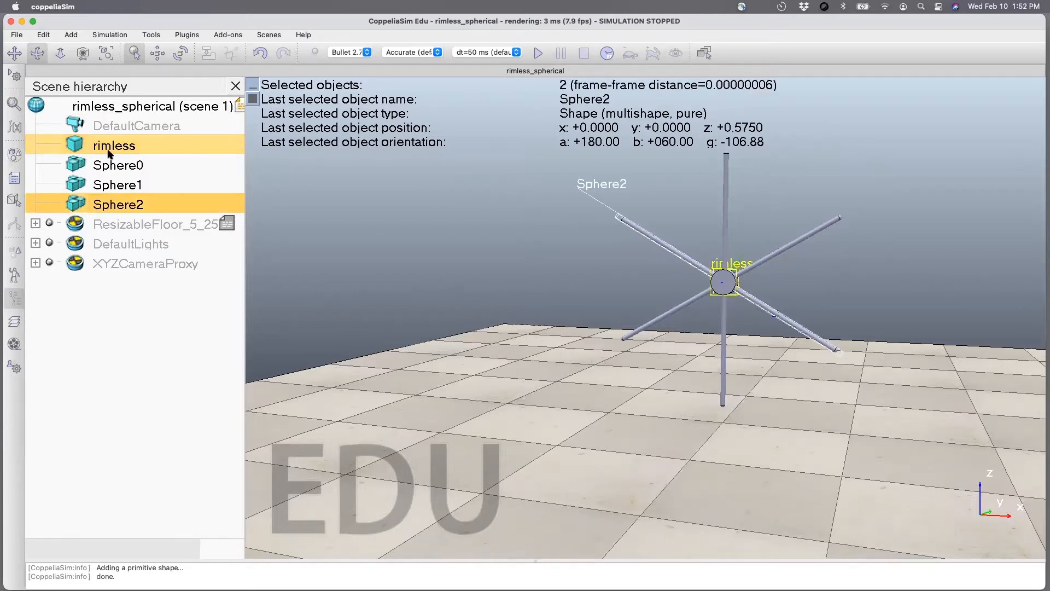
ctrl+click(110, 165)
ctrl+click(108, 184)
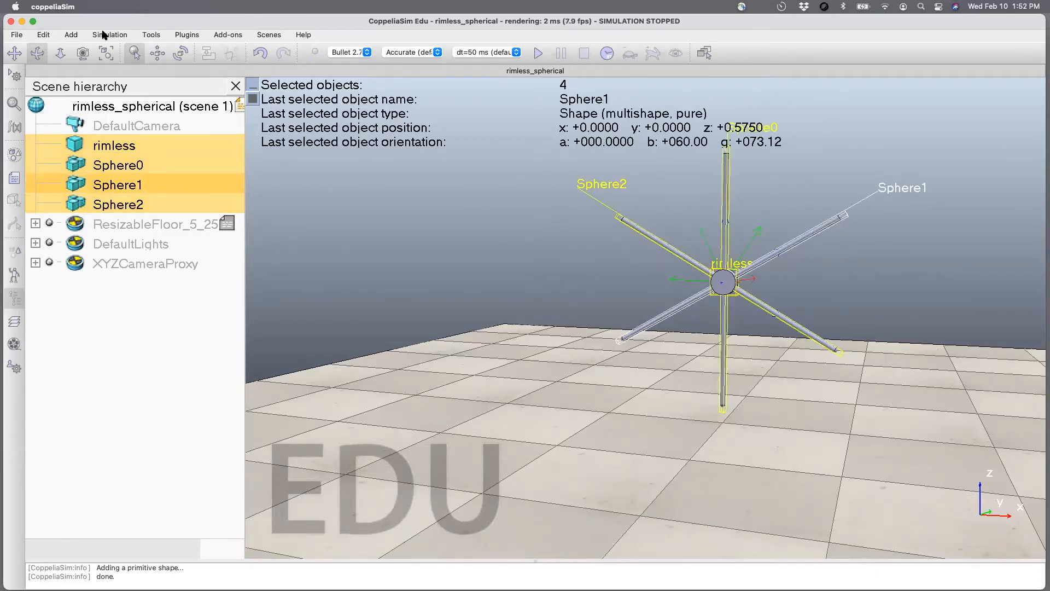
click(44, 34)
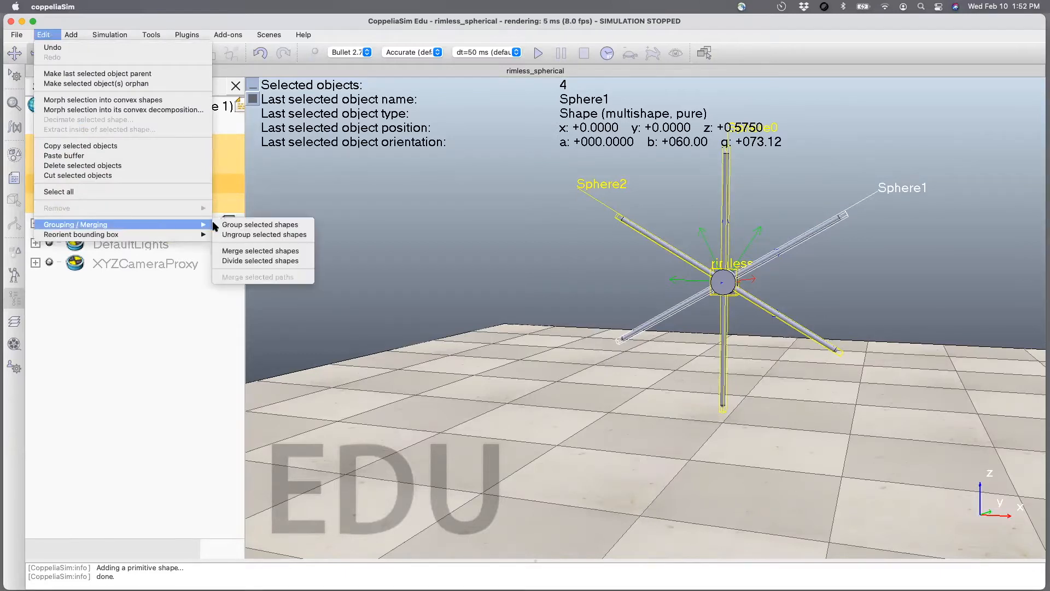
click(227, 224)
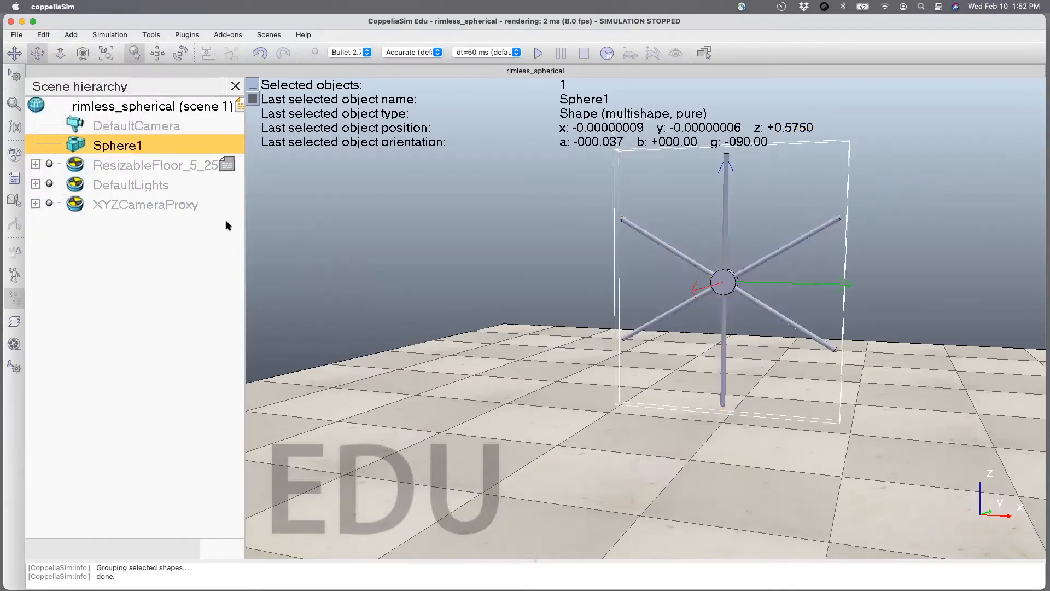
click(325, 266)
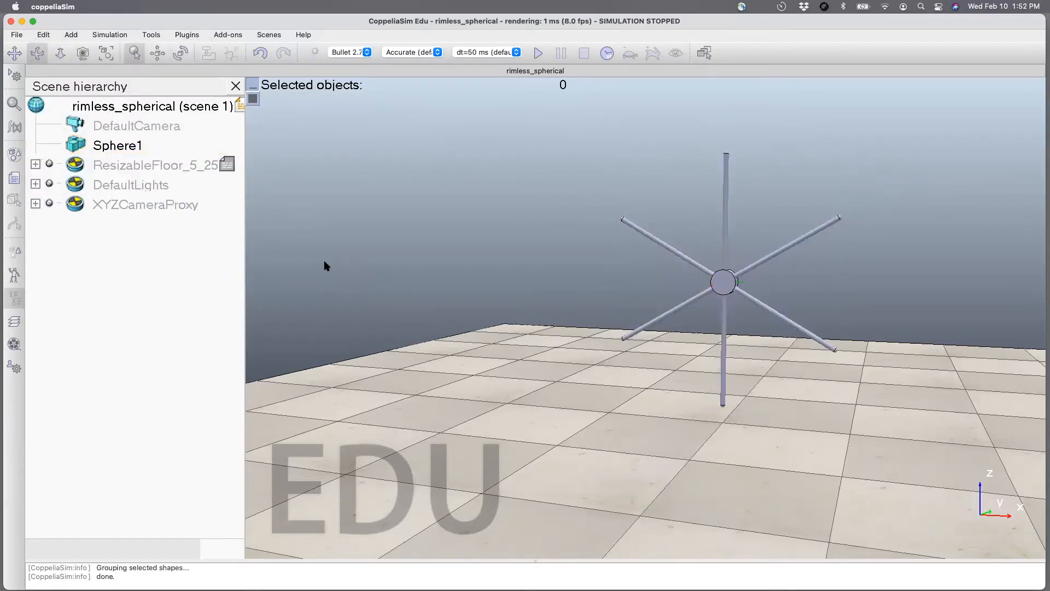
Run the simulation of the grouped wheel and stop it once the wheel has fallen.
click(539, 53)
click(584, 53)
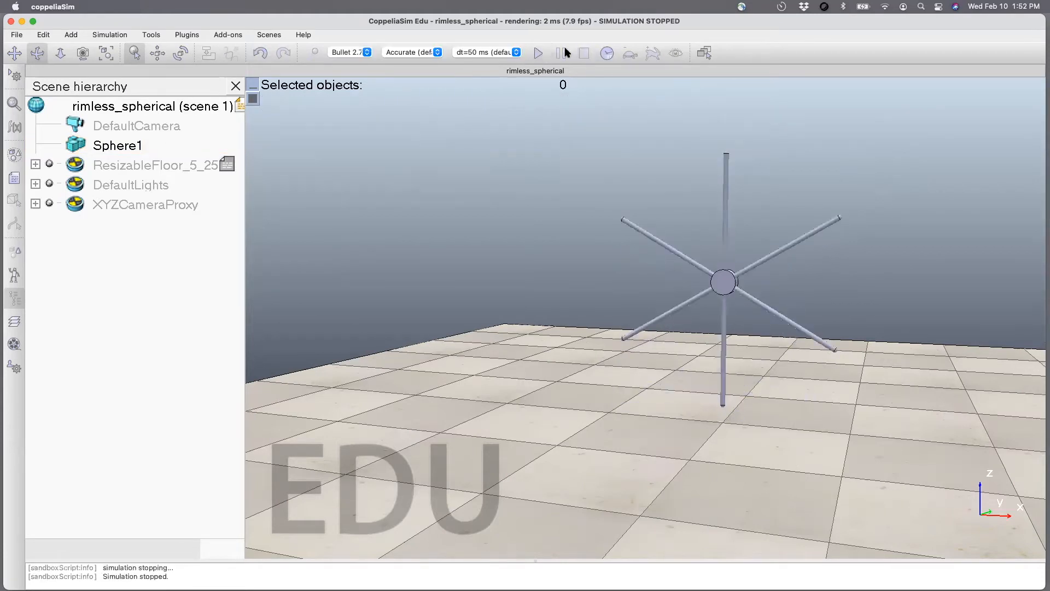
click(540, 52)
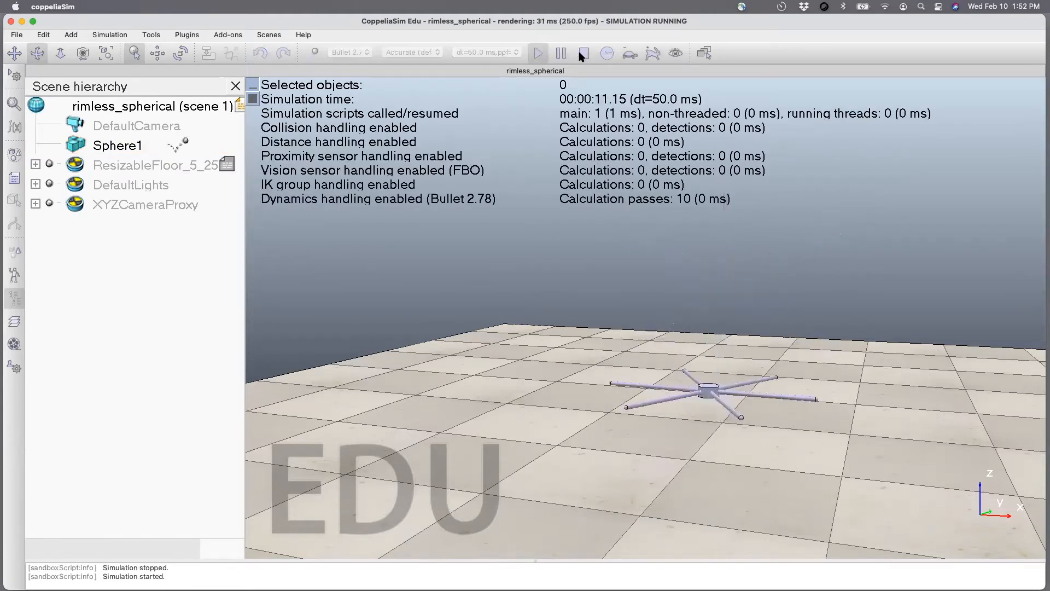
click(584, 53)
Enable real-time simulation mode, then run and stop the simulation of the upright wheel.
click(610, 55)
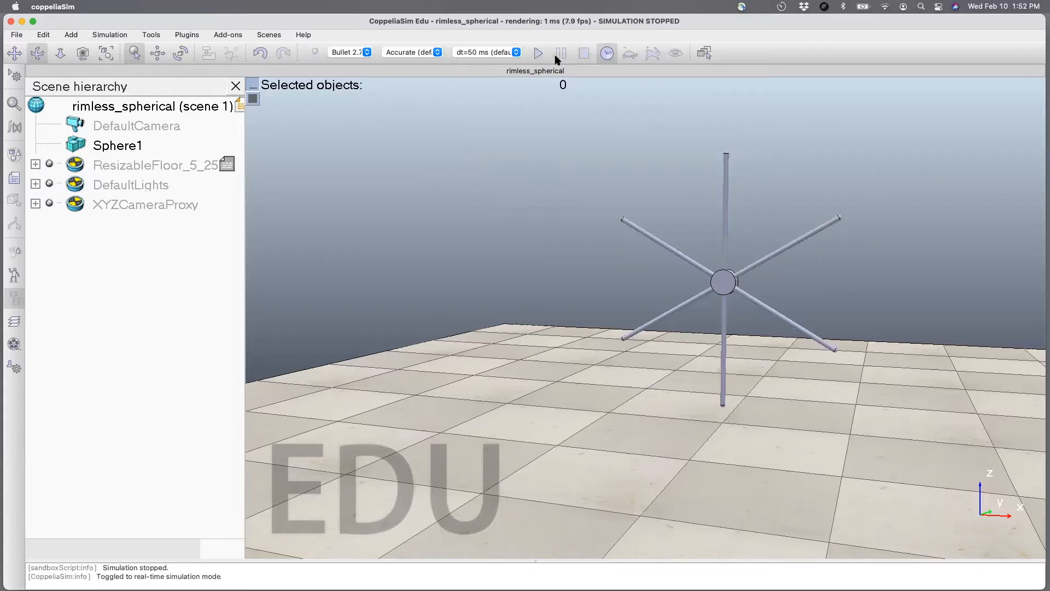
click(540, 54)
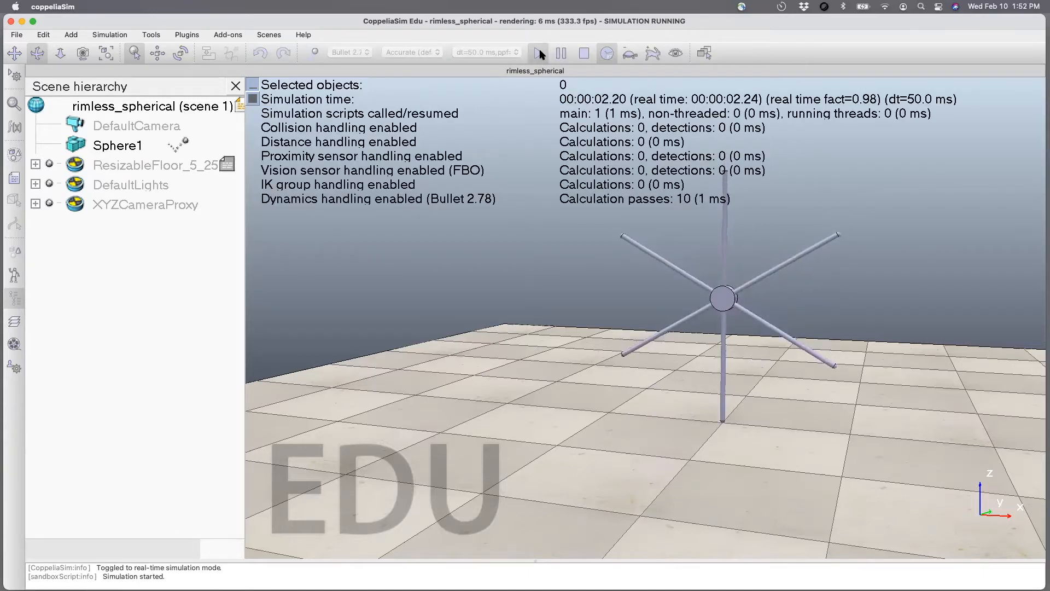
click(584, 53)
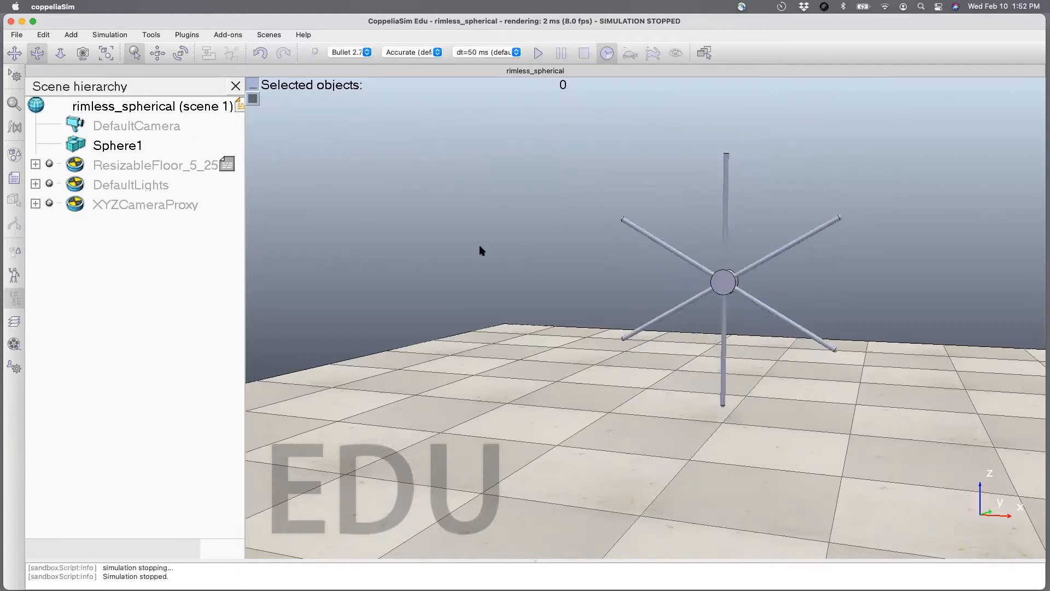
Rename the grouped shape Sphere1 as rimless in the scene hierarchy.
double_click(137, 148)
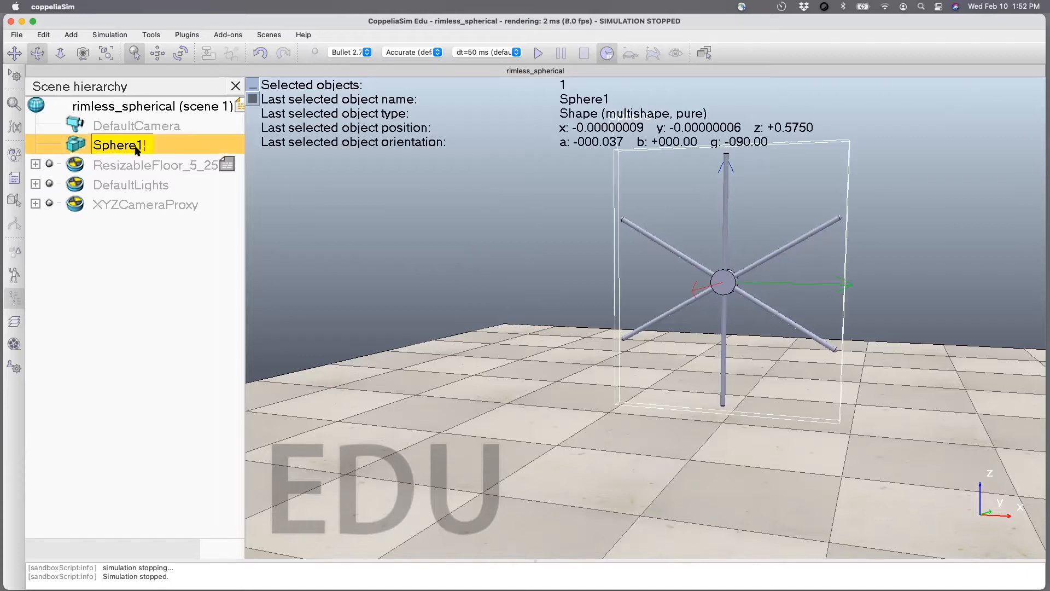
key(BackSpace)
key(BackSpace)
key(BackSpace)
key(BackSpace)
key(BackSpace)
key(BackSpace)
key(BackSpace)
text(rimless)
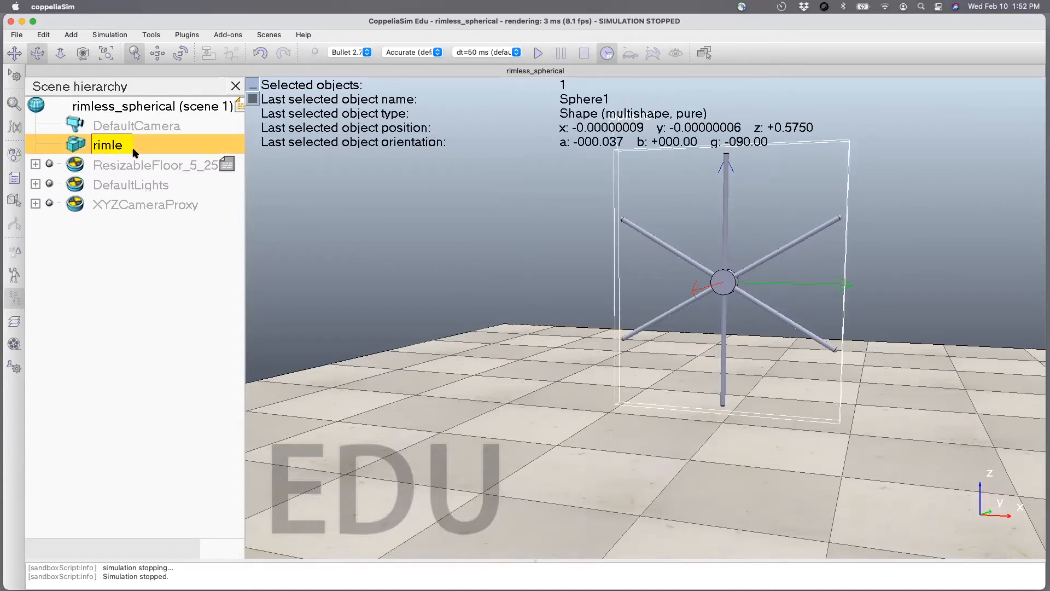
key(Return)
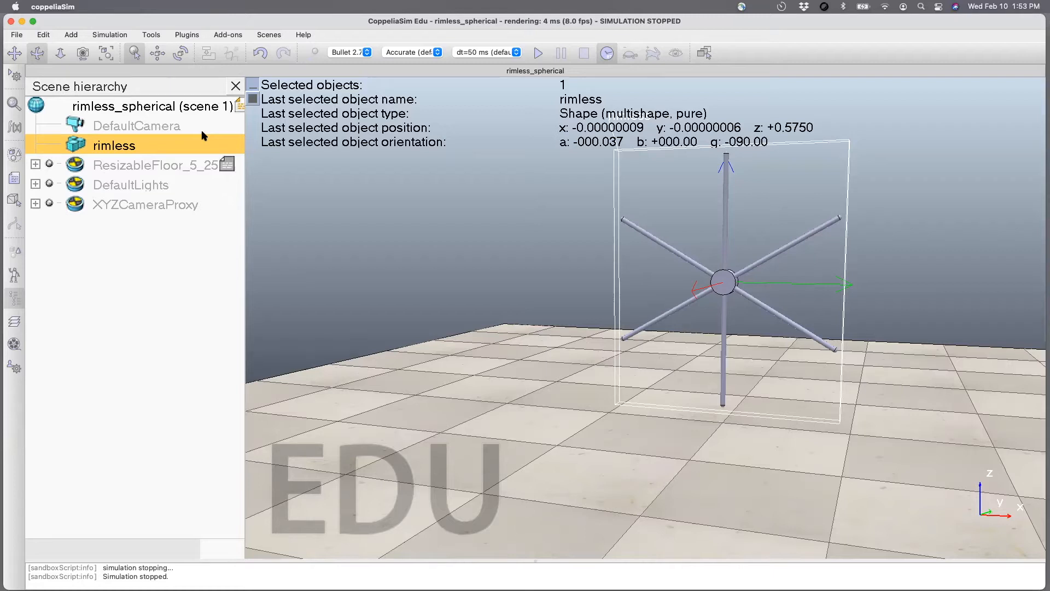
Try gamma orientations of -100 and 0 degrees relative to the world for the rimless wheel.
click(181, 53)
drag(413, 295, 355, 294)
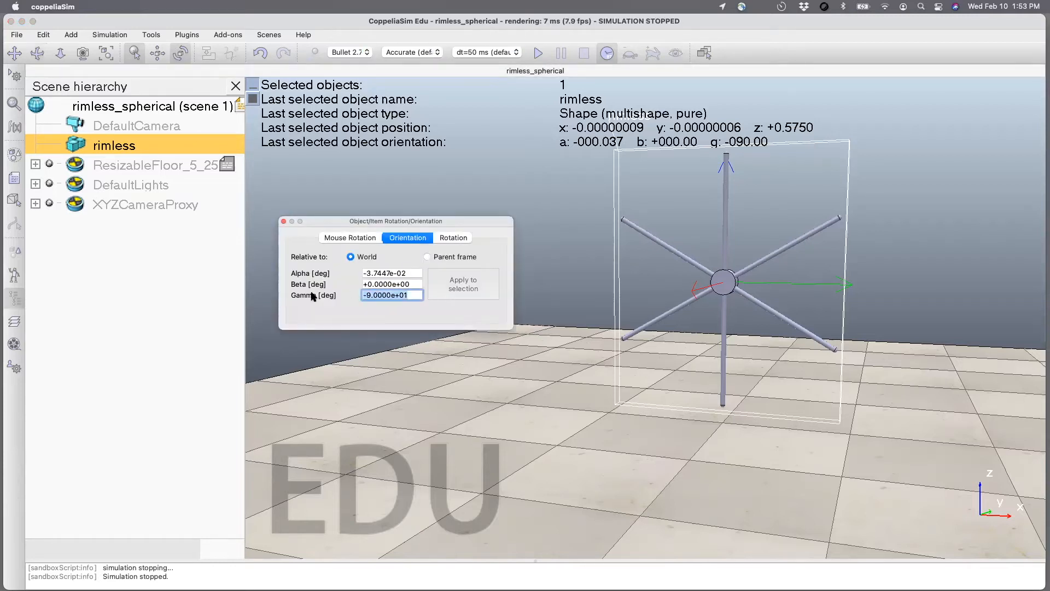
text(-100)
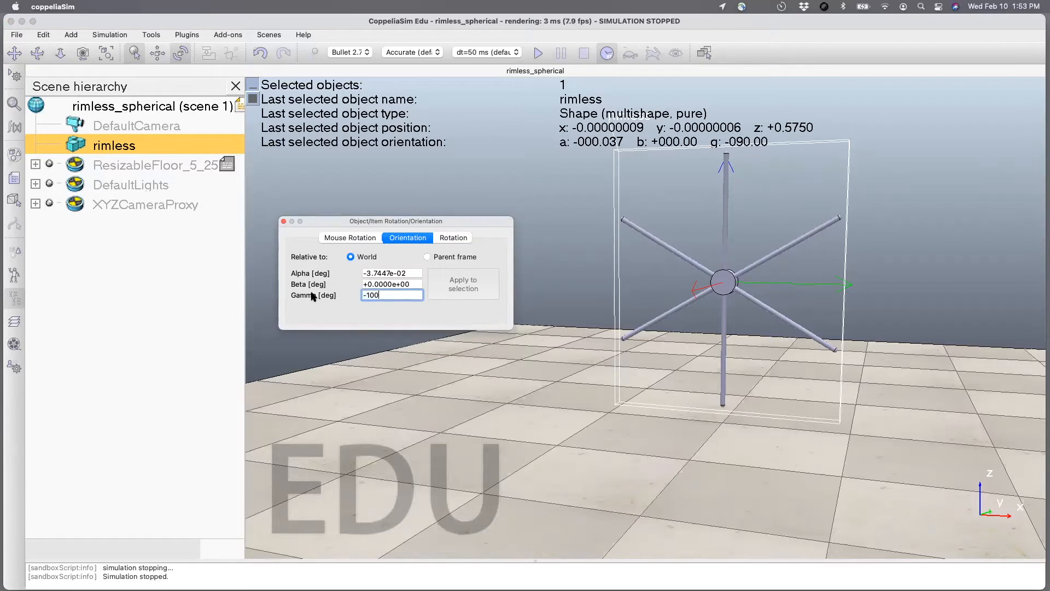
key(Return)
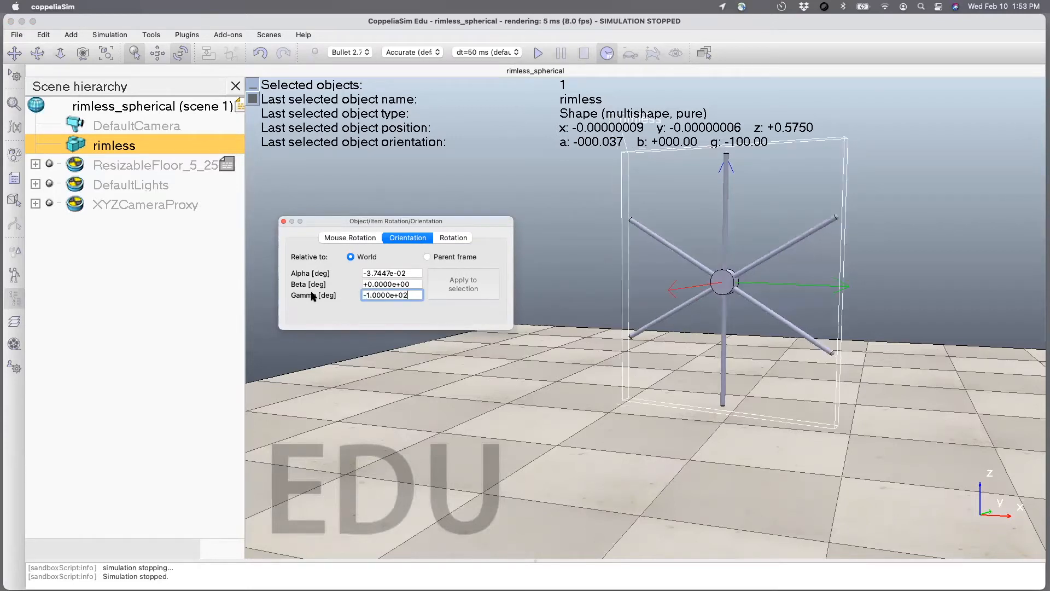
key(super+a)
text(-)
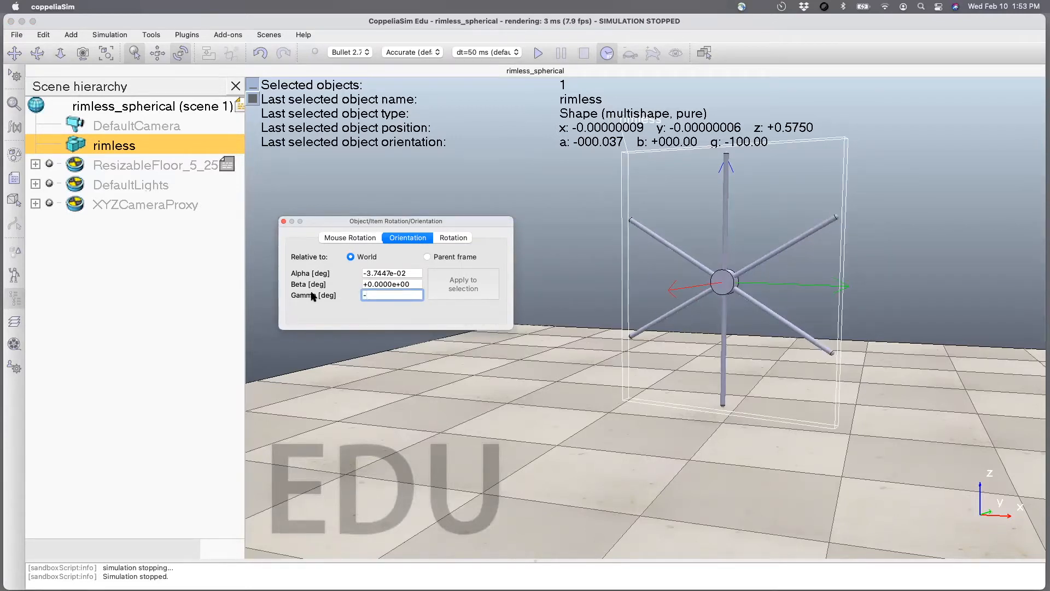
key(Return)
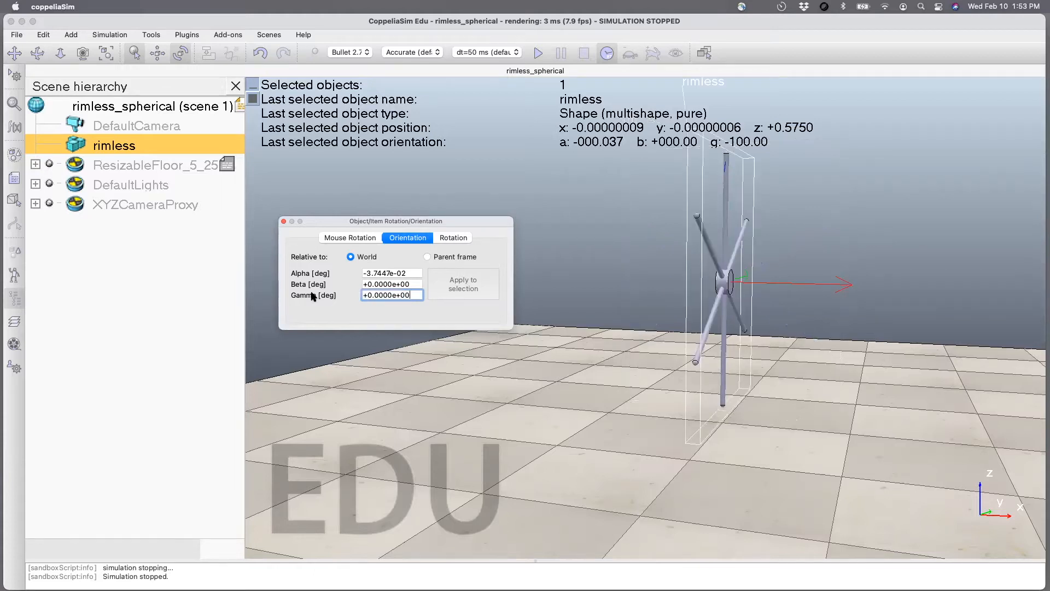
Set the rimless wheel's world orientation to gamma -90 degrees and beta 10 degrees.
key(shift+Tab)
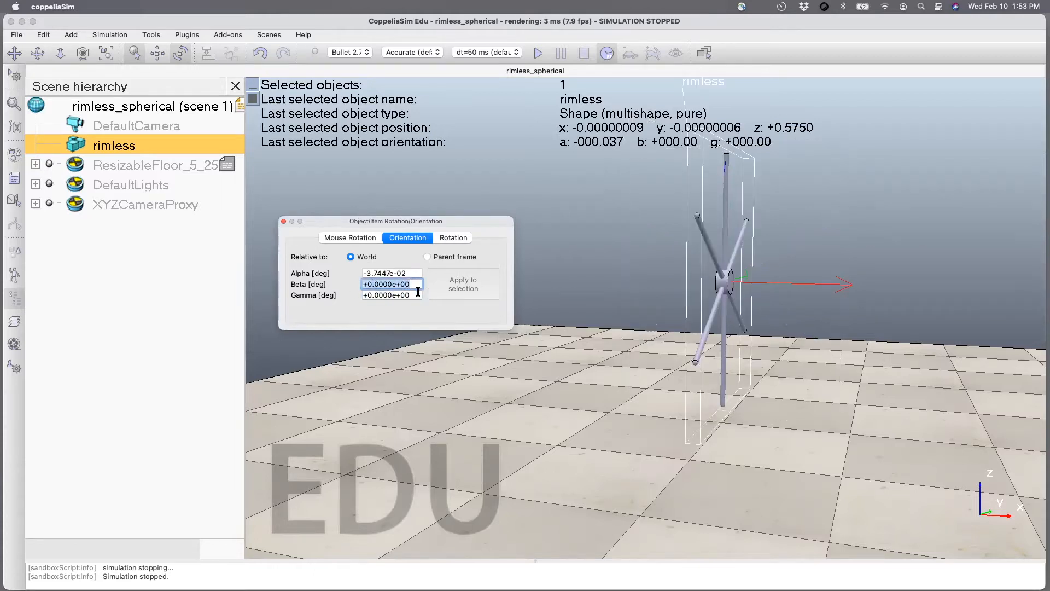
key(Tab)
key(BackSpace)
text(-90)
key(Return)
key(shift+Tab)
text(10)
key(Return)
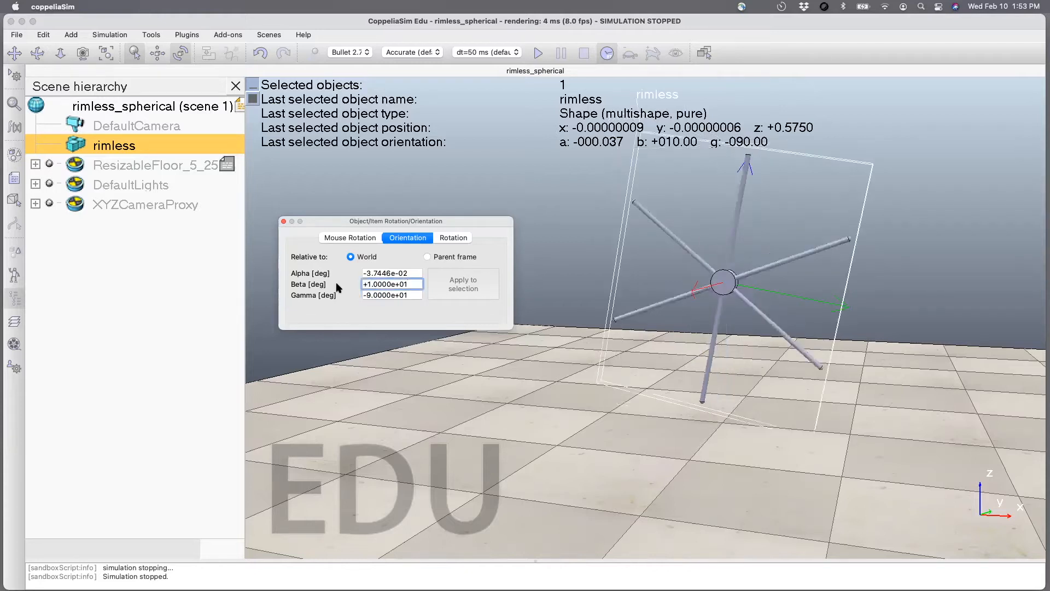
Simulate the tilted wheel twice from different viewpoints to check how it falls, stopping the simulation after each run.
click(539, 56)
click(539, 55)
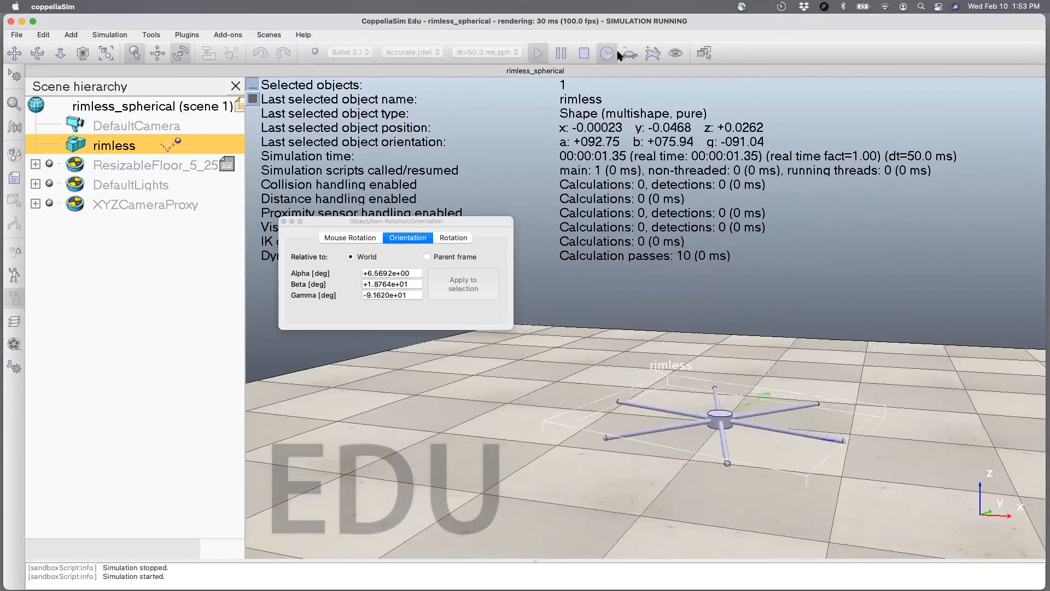
click(562, 53)
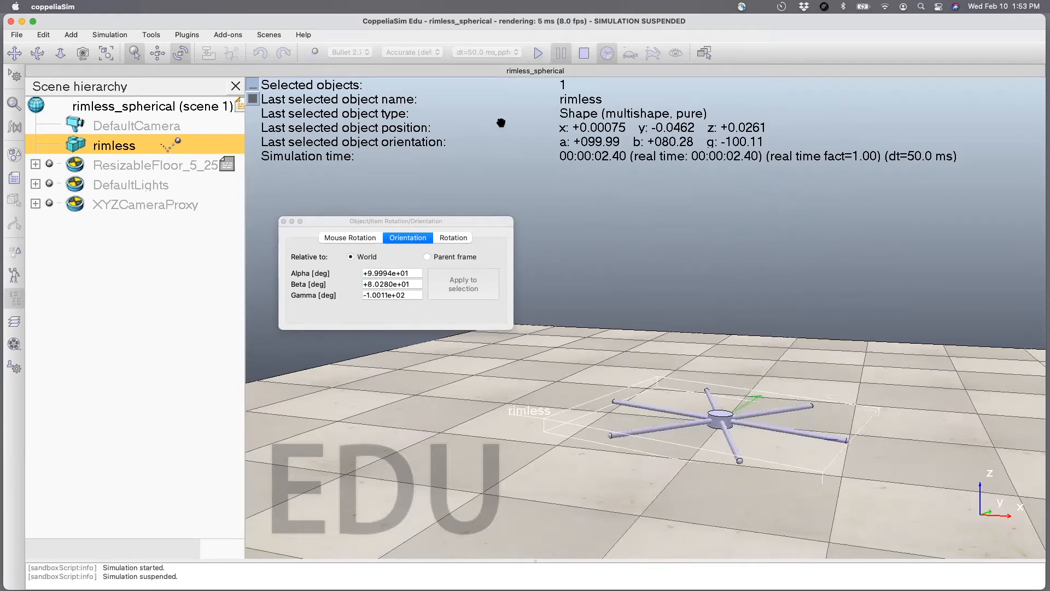
click(583, 53)
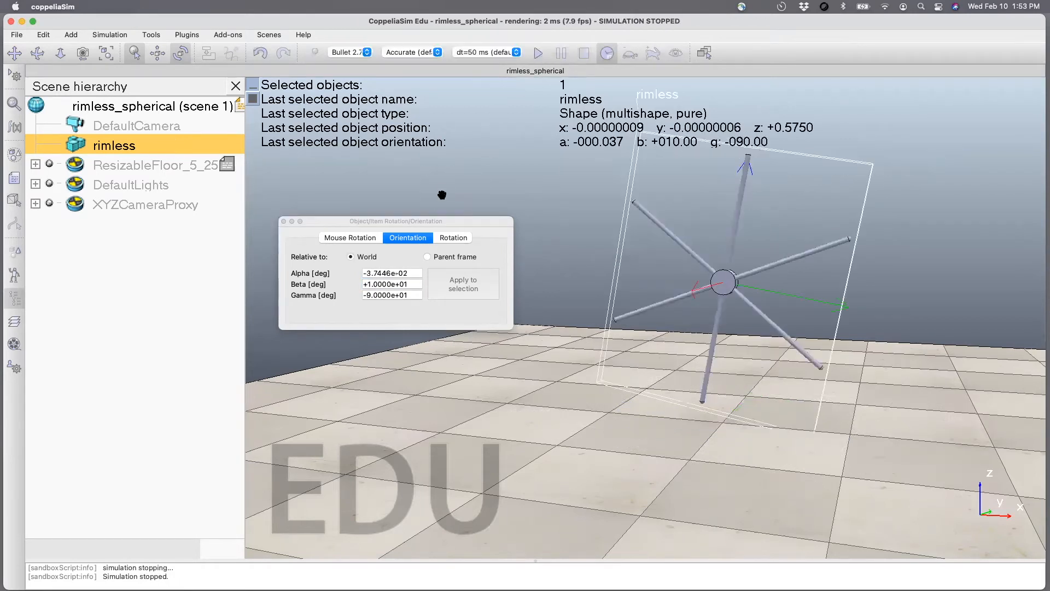
click(38, 54)
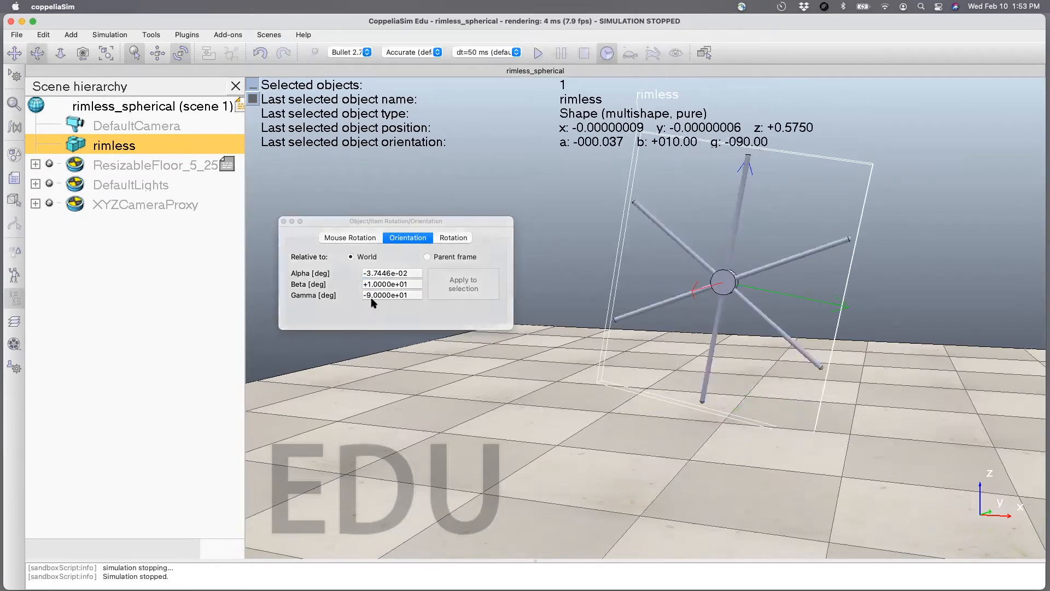
drag(617, 462, 566, 465)
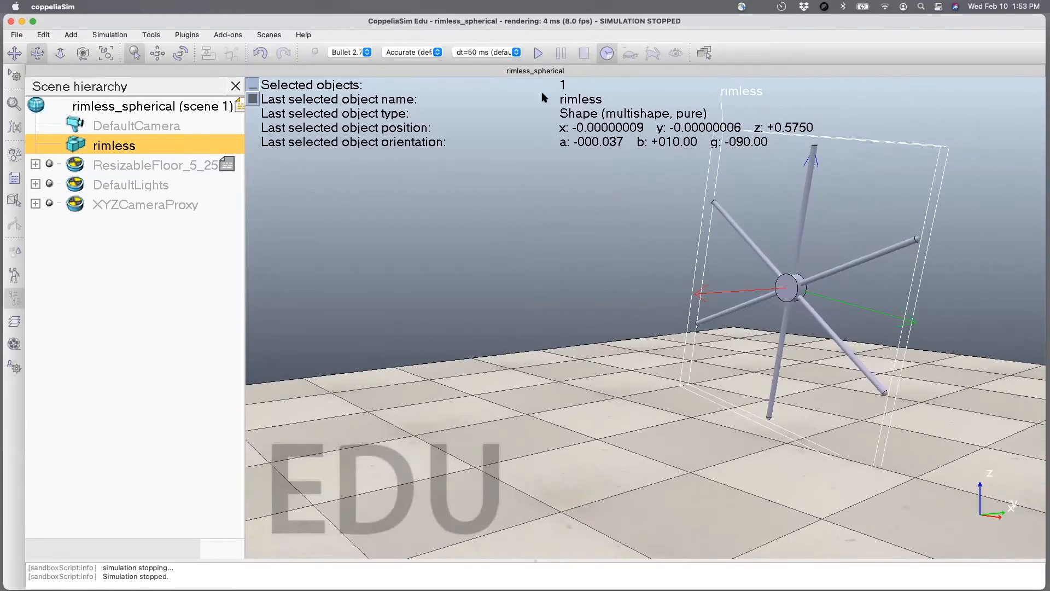
click(539, 53)
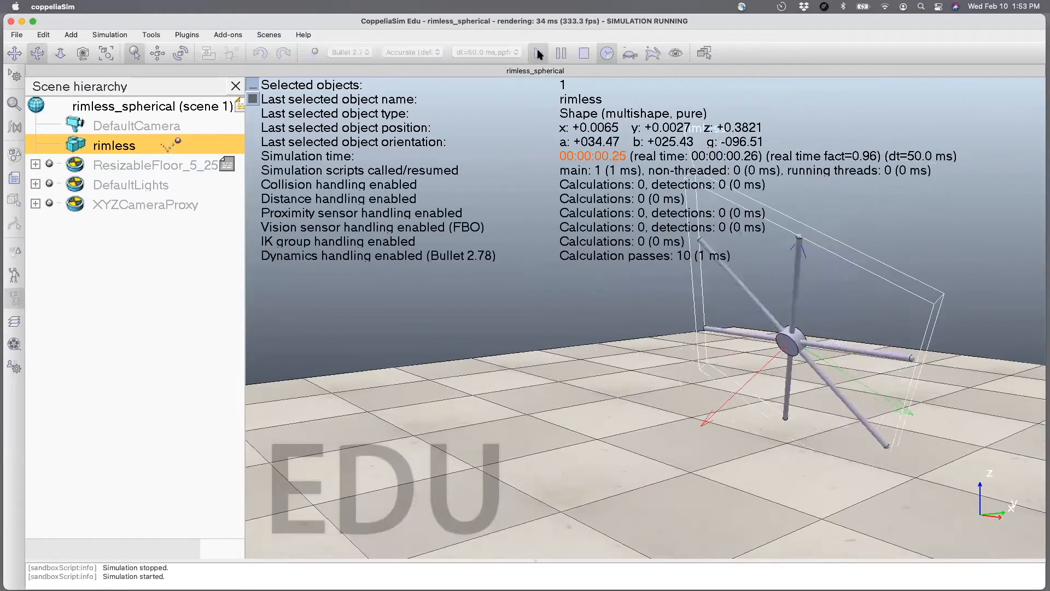
click(583, 53)
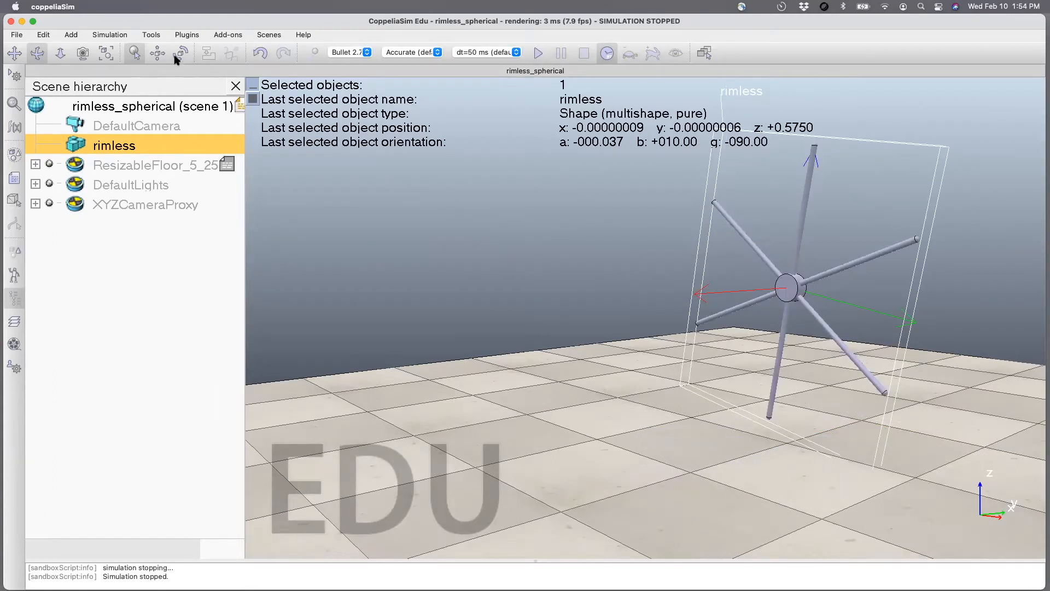
Lower the rimless wheel along the world Z axis to a height of 0.525 m using mouse translation.
click(156, 54)
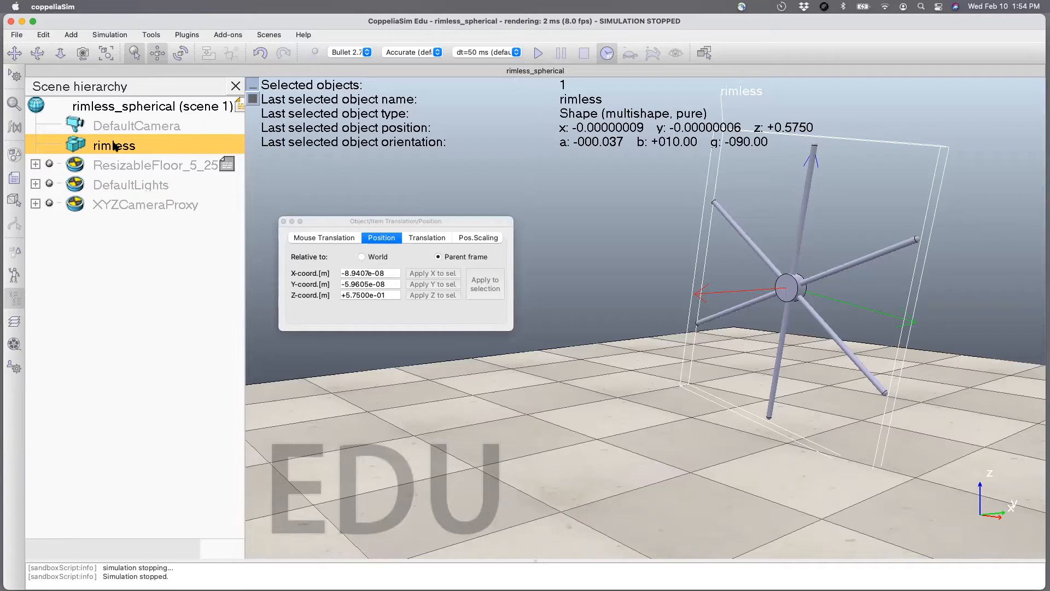
click(361, 257)
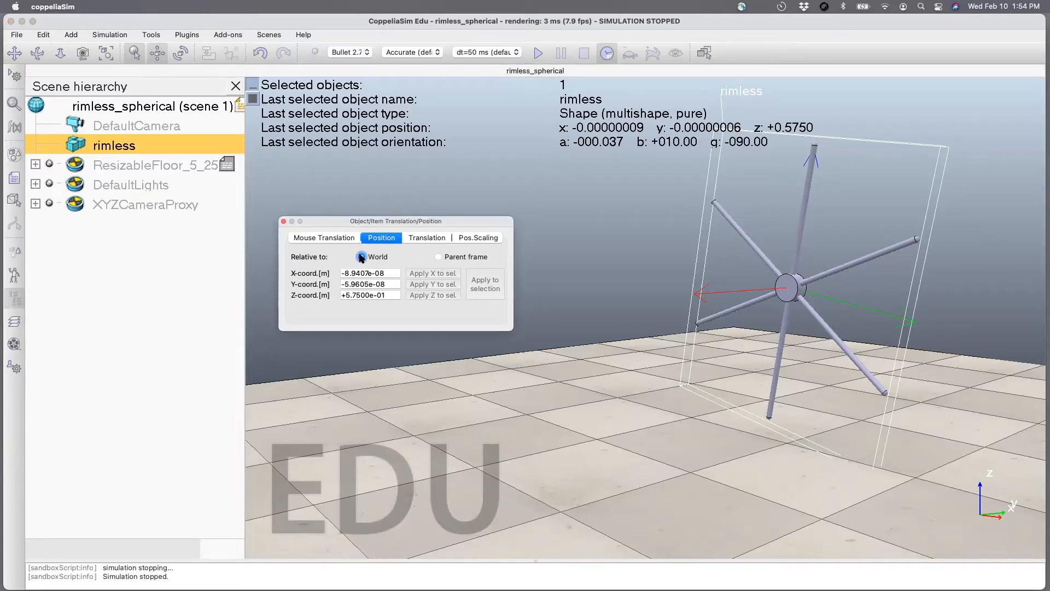
click(330, 239)
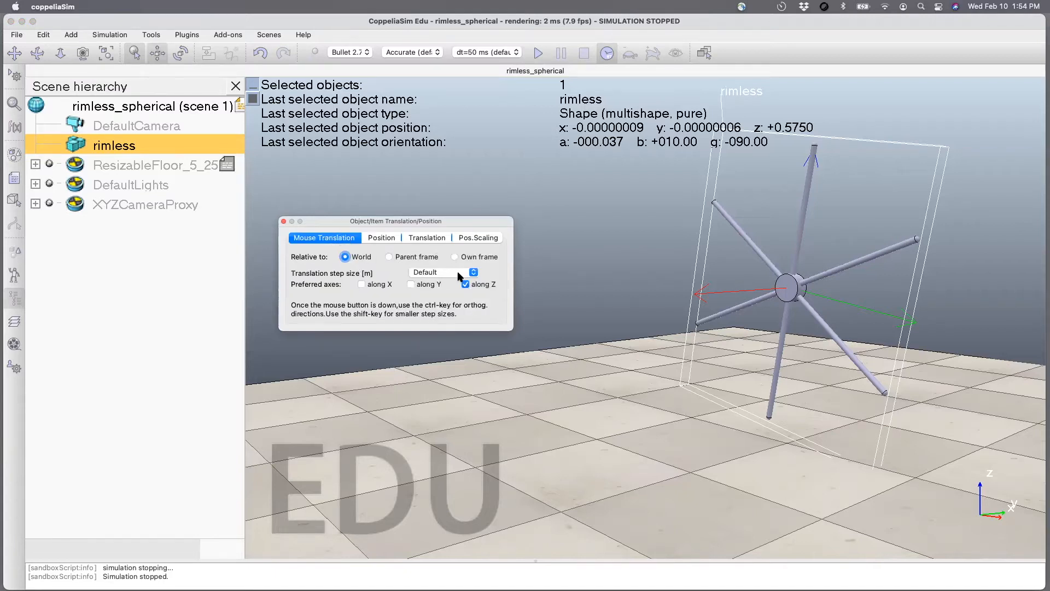
click(792, 285)
drag(791, 292, 790, 299)
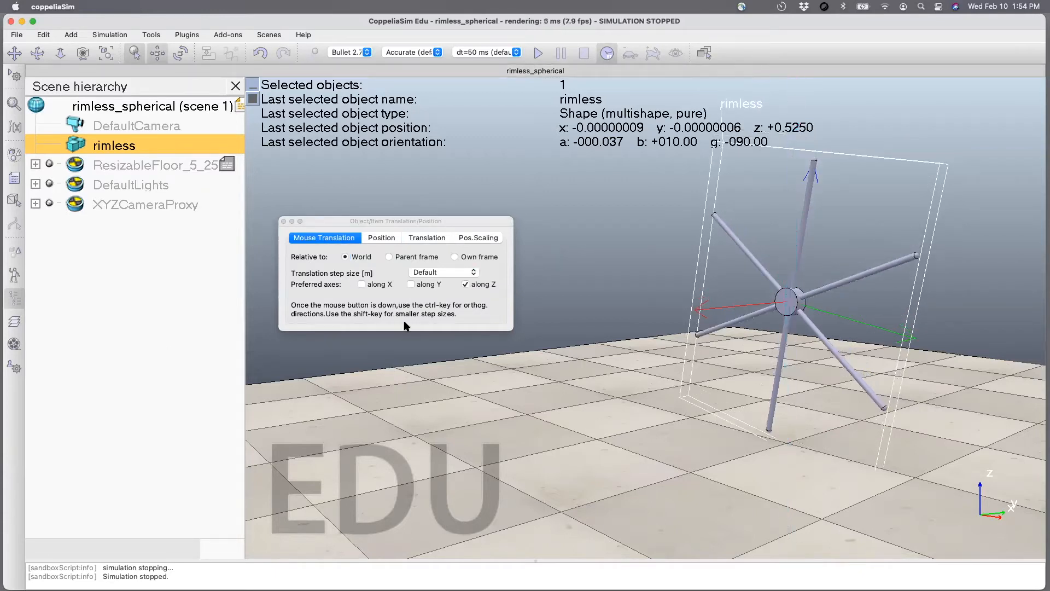
Run and stop the simulation of the lowered wheel, and save the rimless_spherical scene.
click(538, 54)
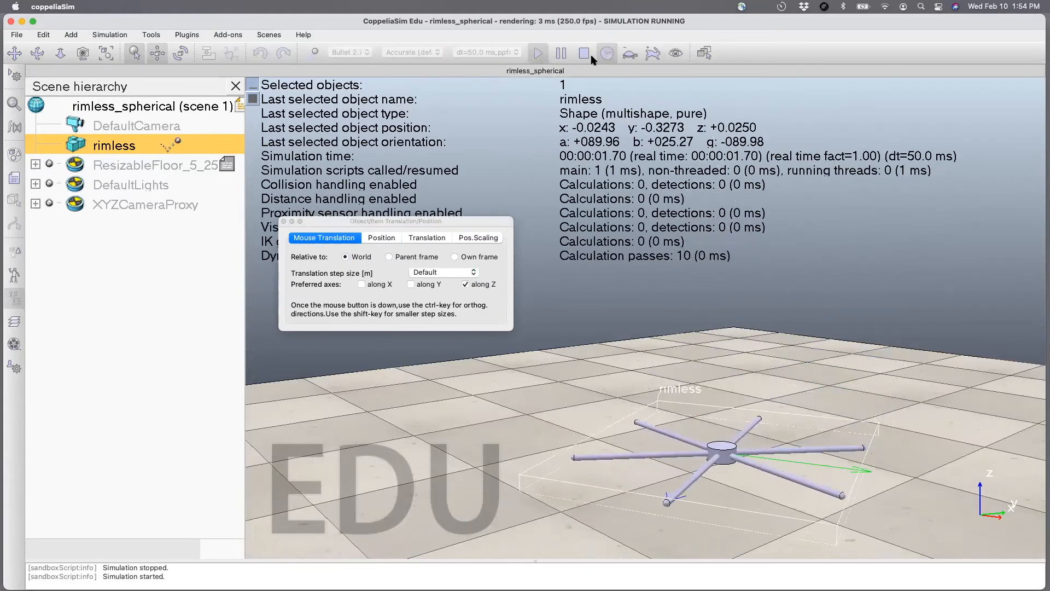
click(581, 53)
key(super+s)
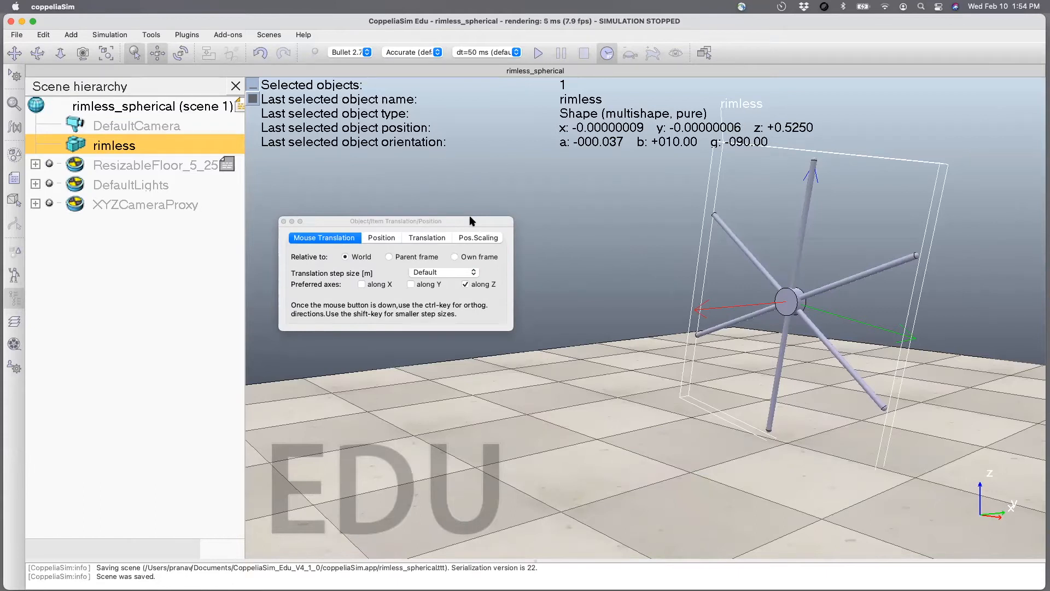
click(283, 222)
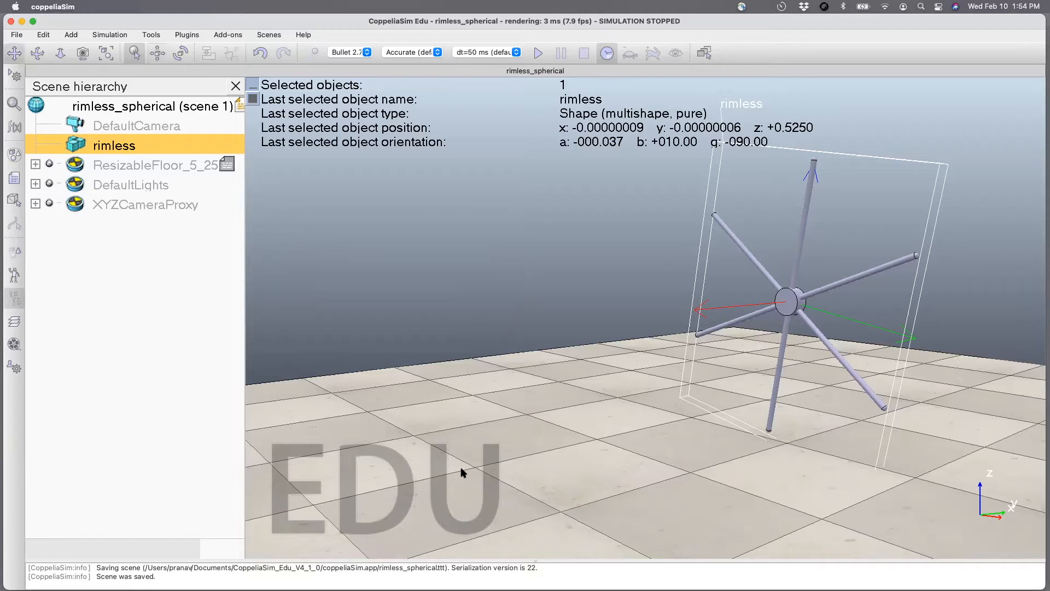
scroll(462, 469, down, 8)
scroll(461, 468, down, 5)
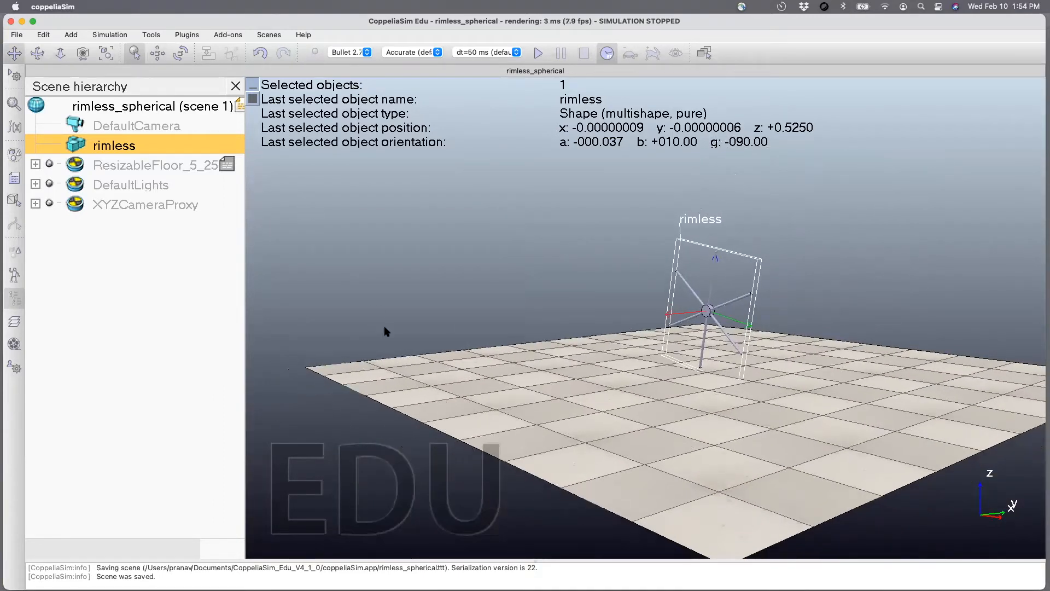
Enlarge the resizable floor to an X-size of 15 m and a Y-size of 15 m.
click(159, 165)
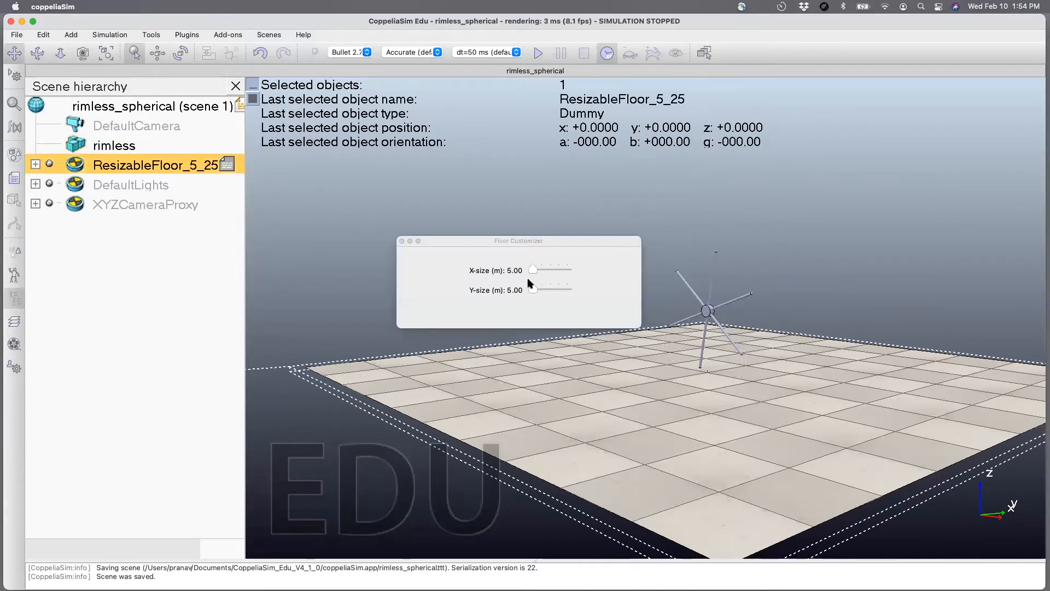
drag(533, 270, 551, 271)
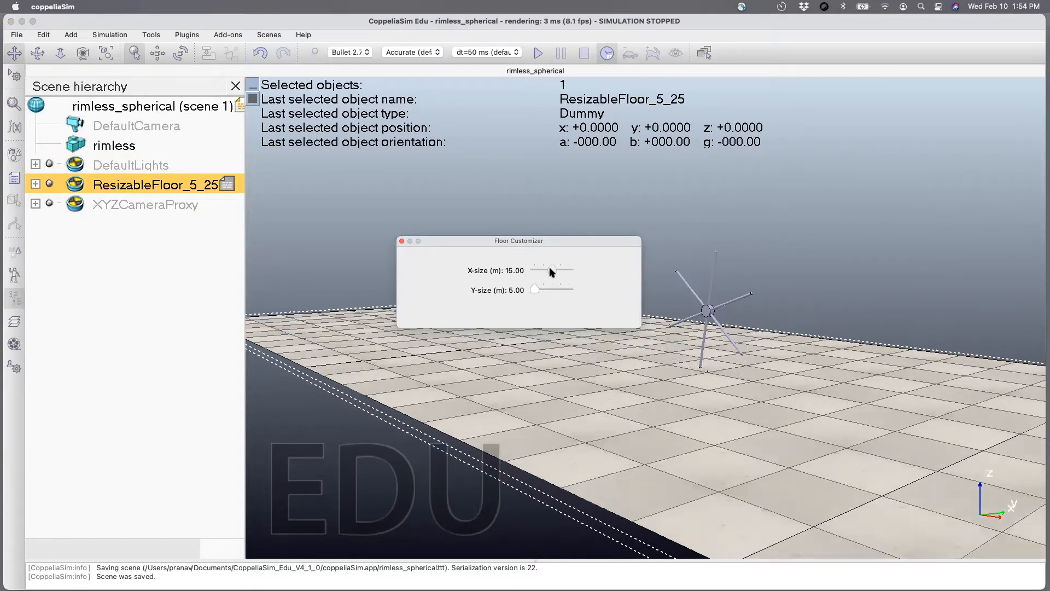
drag(535, 288, 547, 287)
drag(449, 241, 375, 89)
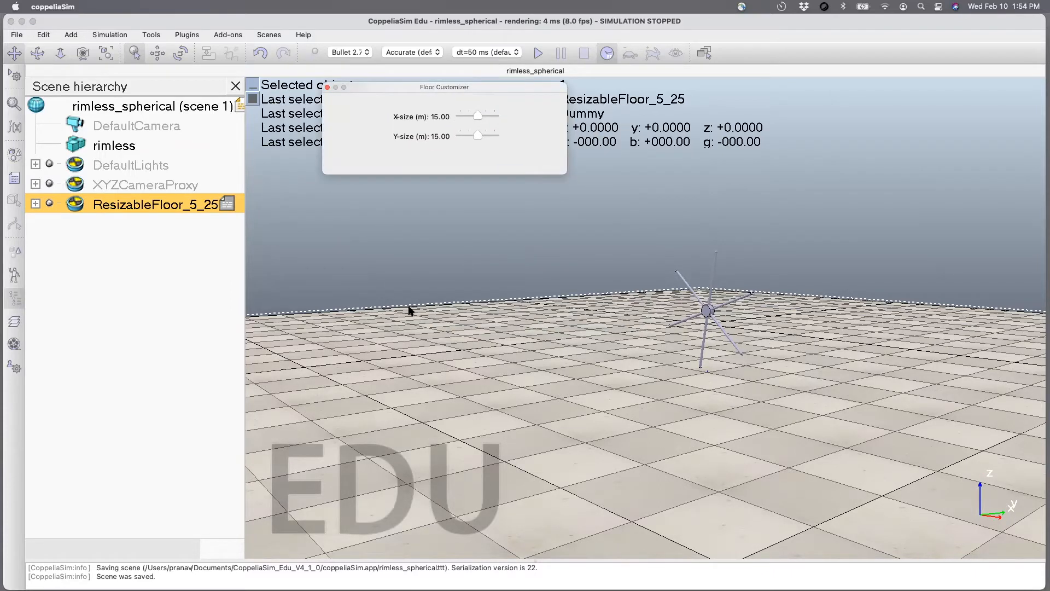
scroll(409, 310, down, 3)
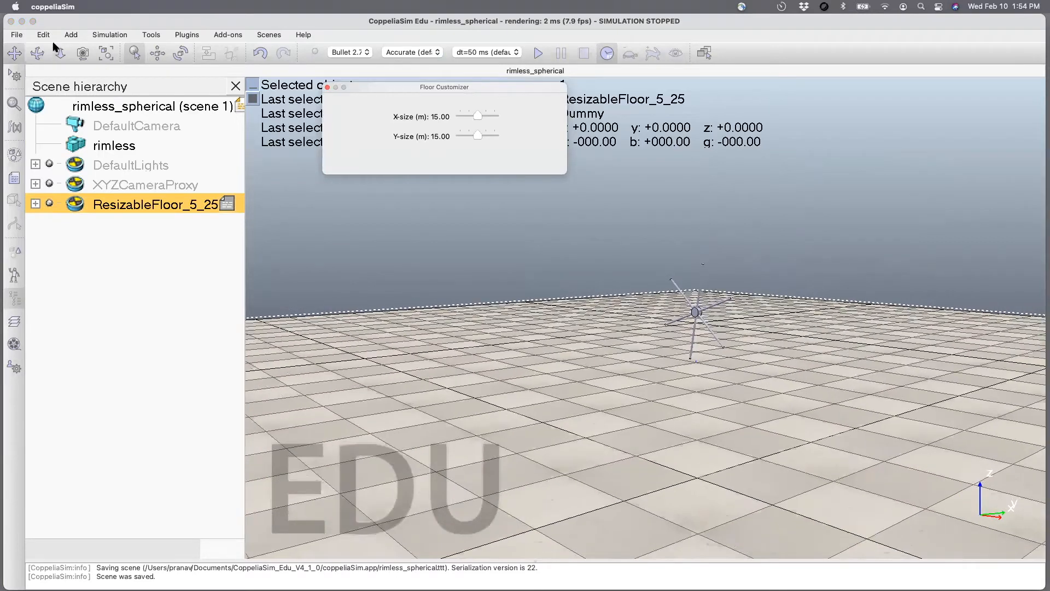
Move the rimless wheel along the world Y axis only, to y = 2.65 m, using mouse translation.
click(38, 53)
drag(561, 441, 492, 440)
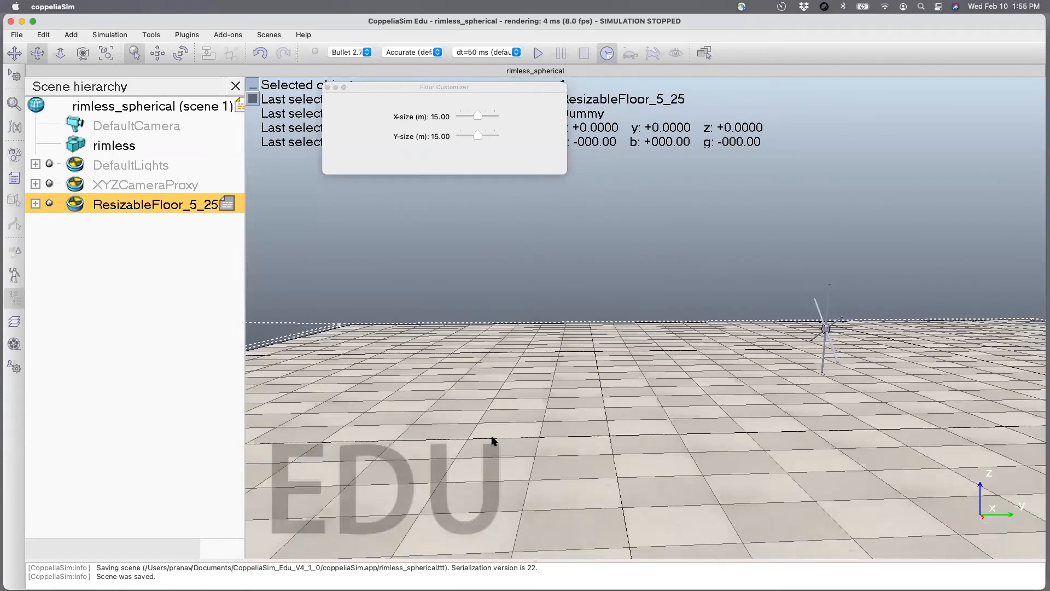
scroll(493, 442, down, 3)
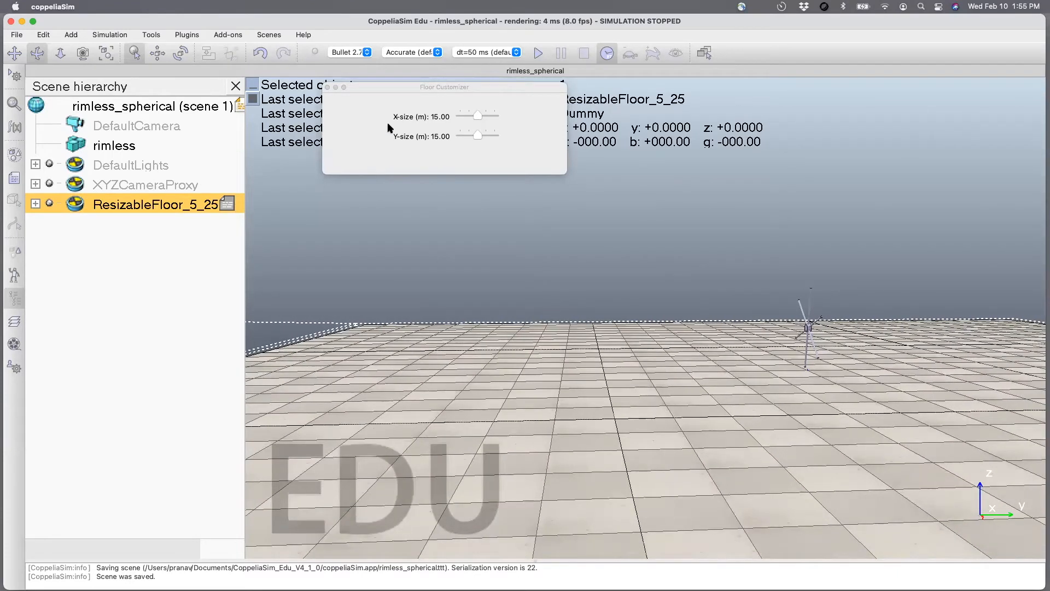
click(158, 53)
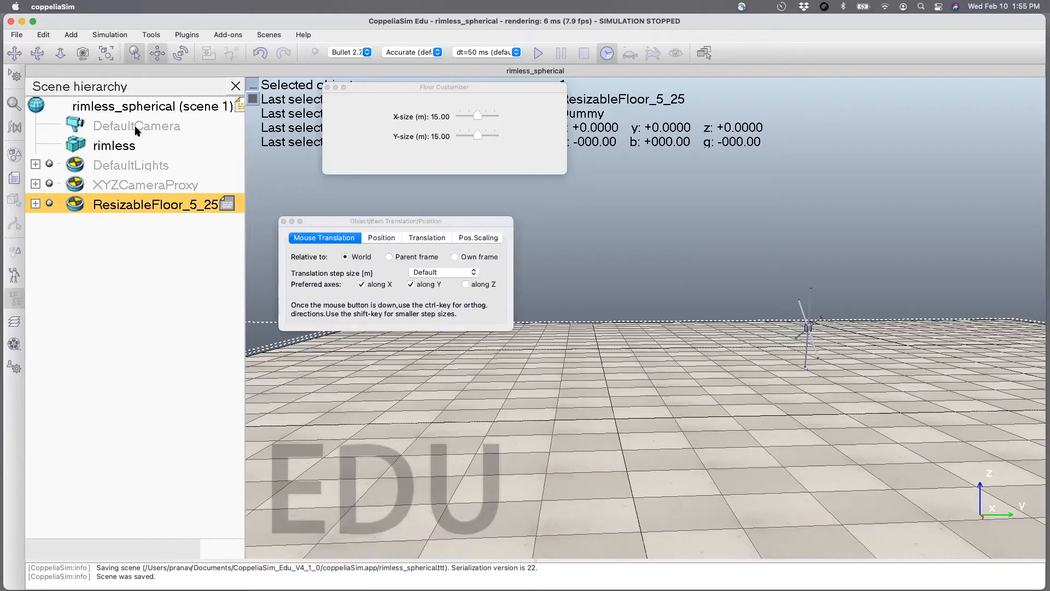
click(126, 145)
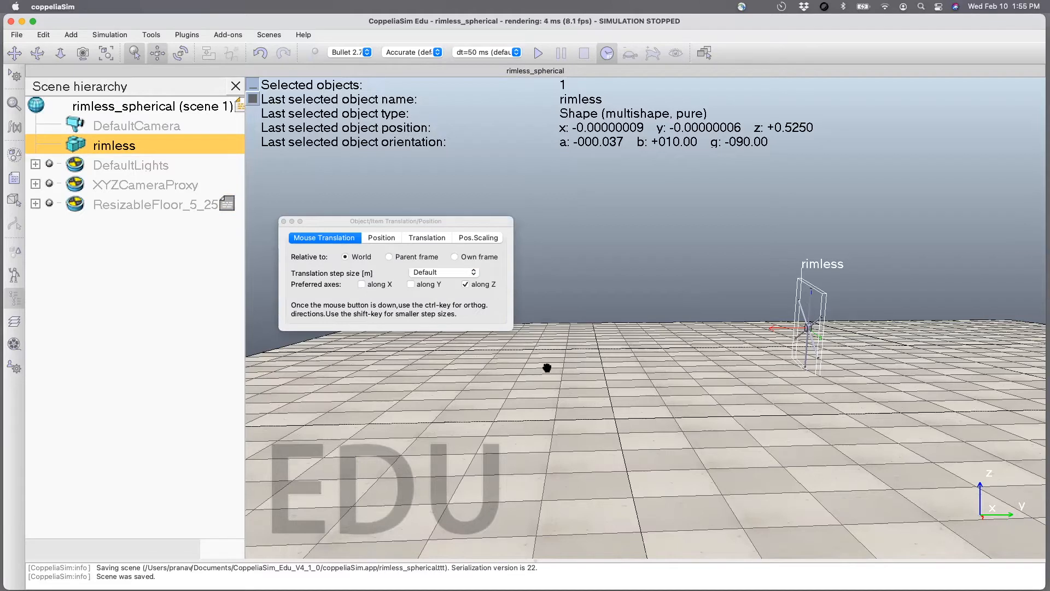
click(411, 284)
click(466, 284)
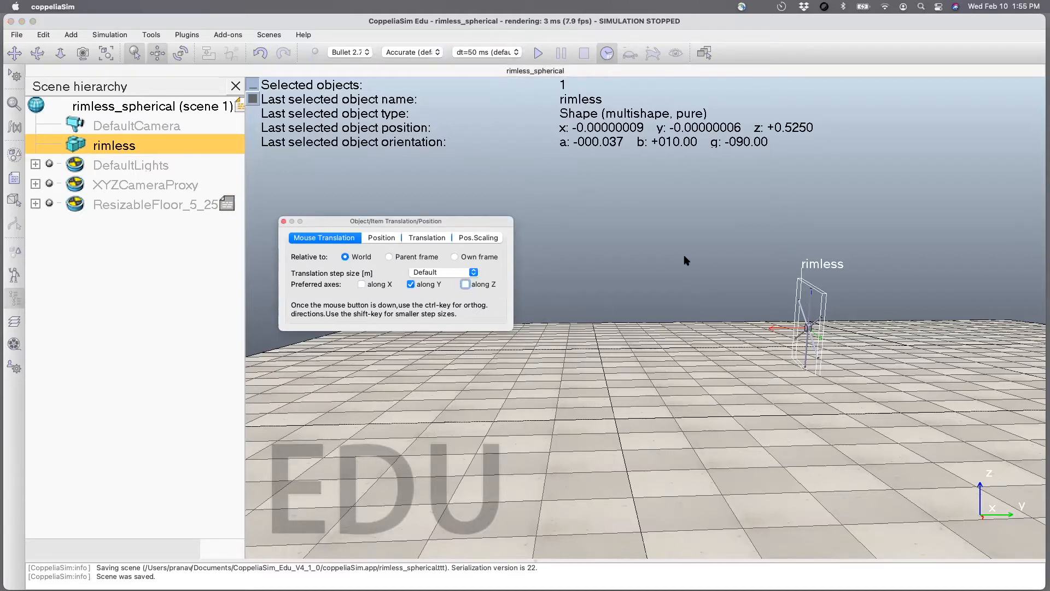
drag(796, 321, 887, 316)
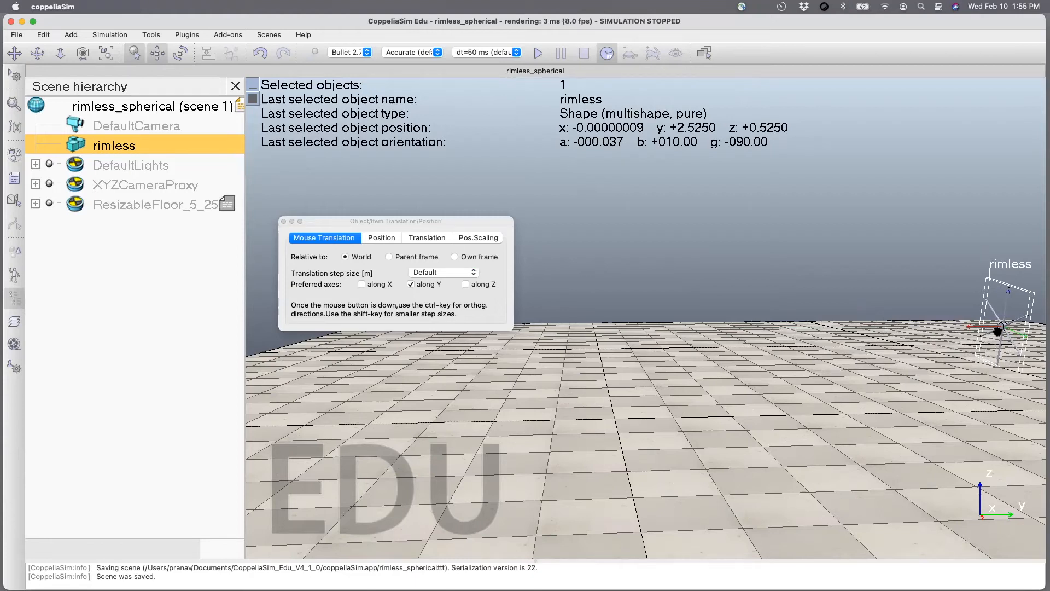
drag(999, 327, 1007, 328)
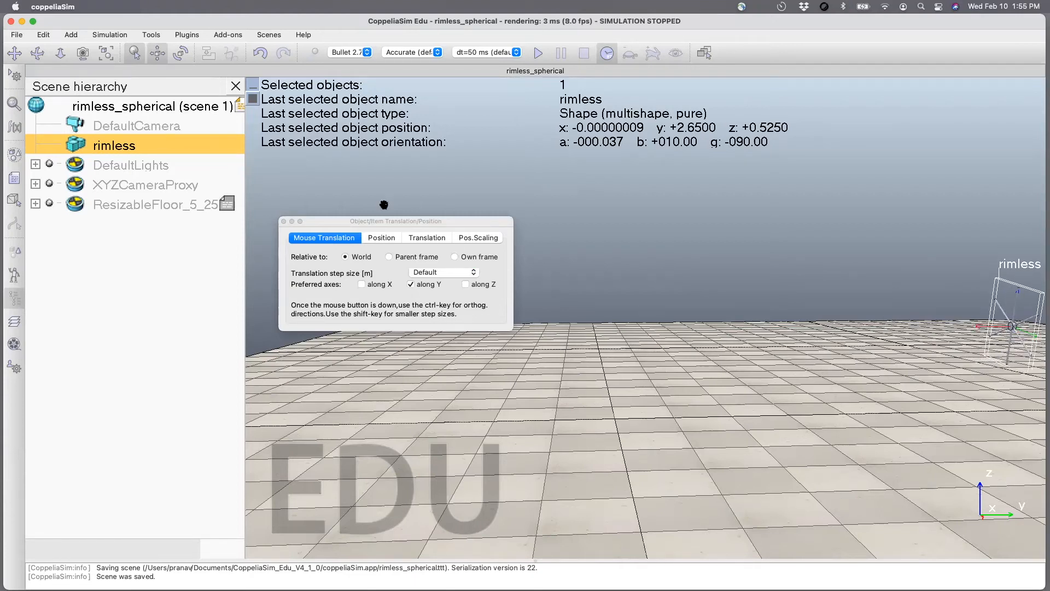
Add a primitive cuboid to the scene.
click(38, 53)
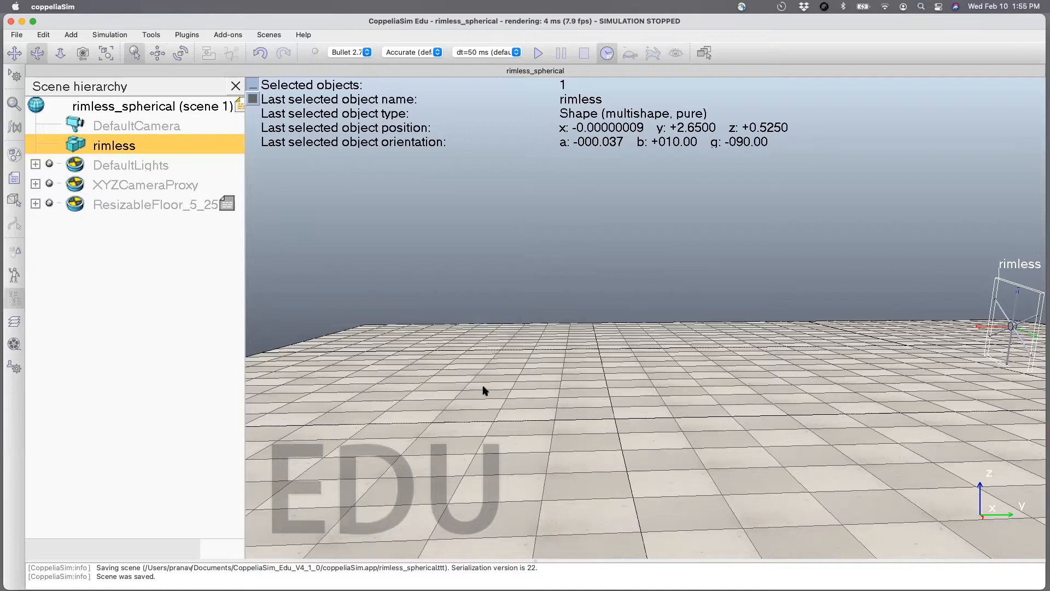
mouse_move(495, 391)
mouse_down()
mouse_move(425, 392)
mouse_move(512, 399)
mouse_up()
click(17, 53)
drag(774, 416, 700, 417)
click(130, 165)
click(37, 53)
drag(430, 370, 608, 402)
drag(444, 302, 399, 347)
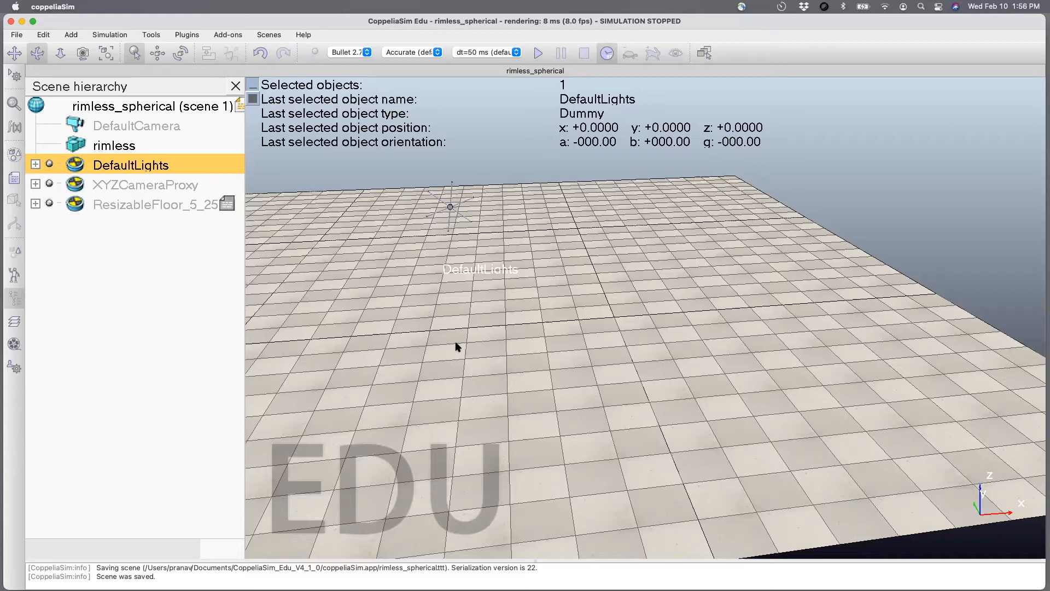
click(72, 35)
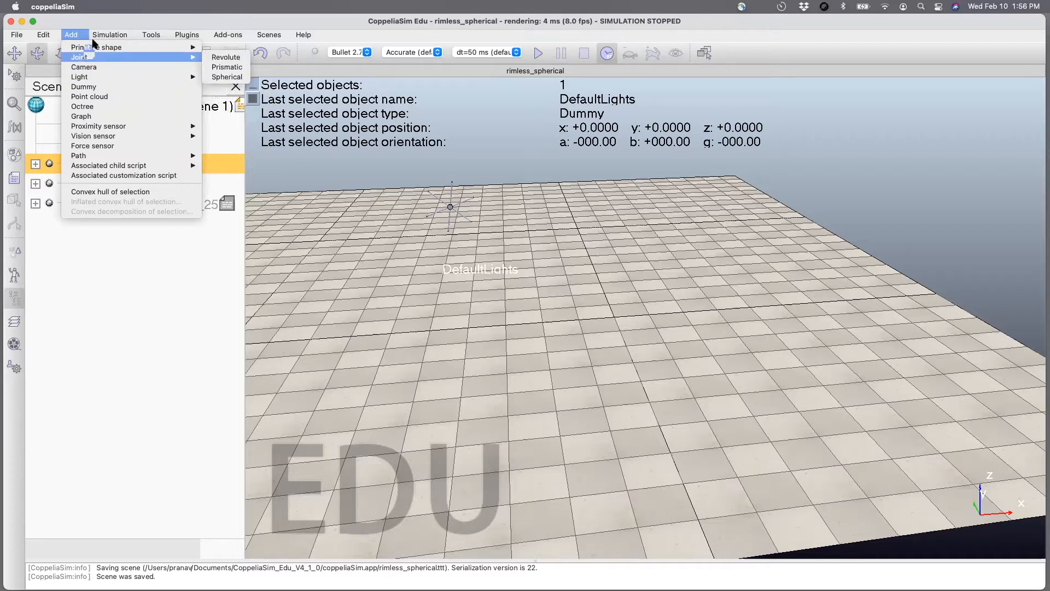
mouse_move(200, 50)
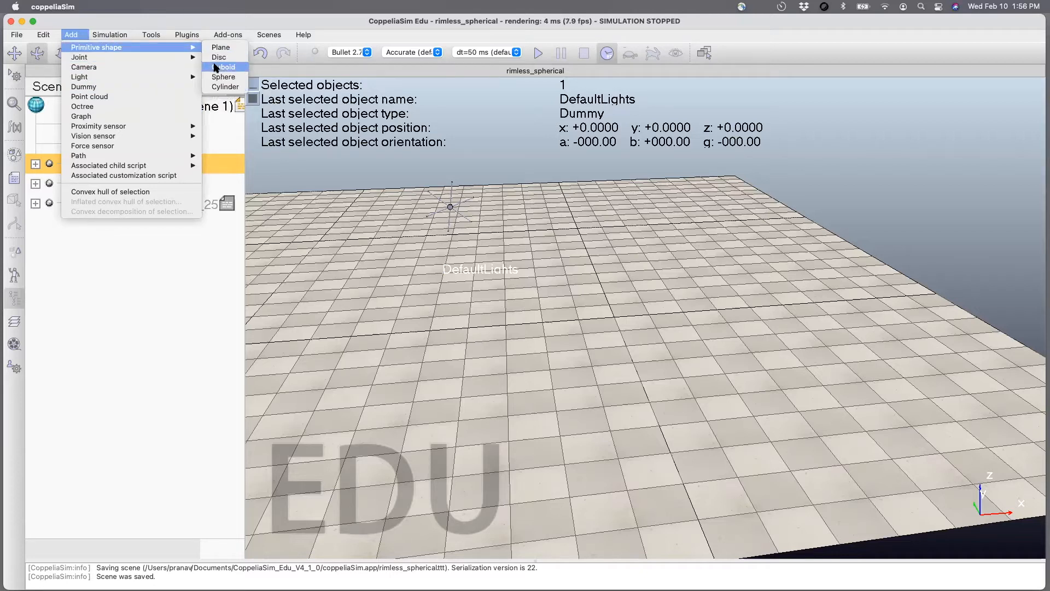
click(219, 67)
click(606, 344)
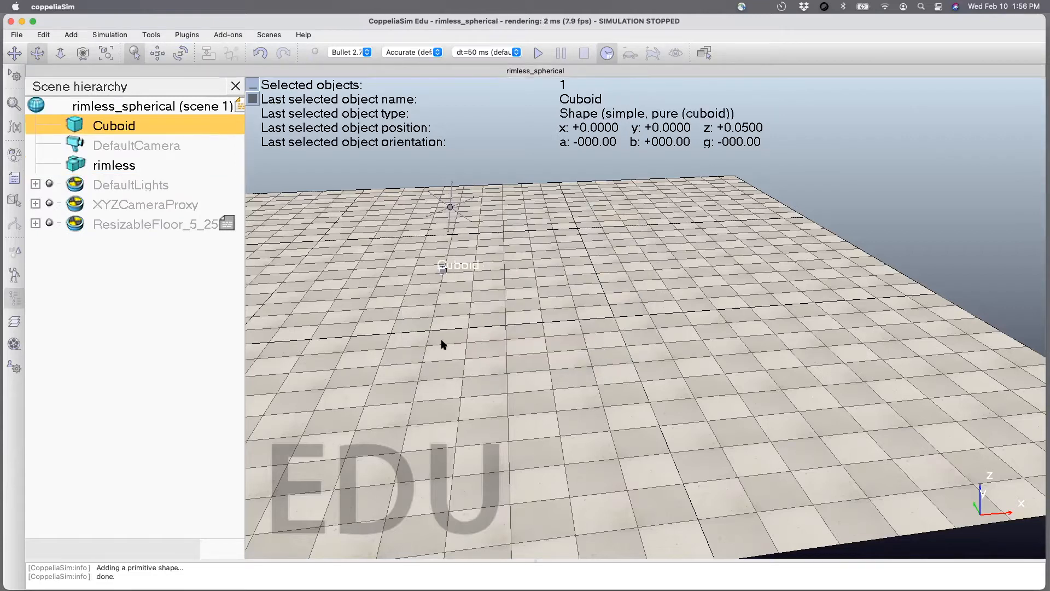
Move the cuboid along the world Y axis only, to y = -4.475 m, and save the scene.
drag(422, 342, 174, 99)
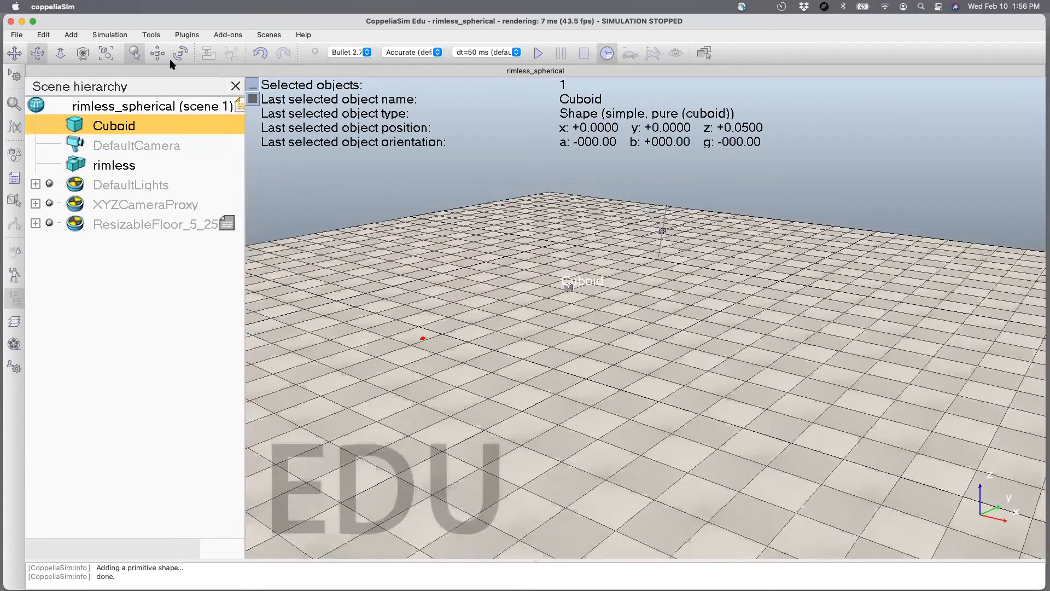
click(157, 54)
drag(369, 222, 364, 154)
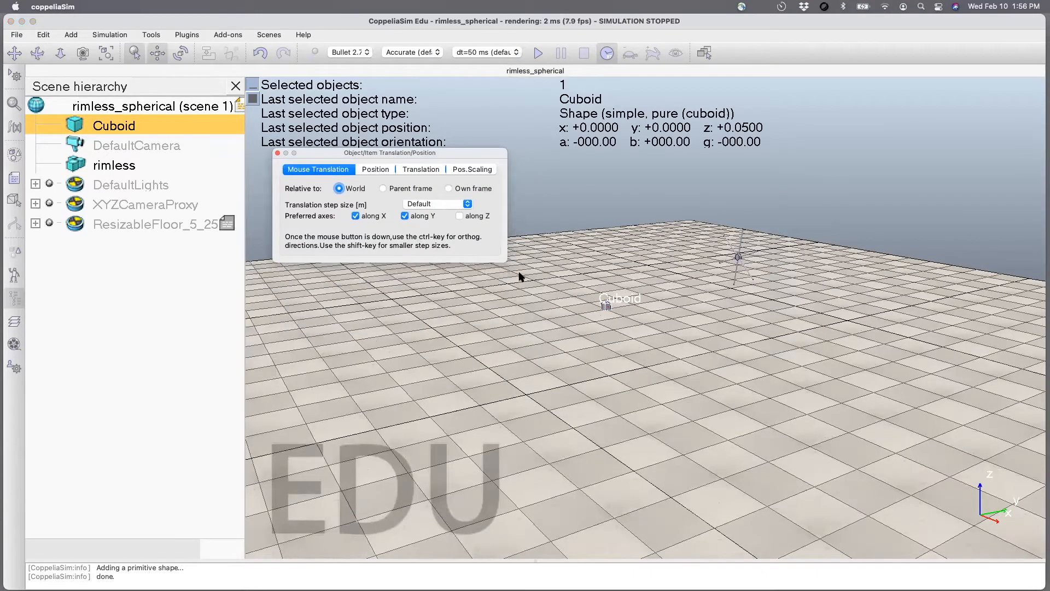
click(356, 216)
drag(606, 304, 271, 362)
click(277, 152)
key(super+s)
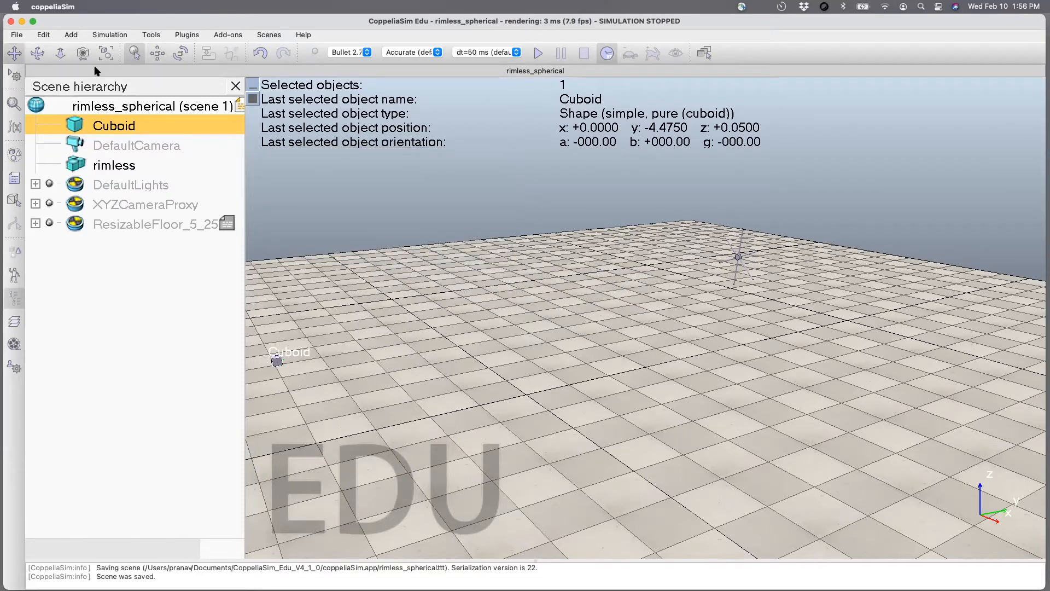
Add a spherical joint and make it a child of the Cuboid in the scene hierarchy.
click(72, 35)
mouse_move(86, 58)
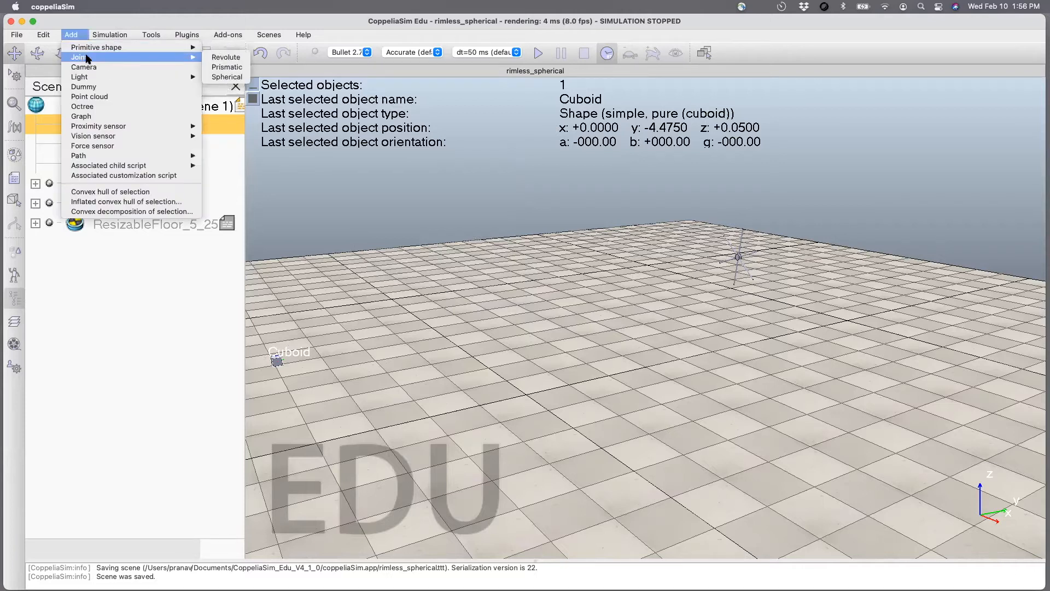
click(225, 77)
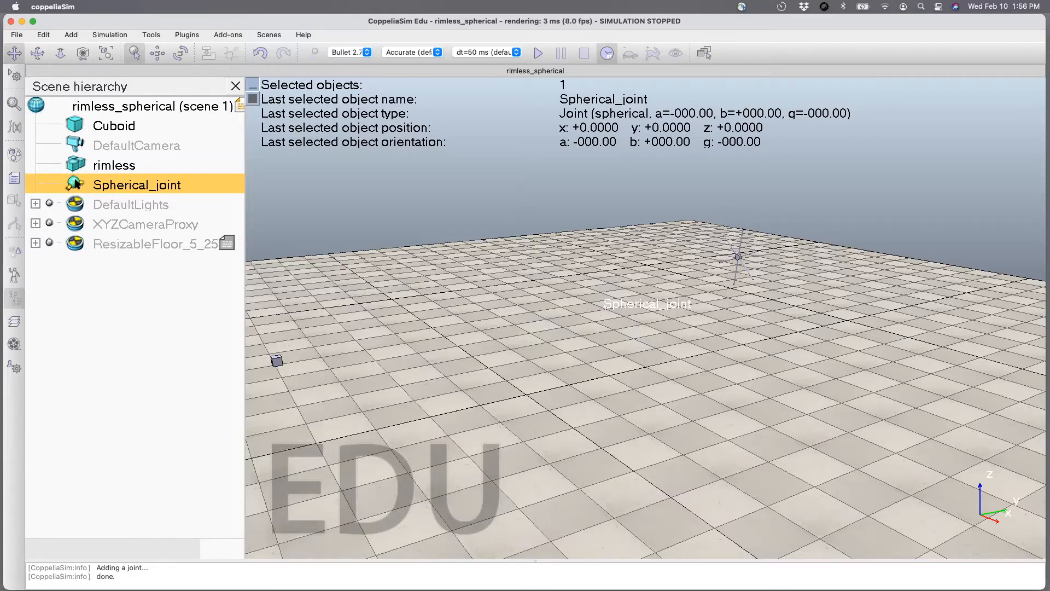
drag(77, 186, 82, 127)
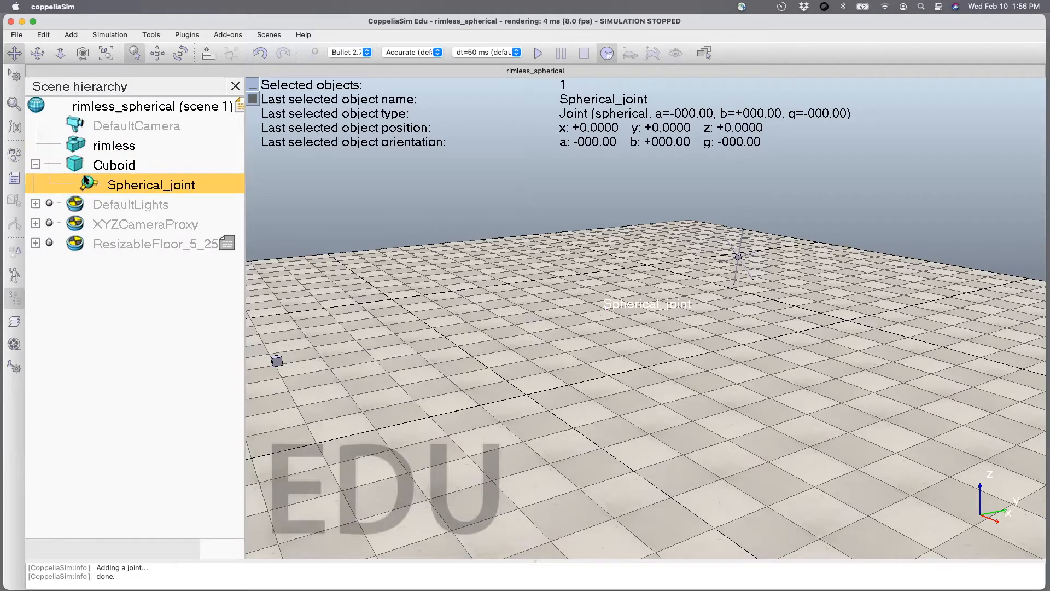
Set the spherical joint's Y and Z coordinates relative to its parent frame to 0.
click(158, 53)
click(385, 172)
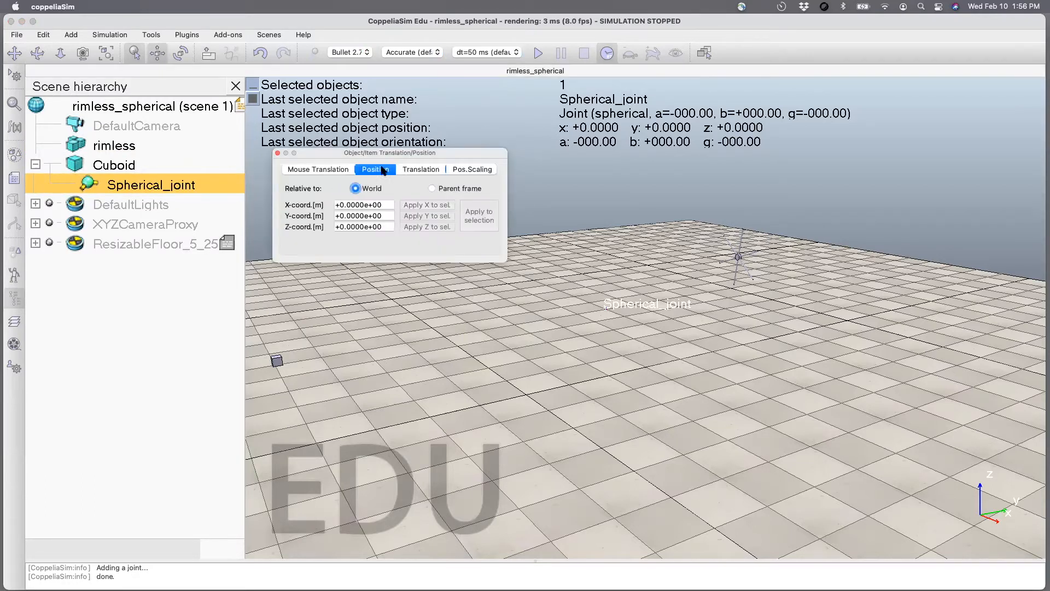
click(432, 189)
drag(383, 226, 320, 228)
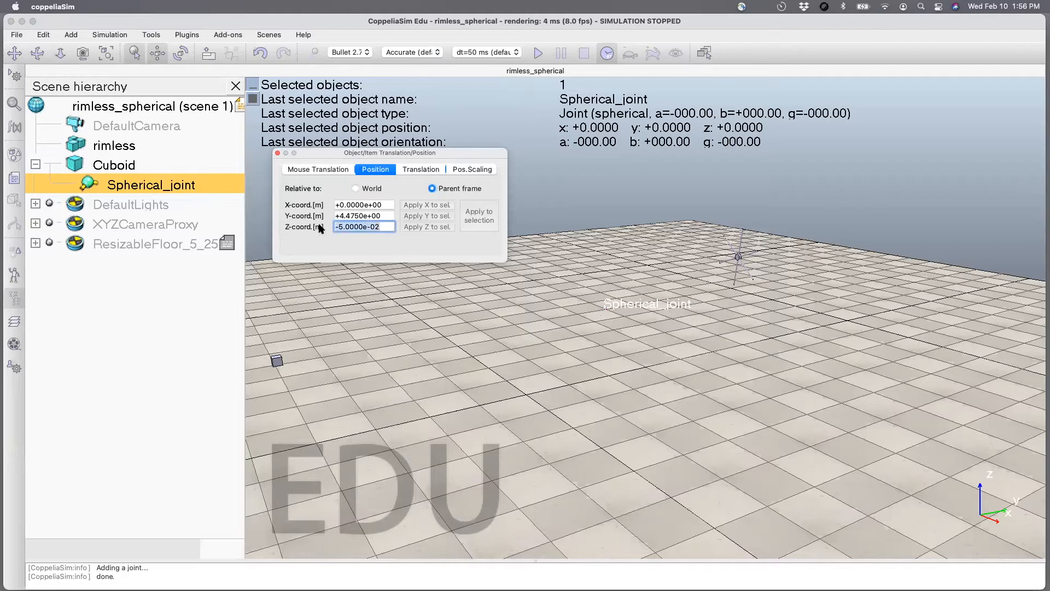
text(0)
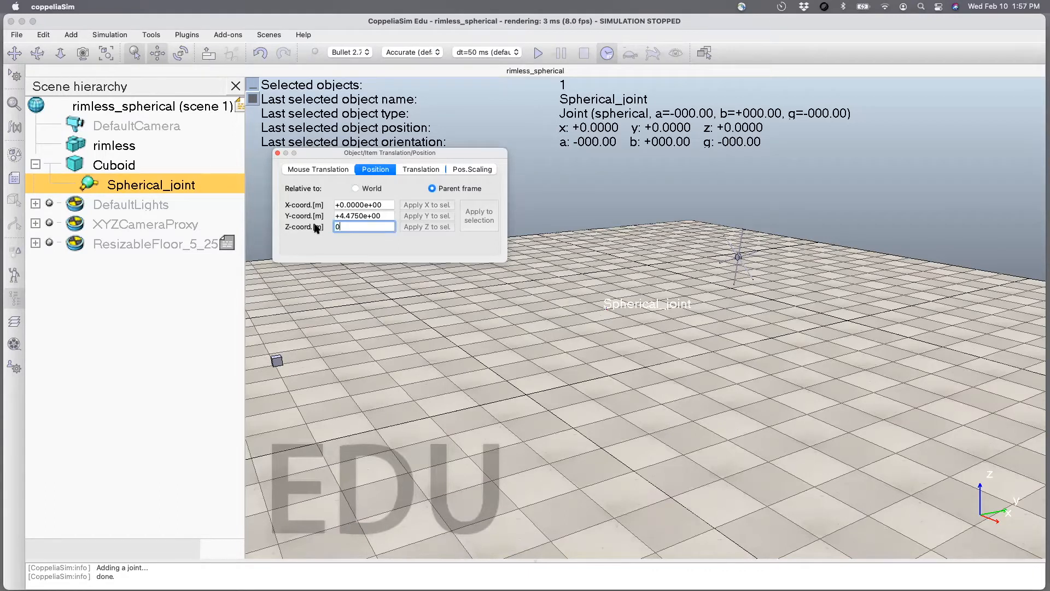
click(386, 215)
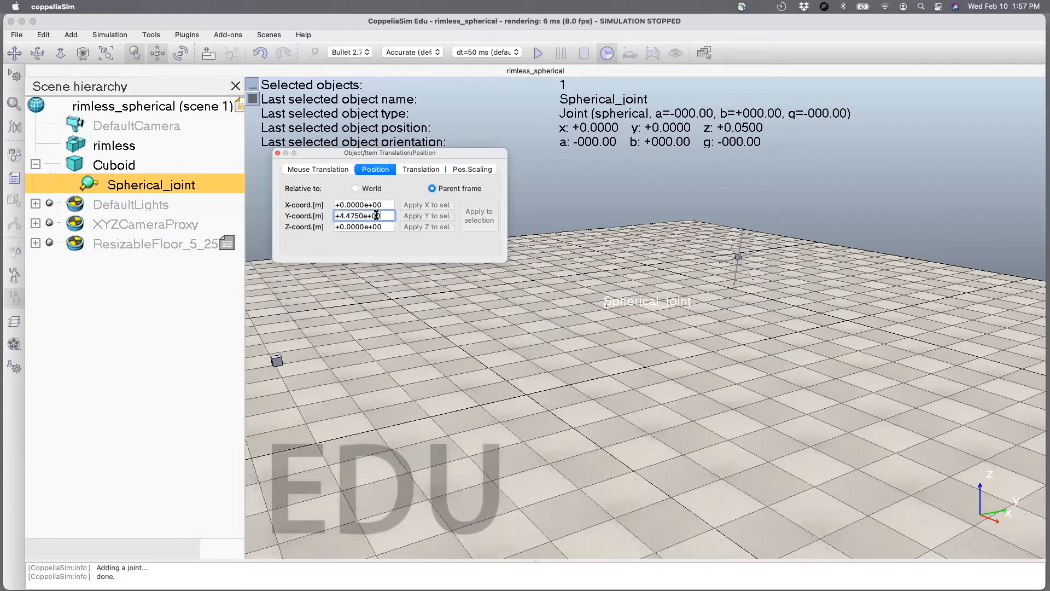
drag(376, 215, 292, 218)
text(0)
key(Return)
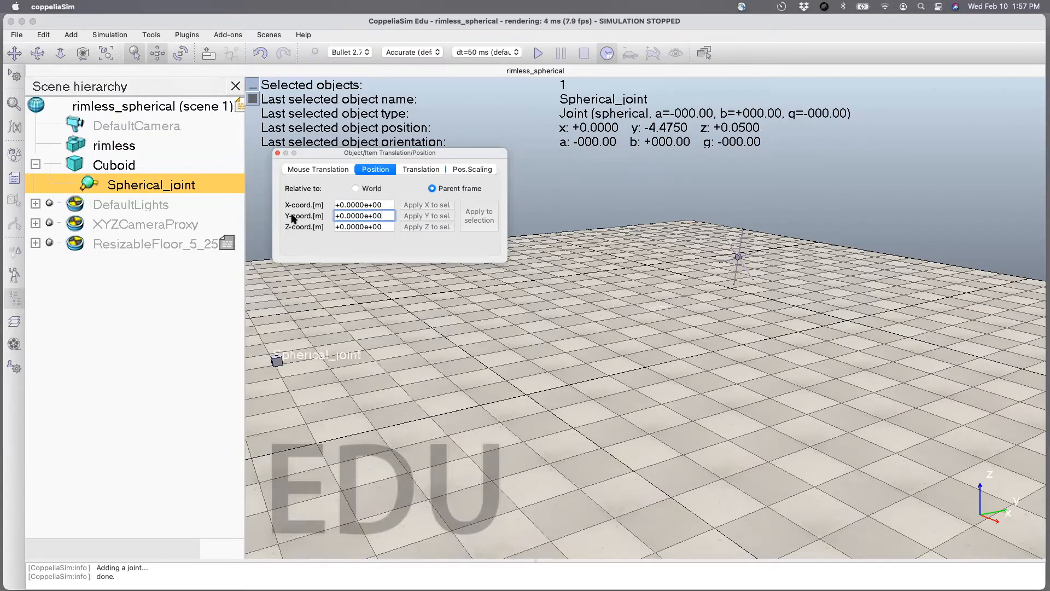
click(277, 154)
Set the spherical joint's visual diameter to 0.2 m.
double_click(87, 182)
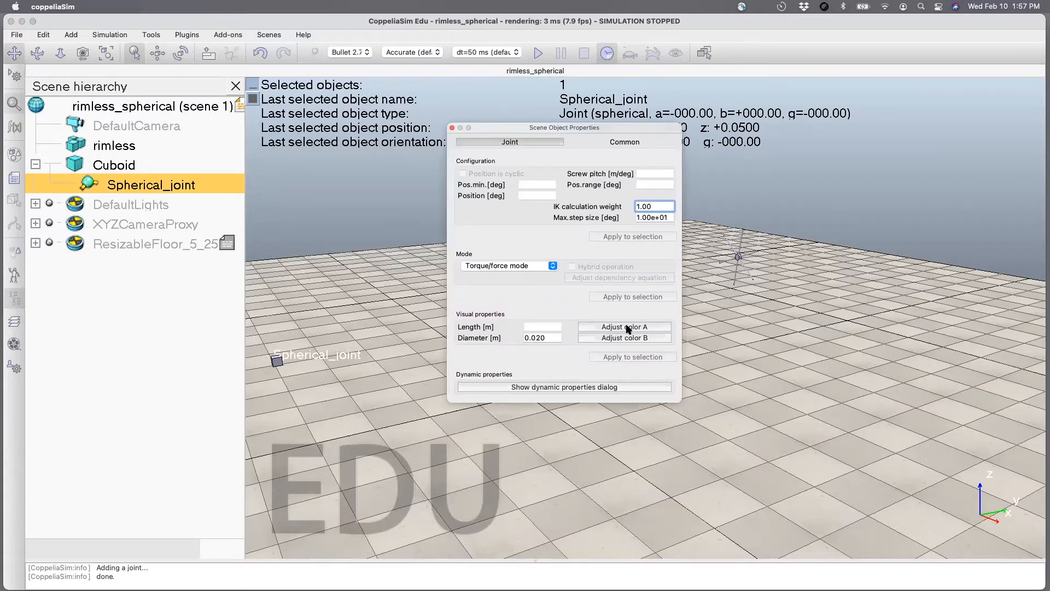
click(538, 337)
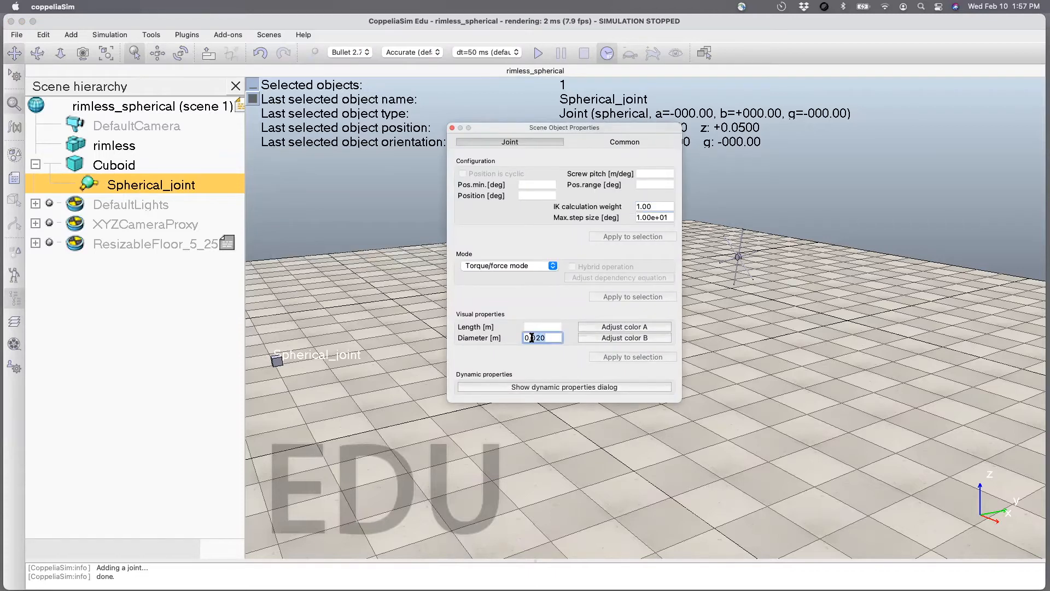
text(1)
key(Return)
drag(544, 338, 530, 337)
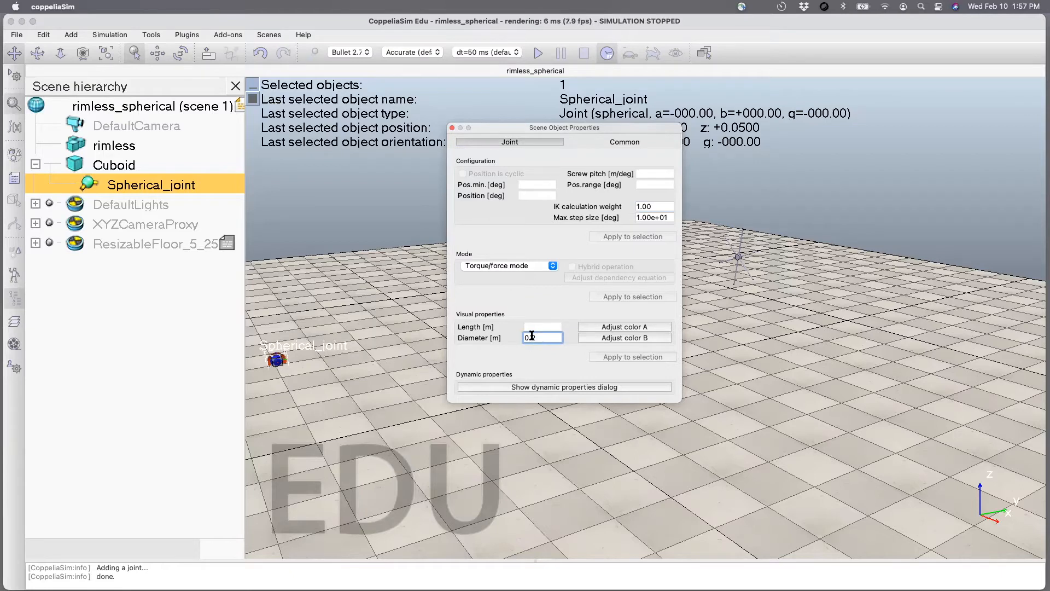
text(.2)
key(Return)
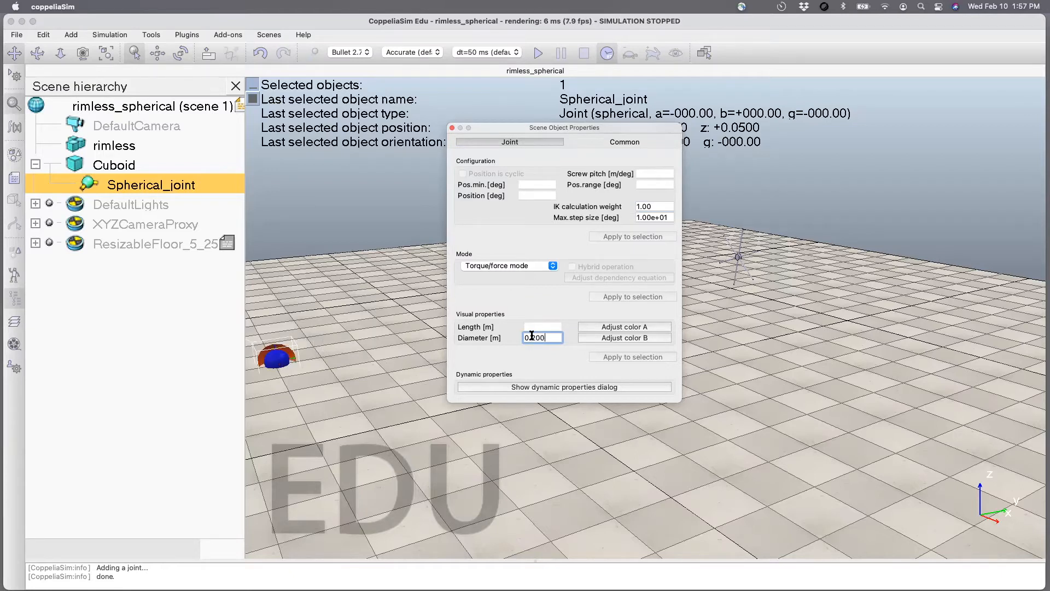
click(452, 128)
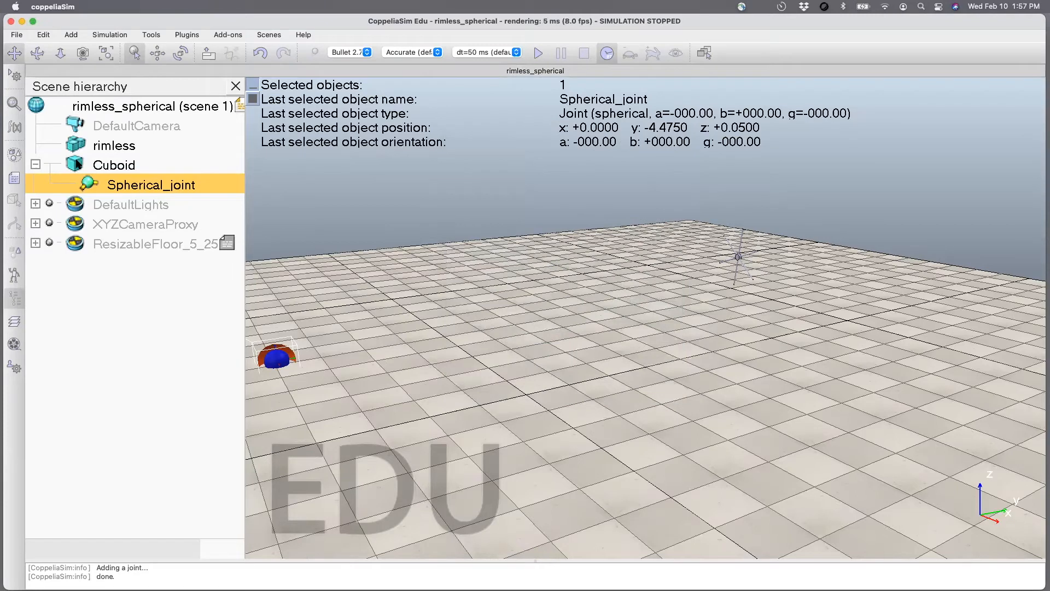
Check the cuboid's shape properties and make rimless a child of Spherical_joint in the scene hierarchy.
double_click(78, 164)
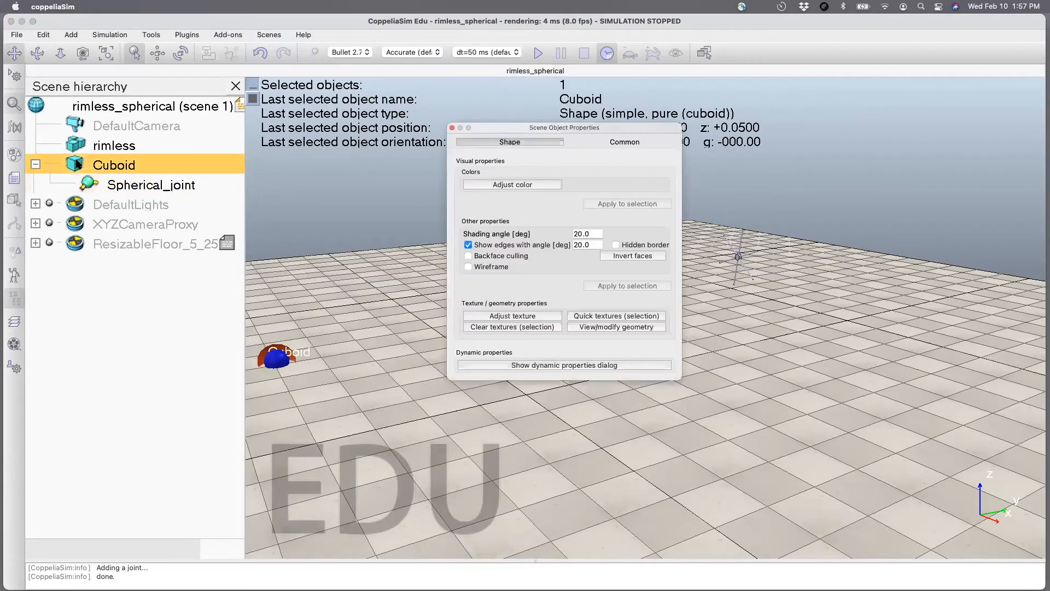
click(452, 128)
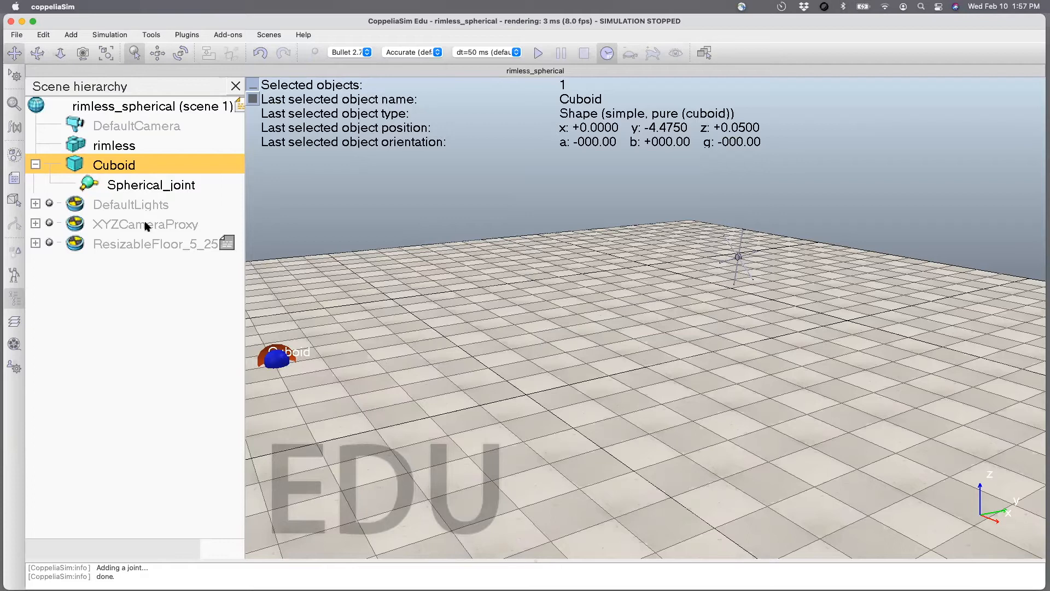
drag(84, 146, 107, 182)
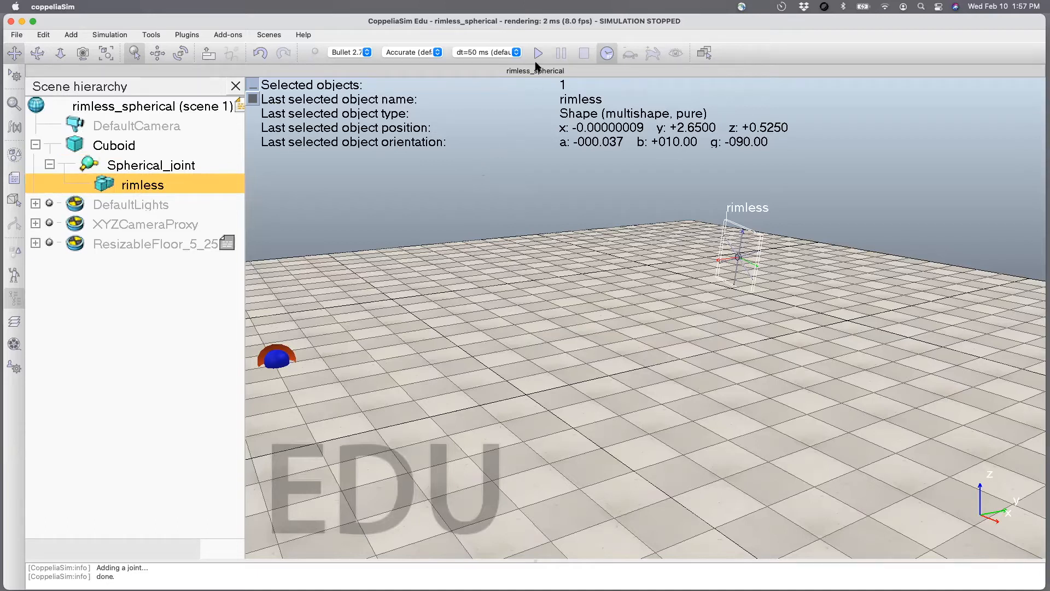
Run and stop a simulation to test the wheel on the spherical joint, and save the scene.
click(539, 53)
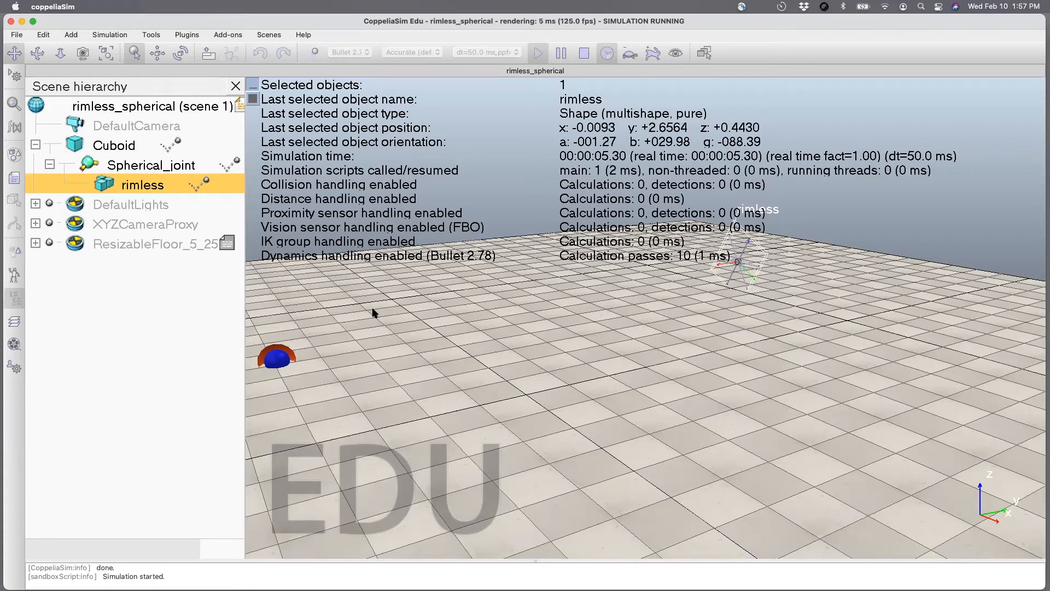
click(584, 53)
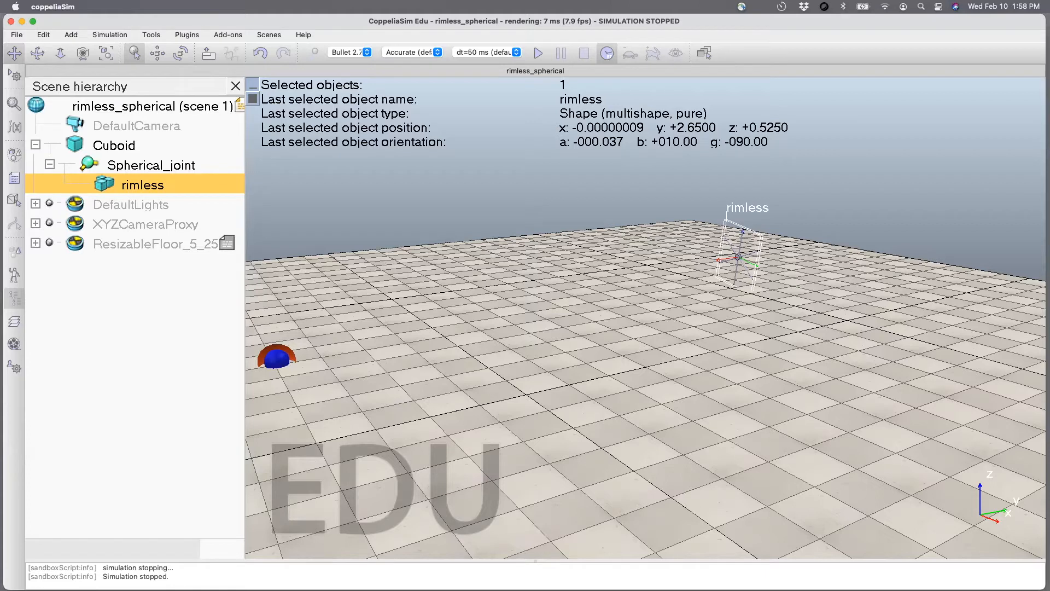
key(super+s)
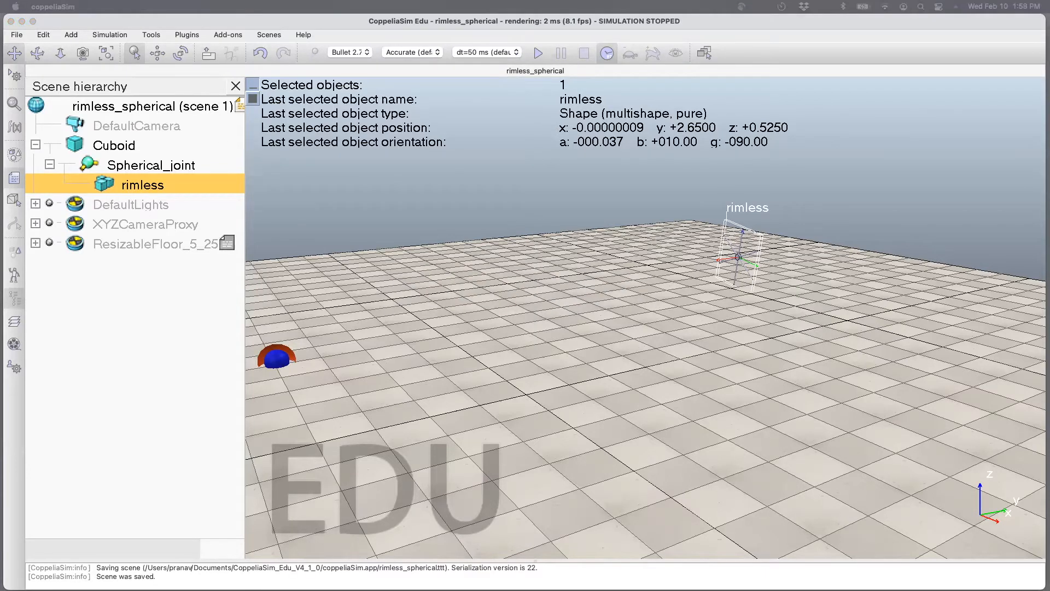
Insert a new non-threaded child script in the scene.
drag(120, 130, 386, 123)
click(501, 134)
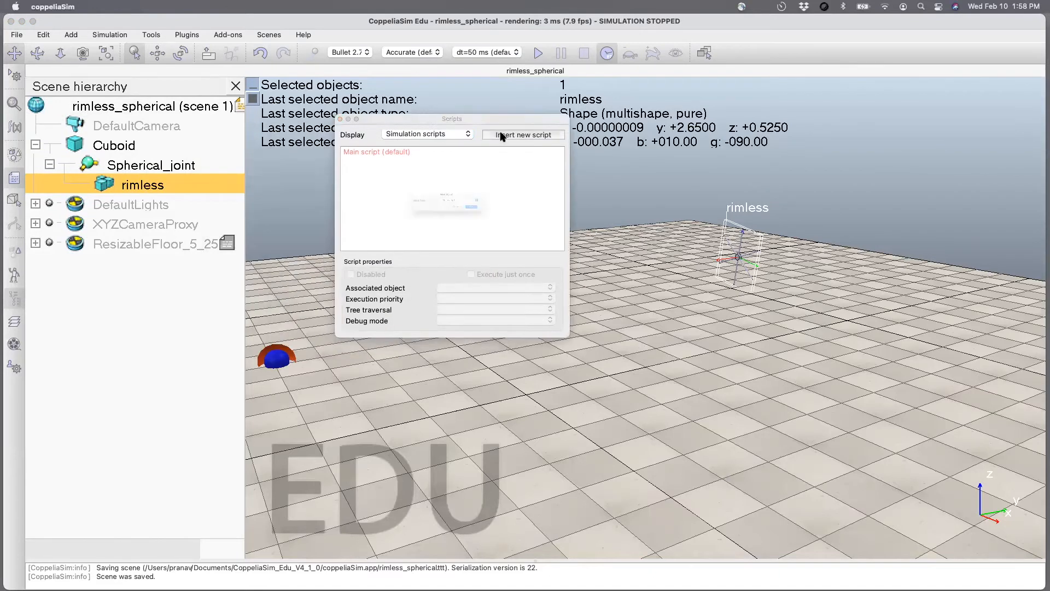
click(484, 197)
click(482, 208)
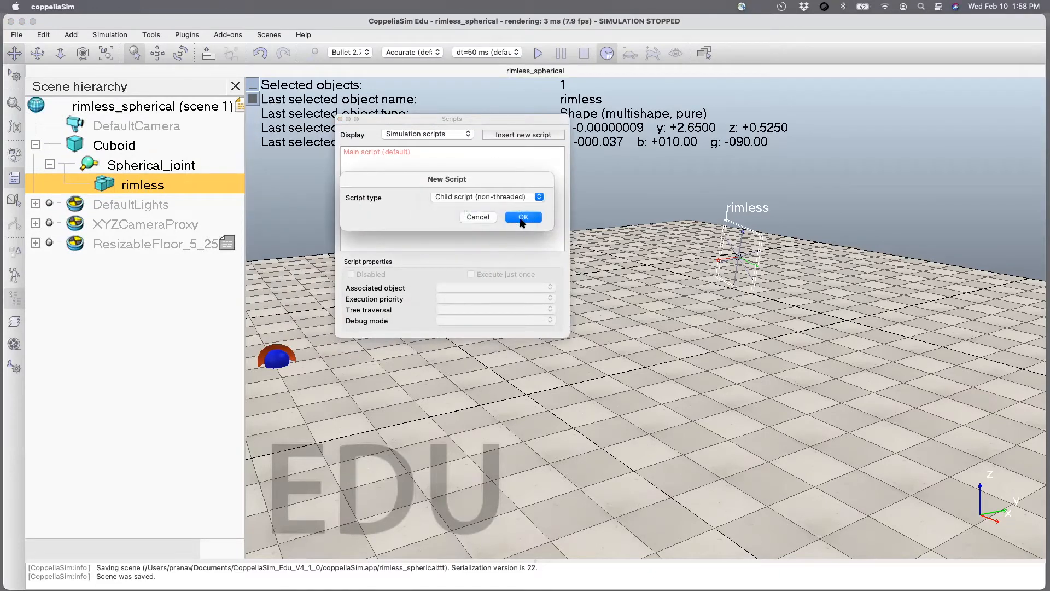
click(521, 218)
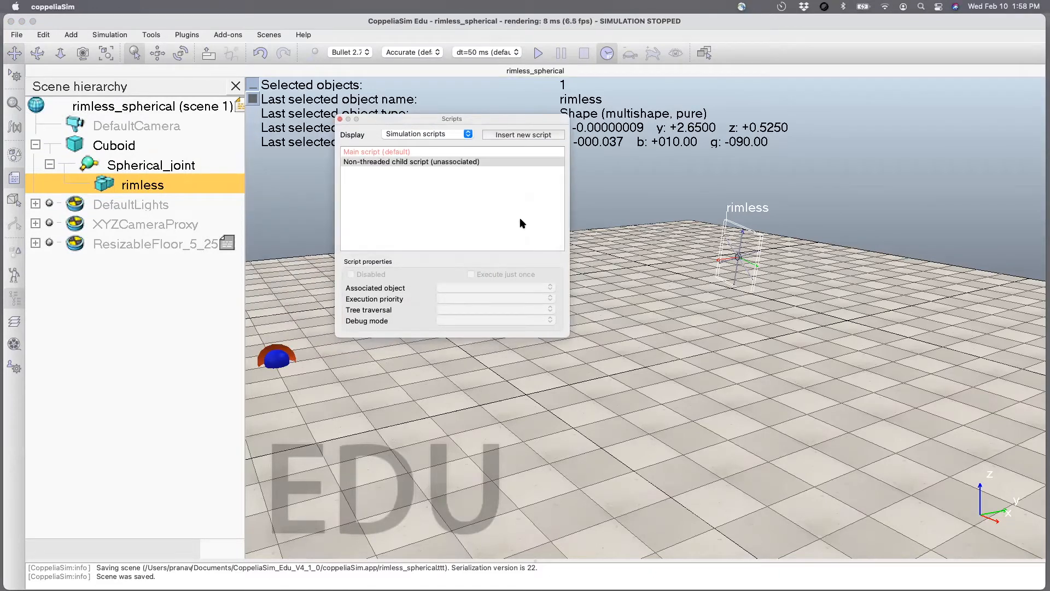
click(340, 118)
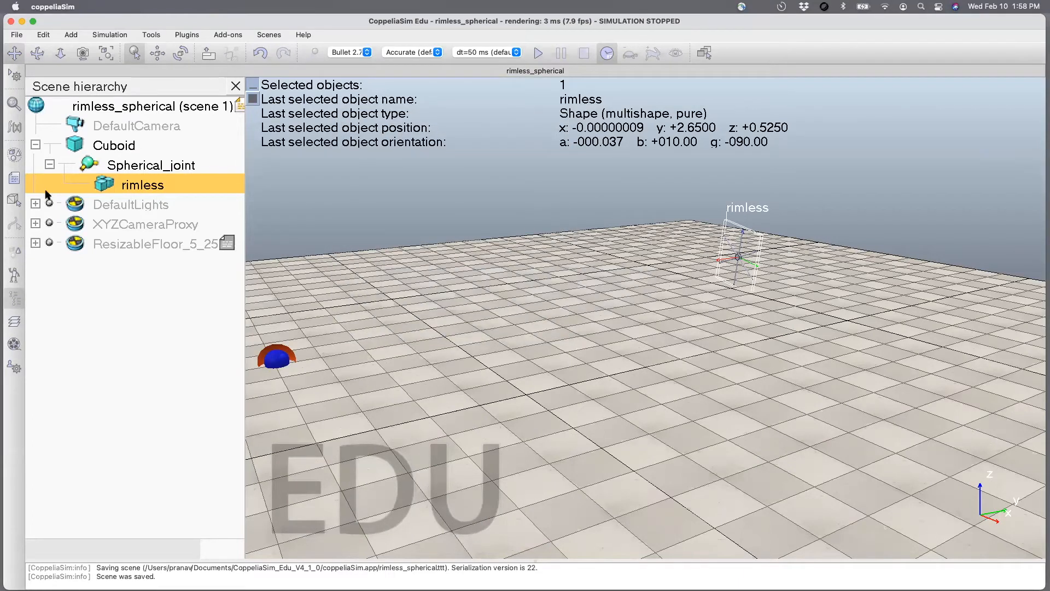
Associate the non-threaded child script with the Cuboid.
click(15, 177)
click(379, 152)
click(383, 161)
click(467, 285)
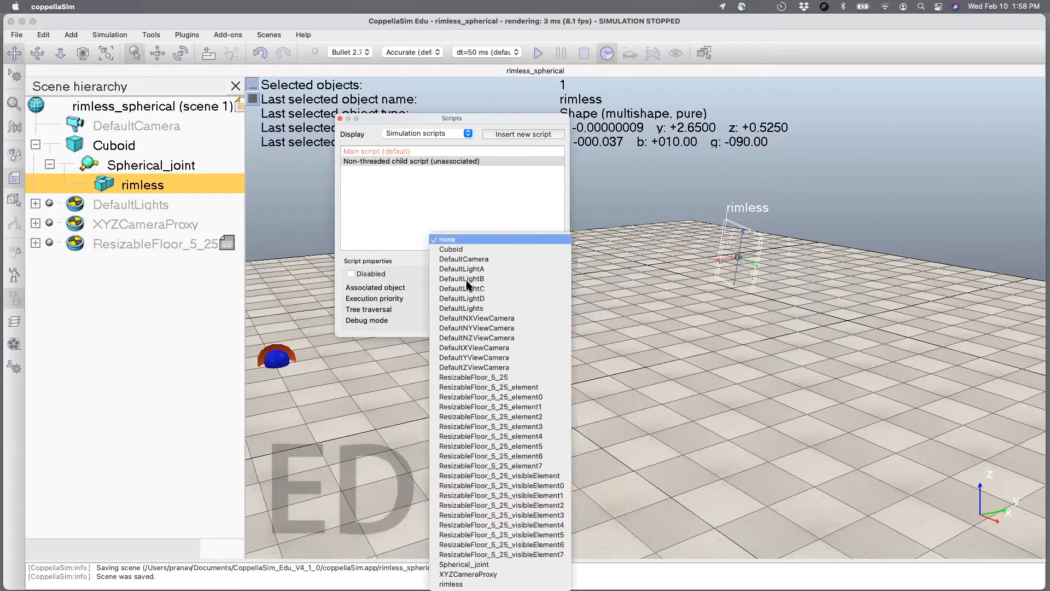
click(459, 250)
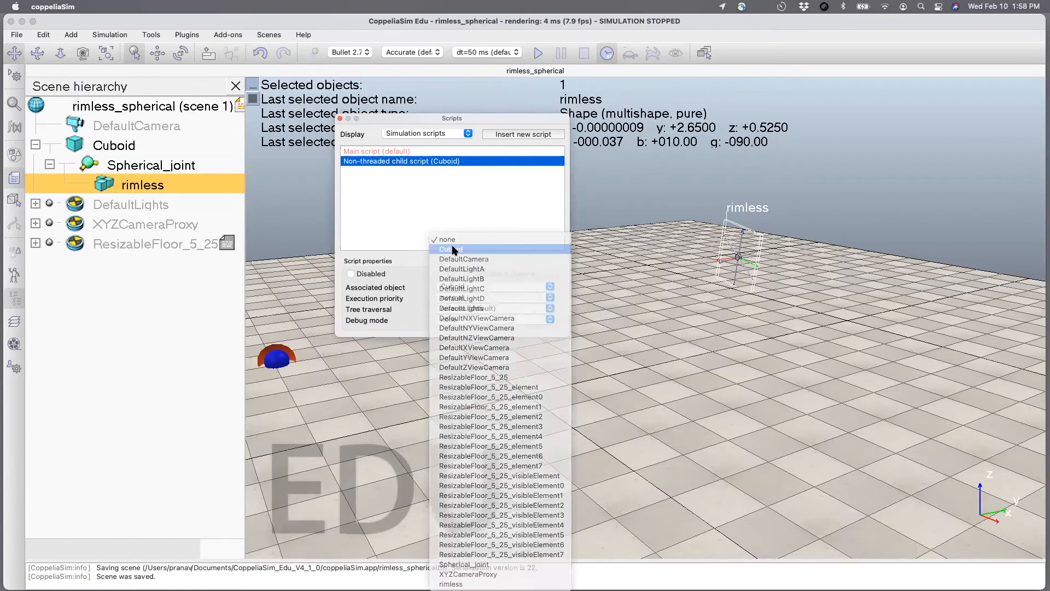
click(340, 118)
Open the Cuboid's child script and add rimless = sim.getObjectHandle("rimless") inside sysCall_init.
click(120, 146)
double_click(144, 144)
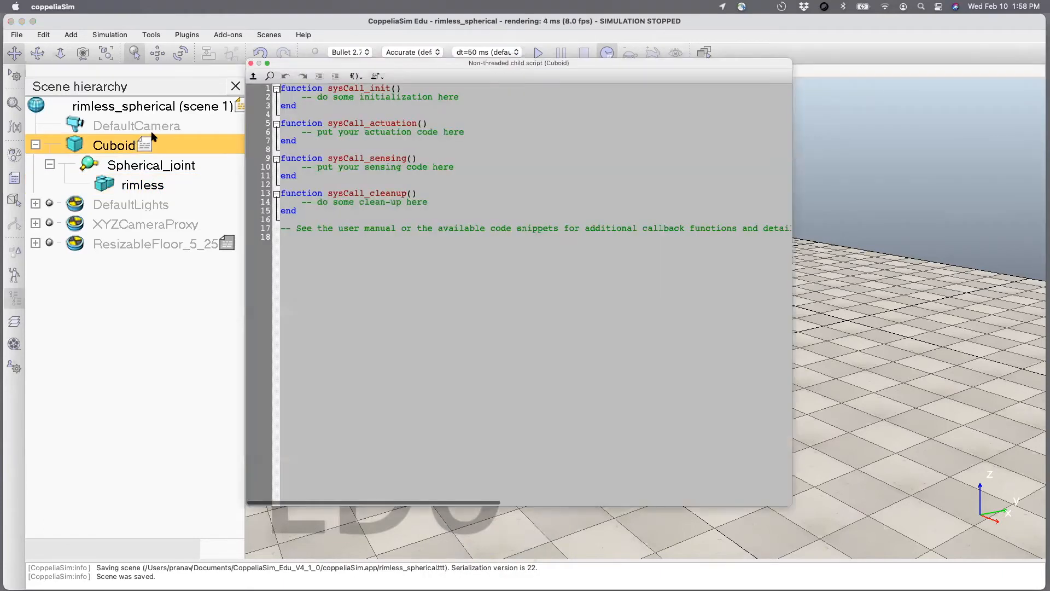
drag(421, 132, 450, 303)
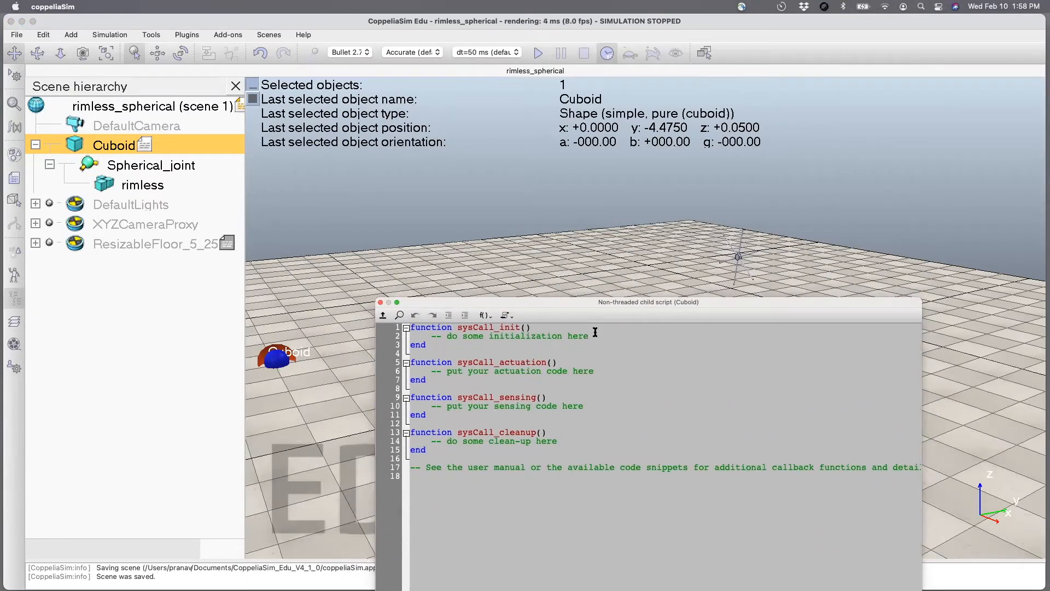
key(Return)
text(rimless)
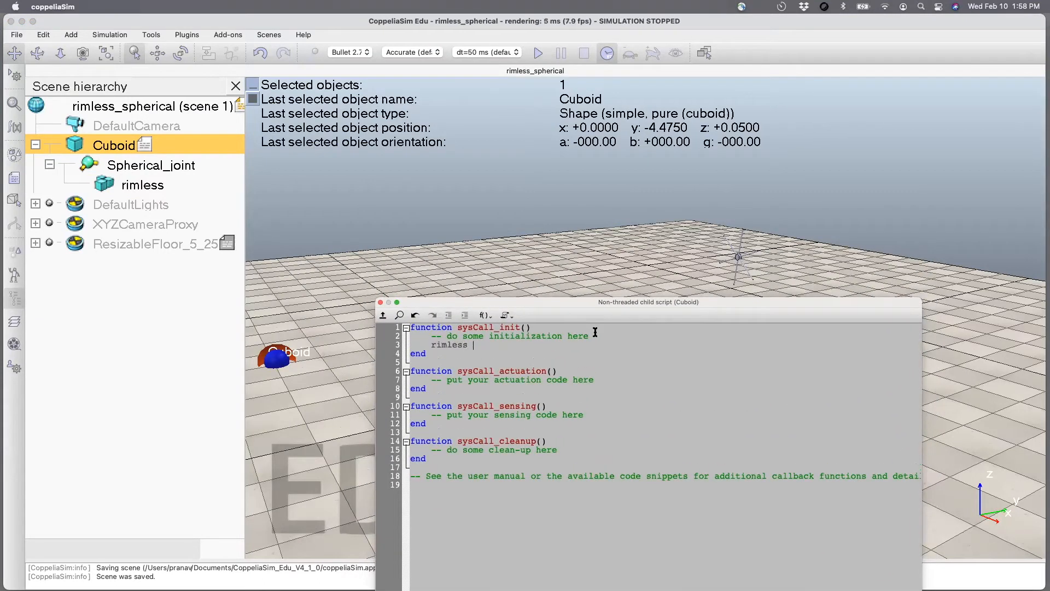
text(sim.getOjb)
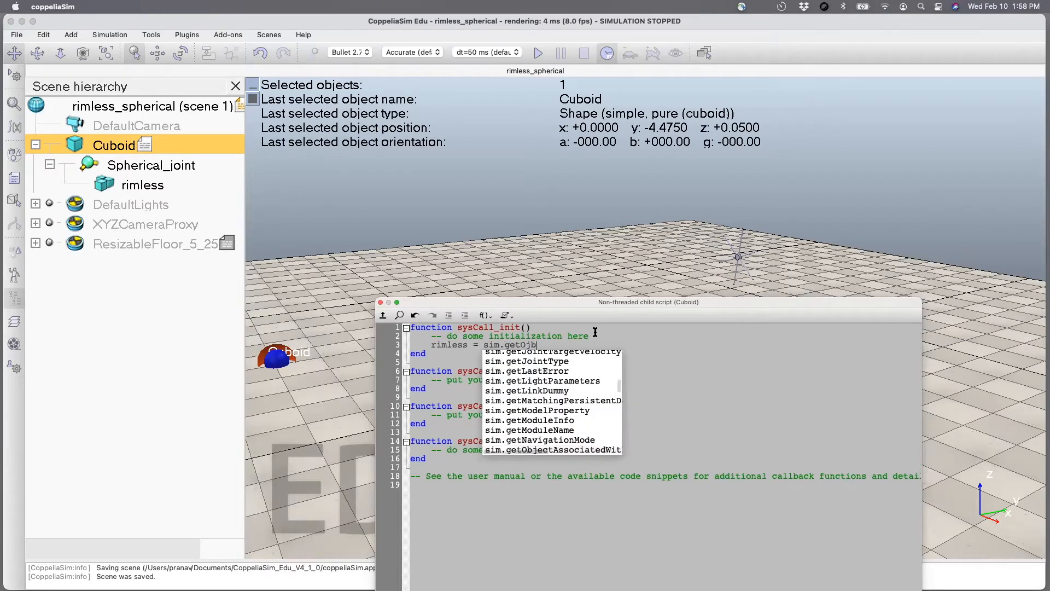
key(BackSpace)
key(BackSpace)
text(bject)
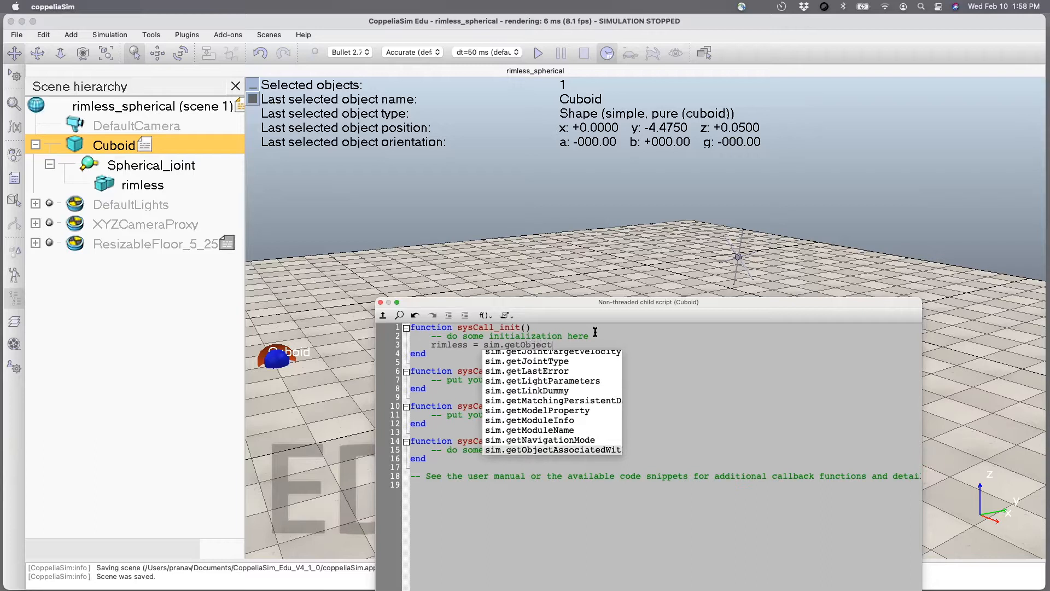
text(Handle()
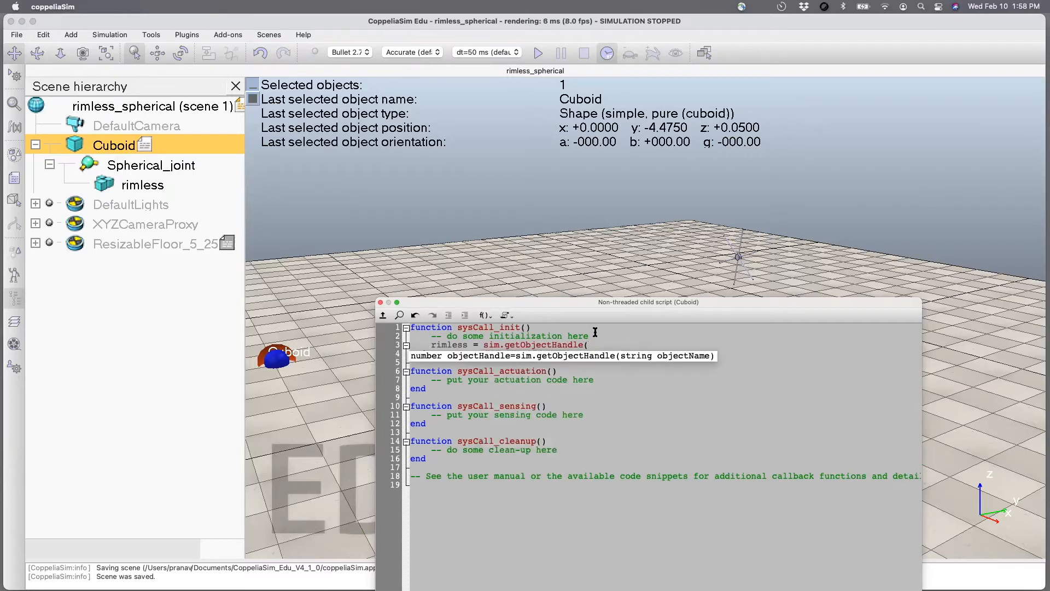
text("rimless"))
key(Return)
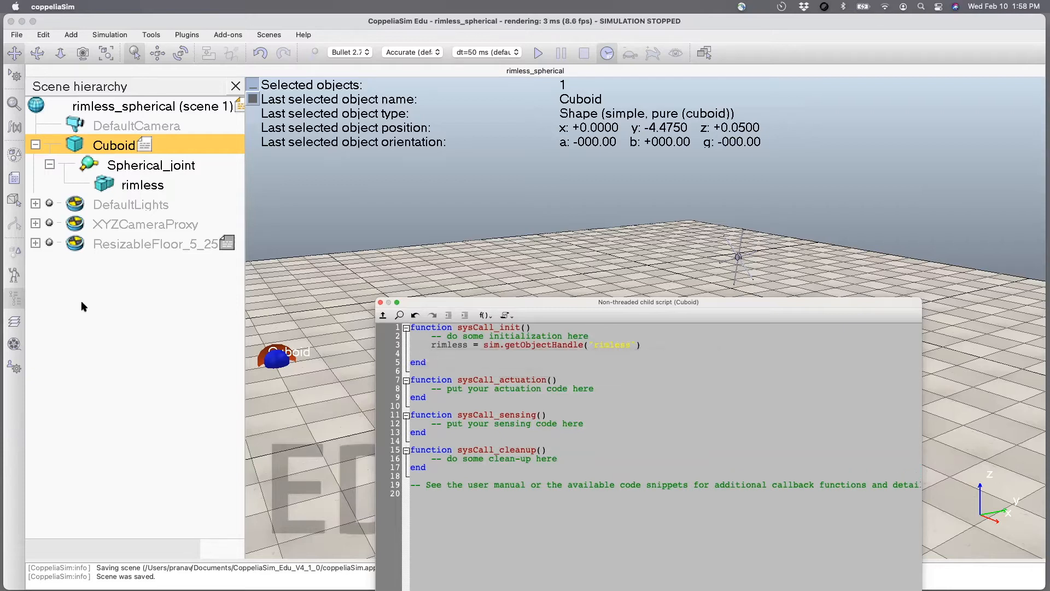
Paste sim.setObjectFloatParameter(rimless,3000,1) below the object handle line in the Cuboid script's sysCall_init.
key(super+Tab)
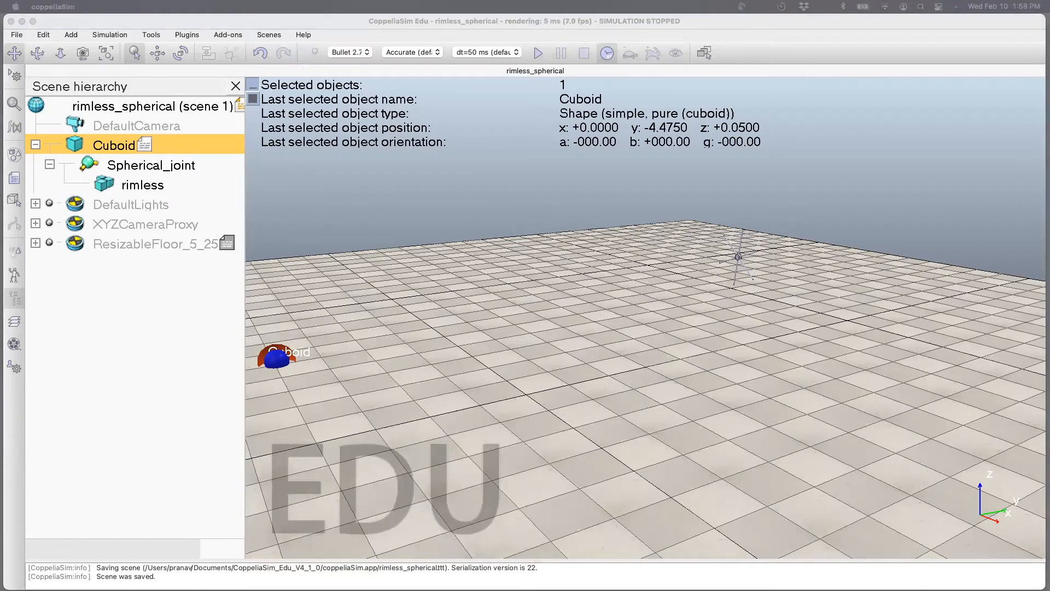
double_click(145, 143)
click(646, 344)
key(Return)
key(Return)
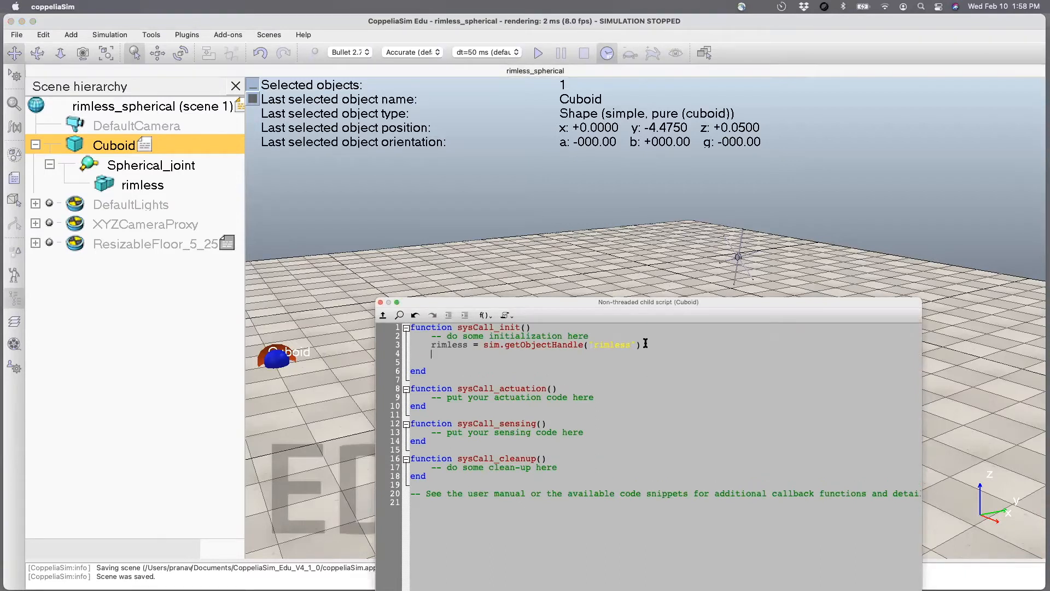
text(sim.setObjectFloatParameter(rimless,3000,1))
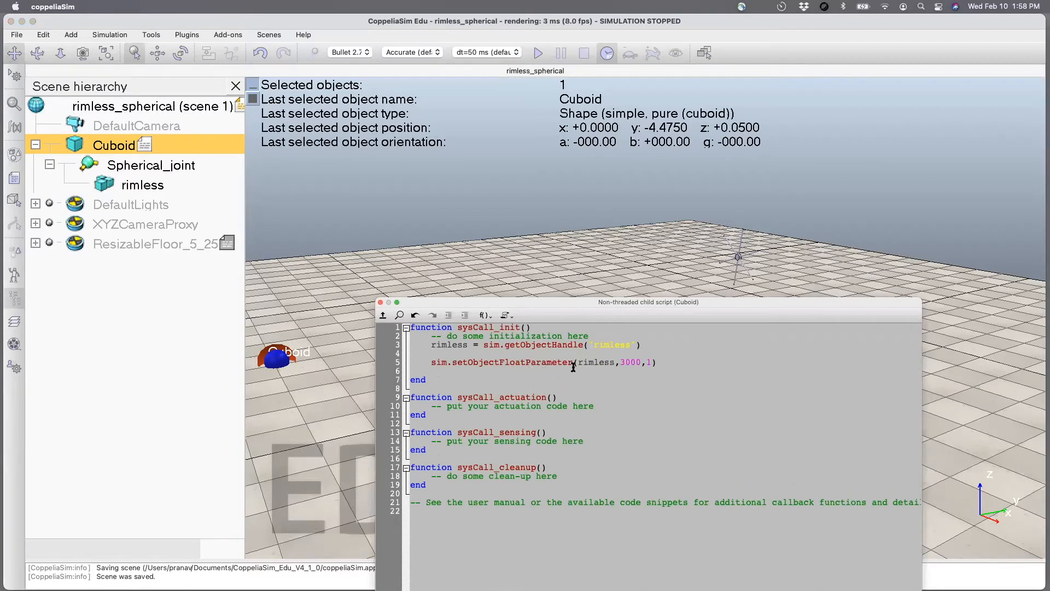
Append the comment --x velocity to the sim.setObjectFloatParameter line.
drag(573, 363, 509, 364)
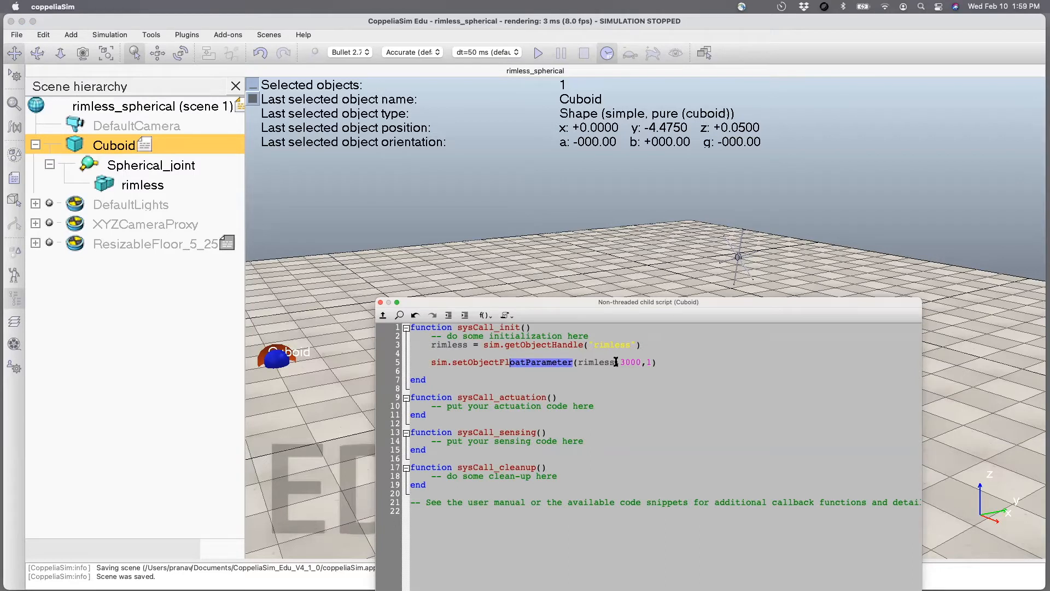
click(616, 362)
drag(616, 362, 577, 364)
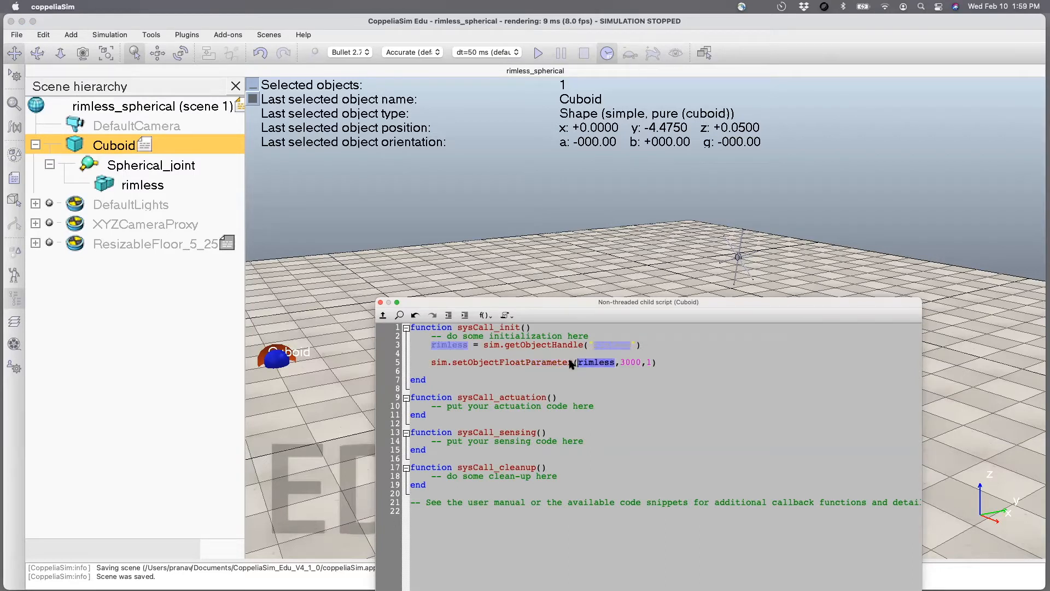
drag(641, 361, 630, 362)
click(660, 361)
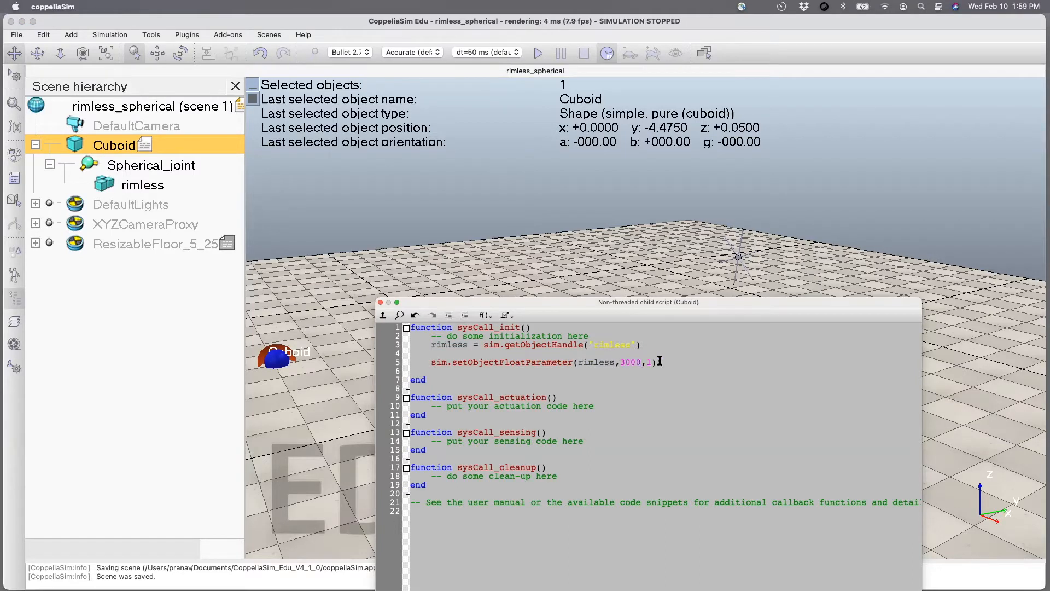
text(--x velocity)
drag(654, 364, 643, 363)
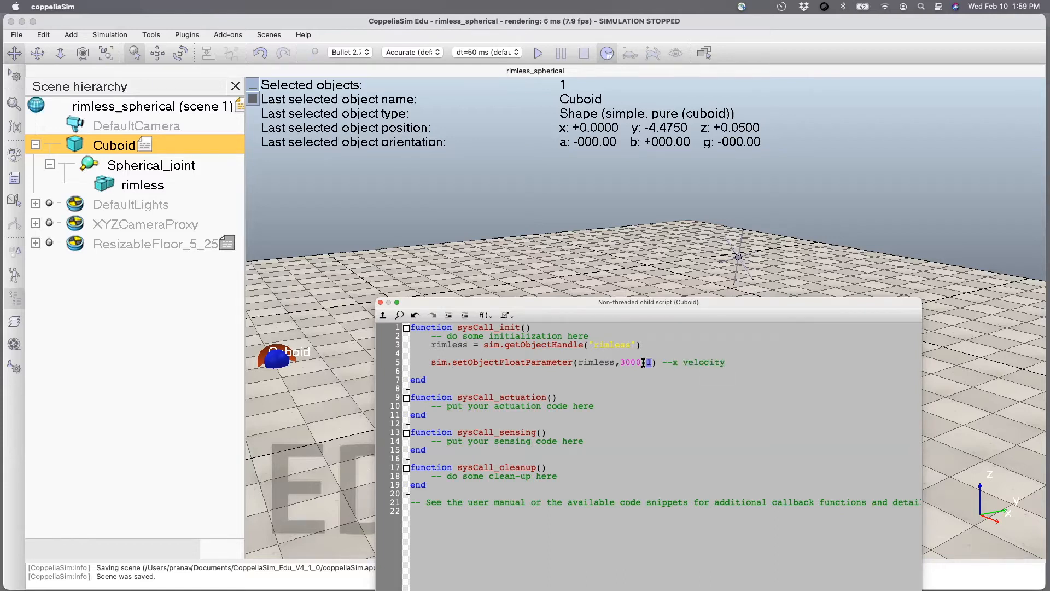
Duplicate the x velocity line twice directly below it.
drag(426, 365, 729, 361)
key(ctrl+c)
click(729, 362)
key(Return)
key(ctrl+v)
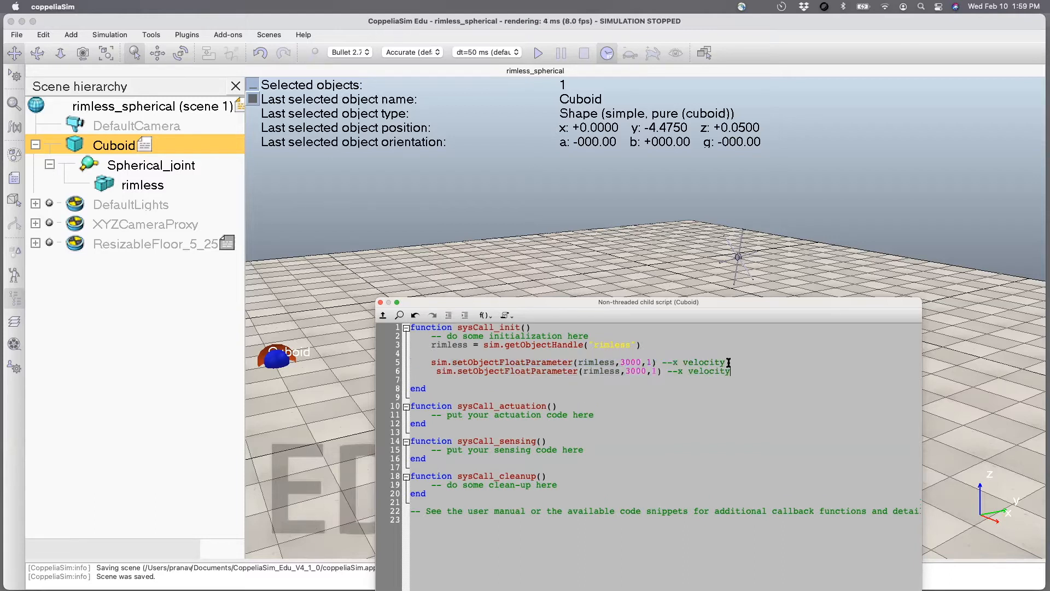
key(Return)
key(ctrl+v)
Change the copied lines to parameters 3001 and 3002 with comments --y velocity and --z velocity, and align their indentation.
drag(647, 371, 646, 380)
text(1)
text(2)
double_click(677, 371)
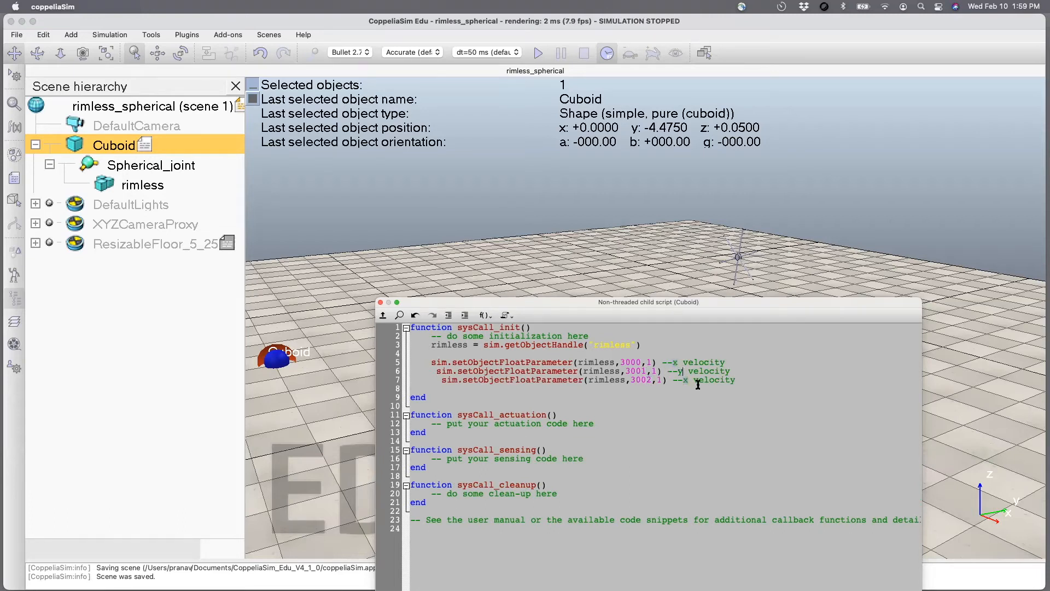
click(436, 371)
key(BackSpace)
key(BackSpace)
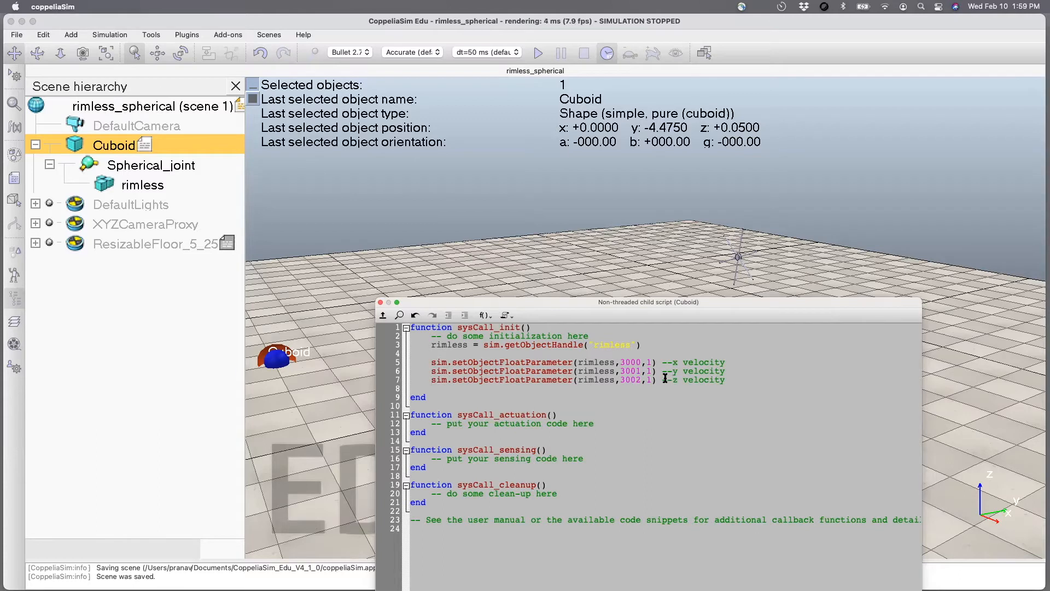
Comment out the x and z velocity lines, set the y velocity value to 5, and close the script.
double_click(646, 362)
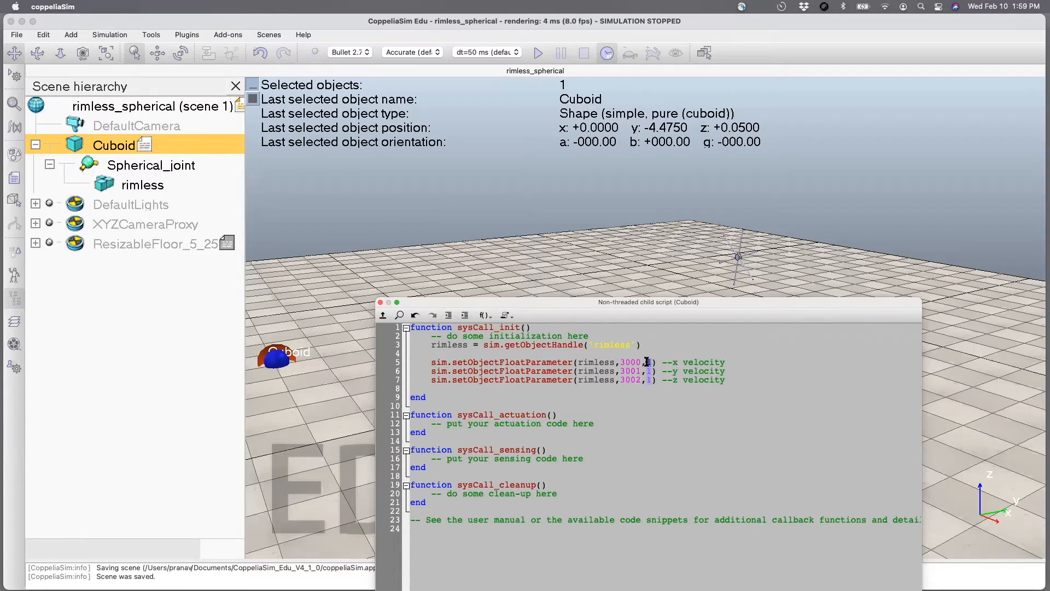
click(430, 362)
text(--)
click(429, 379)
text(--)
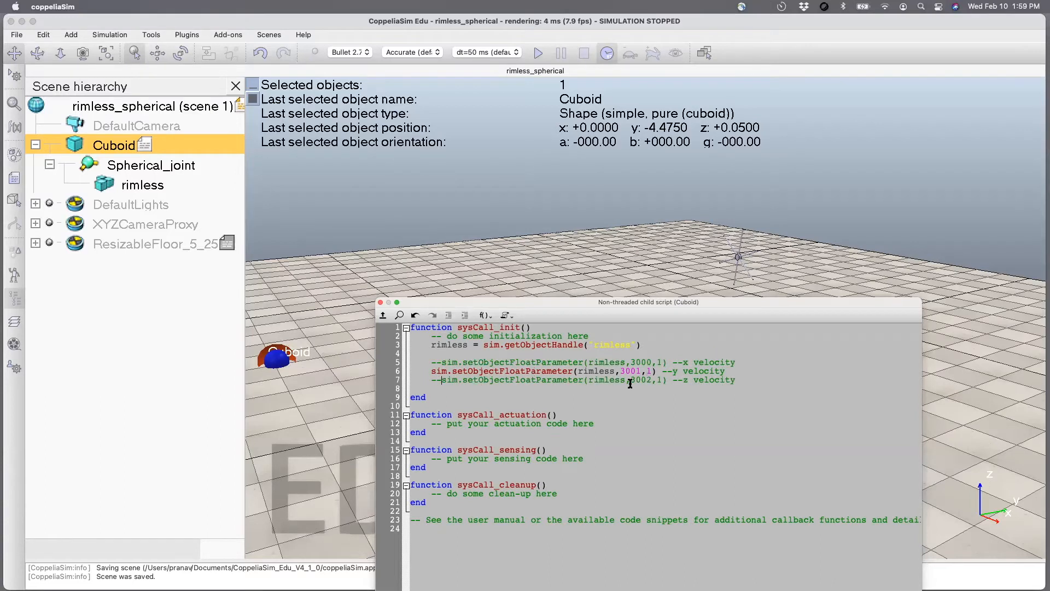
double_click(648, 371)
click(380, 302)
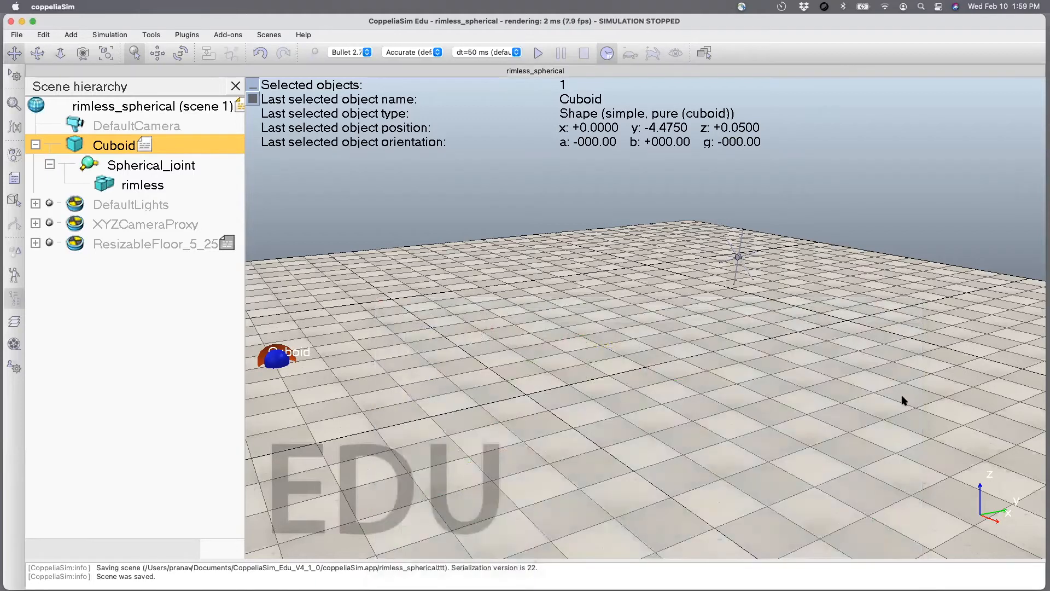
Run the simulation to test the scripted y velocity, and stop it.
click(538, 53)
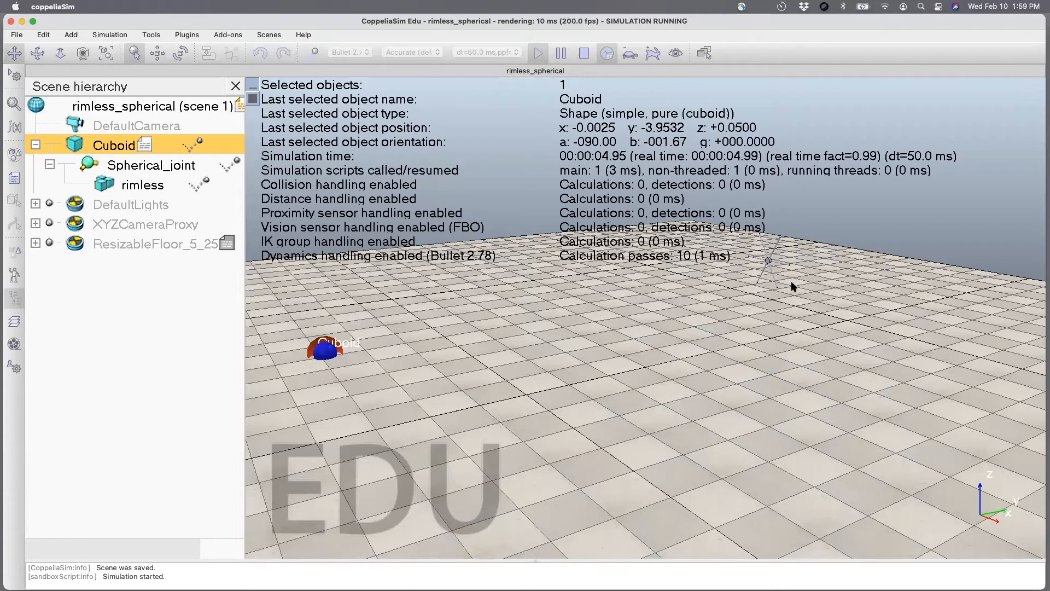
click(583, 53)
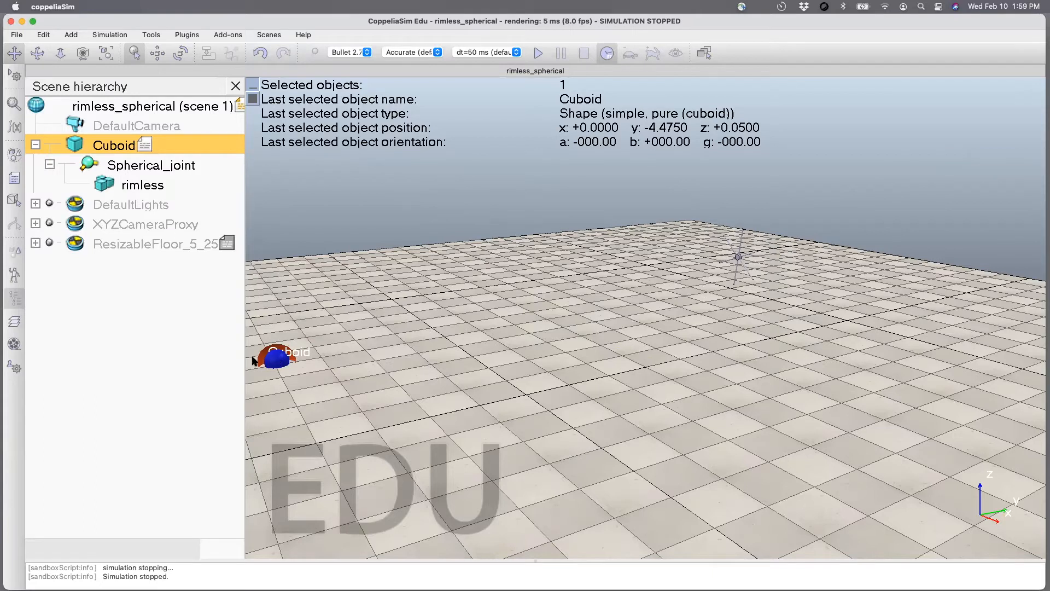
Make the Cuboid non-dynamic in its rigid body dynamic properties, and close the property dialogs.
double_click(76, 149)
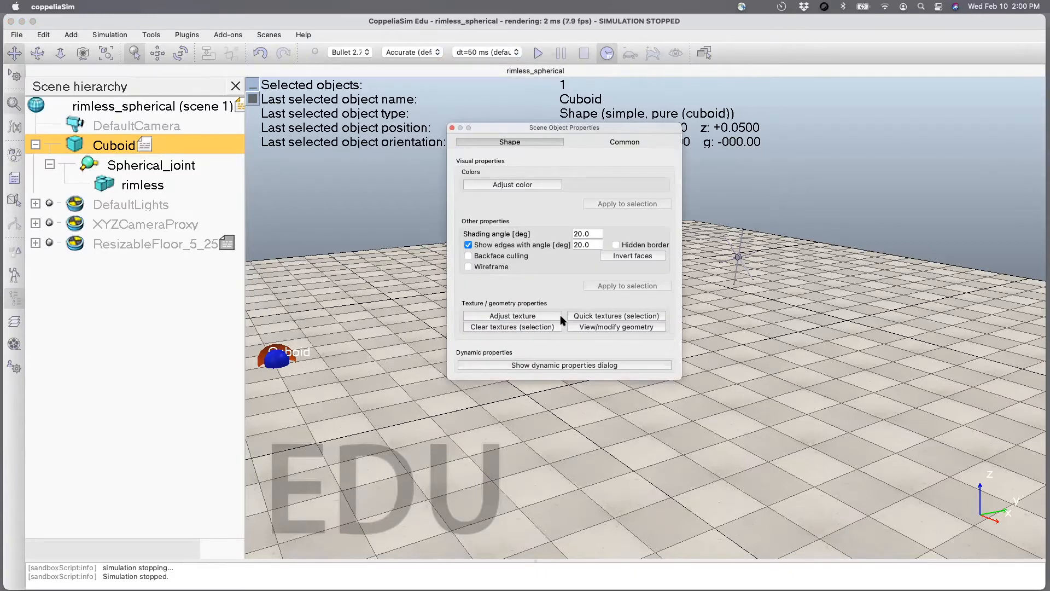
click(577, 365)
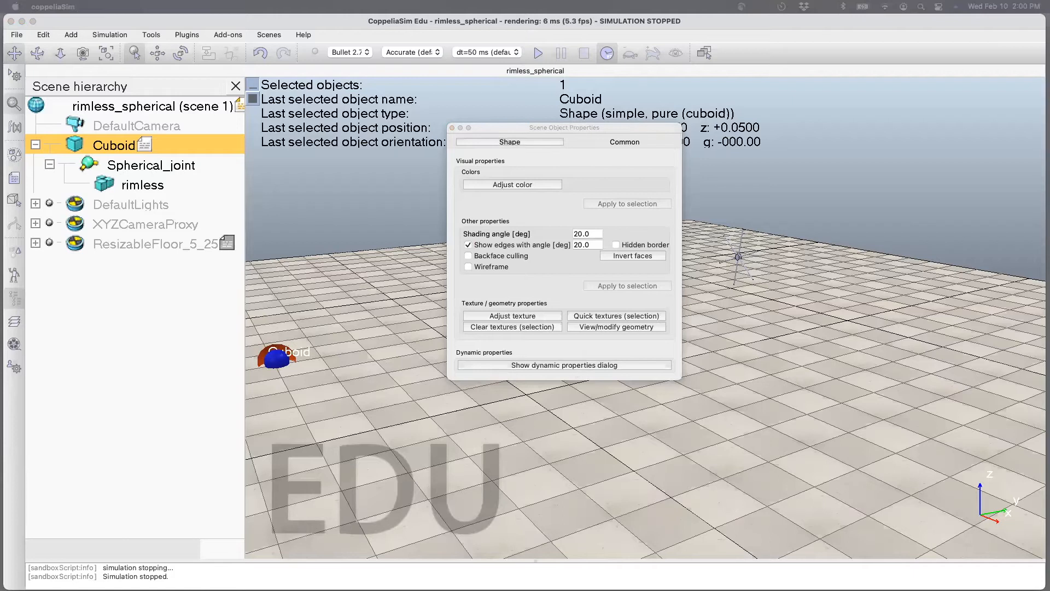
drag(0, 86, 594, 129)
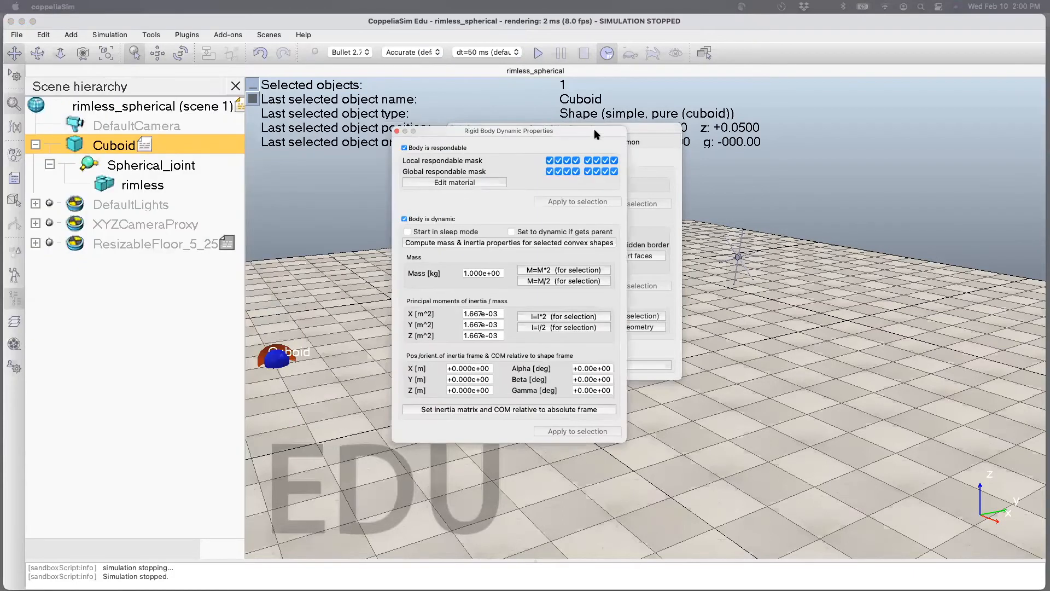
click(404, 220)
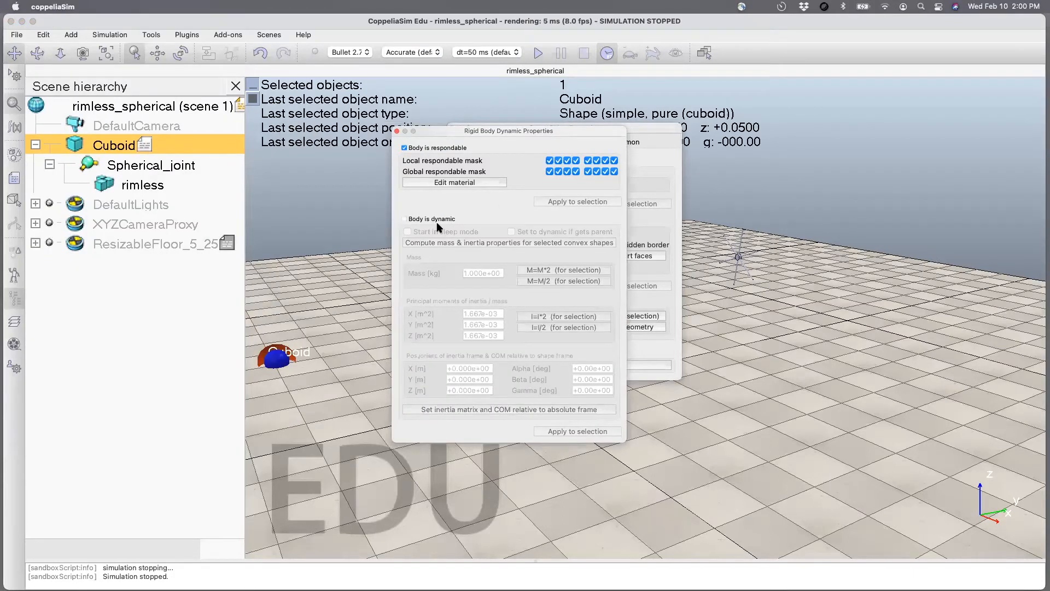
click(397, 131)
click(450, 131)
Run and stop the simulation with the non-dynamic cuboid, and briefly view the Cuboid's object properties.
click(538, 52)
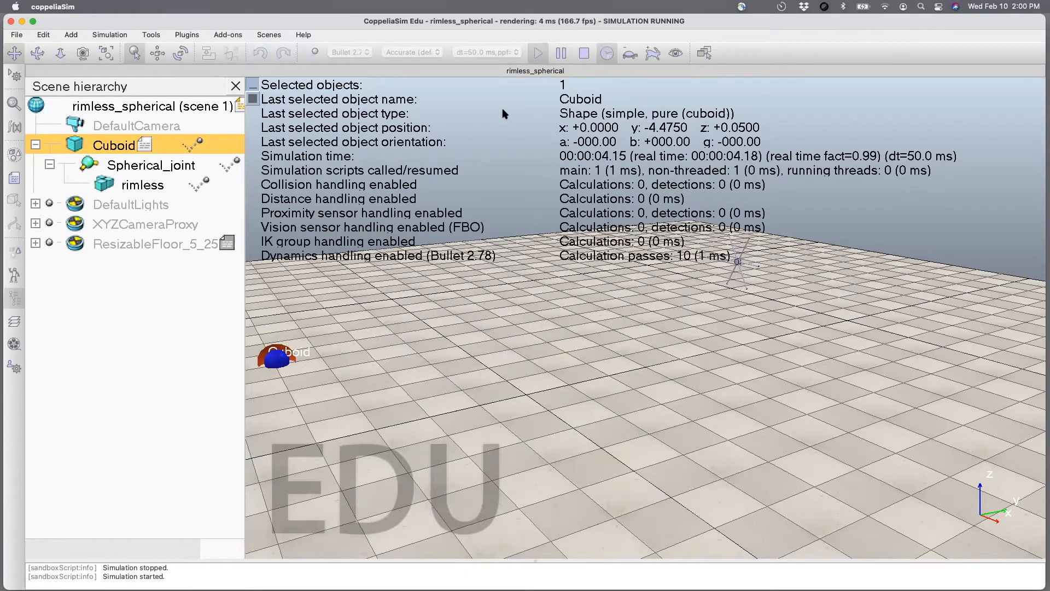
click(584, 52)
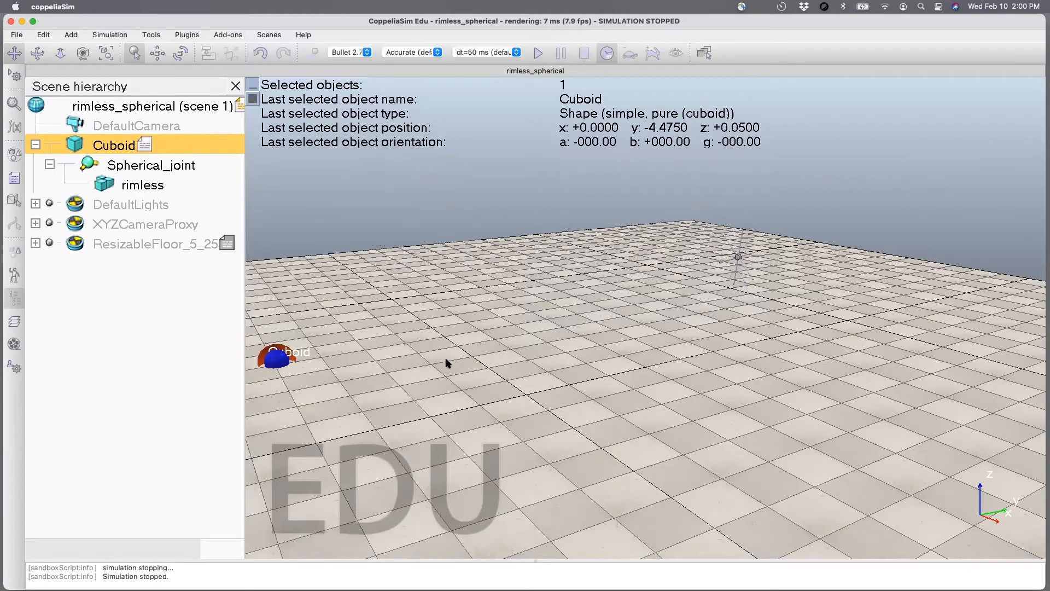
double_click(79, 145)
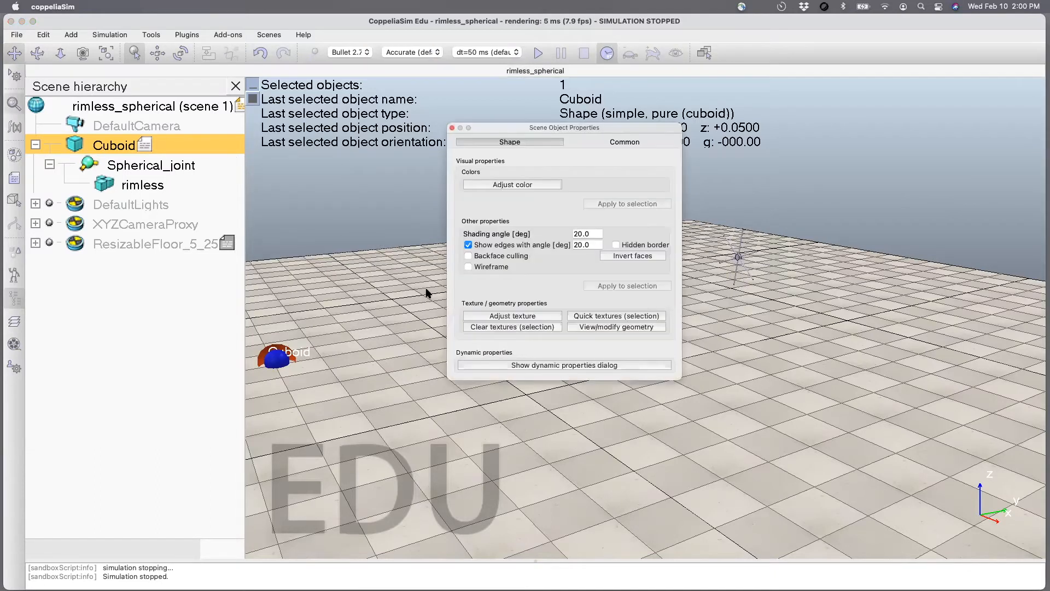
click(451, 128)
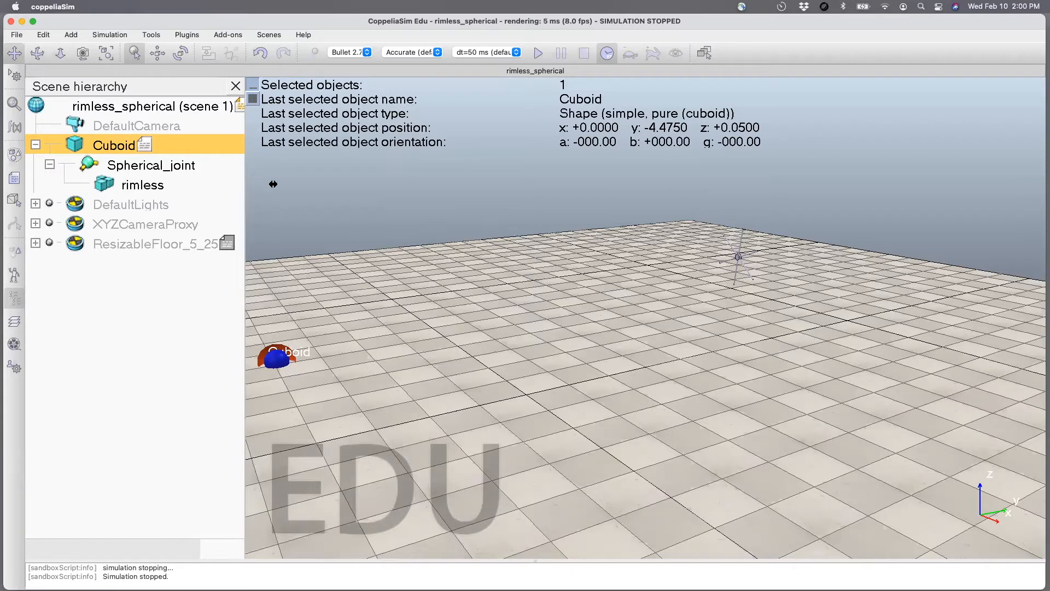
In the Cuboid's script, comment out the y velocity line, uncomment the x velocity line with its value set to 5, and close the script.
double_click(145, 145)
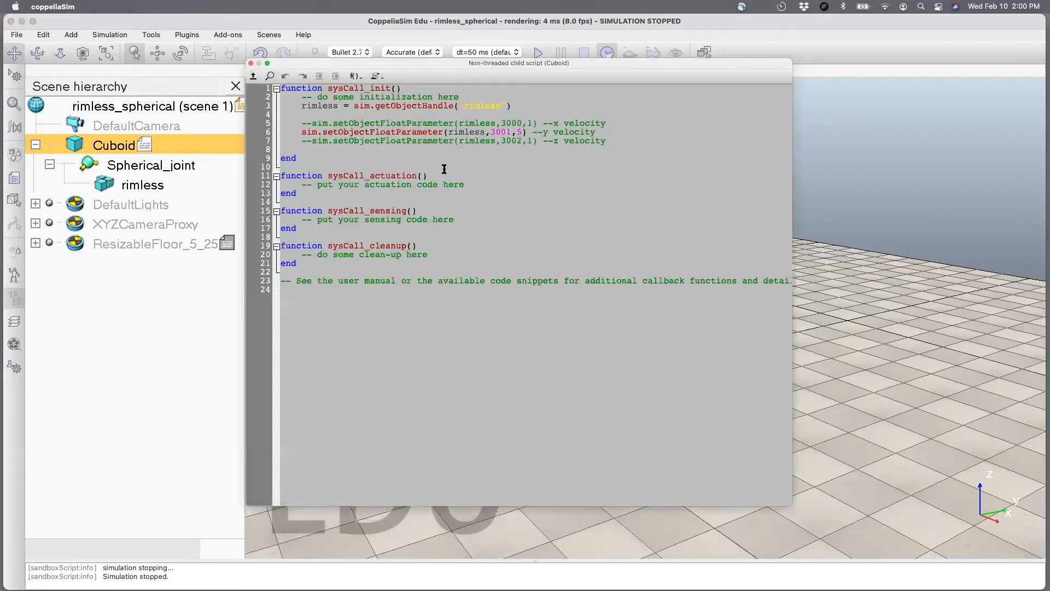
text(--)
click(311, 123)
key(BackSpace)
key(BackSpace)
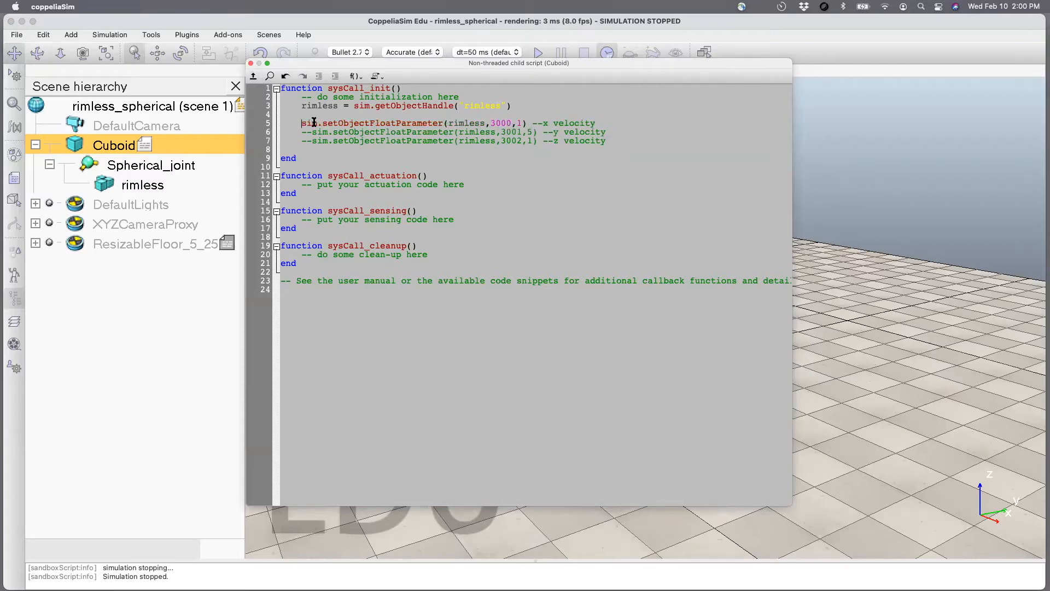
double_click(518, 123)
click(251, 63)
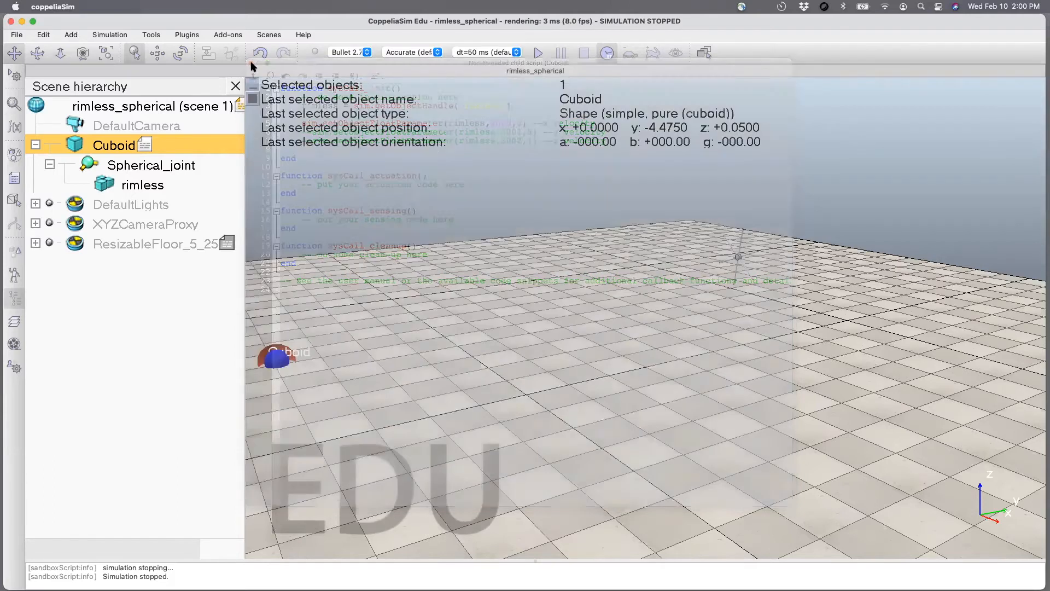
Run the simulation to test the x velocity of 5, and stop it.
click(539, 53)
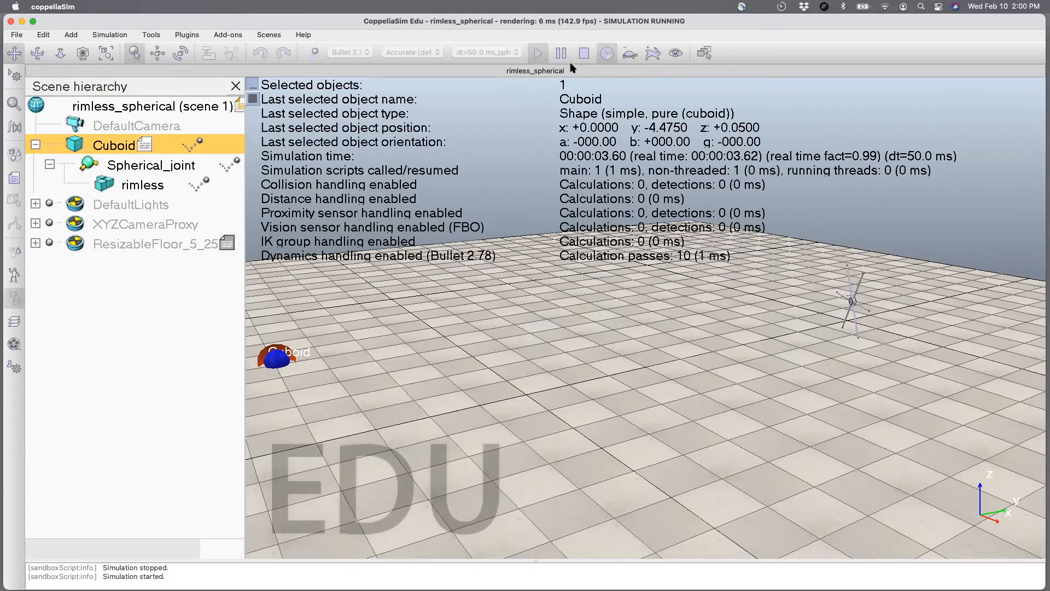
click(584, 53)
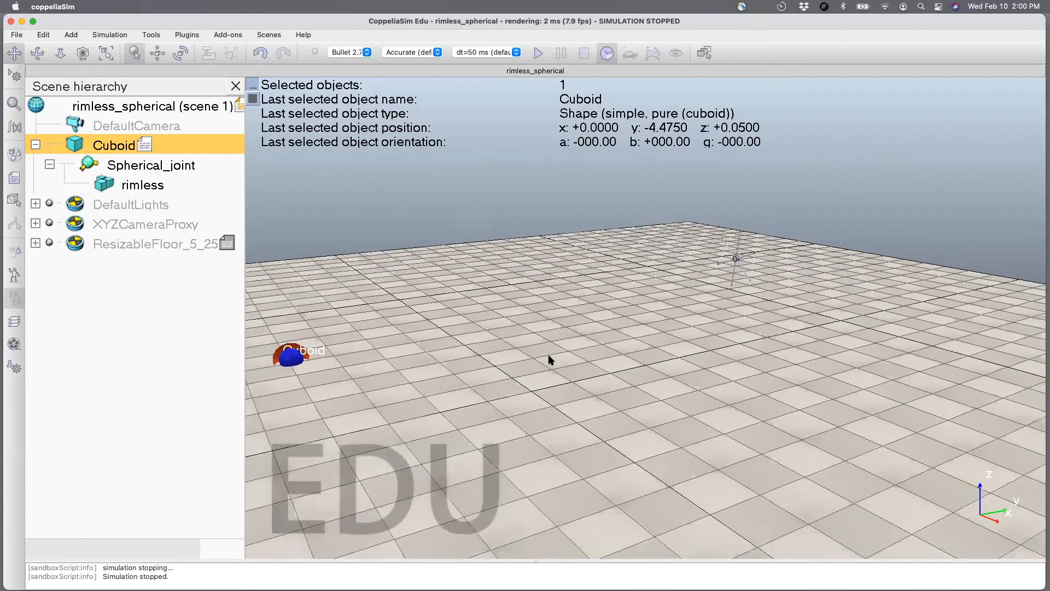
scroll(551, 360, down, 2)
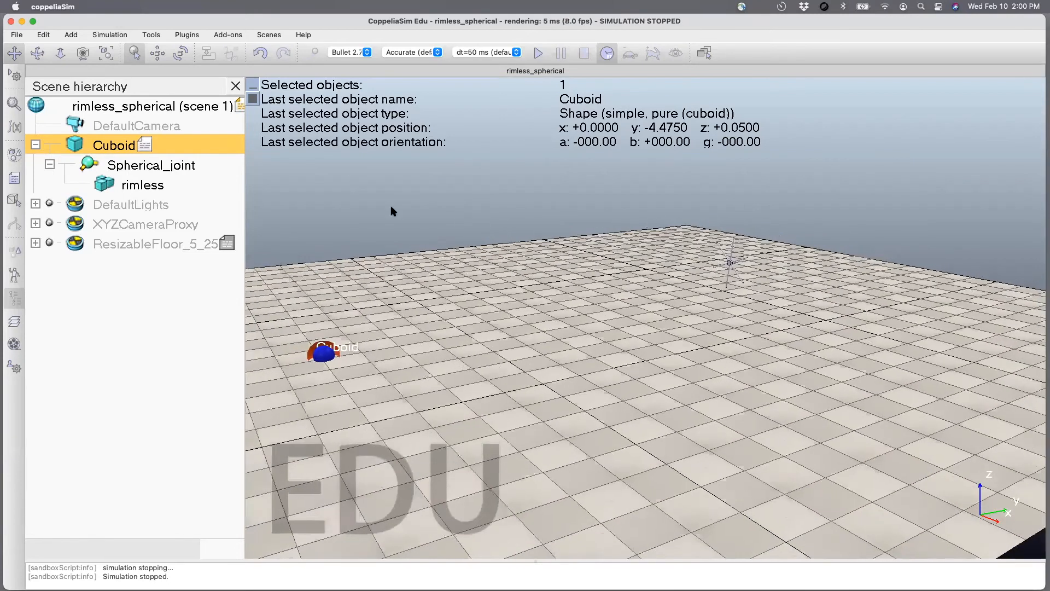
Set the x velocity value to 15 in the Cuboid's script, and close the script.
double_click(141, 144)
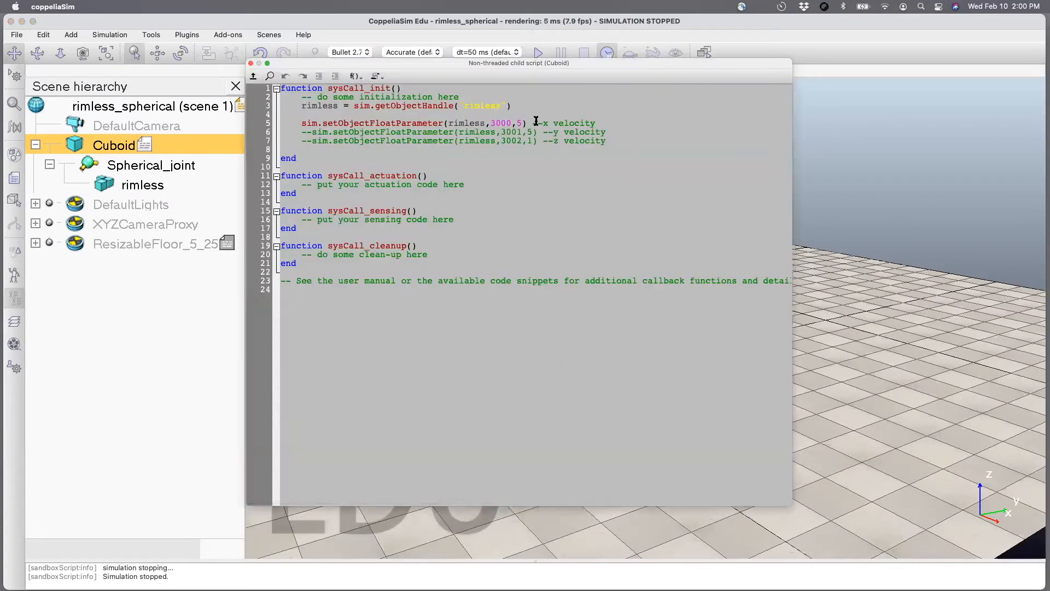
double_click(517, 123)
text(15)
click(250, 64)
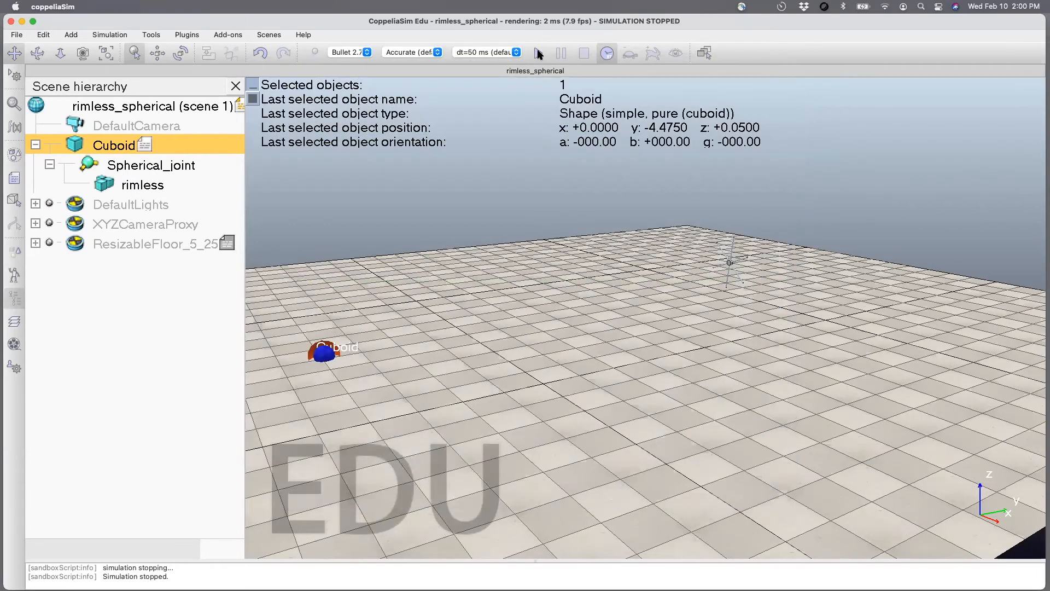
Run the simulation with the x velocity of 15, follow the wheel's motion around the cuboid, and stop it.
click(538, 53)
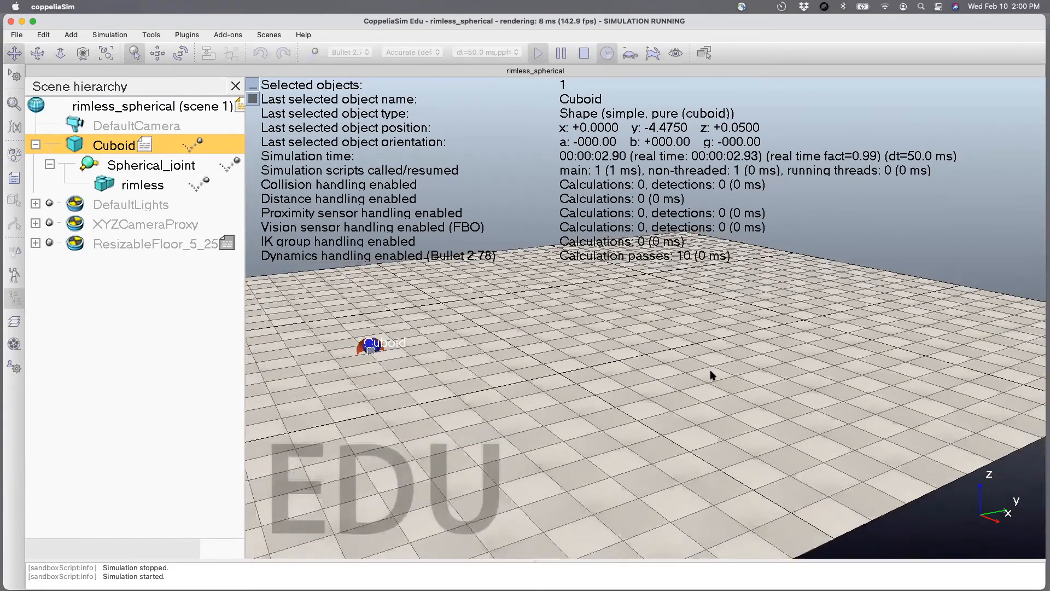
scroll(711, 373, down, 5)
scroll(711, 374, down, 8)
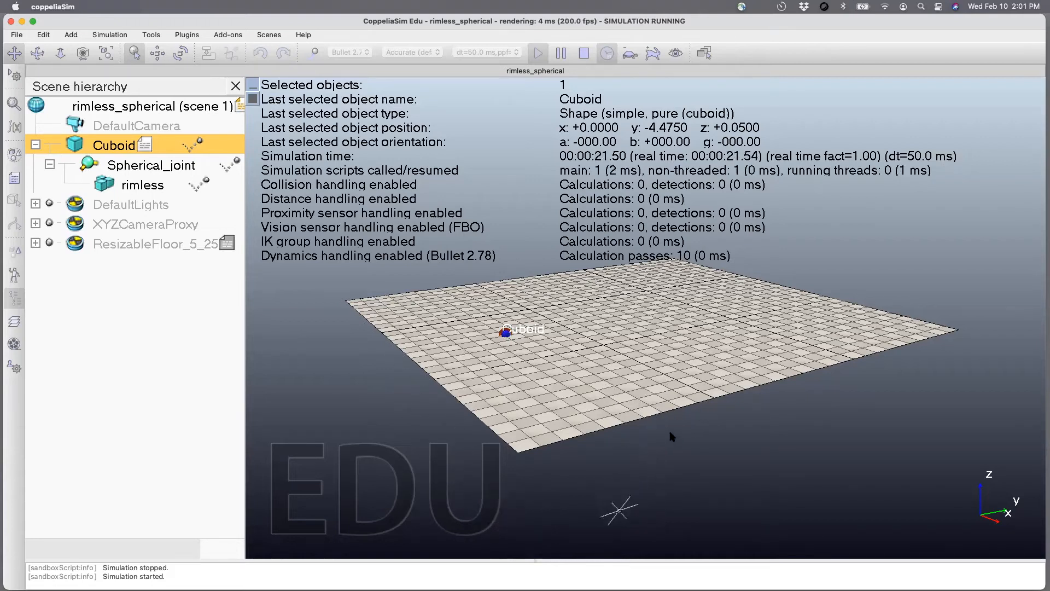
click(583, 52)
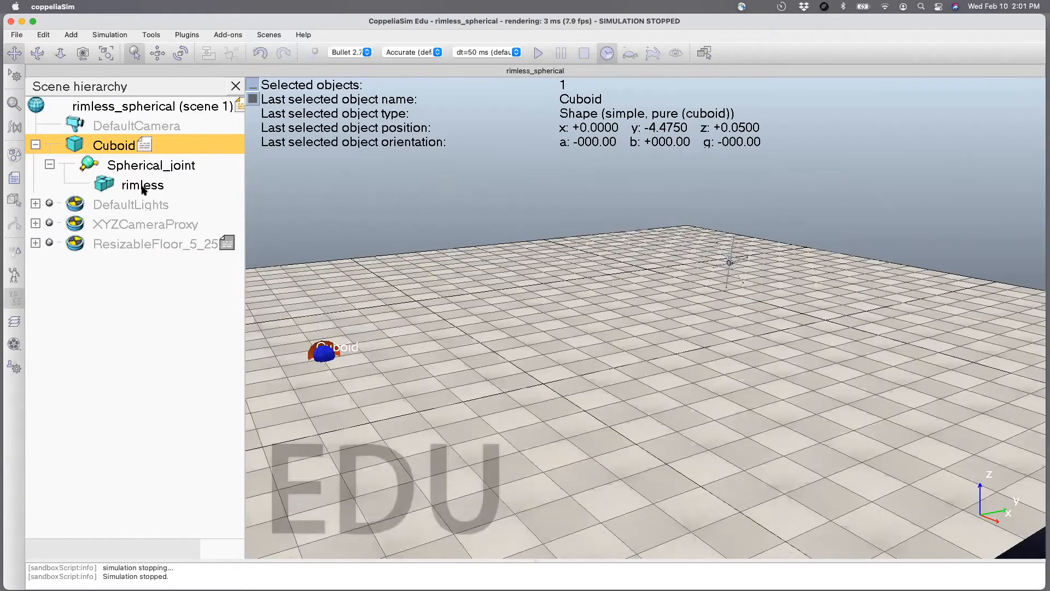
Enlarge the resizable floor to 25 m in both X and Y, and close the Floor Customizer.
click(226, 246)
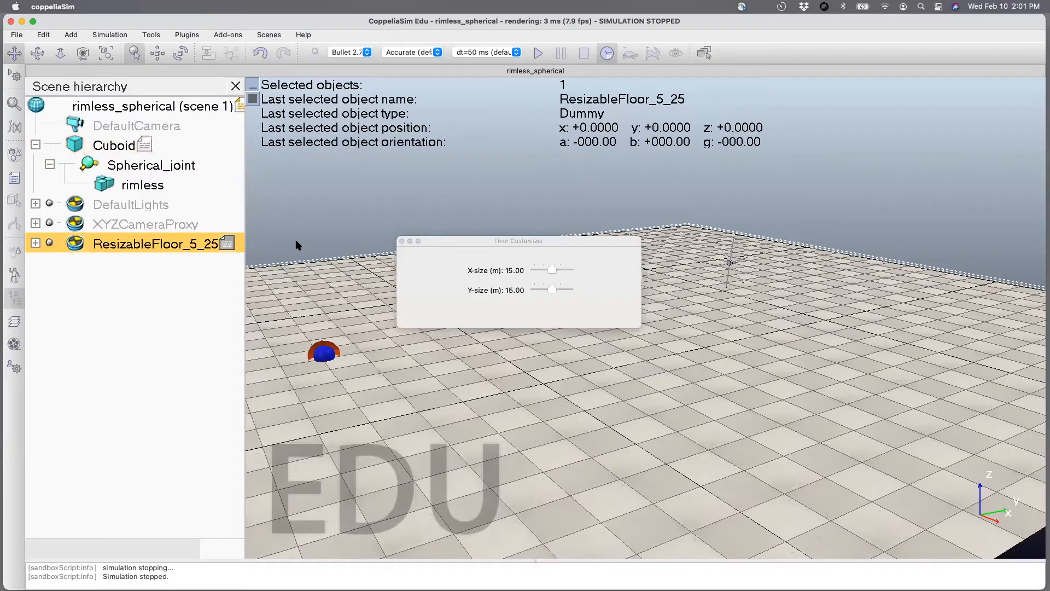
drag(552, 270, 621, 292)
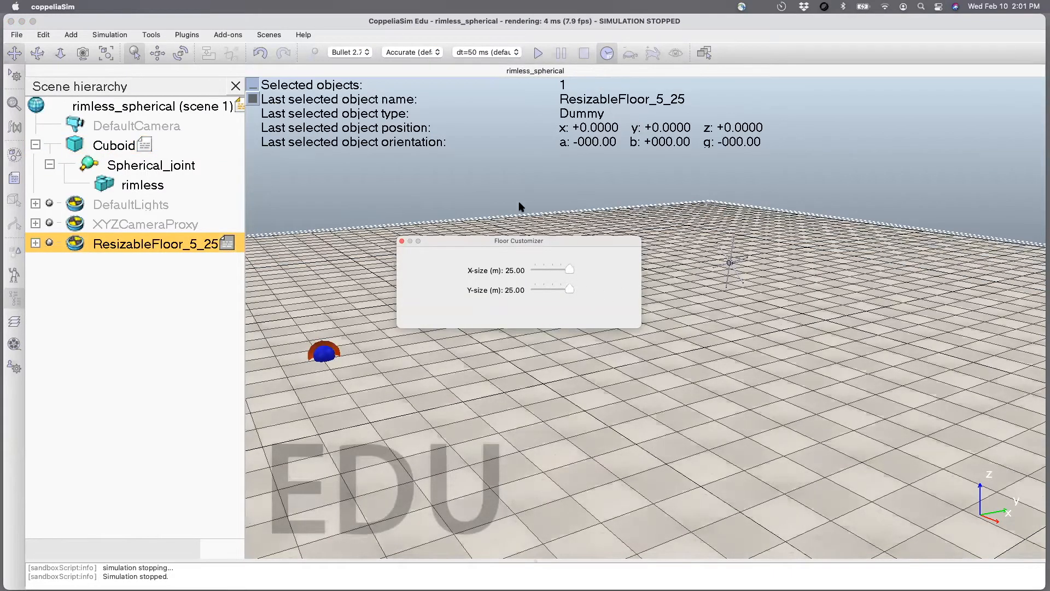
click(401, 241)
Run the simulation on the enlarged floor, stop it, and start it again to watch the wheel's motion.
scroll(535, 373, down, 5)
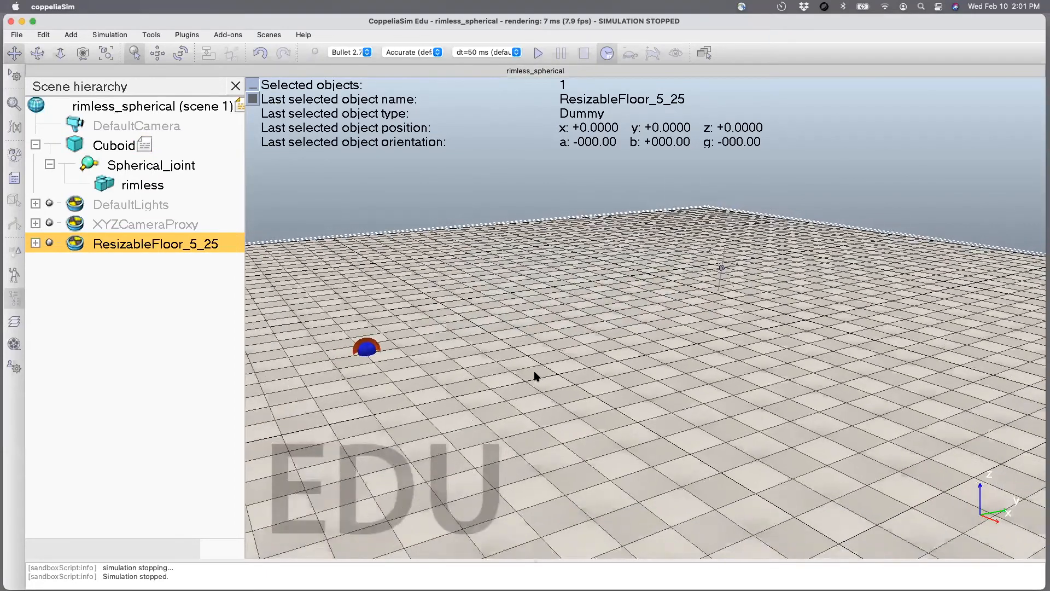
scroll(535, 372, down, 3)
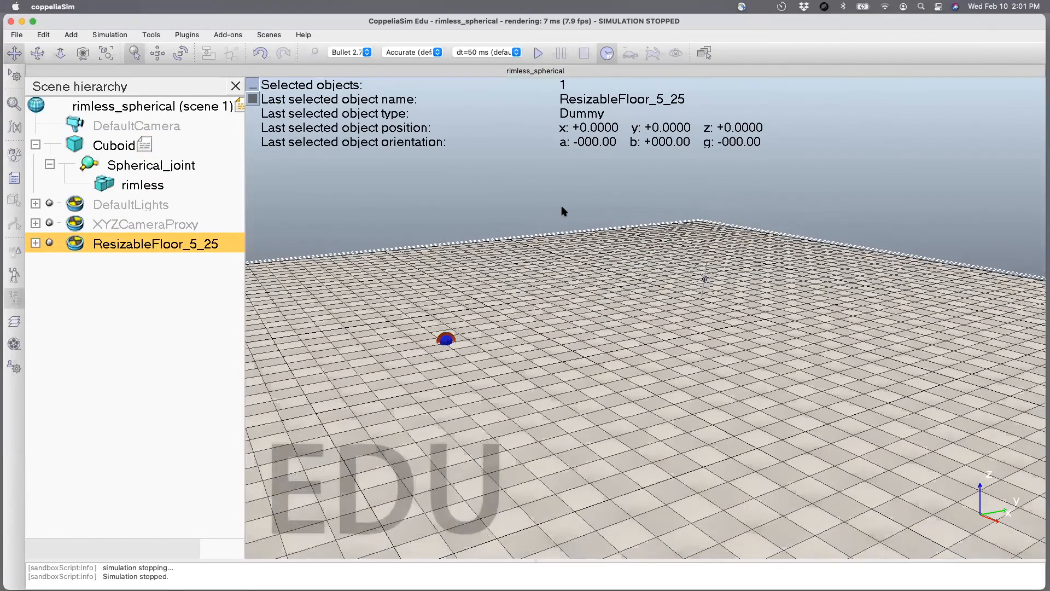
click(537, 53)
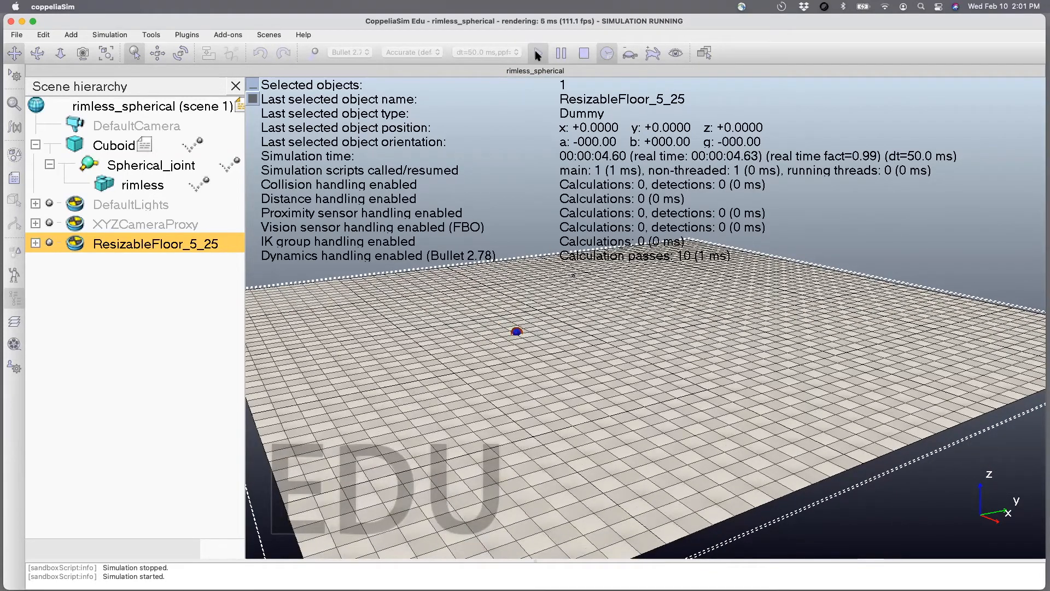
click(584, 53)
click(537, 53)
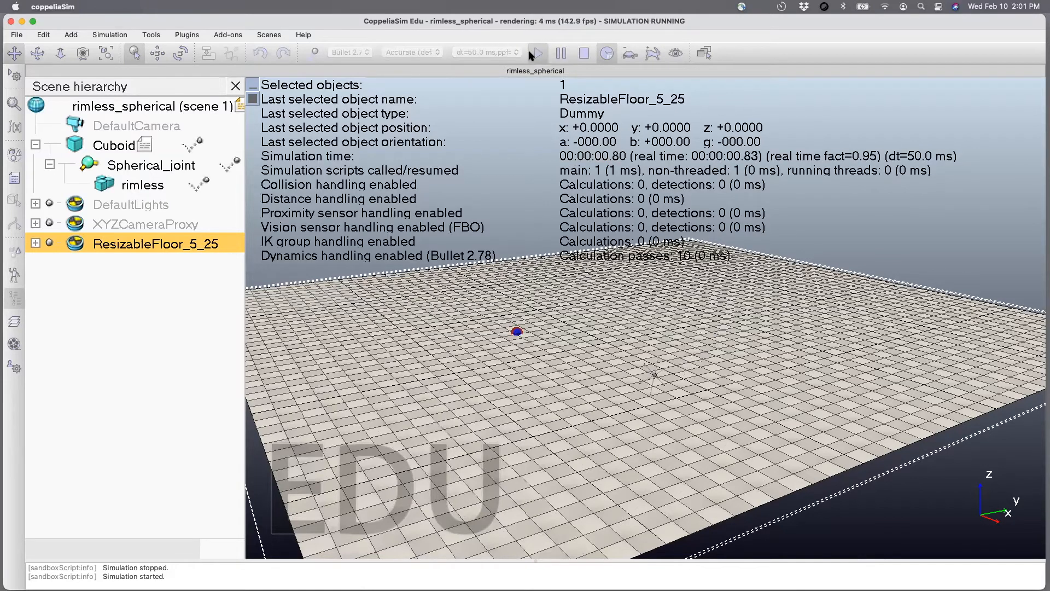
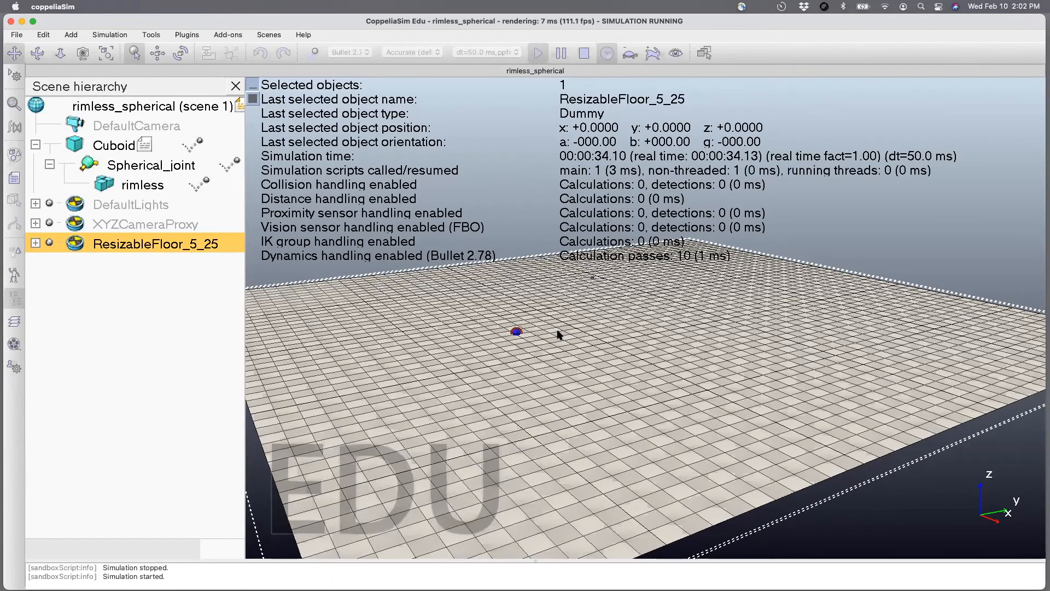
Set the x velocity value to 7 in the Cuboid's script, and close the script.
double_click(143, 145)
drag(527, 121, 516, 124)
text(7)
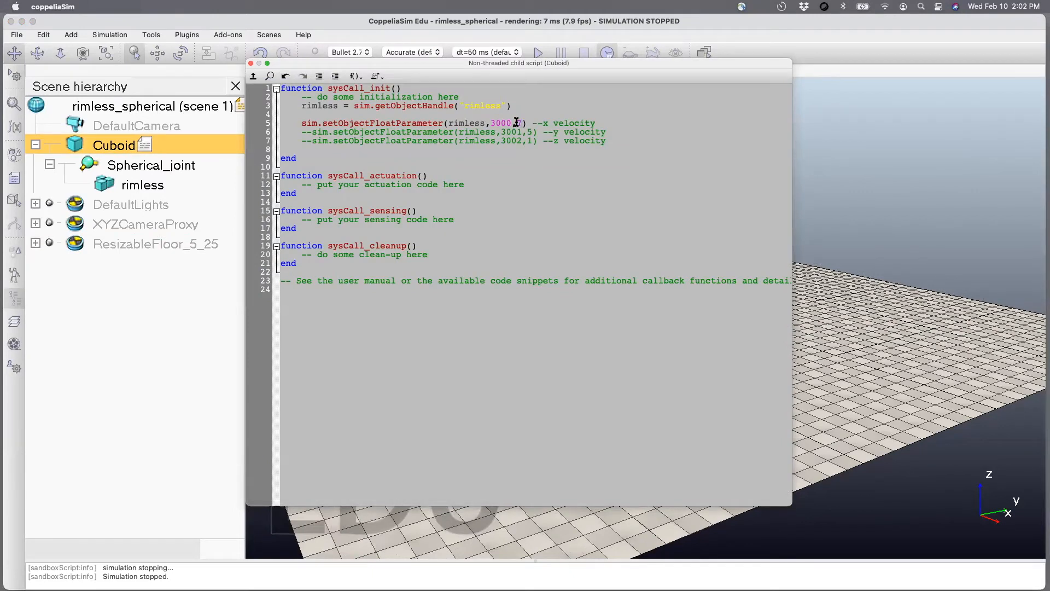
click(251, 63)
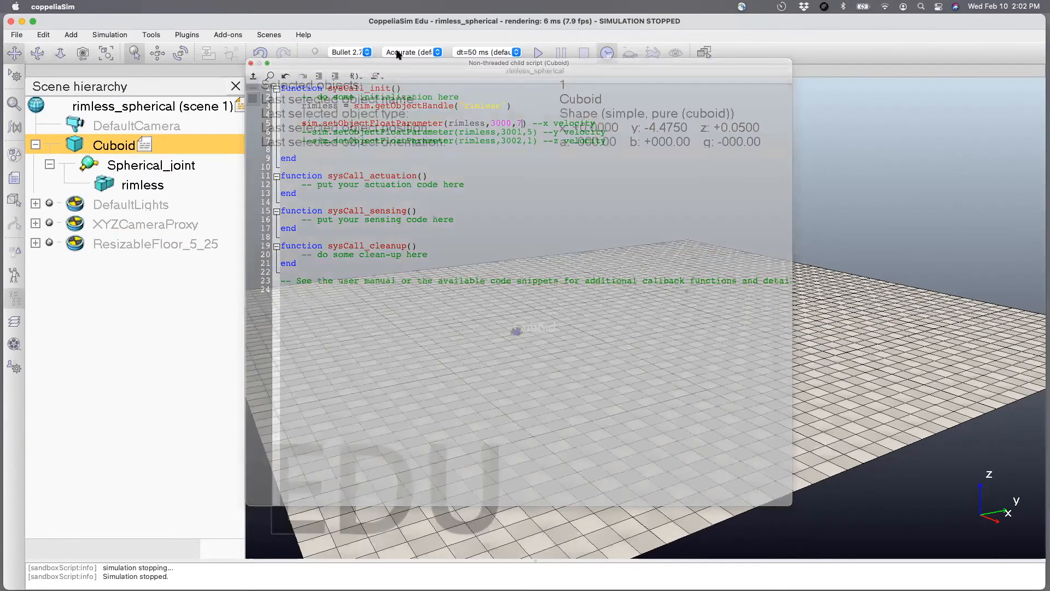
Run and stop the simulation with the x velocity of 7, and save the rimless_spherical scene.
click(536, 53)
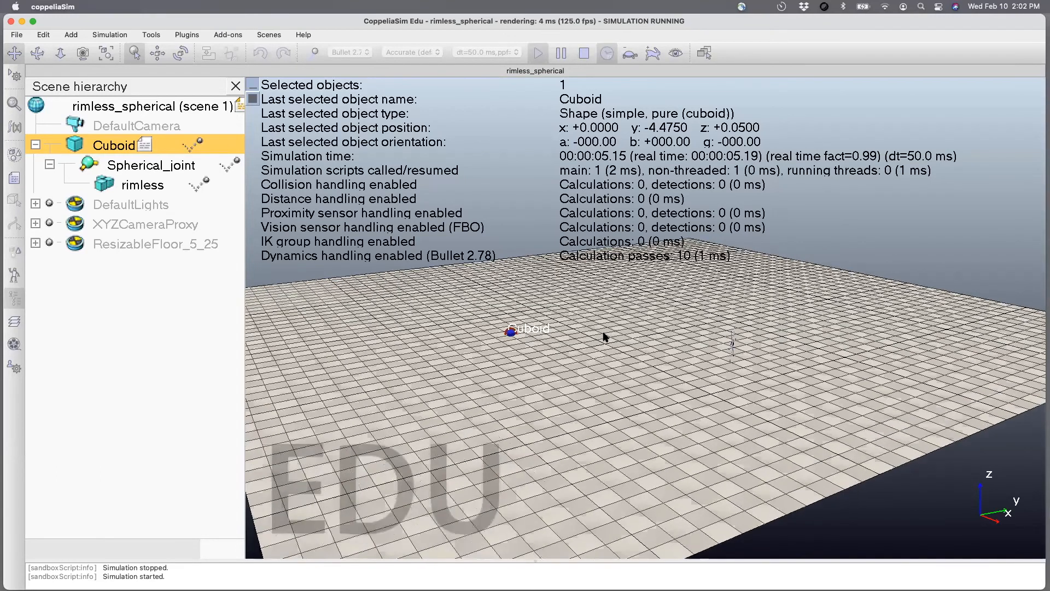
click(539, 53)
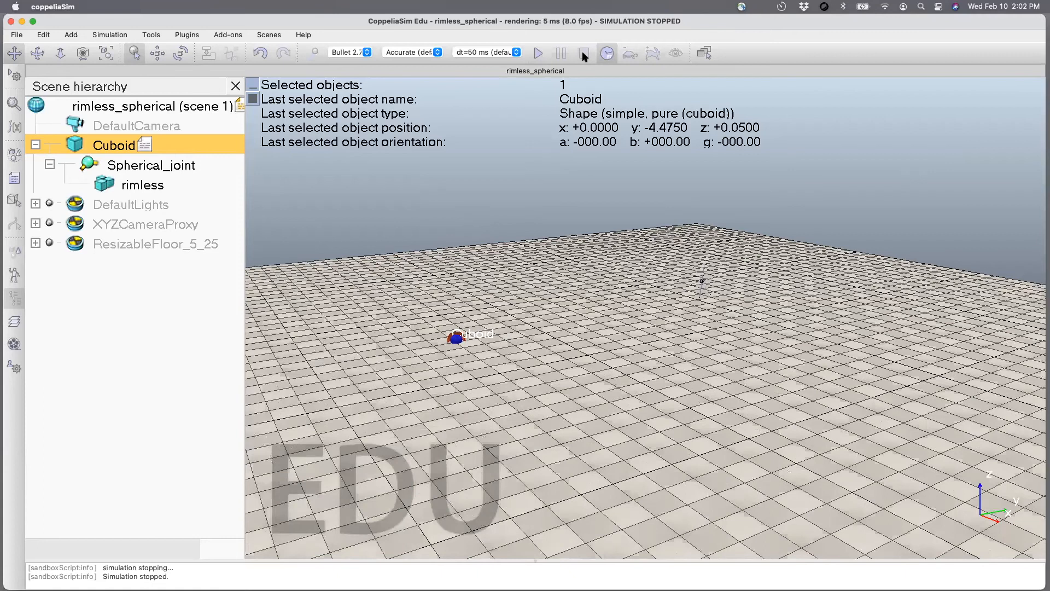
key(super+s)
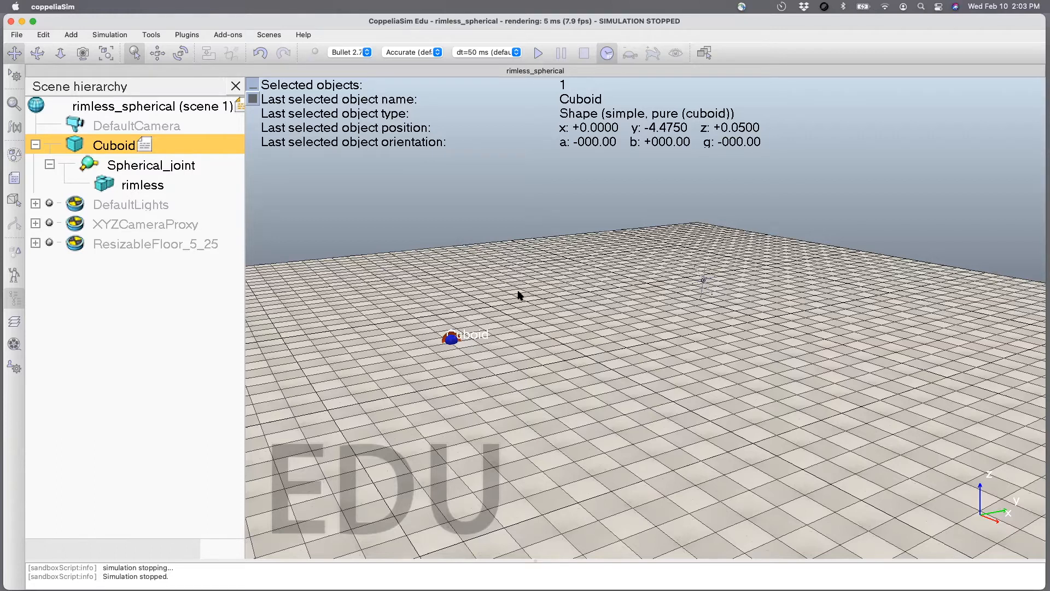
key(super+s)
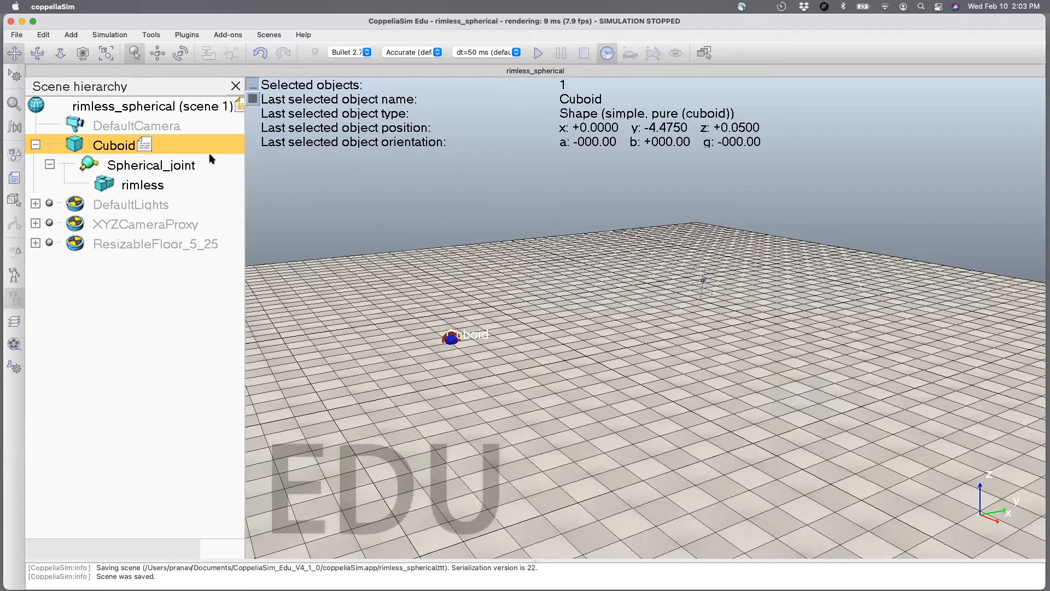
Create a new empty scene alongside rimless_spherical.
click(17, 34)
click(33, 48)
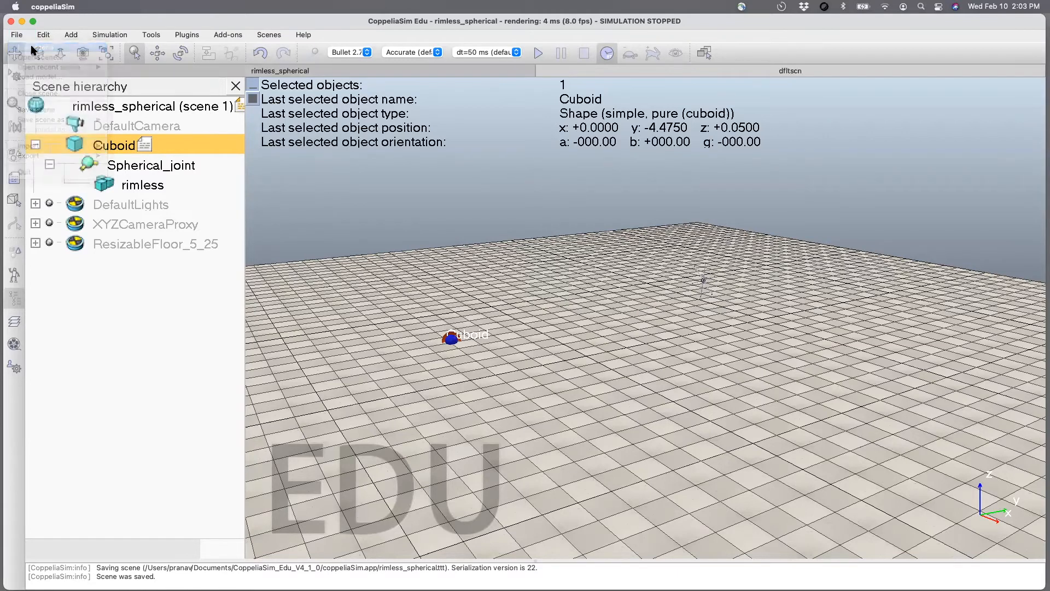
scroll(476, 368, up, 5)
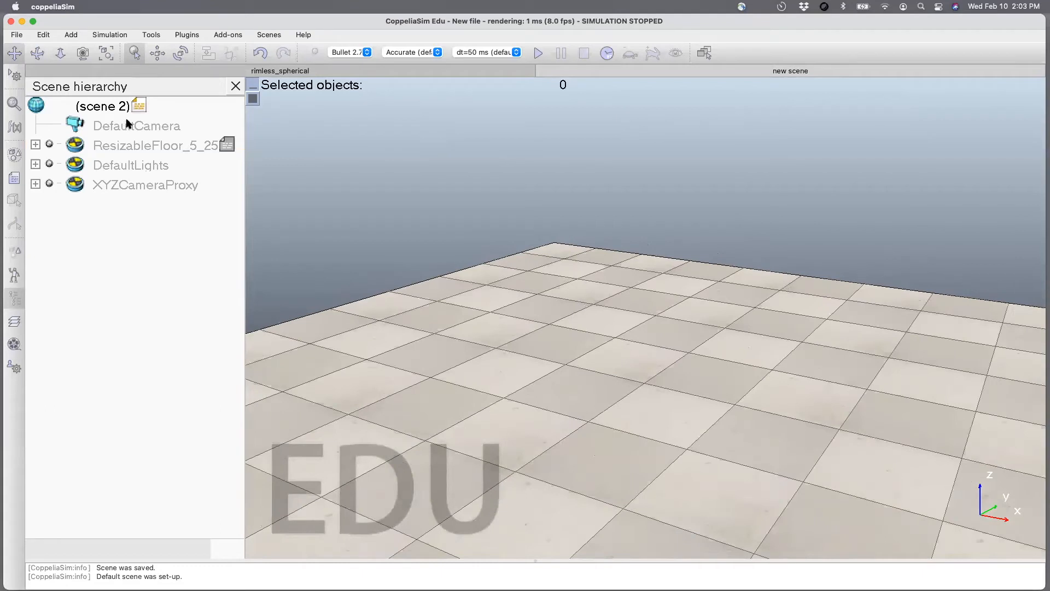
Copy the rimless wheel from the rimless_spherical scene and paste it into the new scene.
click(267, 72)
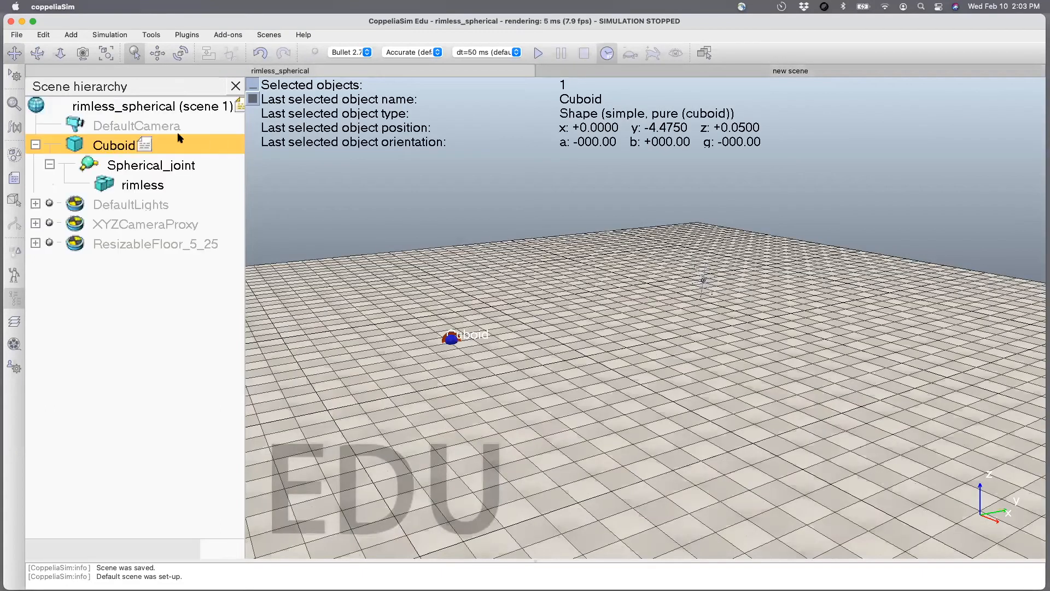
click(113, 187)
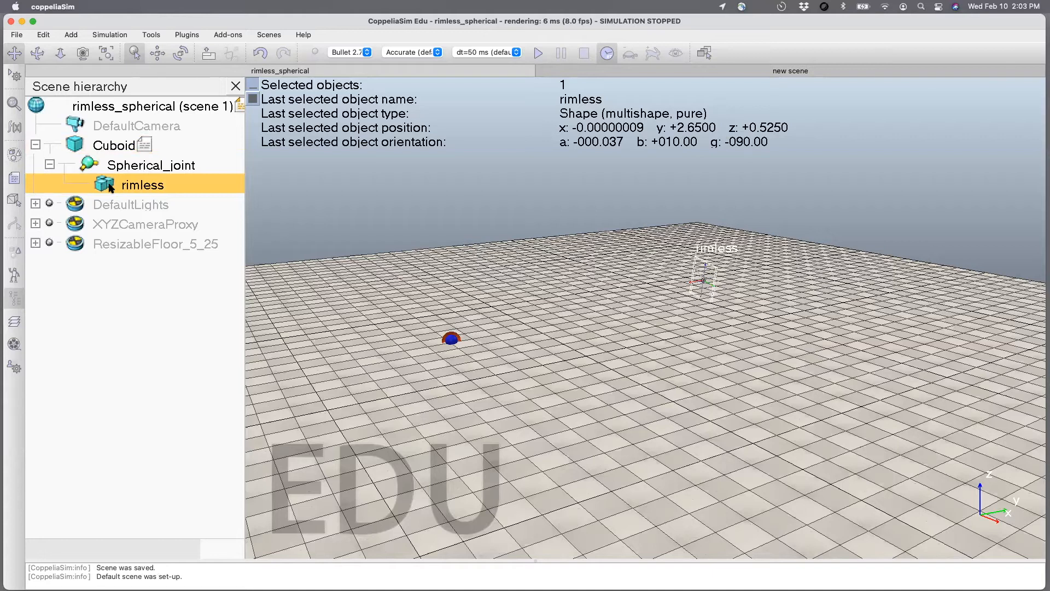
key(ctrl+c)
click(448, 104)
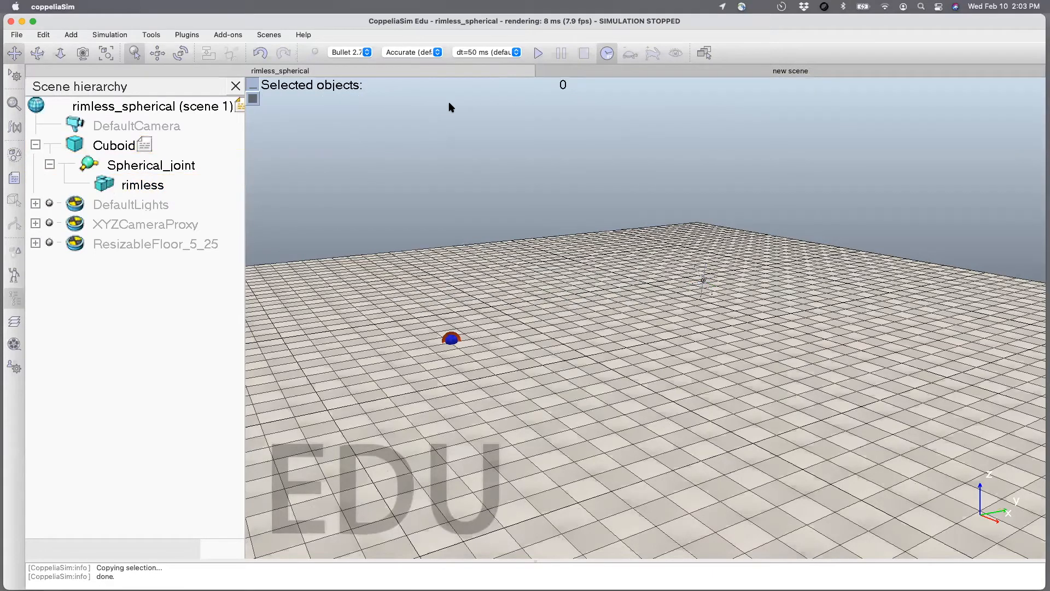
click(606, 70)
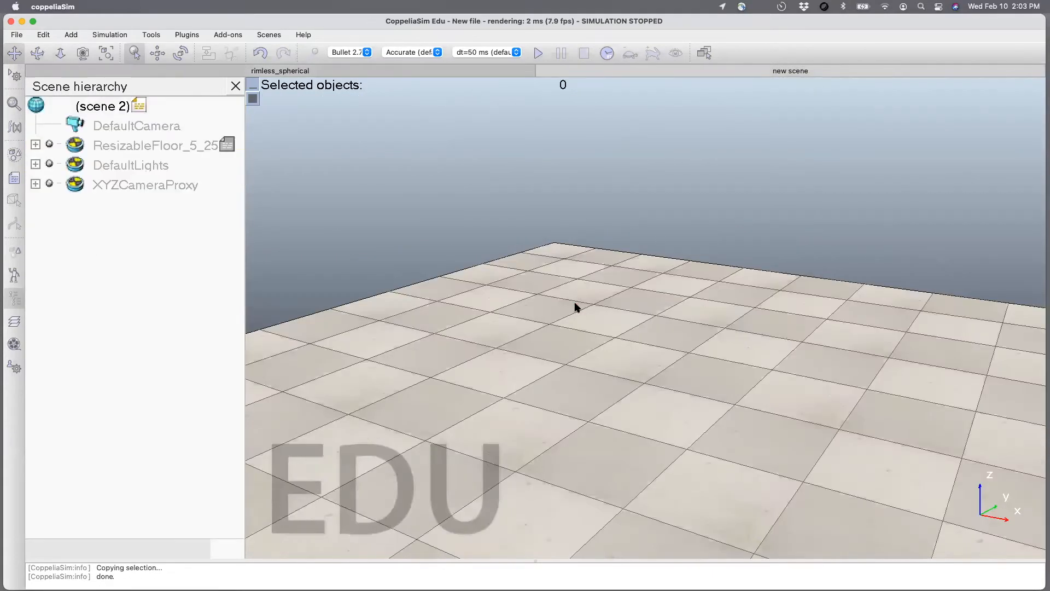
key(ctrl+v)
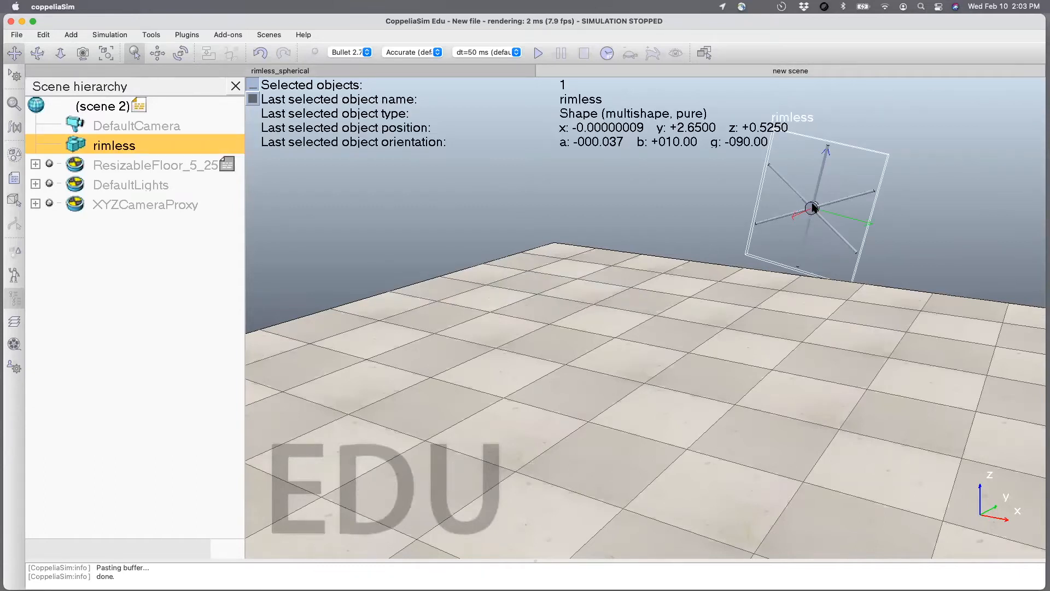
Move the rimless wheel along the world Y axis to about y -0.15 m, and test it with a short simulation.
click(158, 53)
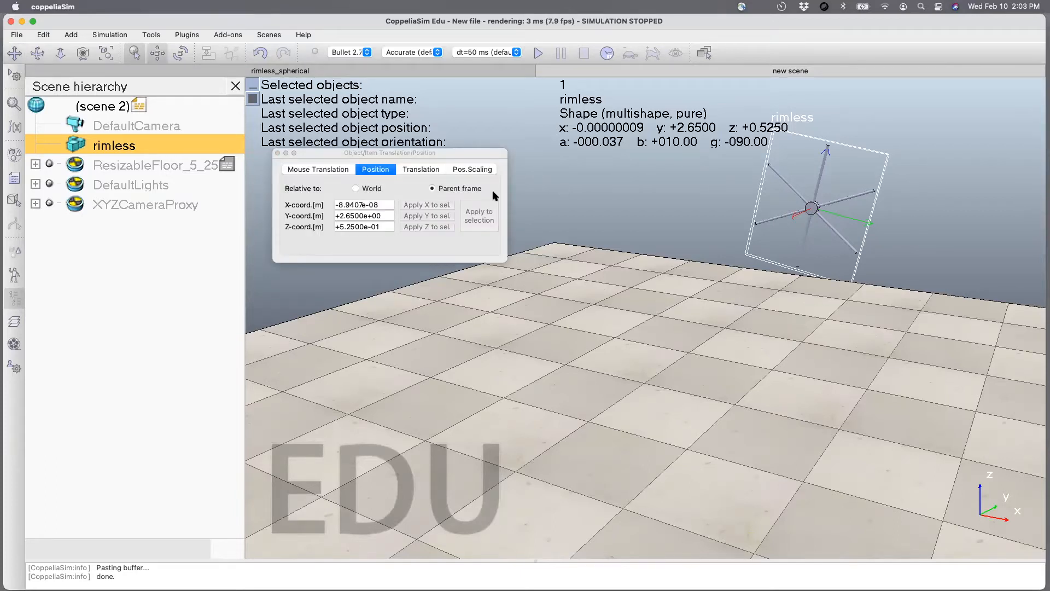
click(419, 170)
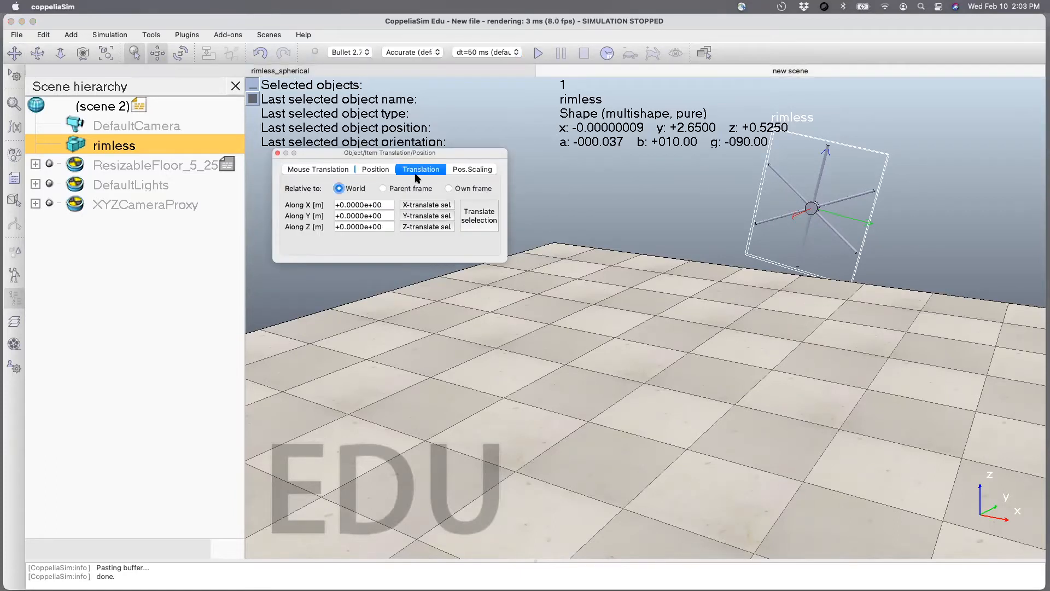
click(321, 170)
click(377, 170)
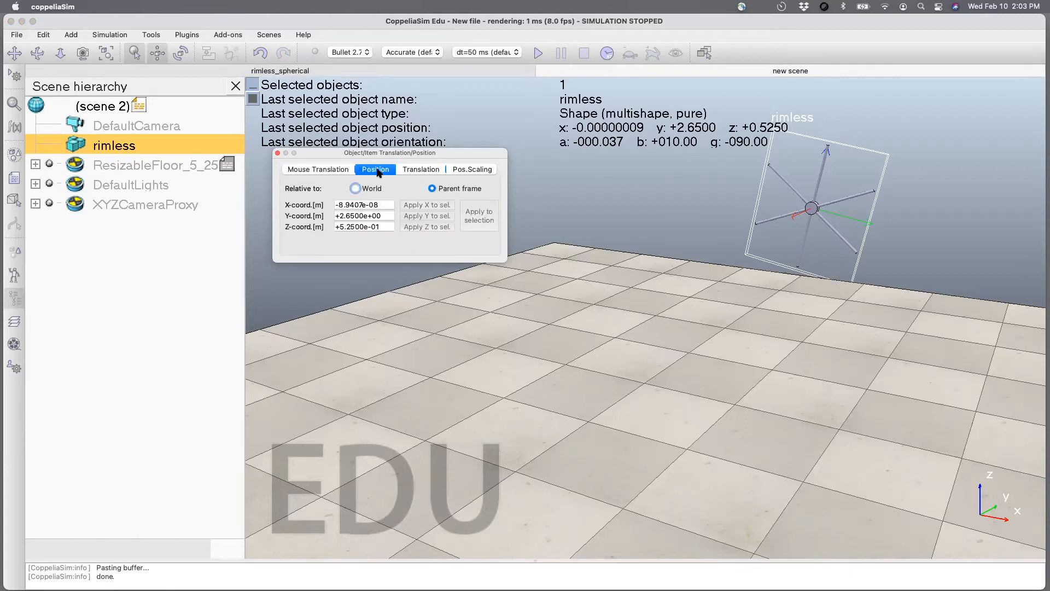
click(324, 170)
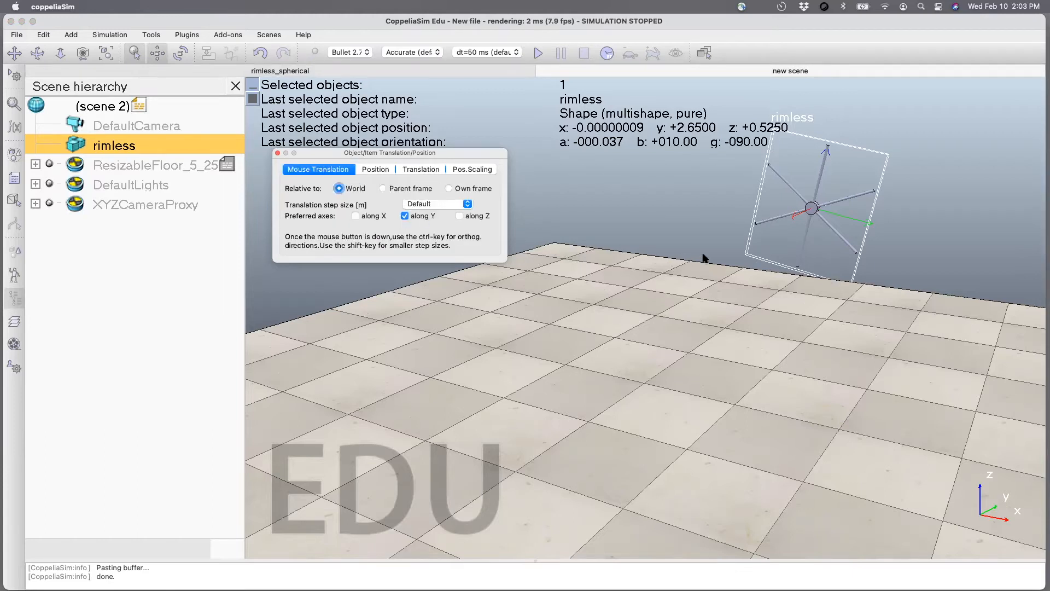
click(797, 214)
drag(812, 210, 492, 350)
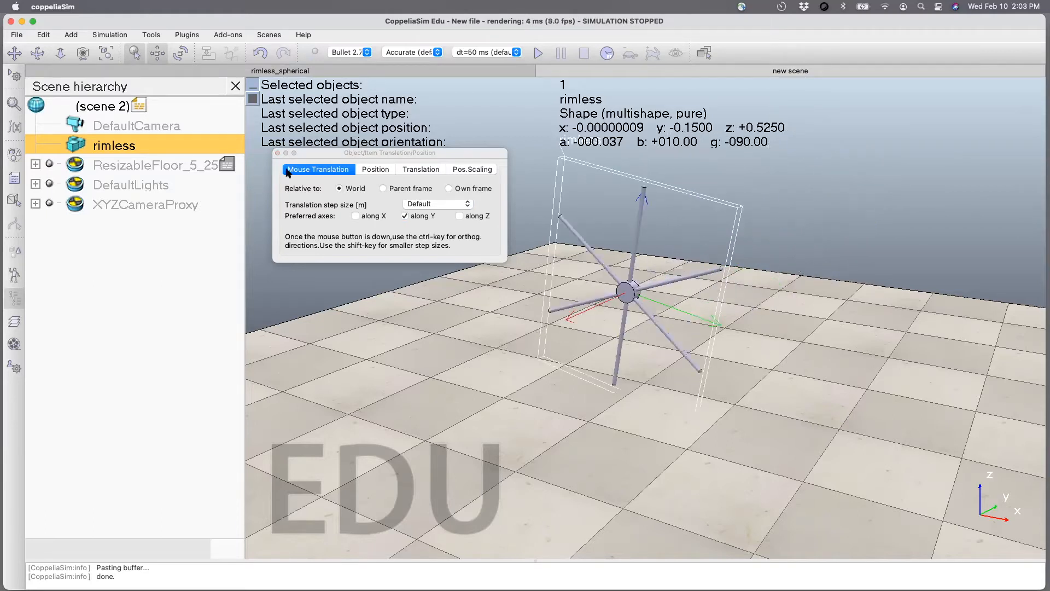
click(277, 153)
click(539, 53)
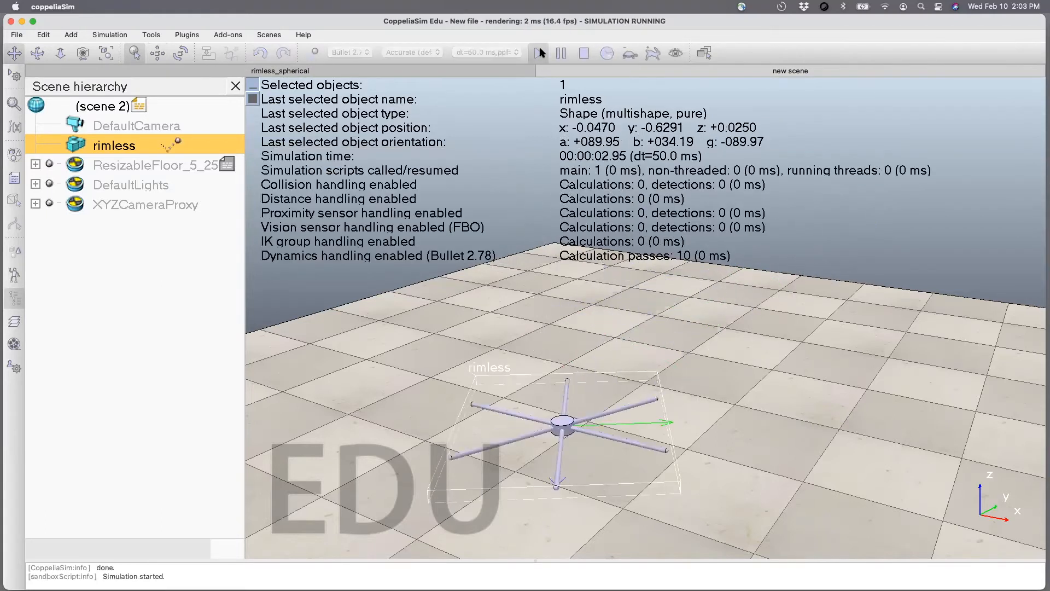
click(583, 53)
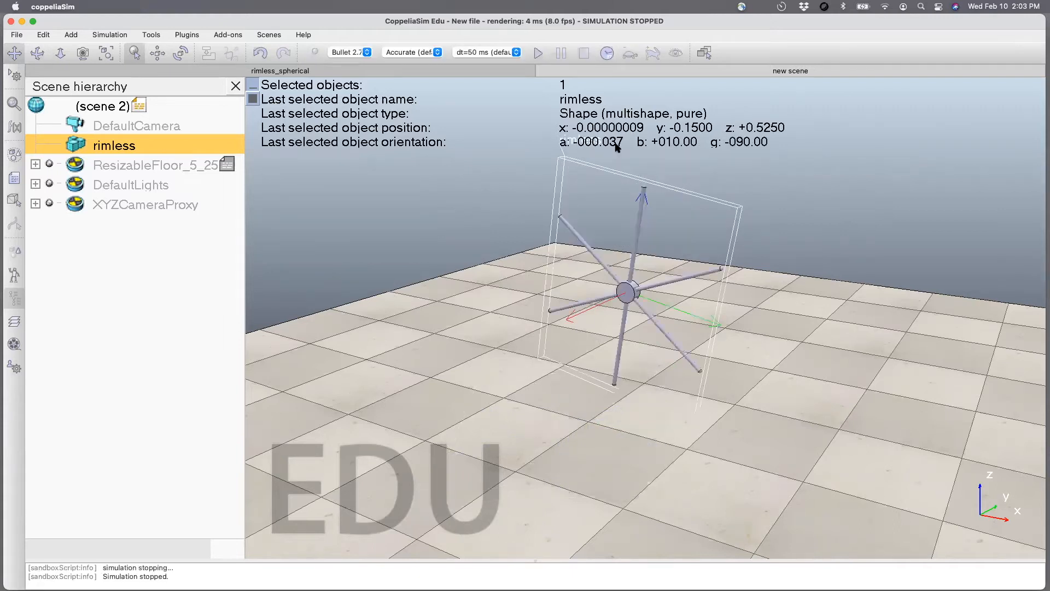
Save the new scene as rimless_two.ttt beside the rimless_spherical scene file.
key(super+s)
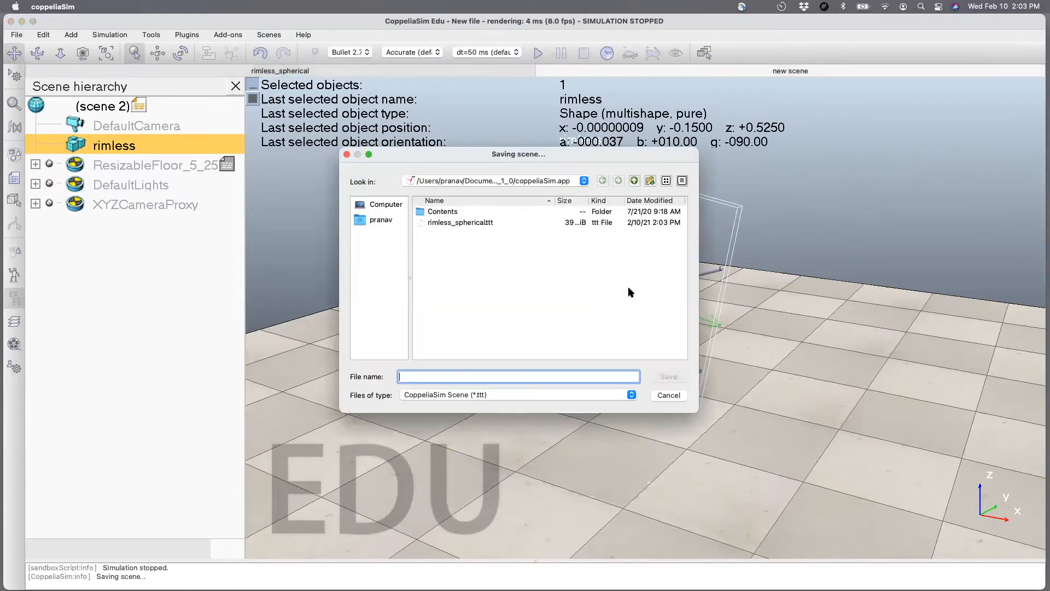
click(469, 223)
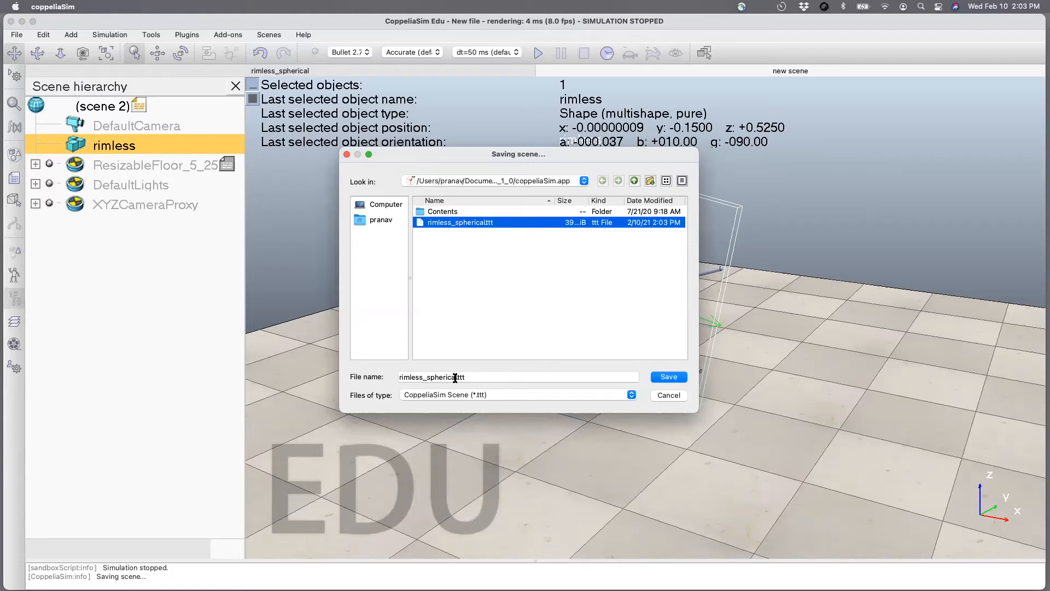
drag(454, 377, 426, 378)
text(two)
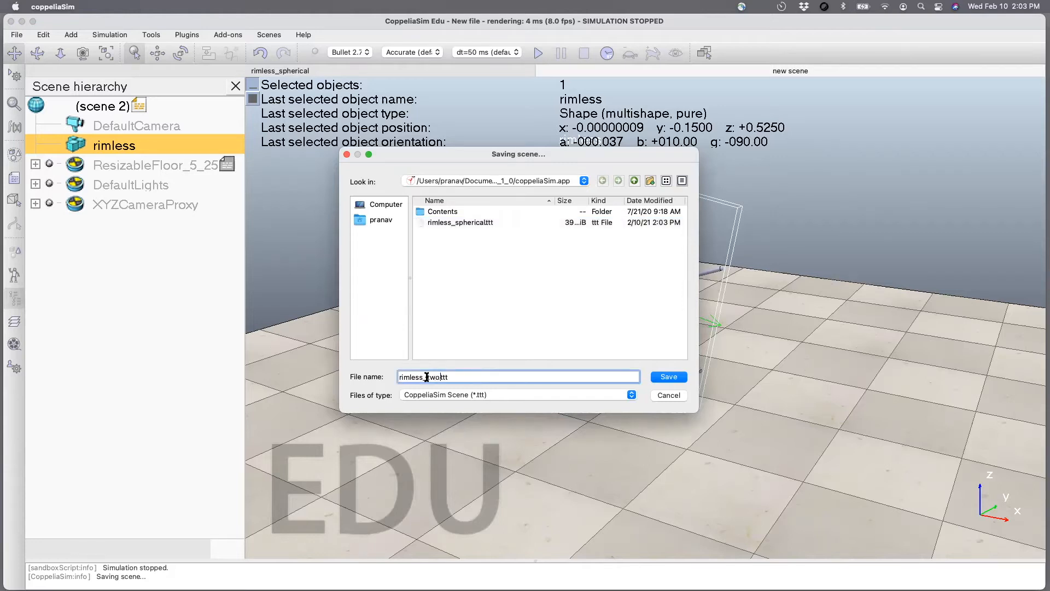
key(Return)
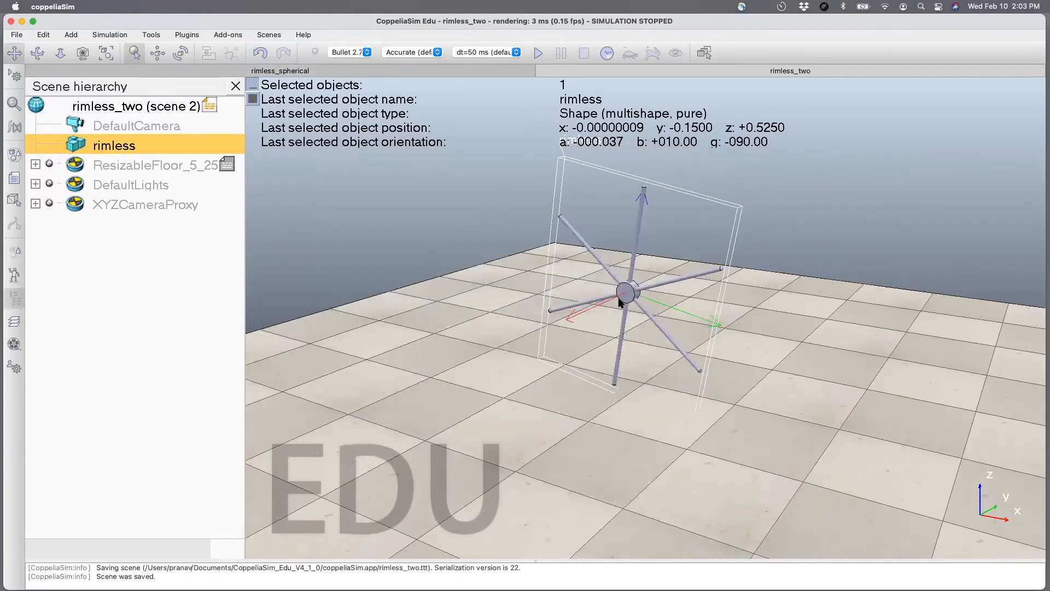
Duplicate the rimless wheel as a child of the original, and open the copy's position settings relative to the parent frame.
key(super+c)
key(super+v)
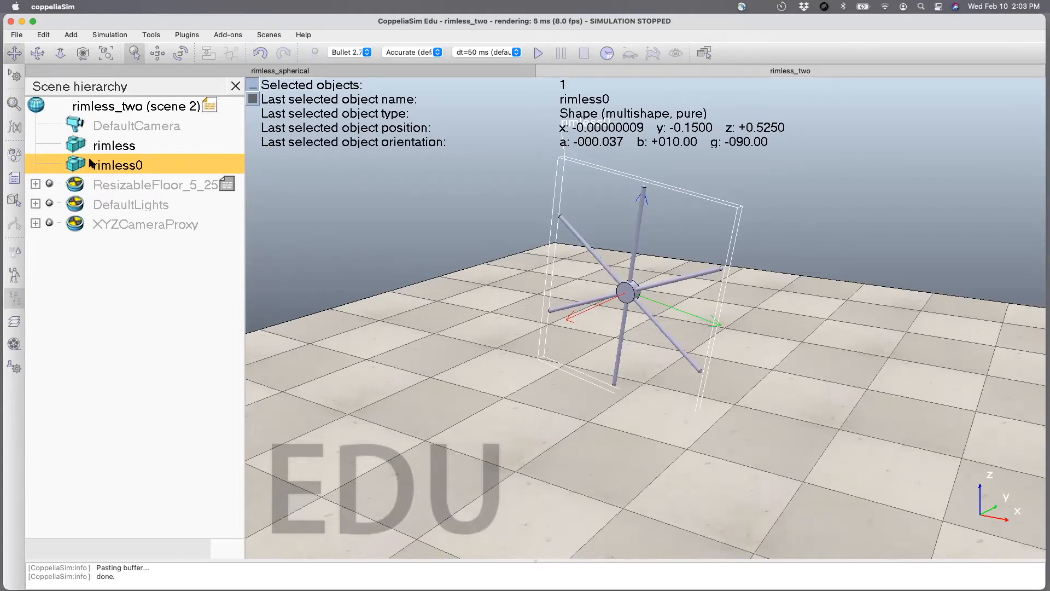
drag(87, 163, 91, 145)
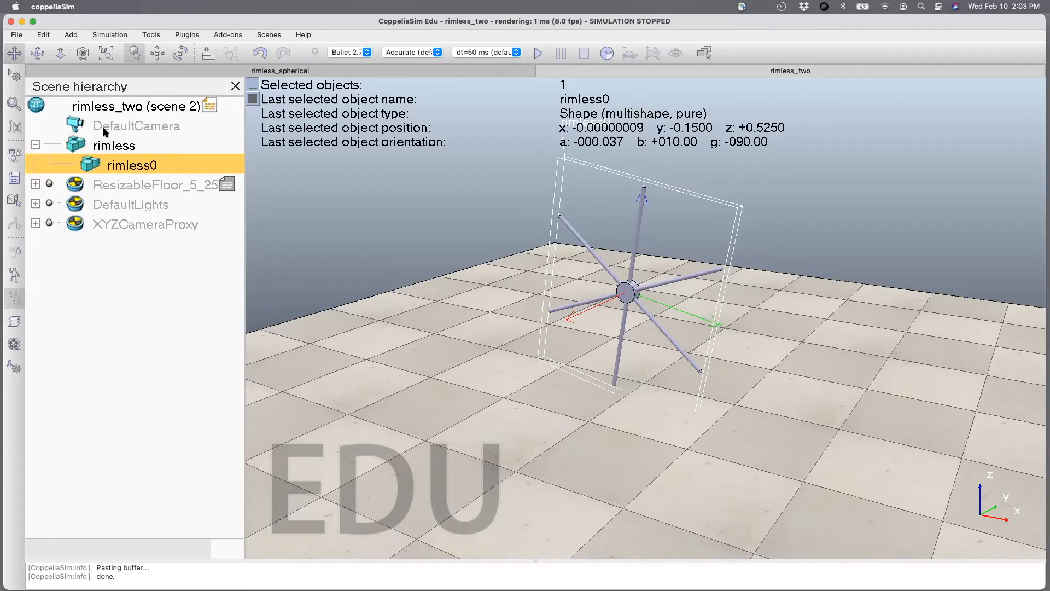
click(158, 54)
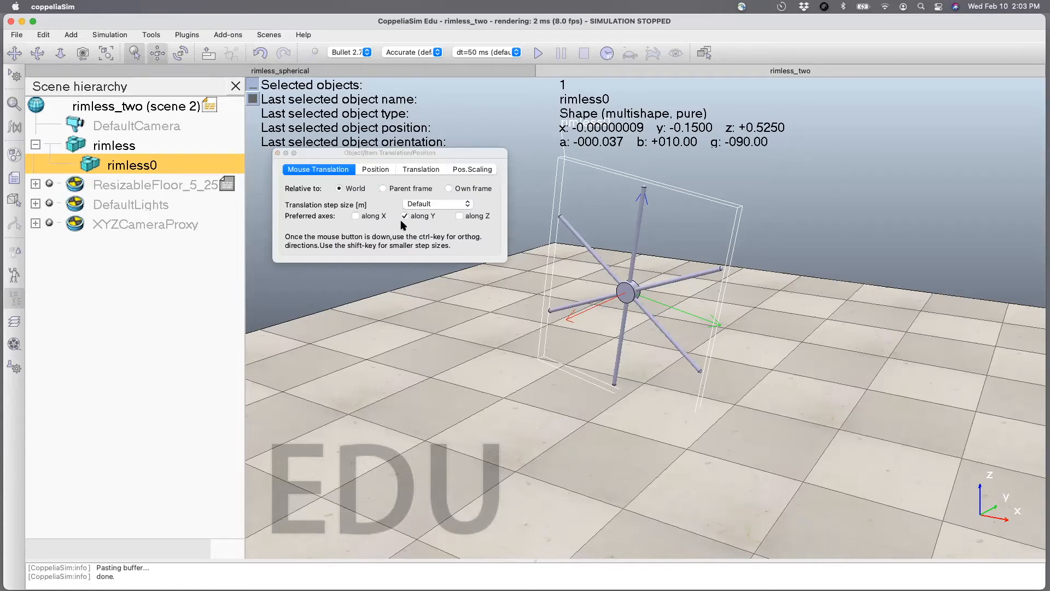
click(374, 169)
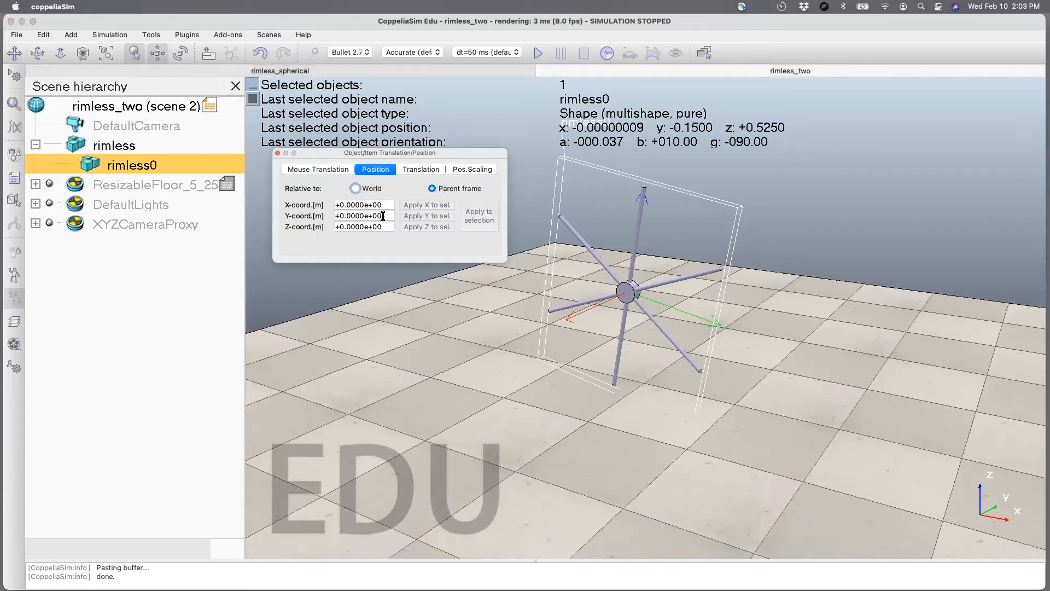
Try offsetting the copied wheel 0.1 m along the parent frame's Y axis, and clear that offset again.
click(383, 216)
text(0.1)
key(Return)
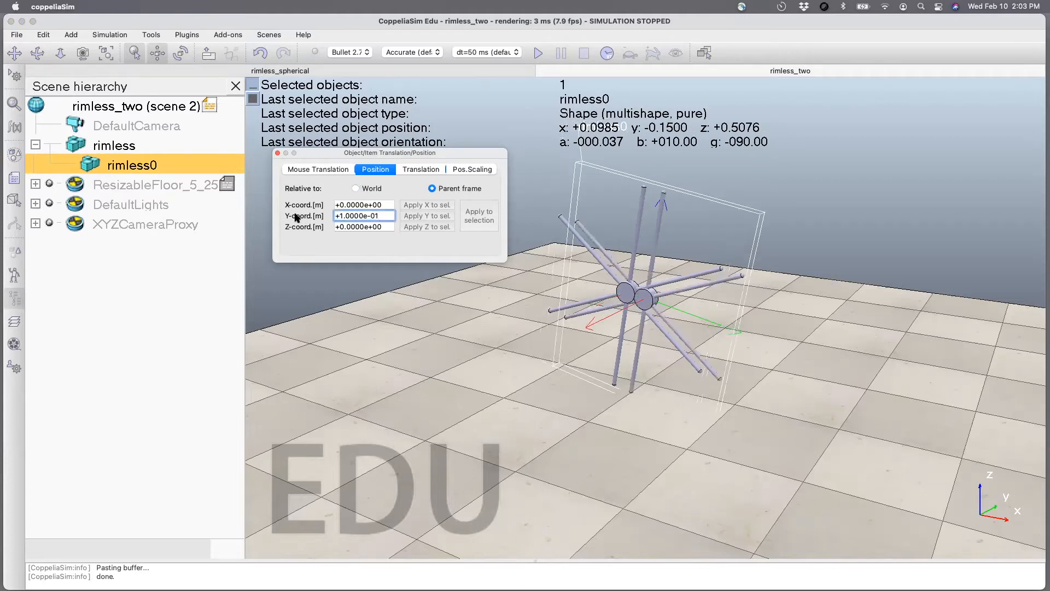
key(BackSpace)
key(BackSpace)
key(BackSpace)
key(BackSpace)
key(BackSpace)
key(BackSpace)
key(BackSpace)
key(BackSpace)
key(BackSpace)
key(BackSpace)
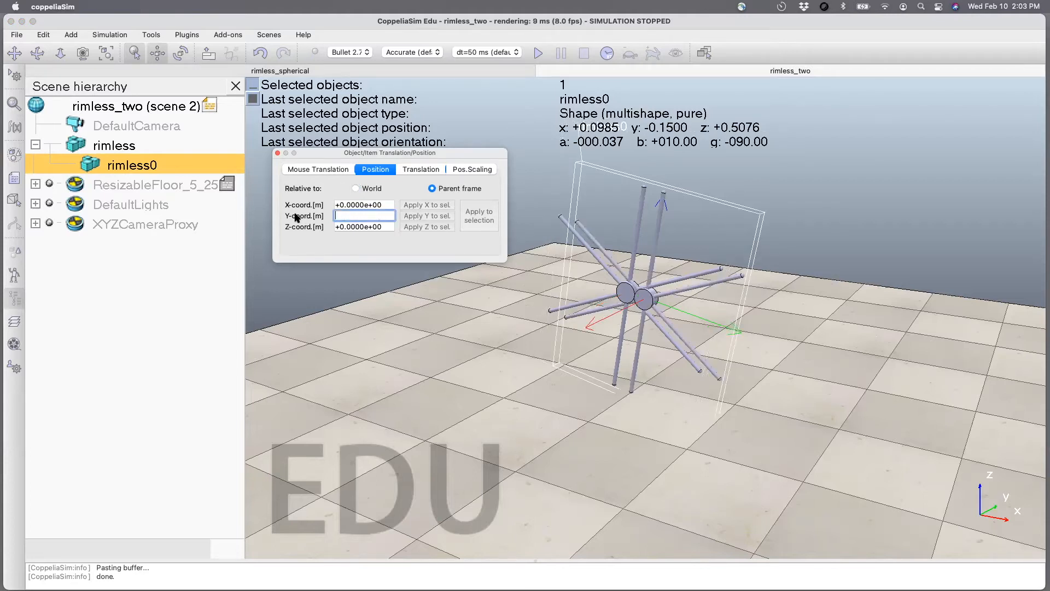
key(Return)
Try offsetting the copied wheel 0.1 m along the parent frame's X axis.
drag(385, 204, 333, 205)
text(0.1)
key(Return)
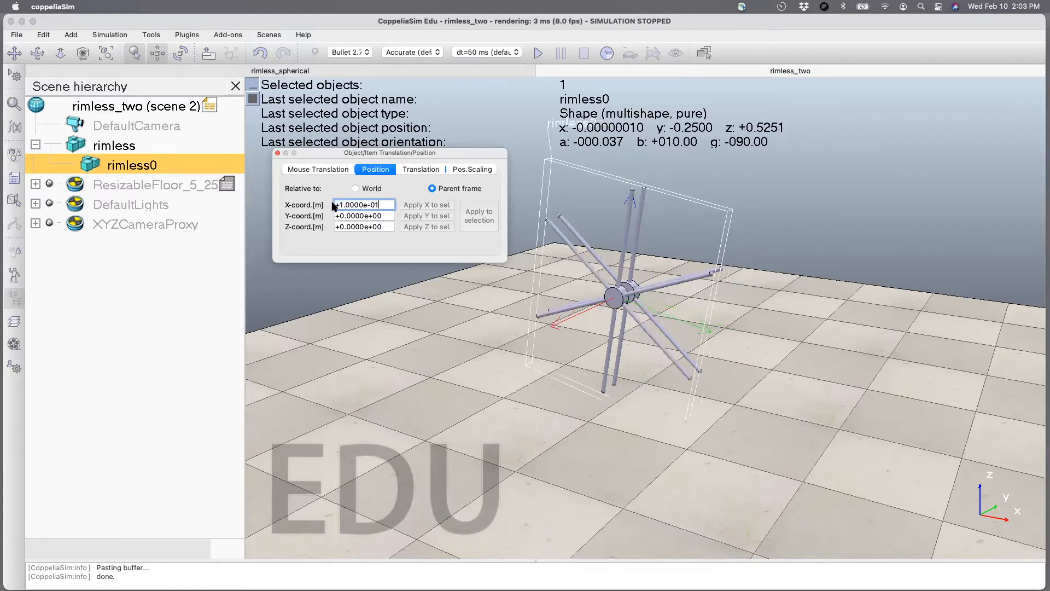
Set the copied wheel's X coordinate relative to the parent frame to 0.25 m, and inspect the spacing between both wheels.
drag(379, 207, 309, 204)
text(0.)
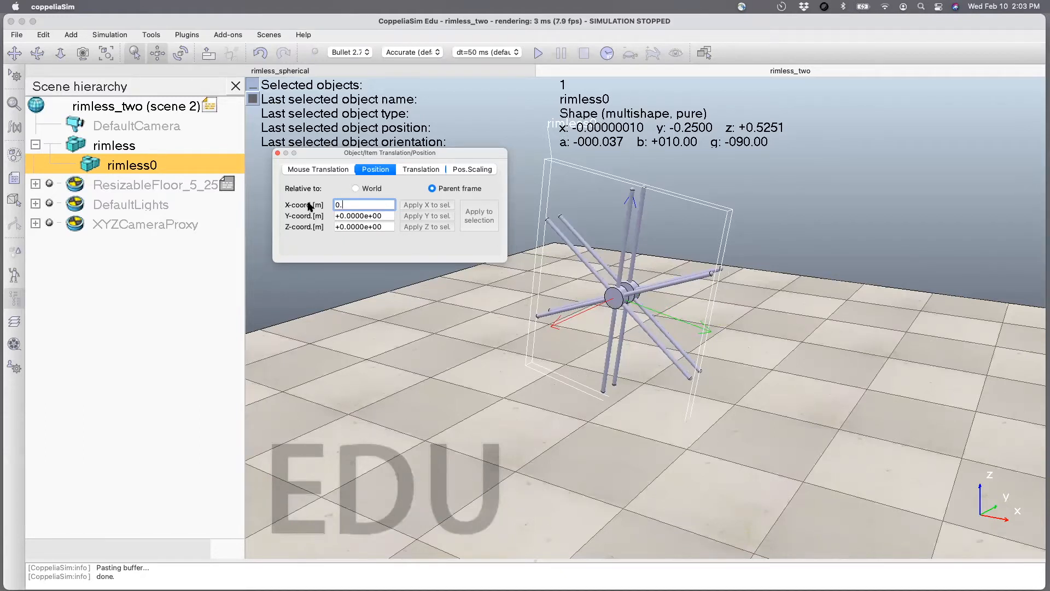
text(25)
key(Return)
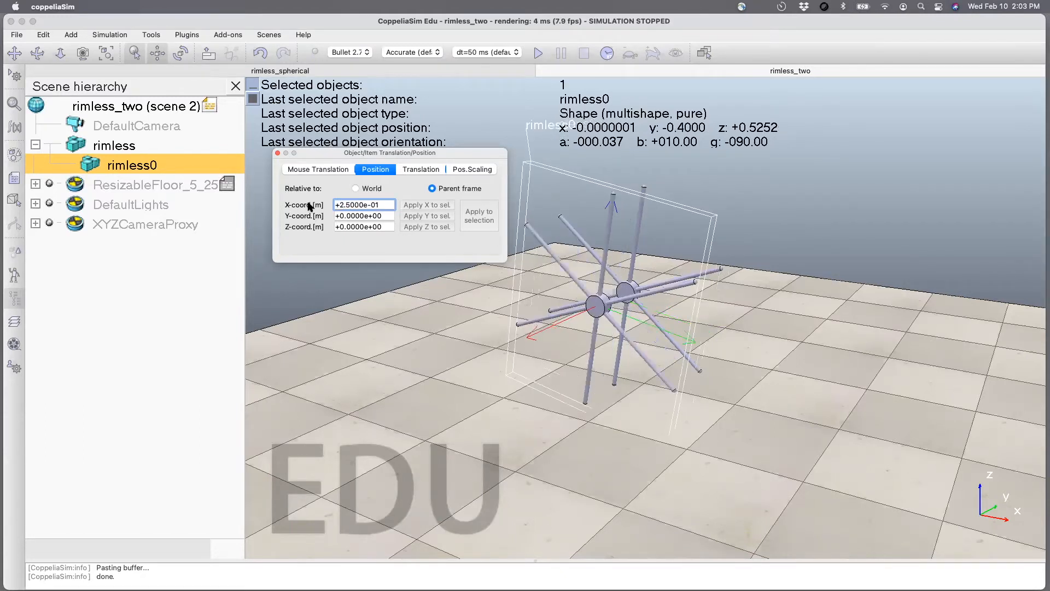
click(278, 153)
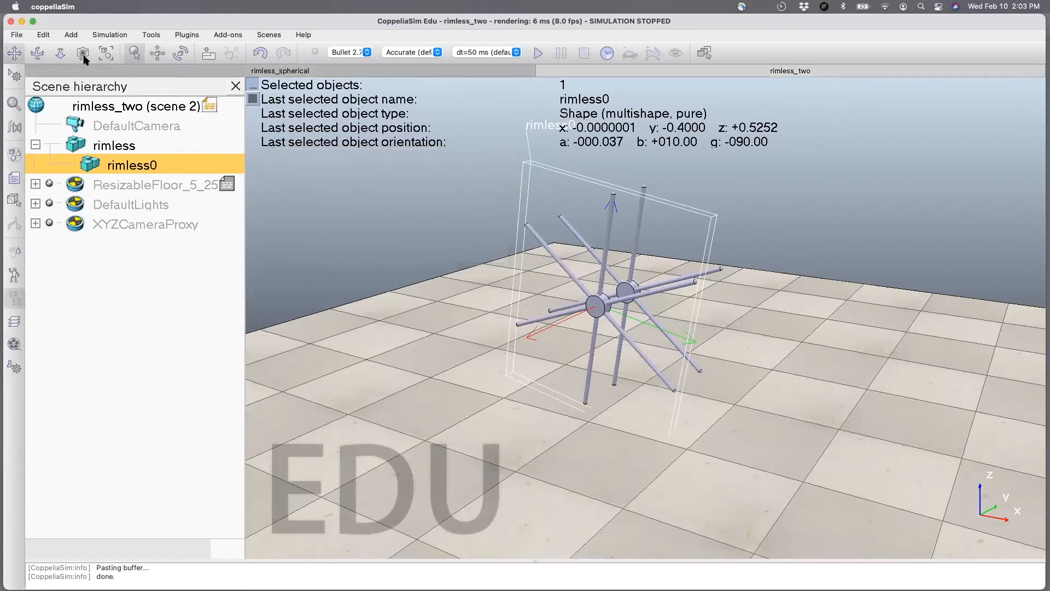
click(37, 53)
drag(553, 417, 510, 424)
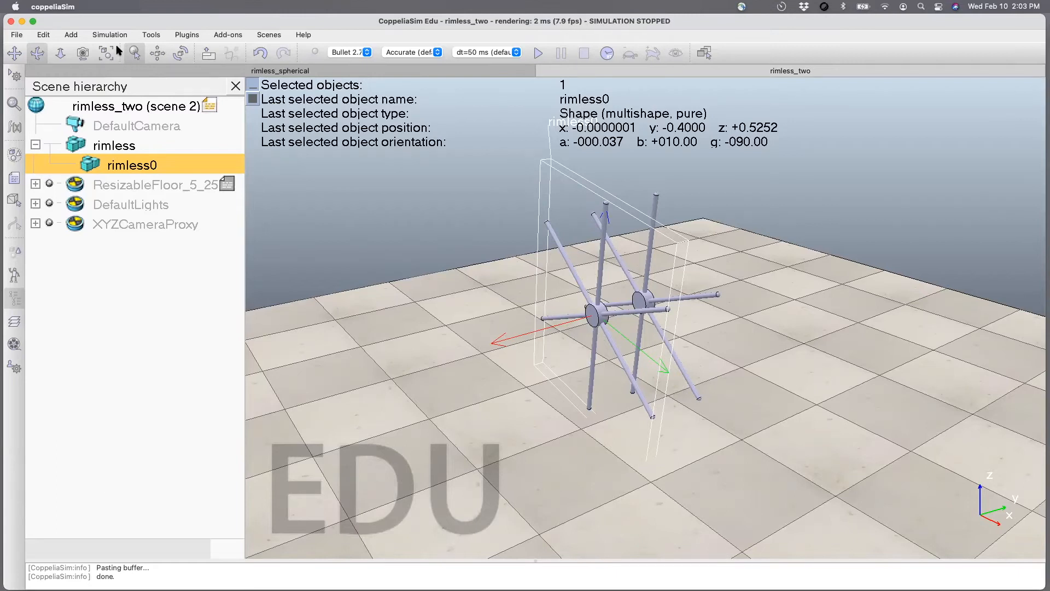
Add a primitive cylinder with X and Z sizes of 0.1 m and 32 sides to the scene.
click(77, 35)
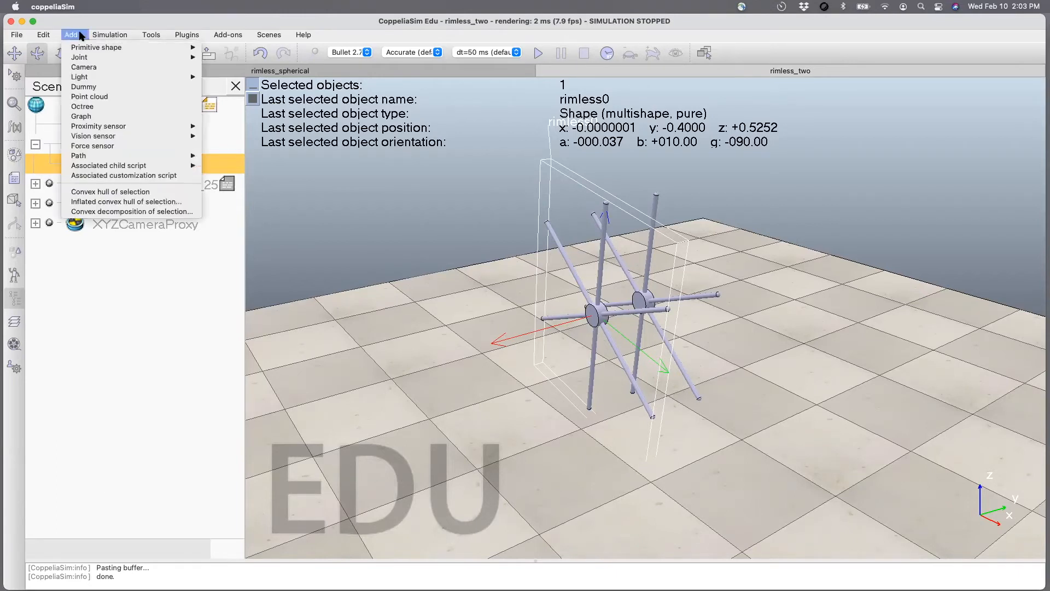
mouse_move(83, 48)
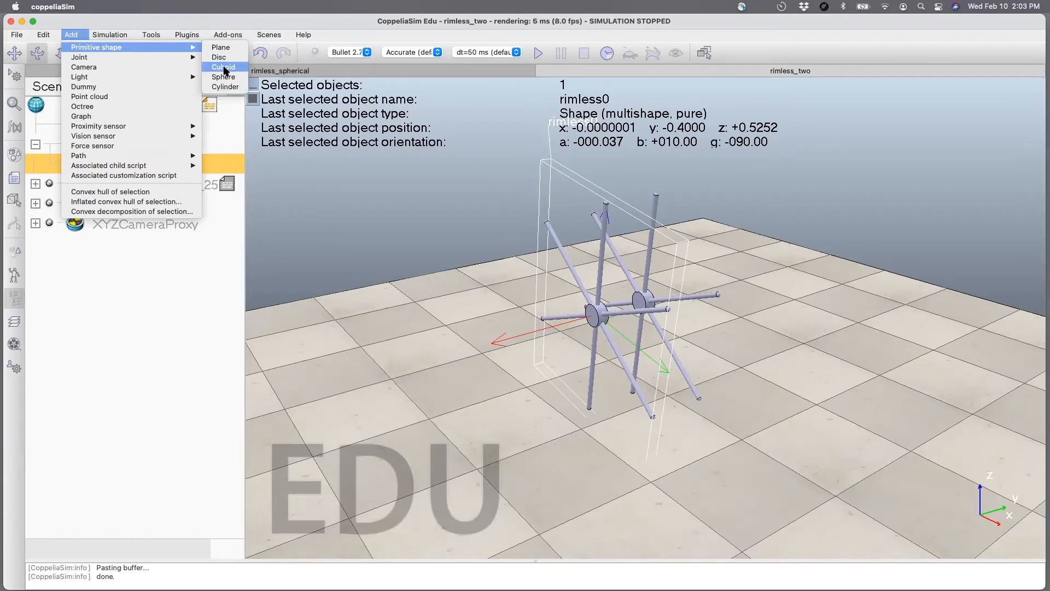
click(225, 87)
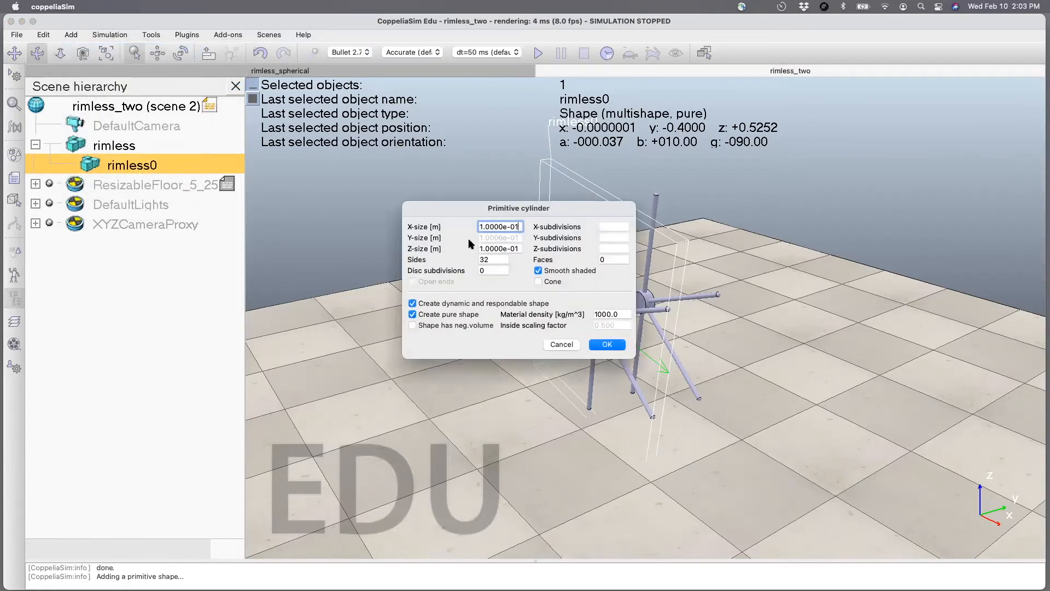
click(604, 344)
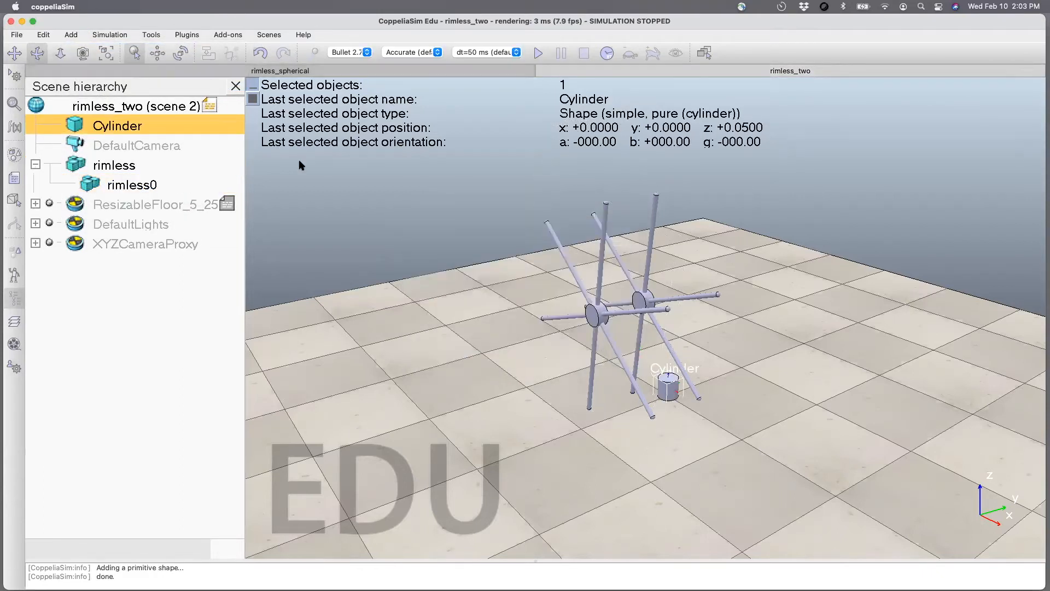
Rotate the new cylinder to an alpha angle of 90 degrees relative to the world frame.
click(180, 54)
click(393, 216)
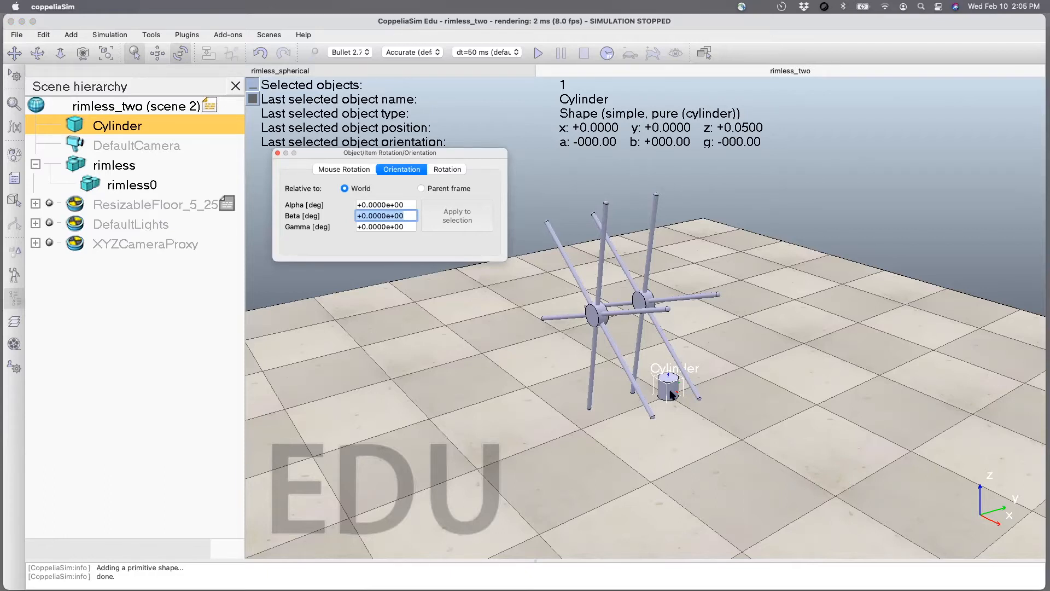
double_click(407, 206)
text(90)
key(Return)
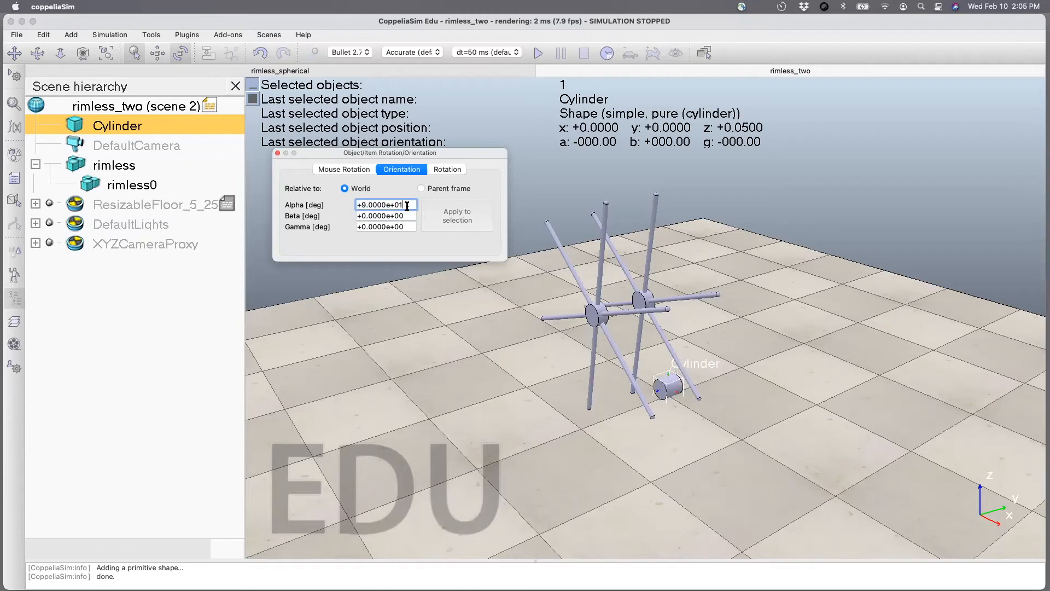
click(278, 154)
Check both wheels' positions, and resize the cylinder to a Z size of 0.25 m without keeping proportions.
click(113, 165)
click(114, 186)
click(107, 165)
click(112, 190)
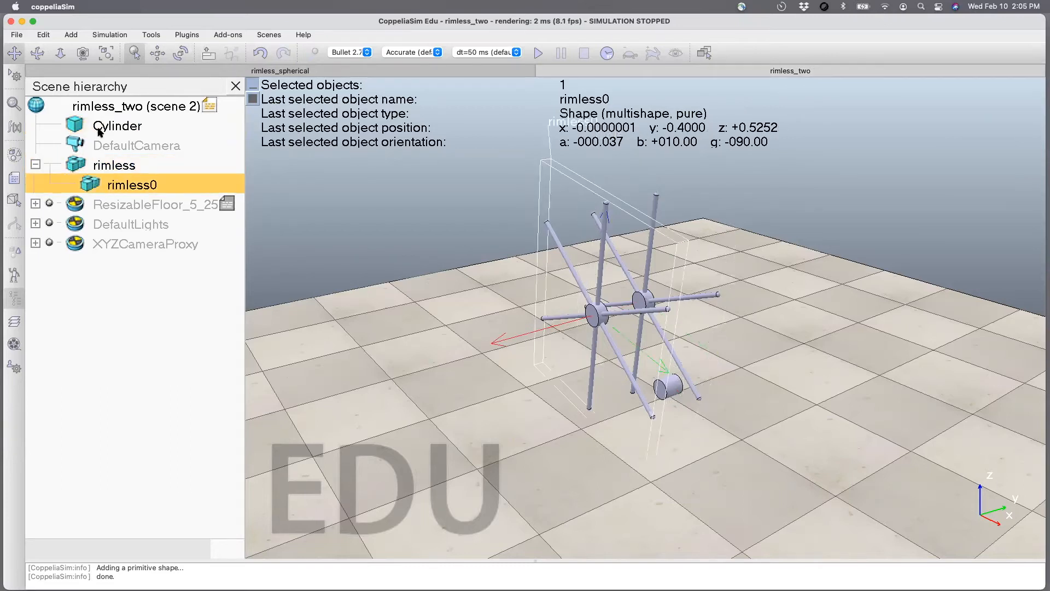
double_click(78, 128)
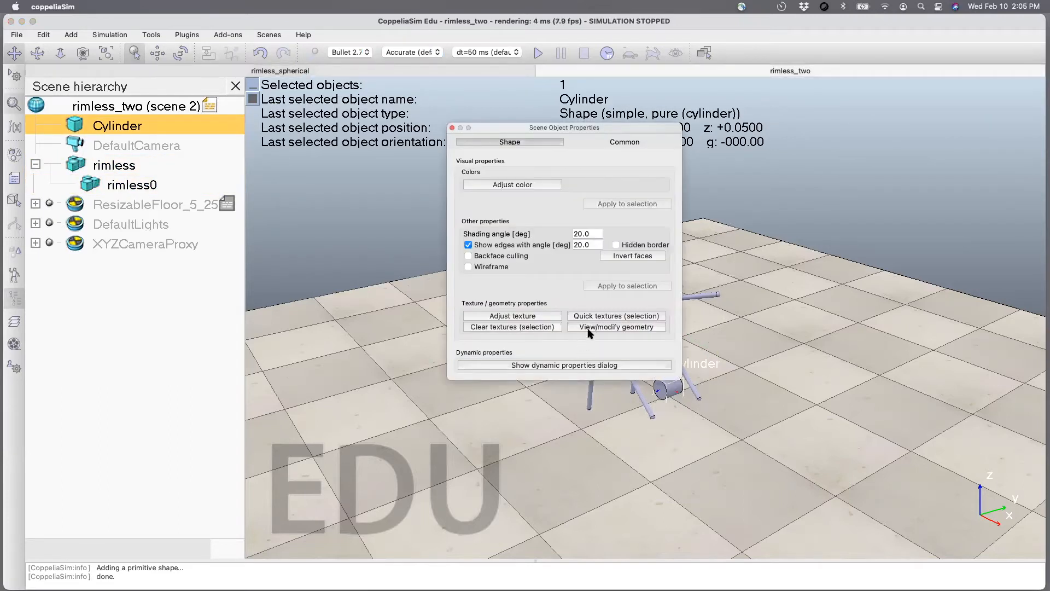
click(589, 328)
click(332, 124)
click(416, 173)
double_click(379, 173)
text(0.2)
key(Return)
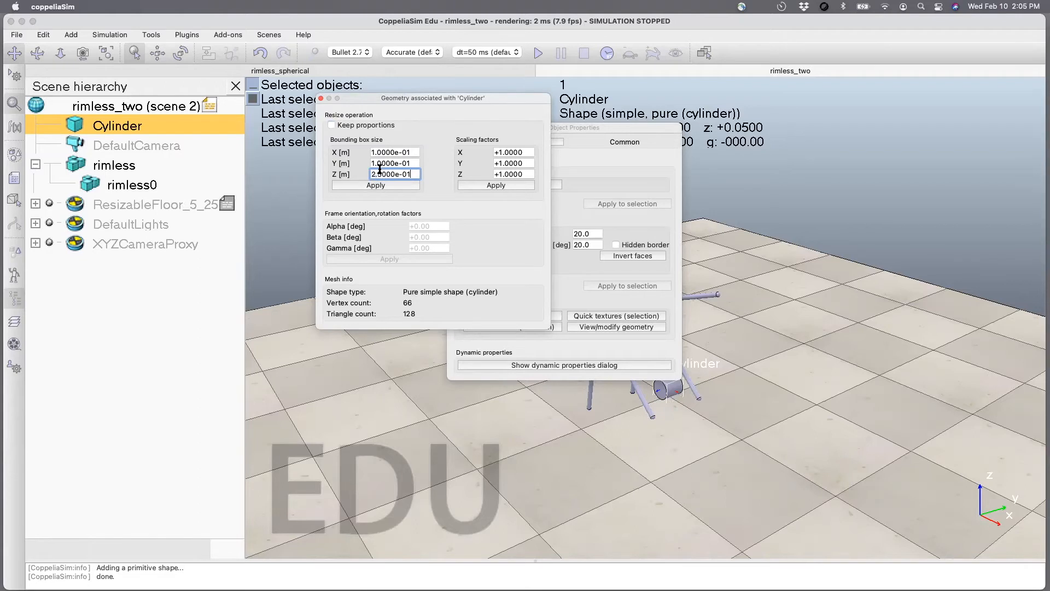
click(385, 186)
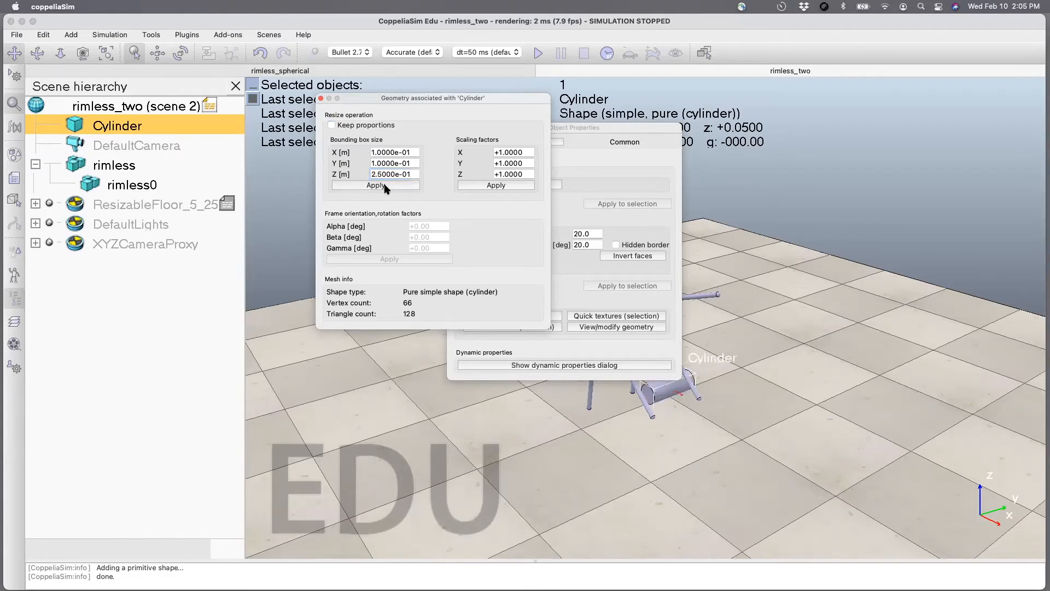
click(321, 99)
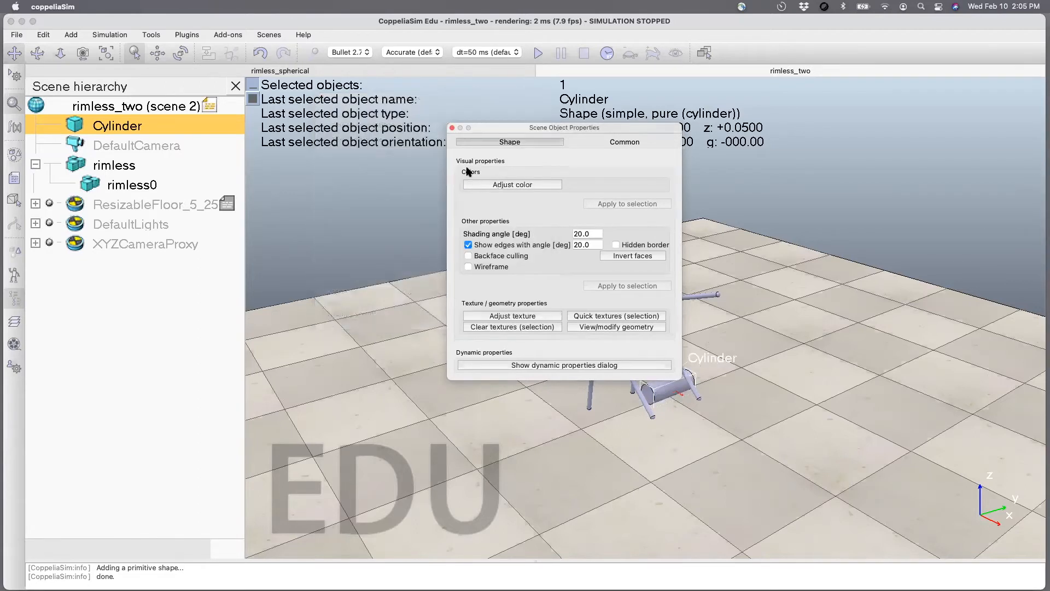
click(452, 128)
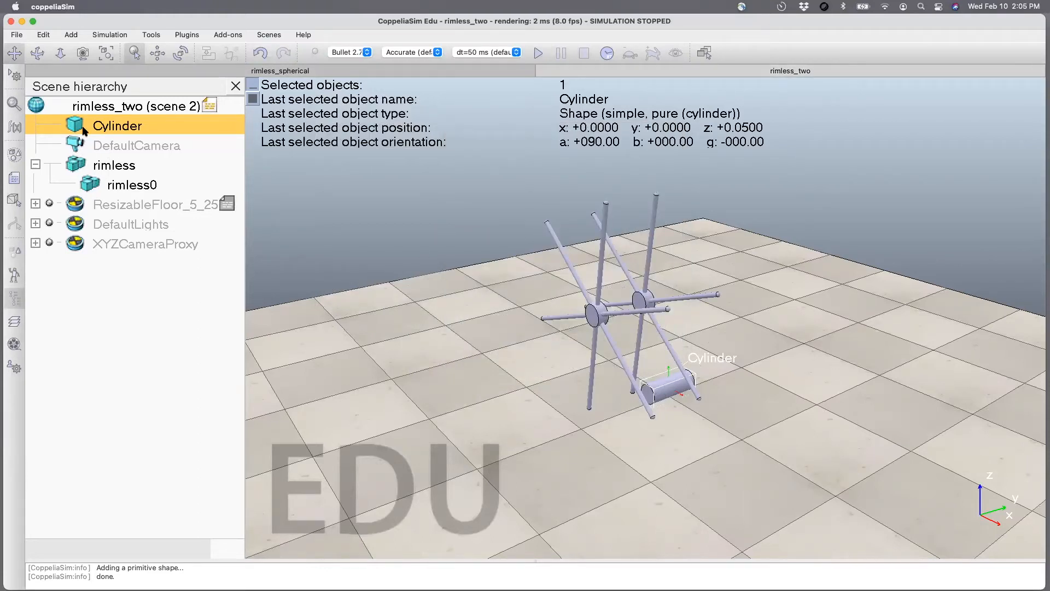
Make the cylinder a child of the original rimless wheel in the rimless_two scene.
drag(82, 131, 92, 170)
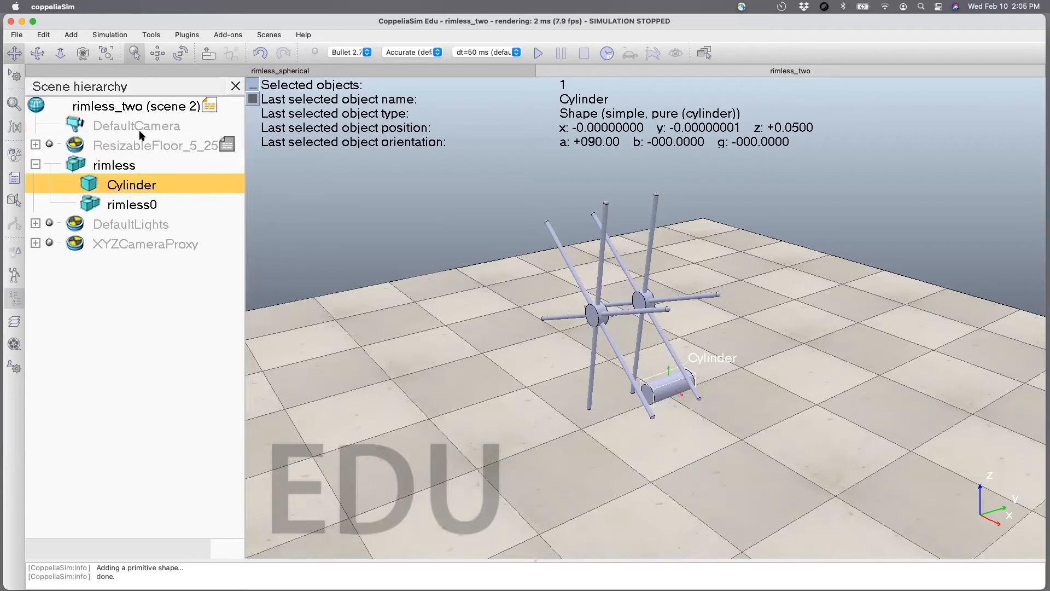
click(158, 71)
click(157, 53)
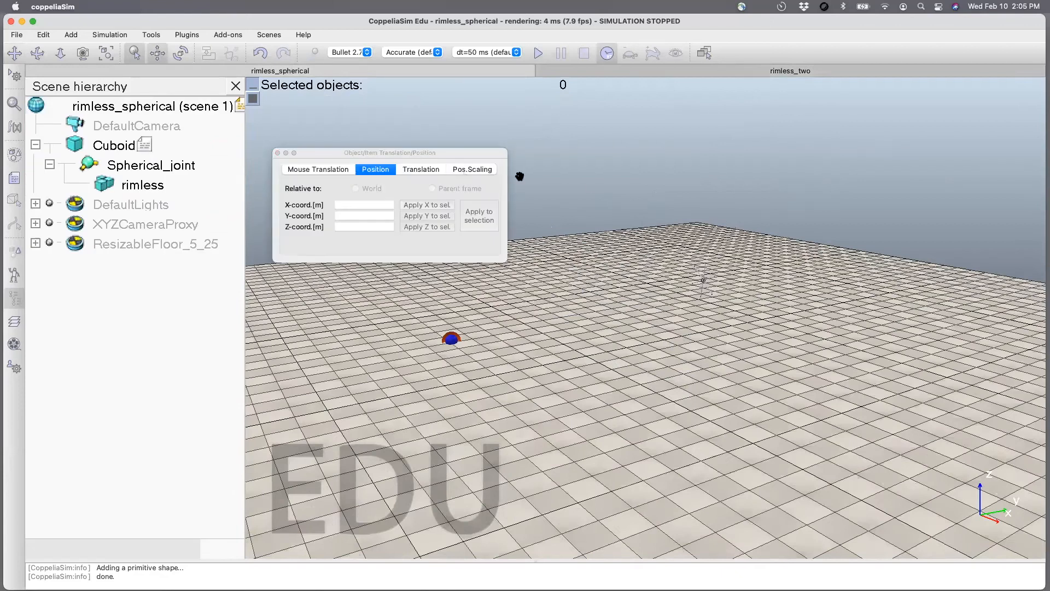
click(612, 73)
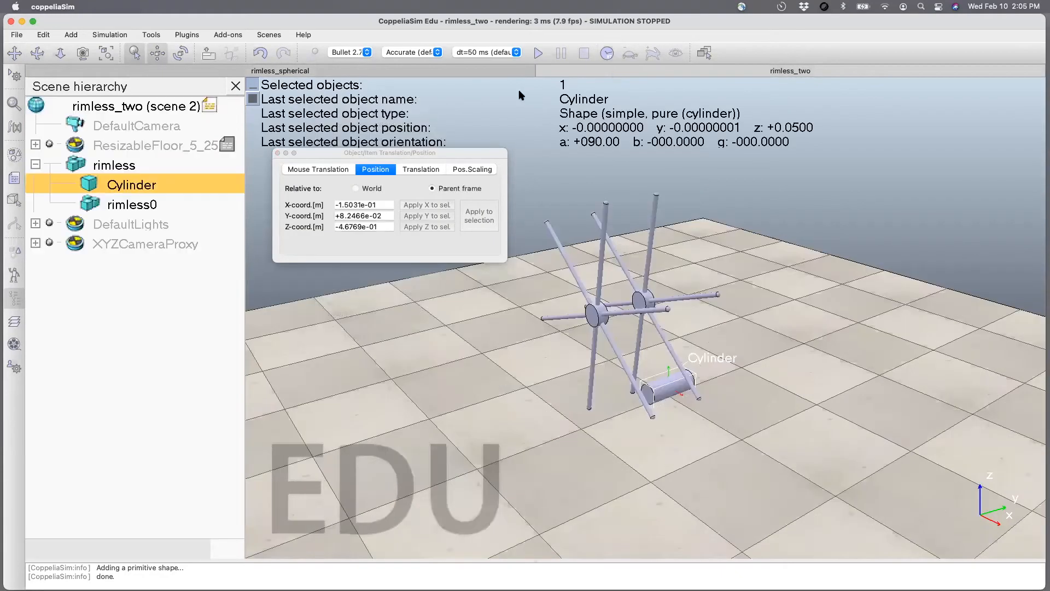
click(277, 153)
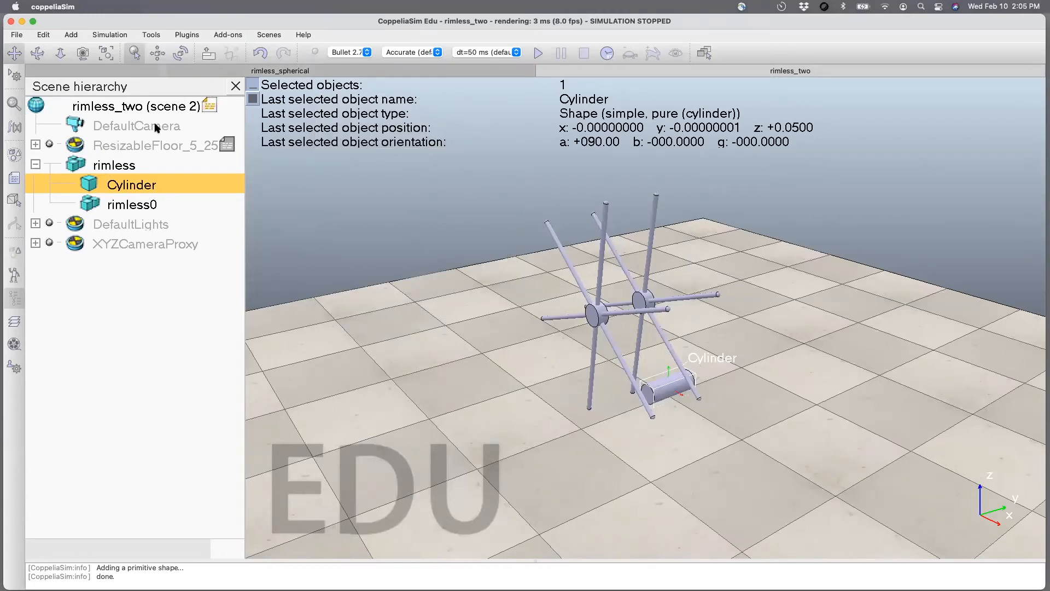
Set the cylinder's X, Y and Z coordinates relative to the parent frame to 0.
click(157, 53)
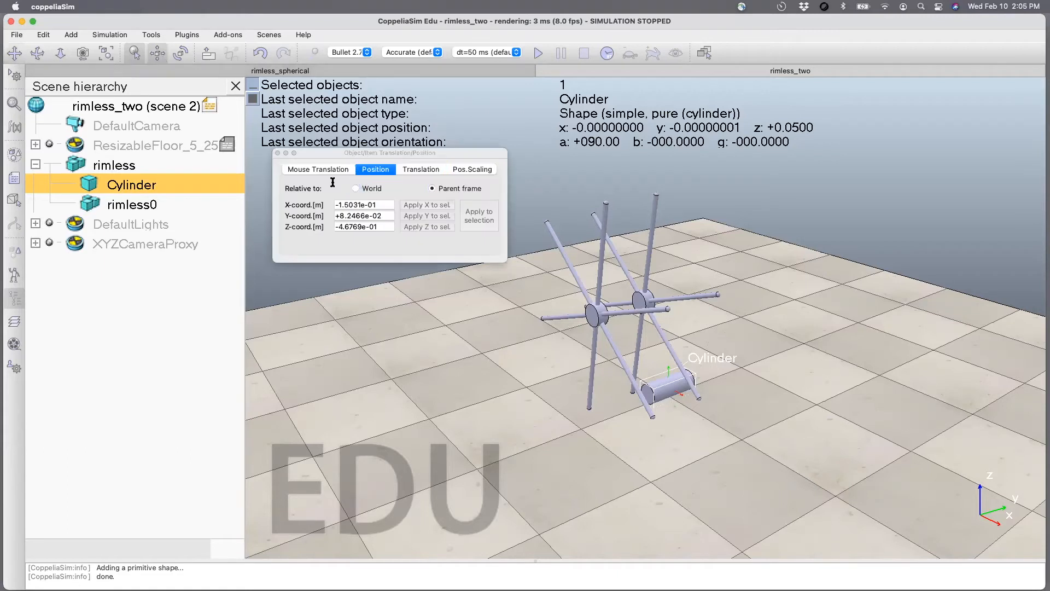
click(378, 207)
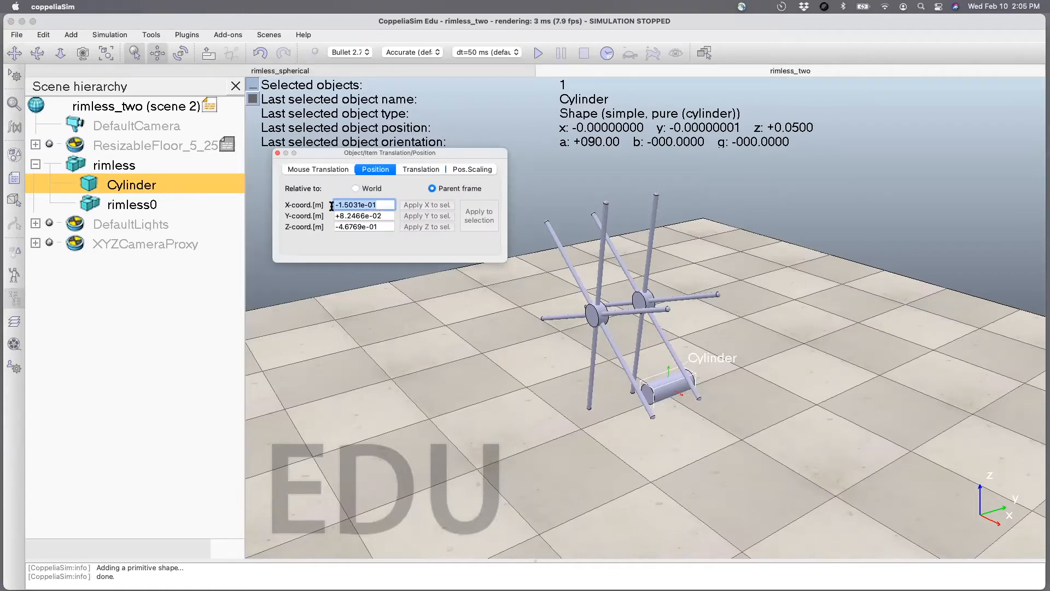
text(0)
key(Tab)
text(0)
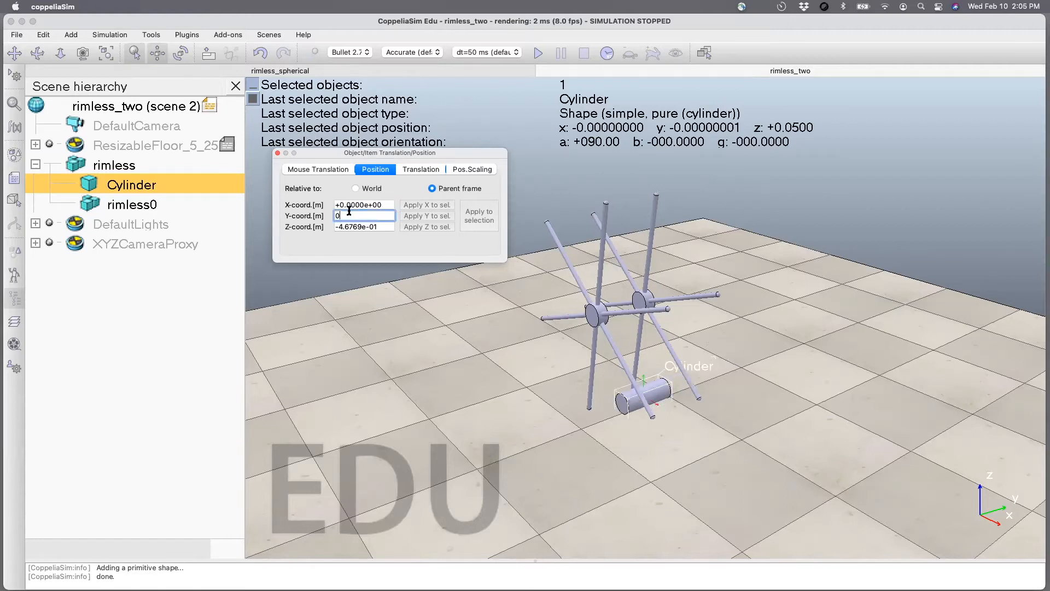
key(Tab)
text(0)
key(Tab)
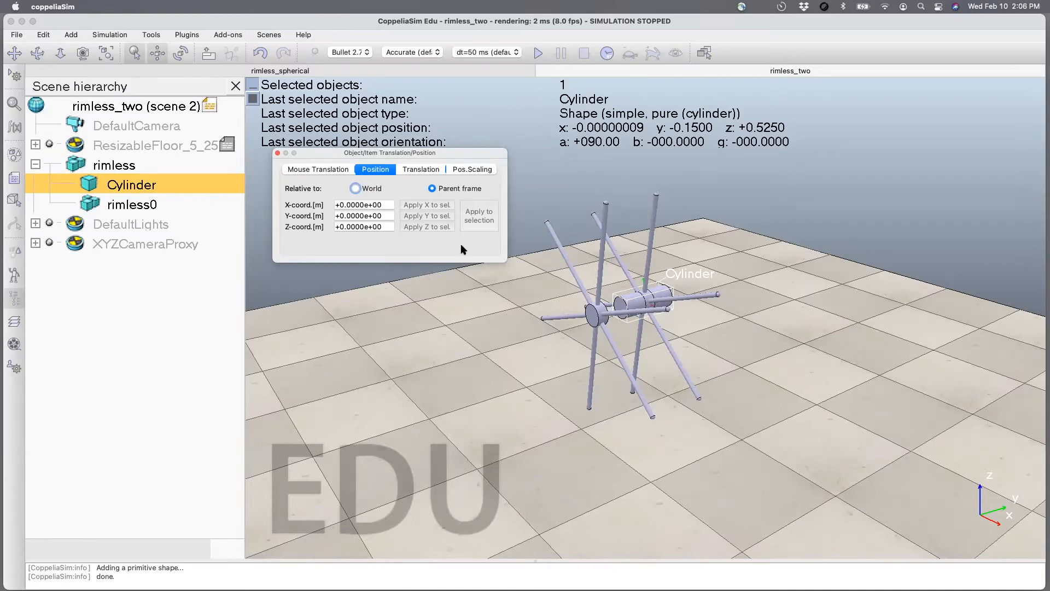
Try offsetting the cylinder -0.25 m along the parent frame's Z axis, and reset that coordinate to 0.
drag(386, 225, 306, 228)
text(-0)
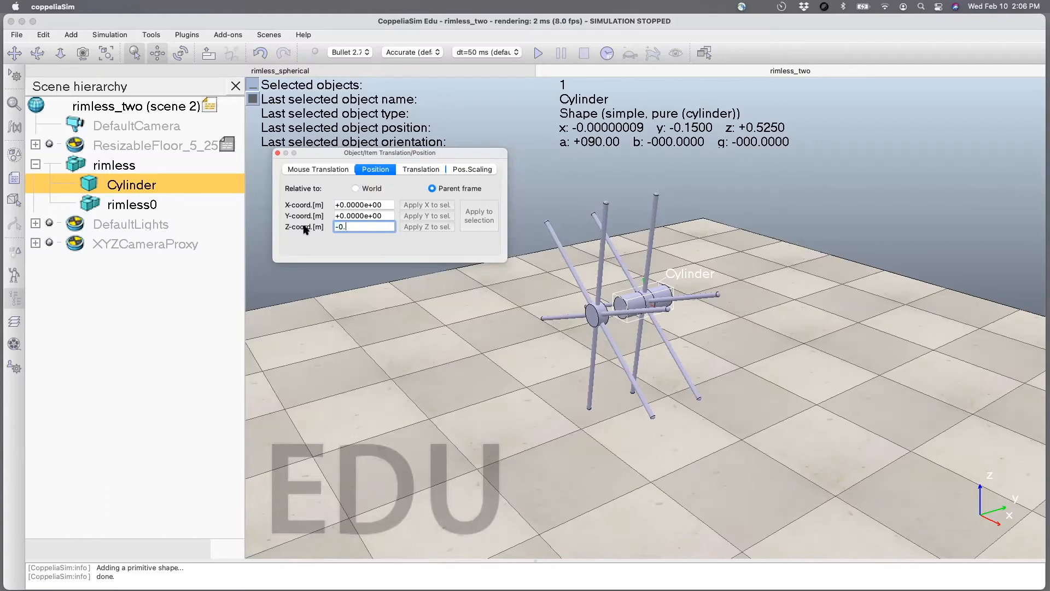
text(.25)
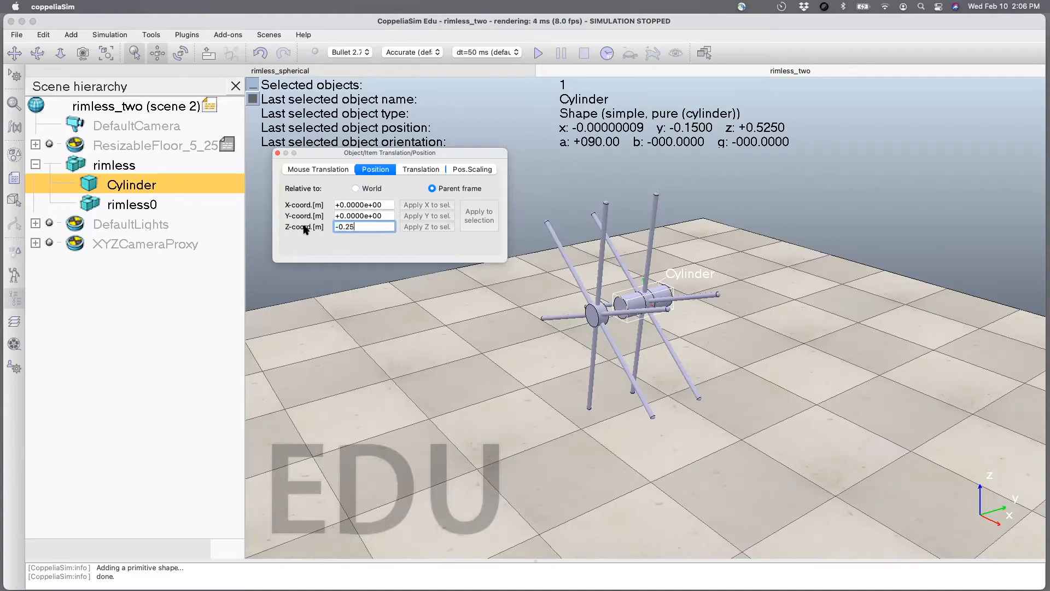
key(Return)
triple_click(376, 228)
text(0)
key(Return)
Try offsetting the cylinder -0.25 m along the parent frame's X axis.
click(387, 205)
drag(370, 206, 305, 207)
text(-0.25)
key(Return)
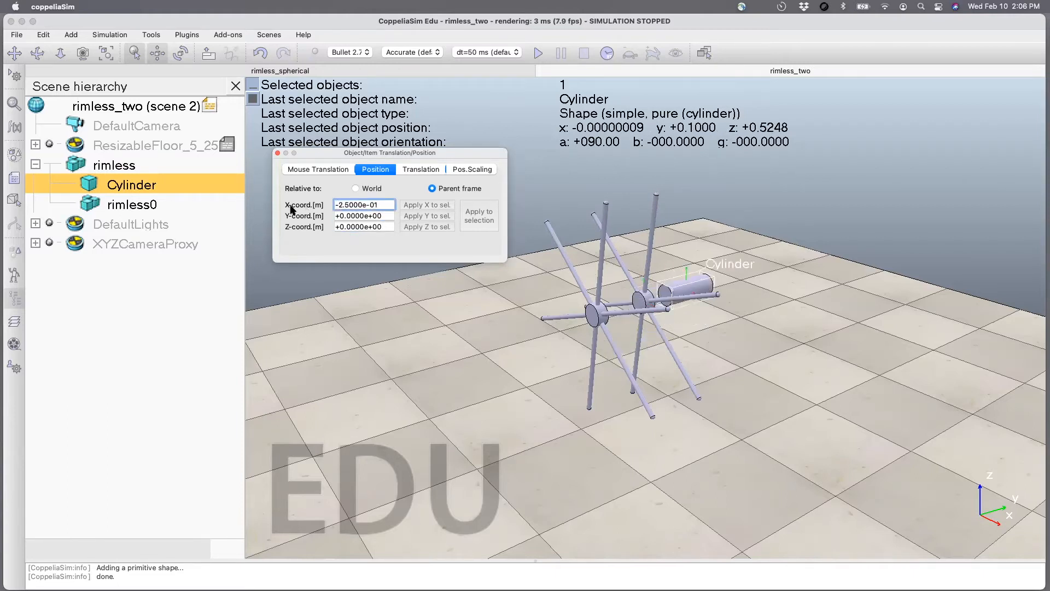
Try positive X offsets for the cylinder relative to the parent frame, ending at 0.25 m.
drag(380, 205, 308, 206)
text(0.5)
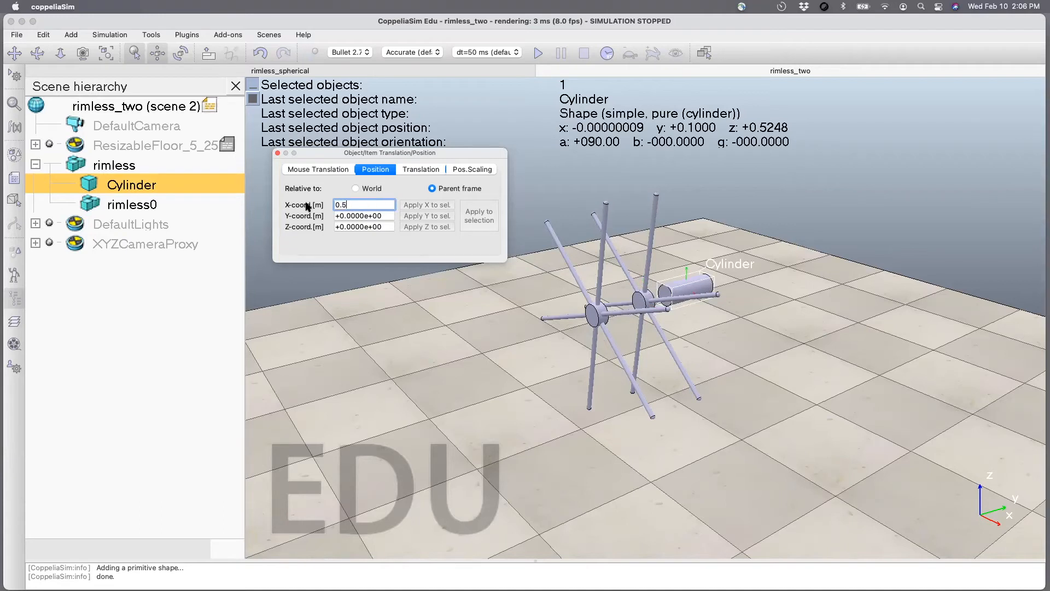
key(Return)
drag(371, 204, 299, 204)
text(0.25)
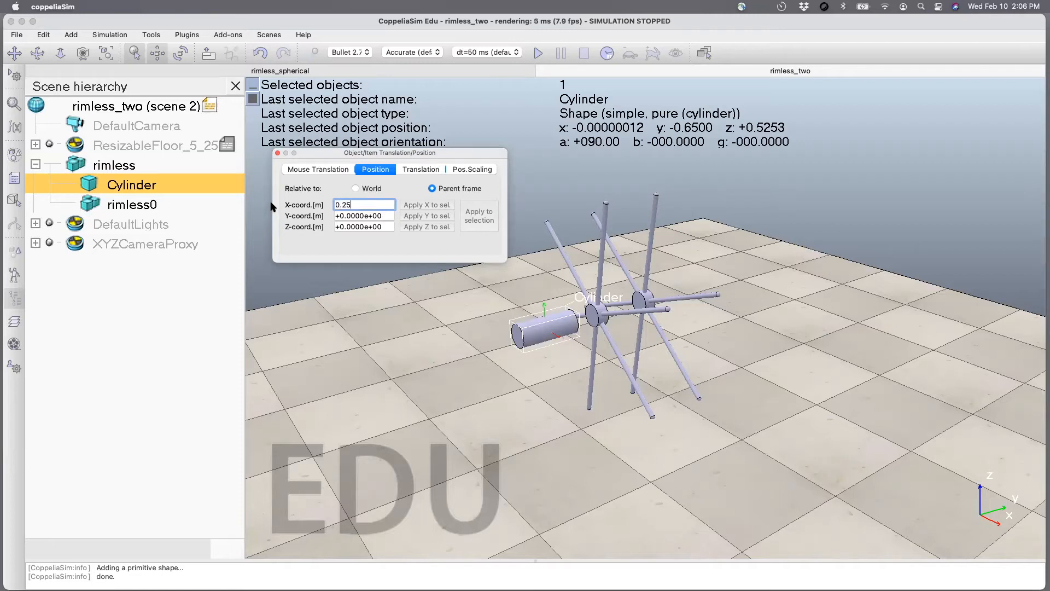
key(Return)
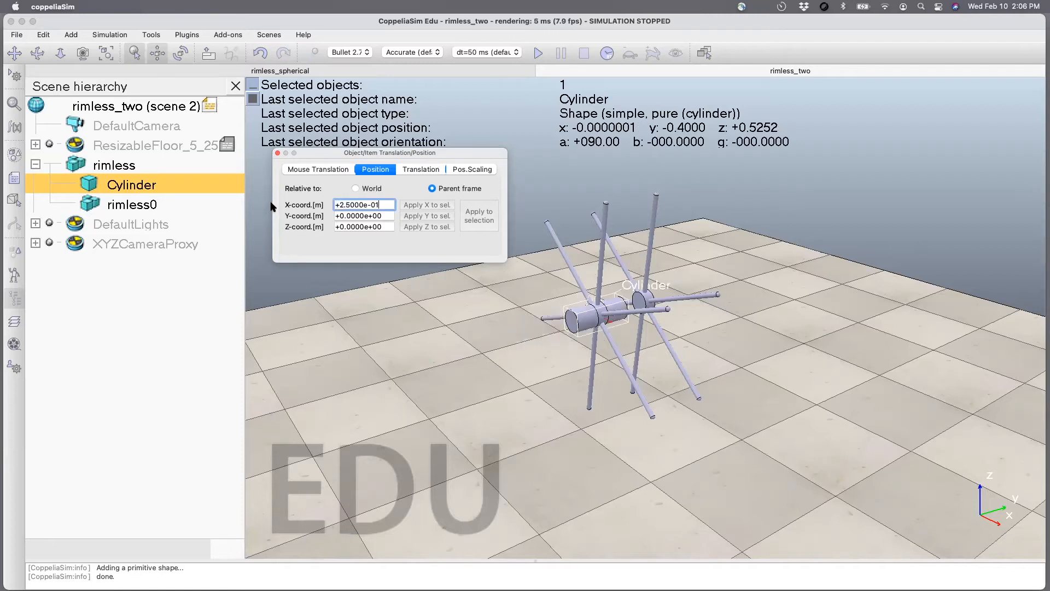
Set the cylinder's X coordinate relative to the parent frame to 0.125 m, centring it between both wheels.
drag(384, 204, 305, 206)
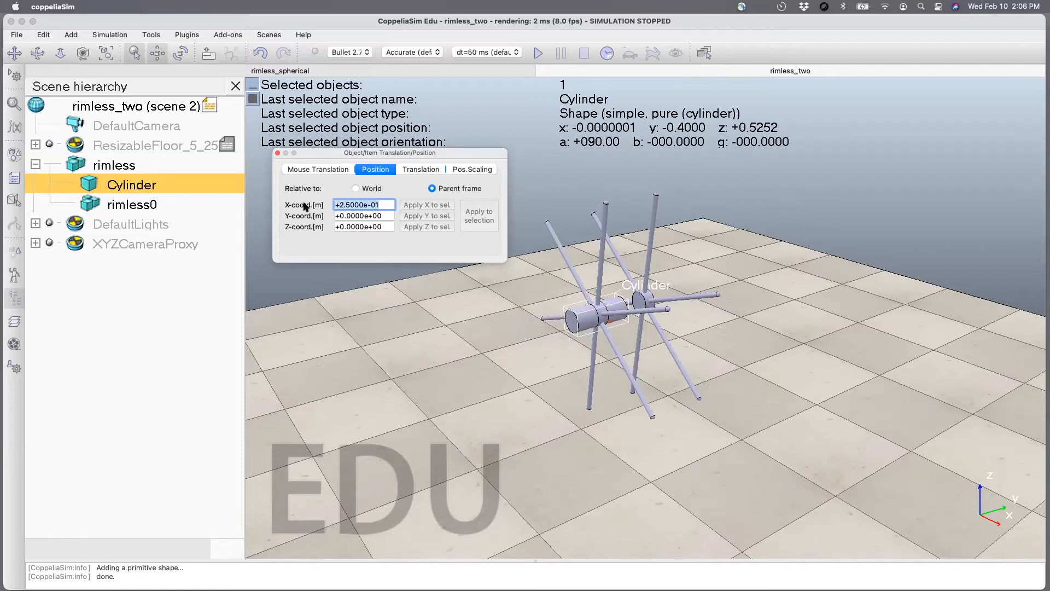
text(0.125)
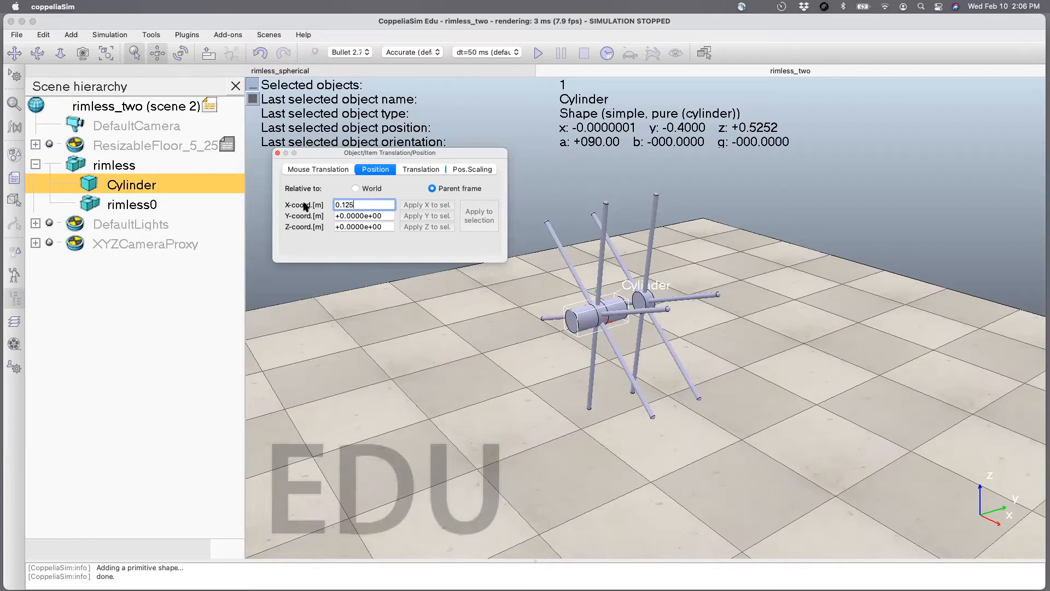
key(Return)
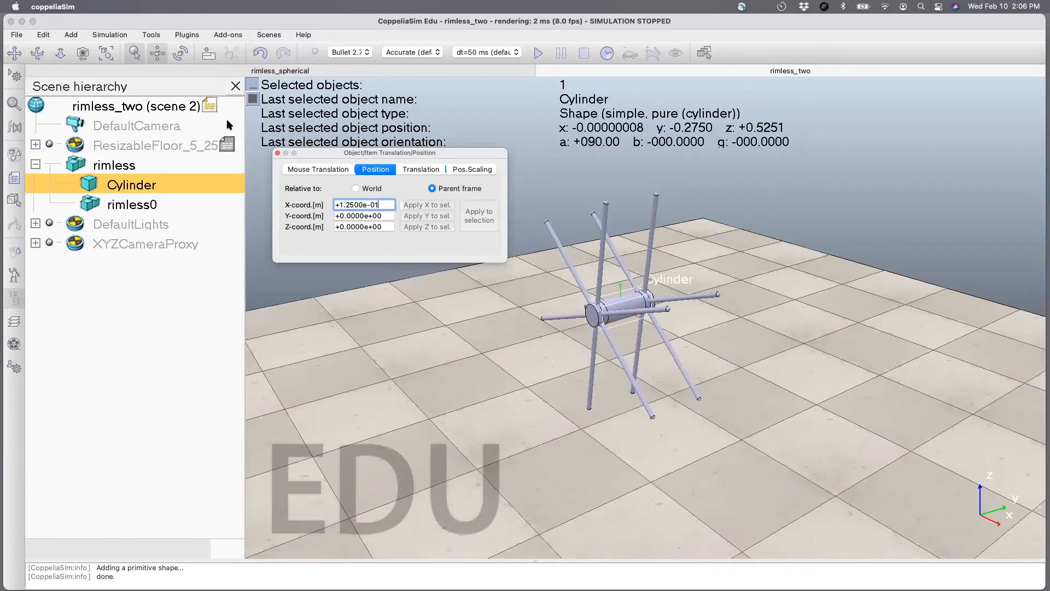
click(277, 152)
click(356, 147)
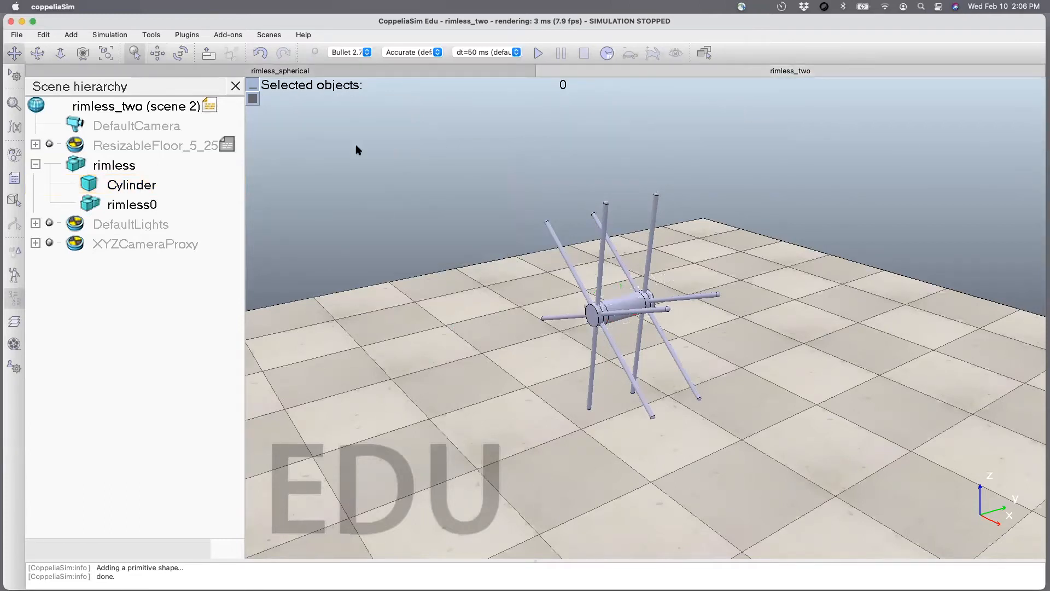
Move the cylinder and the copied wheel out of the original wheel to the scene's top level.
click(37, 53)
drag(484, 371, 618, 352)
drag(91, 185, 92, 108)
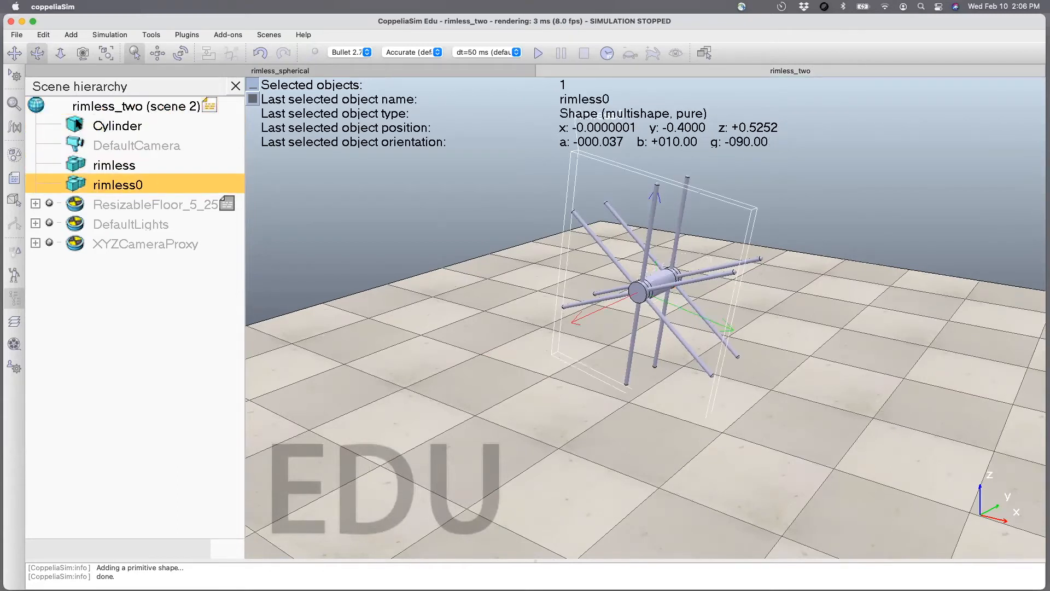
Group the cylinder and both rimless wheels into one shape.
click(78, 125)
ctrl+click(80, 167)
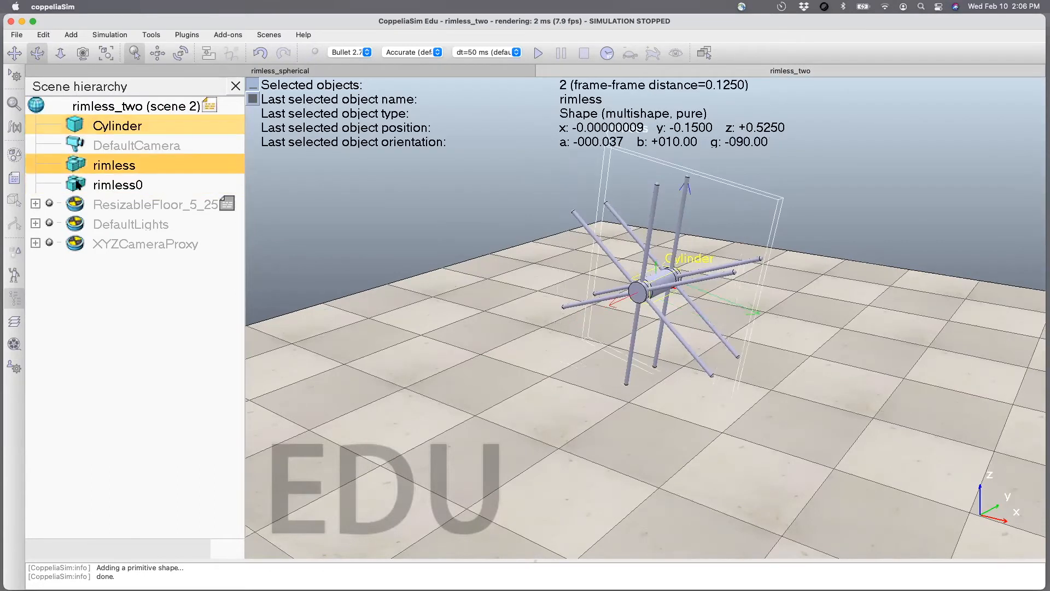
ctrl+click(79, 184)
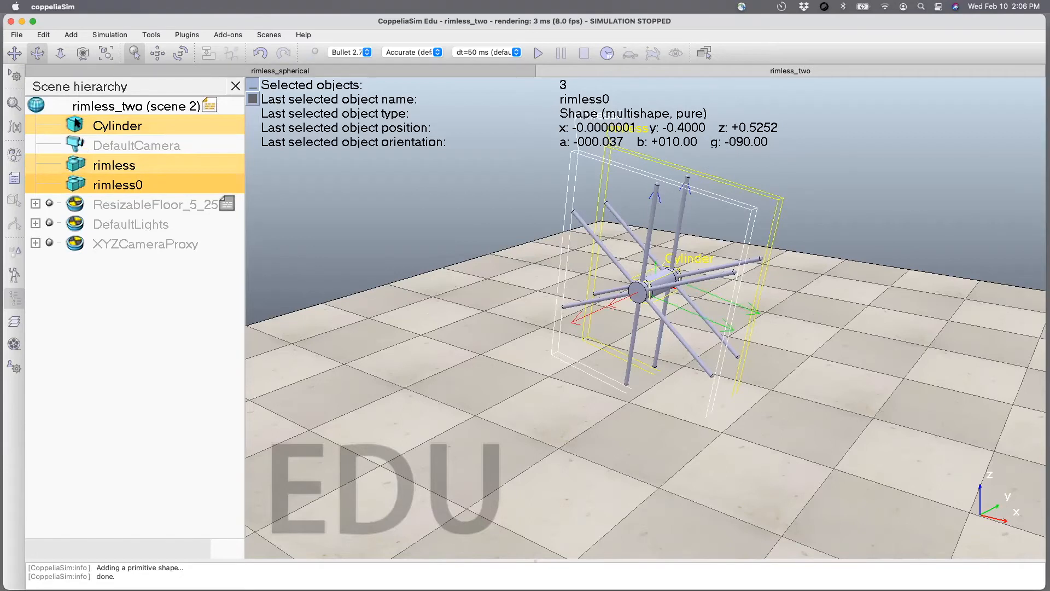
right_click(77, 125)
mouse_move(111, 166)
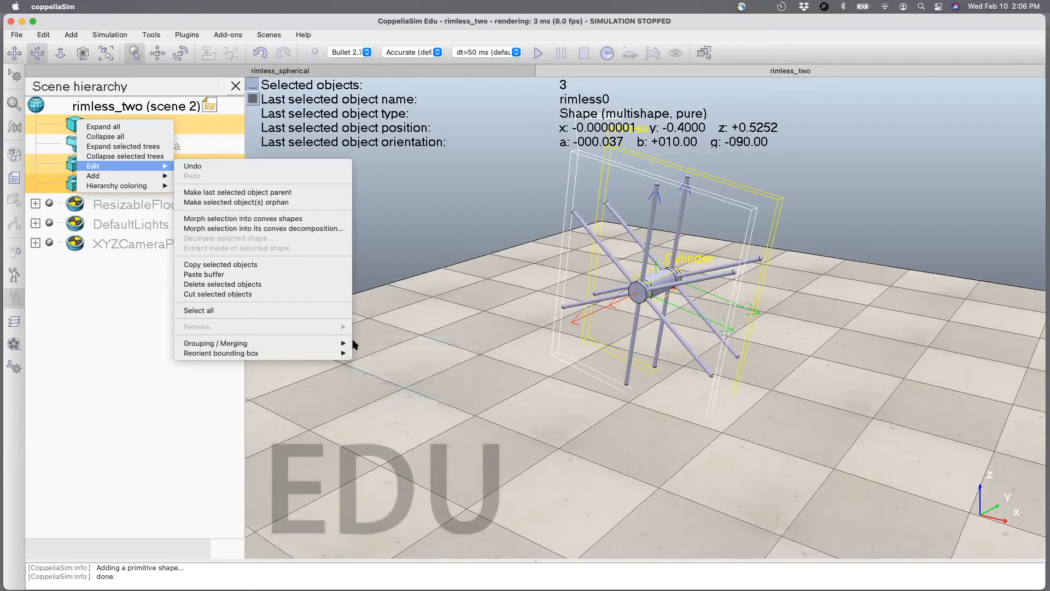
mouse_move(352, 342)
click(386, 340)
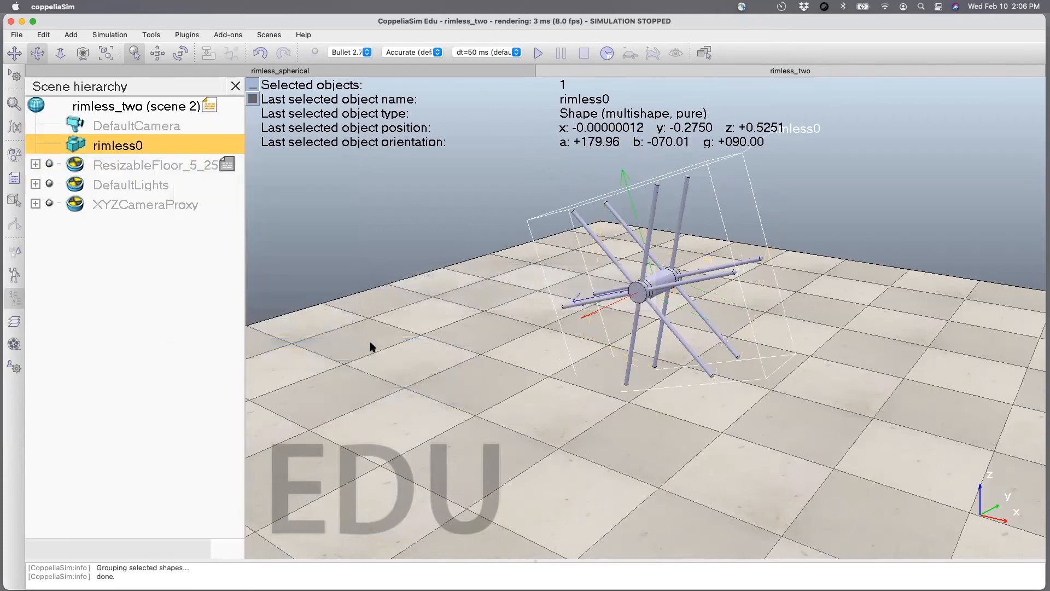
Save the rimless_two scene and run a short test simulation of the grouped wheels, stopping it once observed.
click(392, 360)
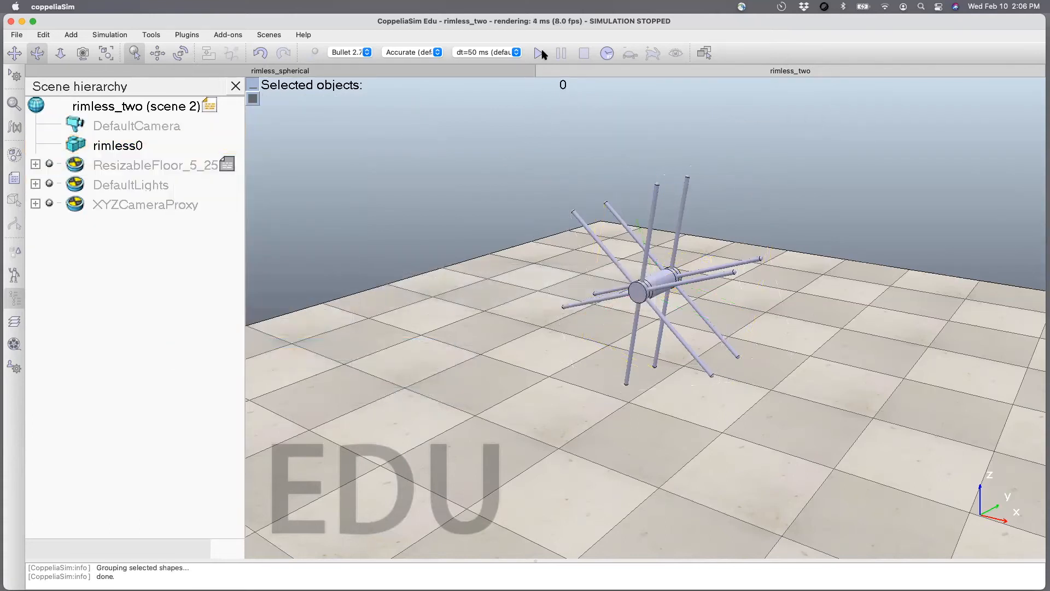
key(super+s)
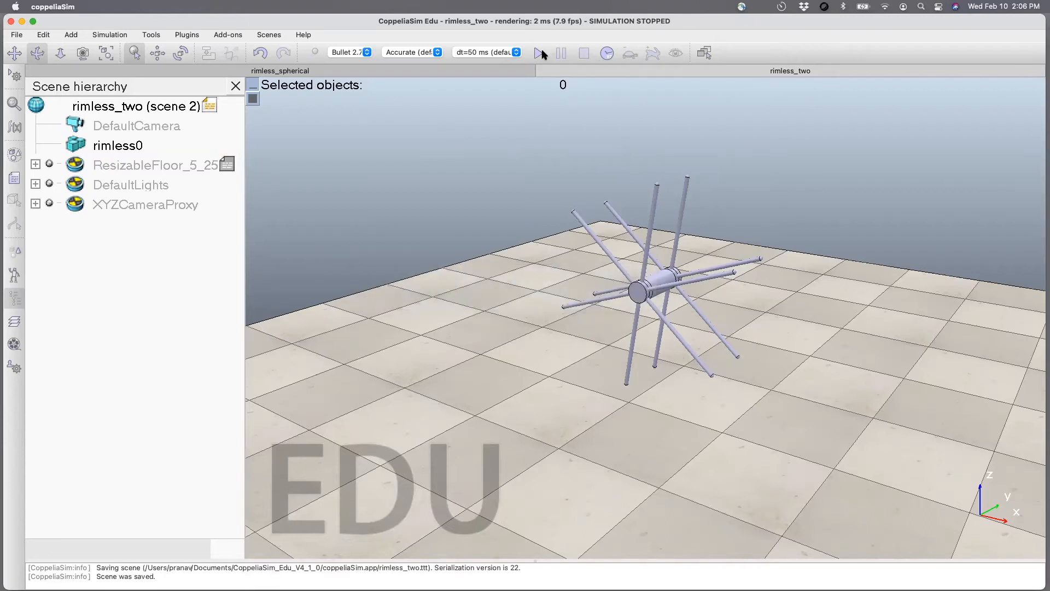
click(540, 53)
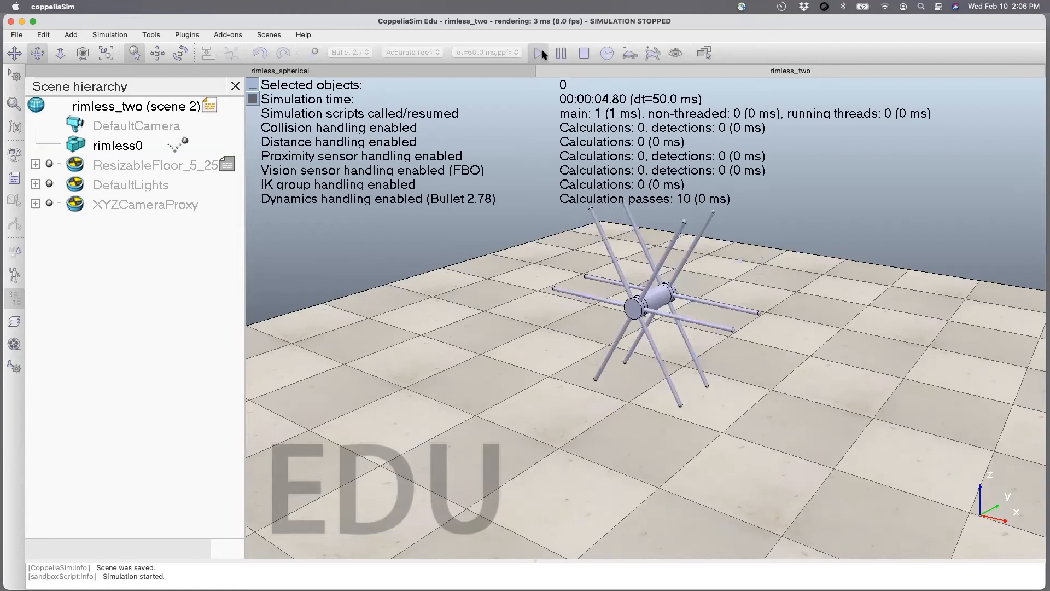
click(583, 53)
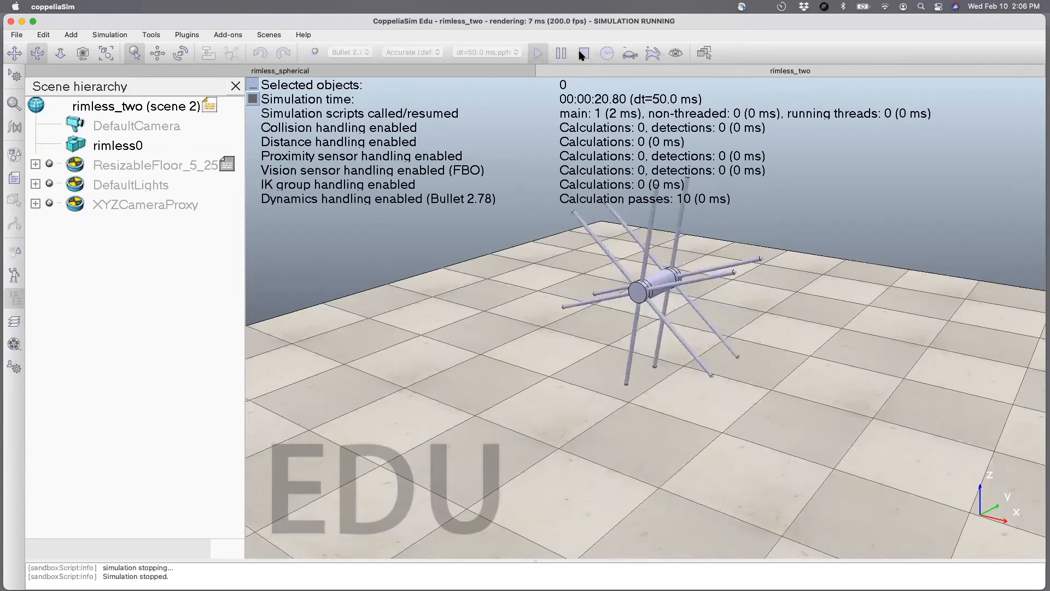
Turn on real-time simulation mode and run the wheel simulation again, stopping it after a few seconds.
click(607, 53)
click(539, 53)
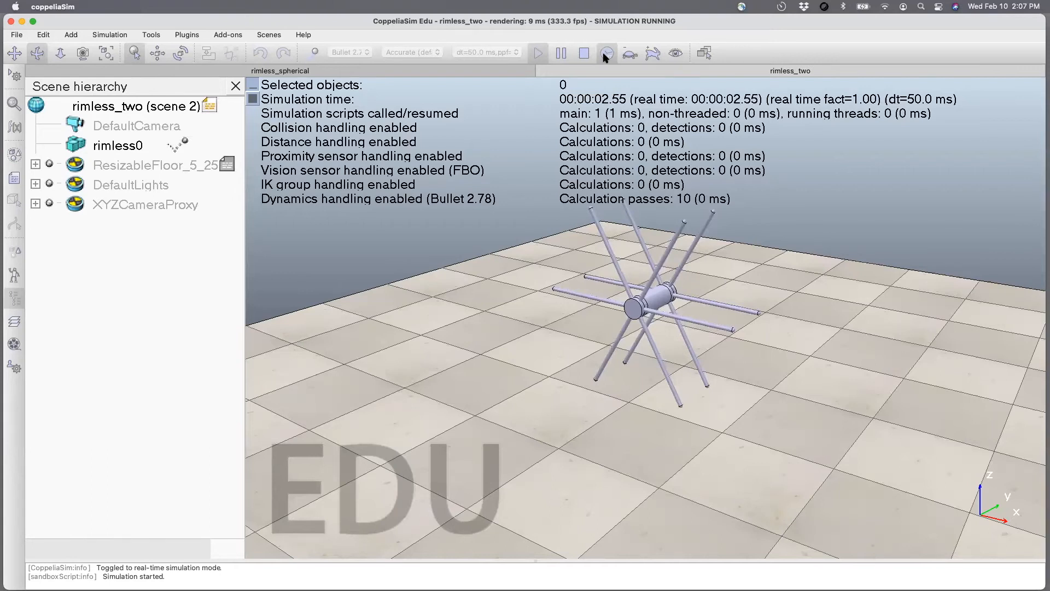
click(583, 53)
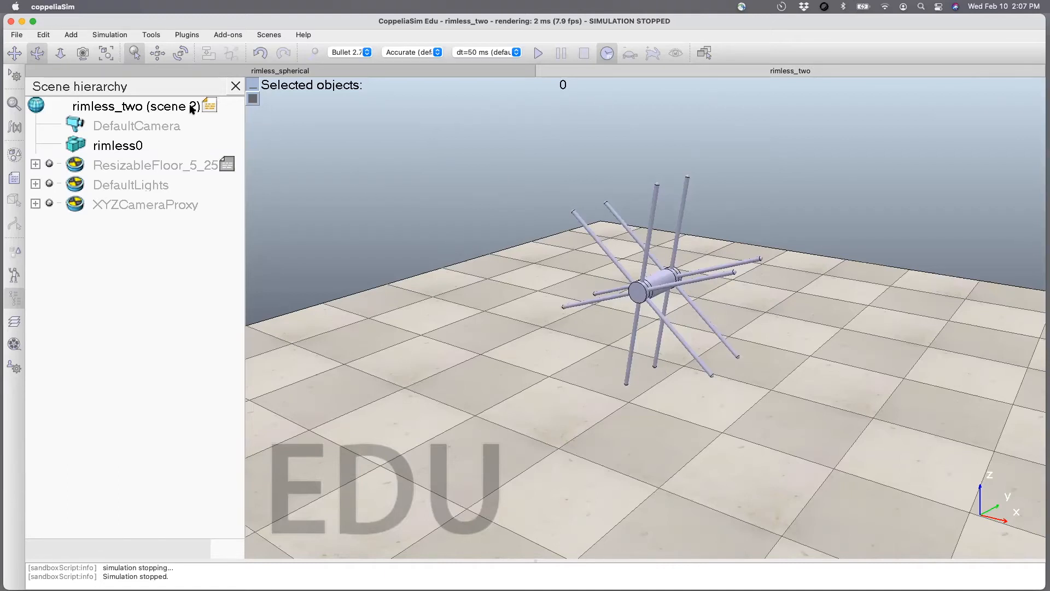
Rename the grouped shape rimless0 as rimless and save the scene.
click(134, 146)
double_click(134, 147)
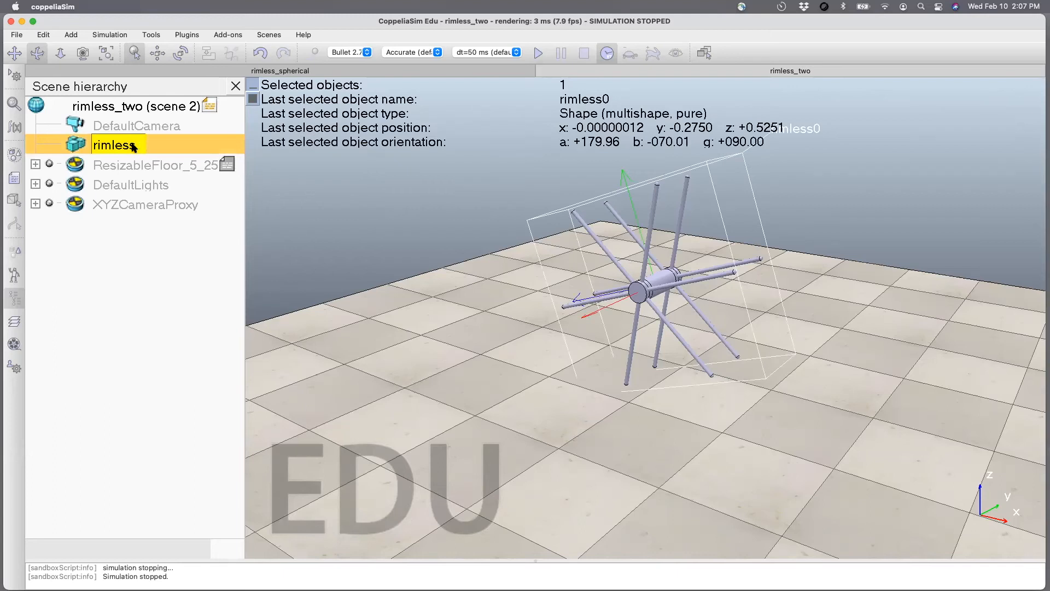
key(Return)
key(super+s)
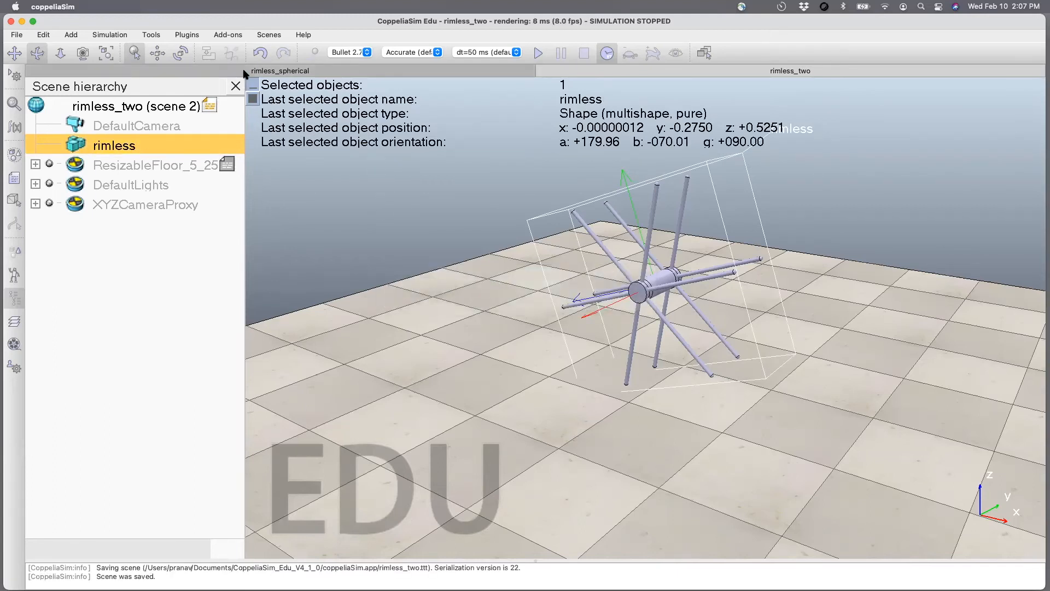
Insert a new non-threaded child script in the rimless_two scene.
click(263, 71)
click(586, 70)
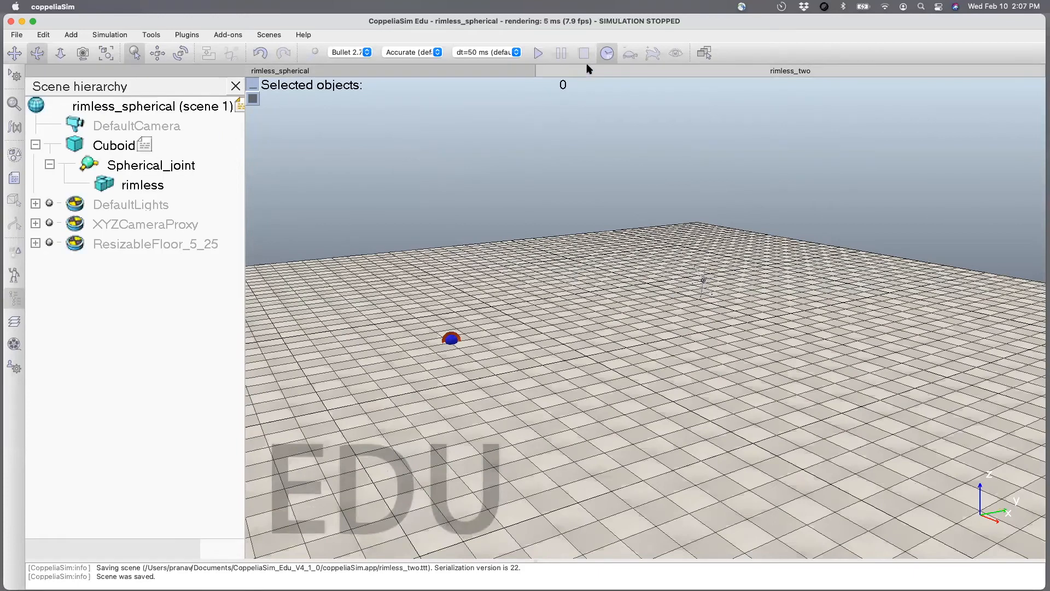
click(14, 181)
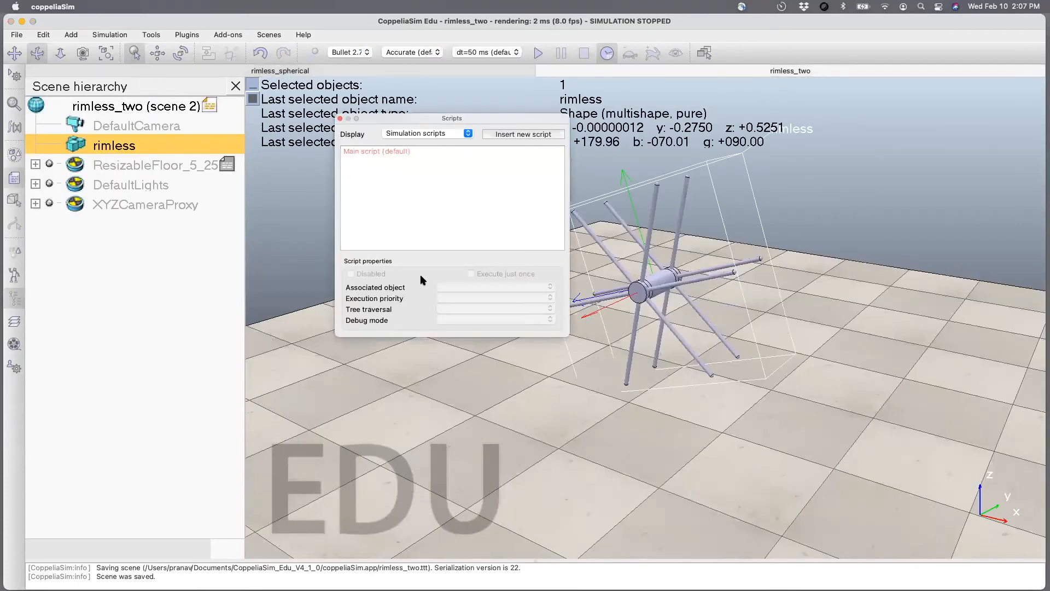
click(507, 136)
click(486, 196)
click(492, 208)
click(521, 217)
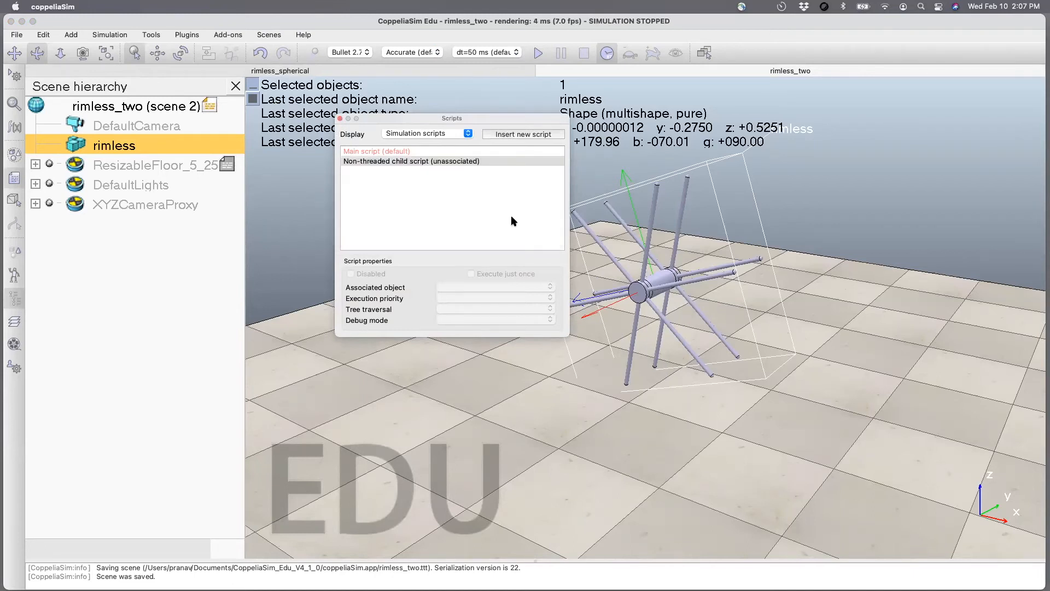
click(339, 119)
Associate the new non-threaded child script with the rimless object.
click(15, 177)
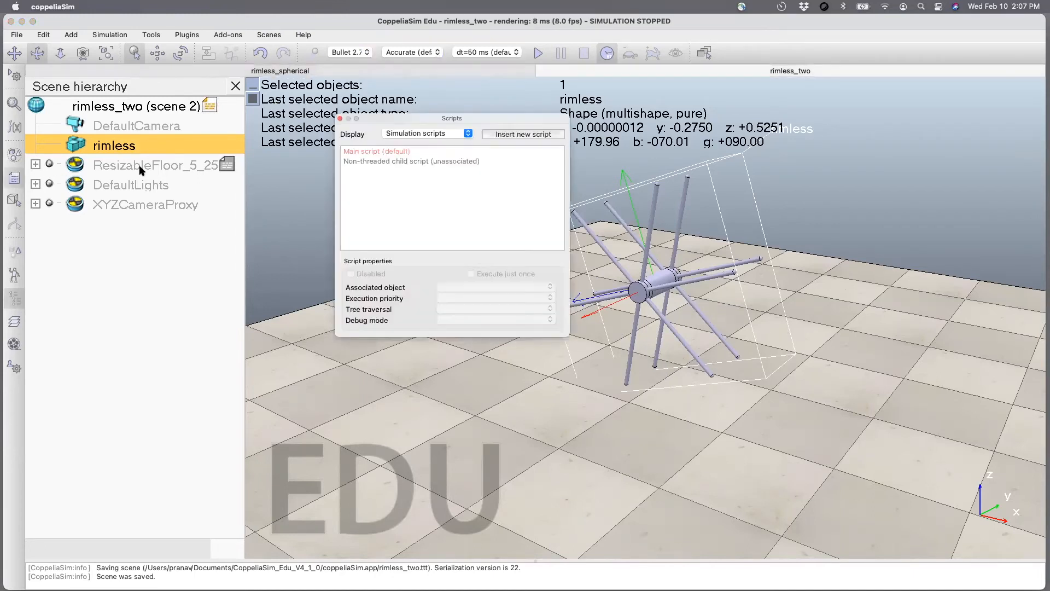
click(392, 162)
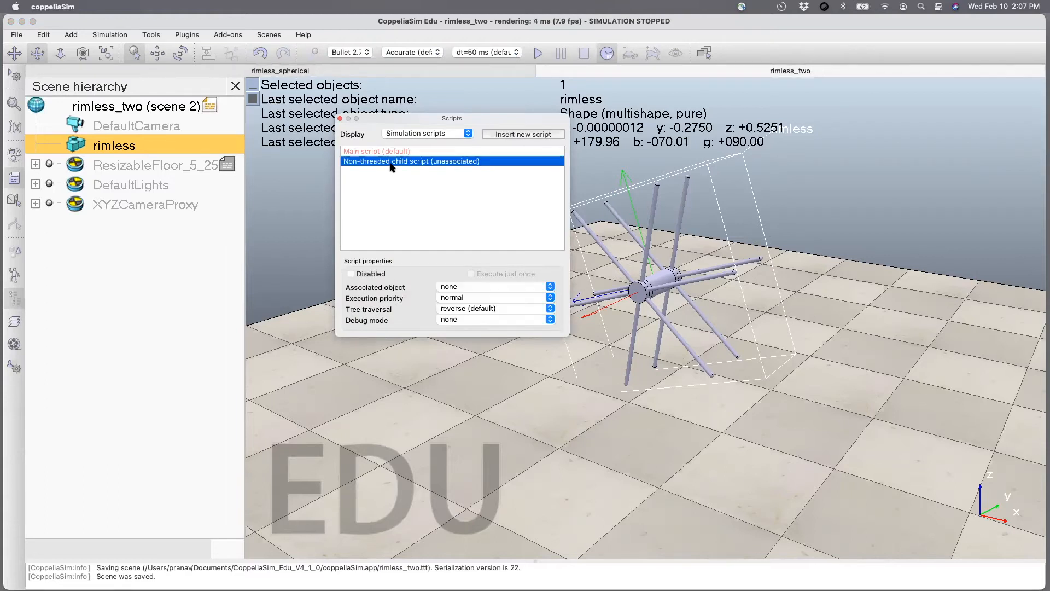
click(453, 288)
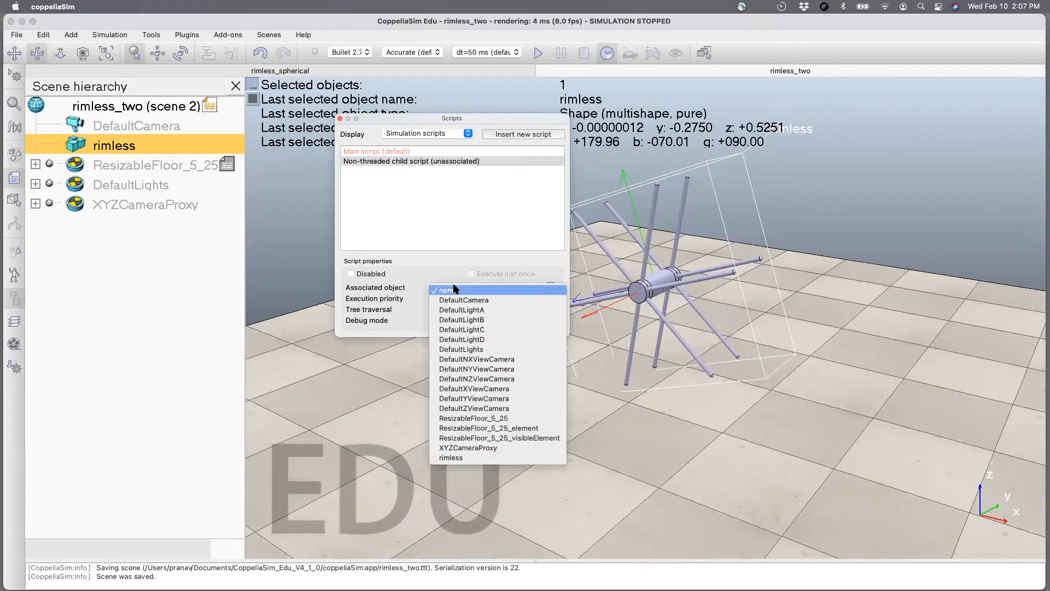
click(464, 459)
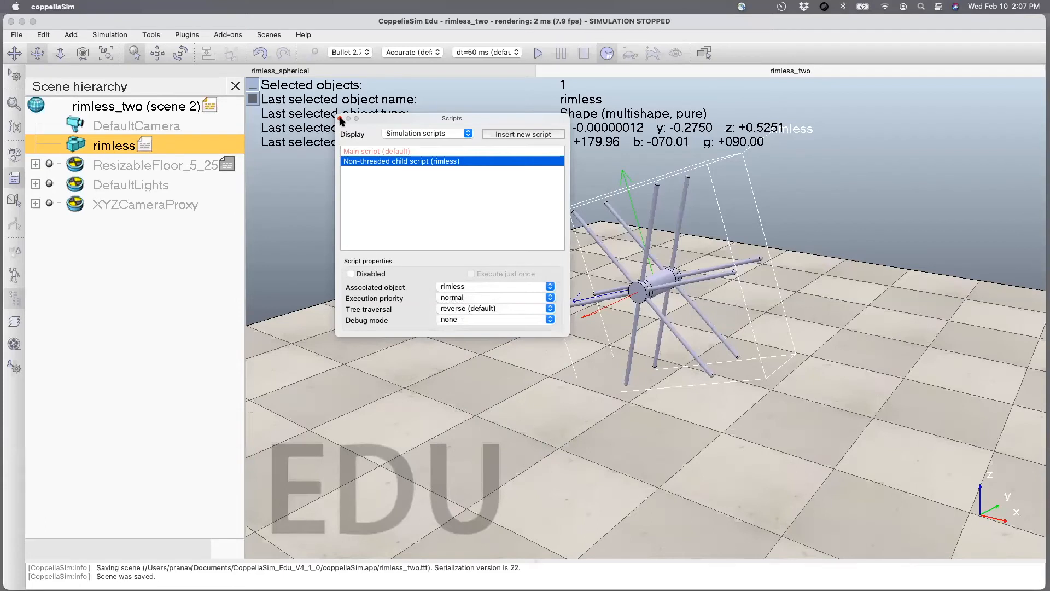
click(340, 120)
Copy the object handle and x, y and z velocity lines from the Cuboid's script in the rimless_spherical scene.
click(174, 70)
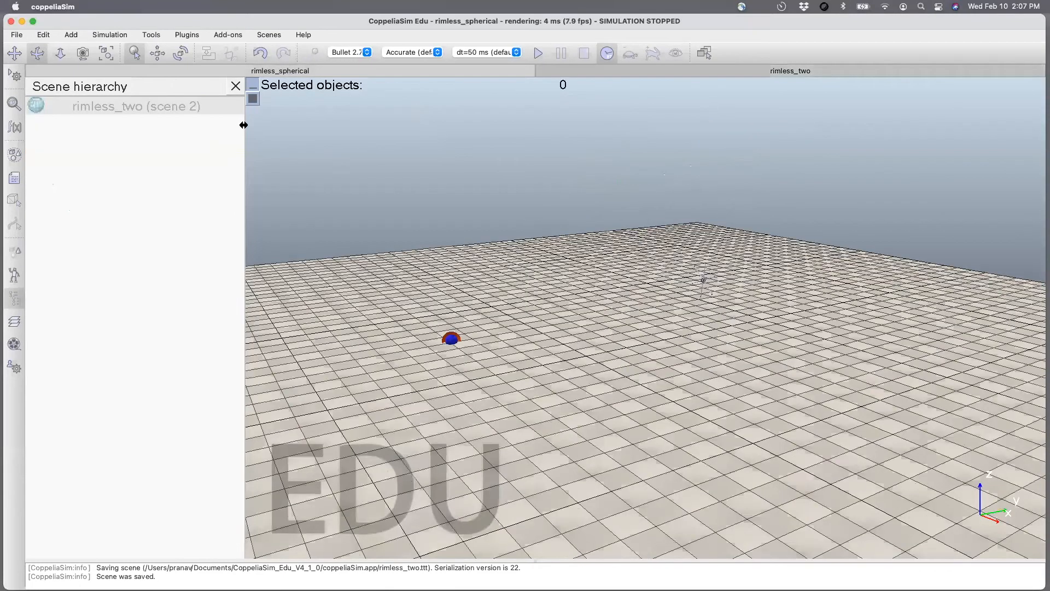
double_click(145, 144)
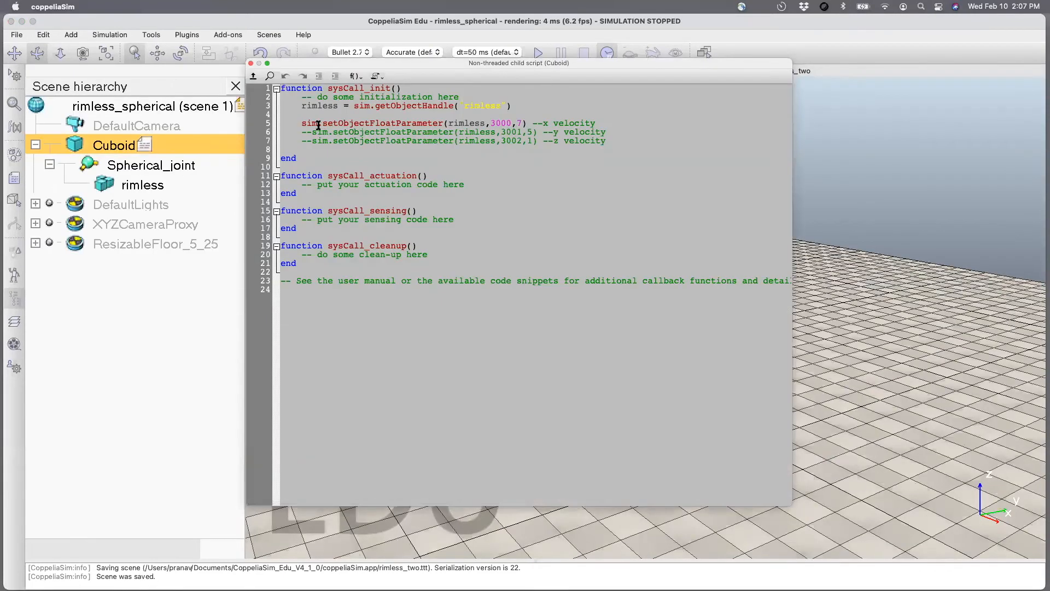
drag(609, 140, 301, 105)
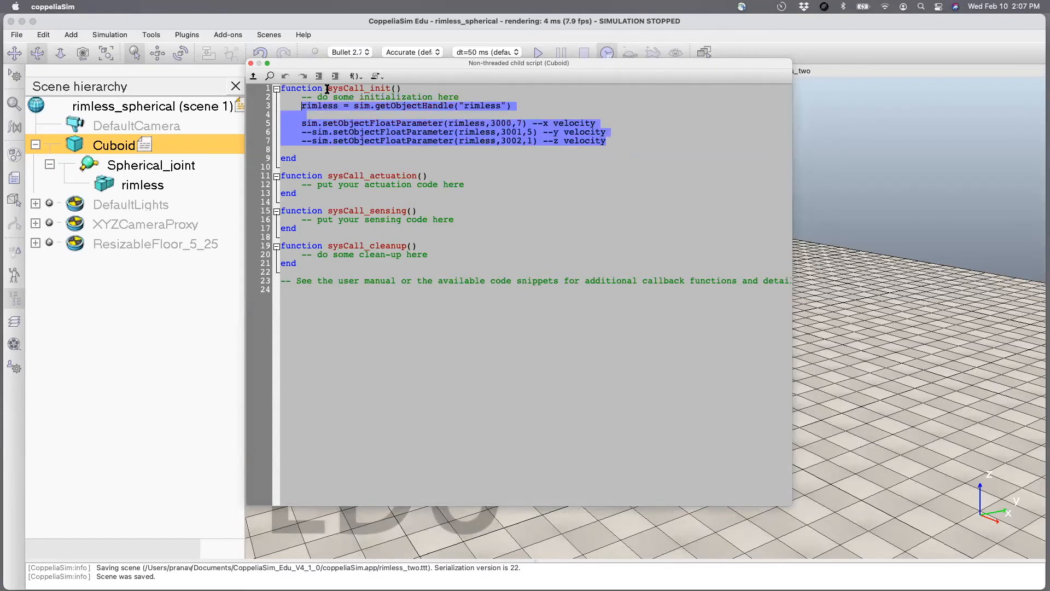
click(252, 65)
Paste the copied handle and velocity lines into sysCall_init of the rimless script in the rimless_two scene.
click(587, 66)
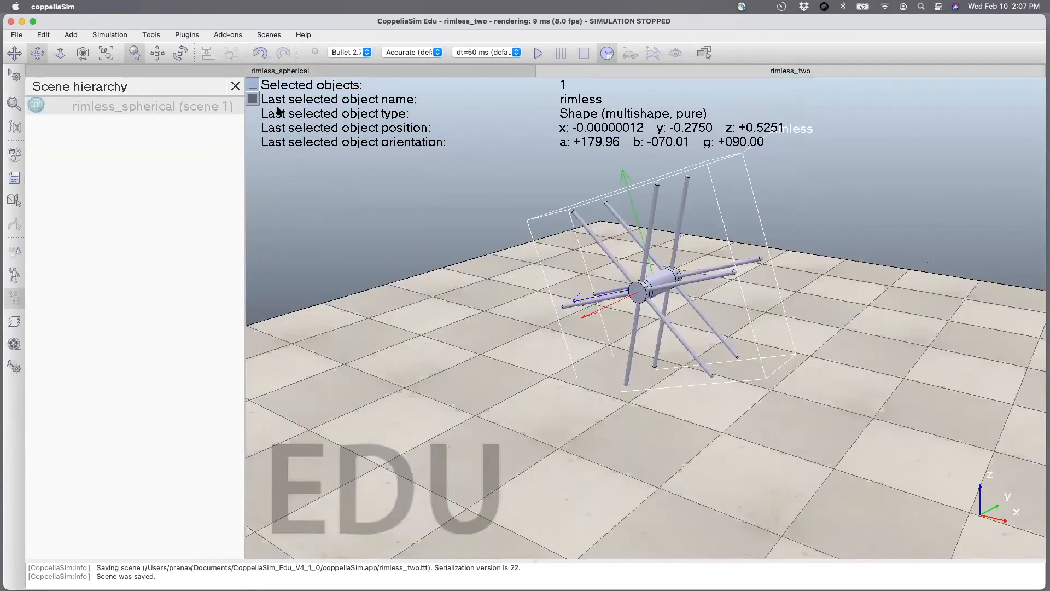
double_click(146, 144)
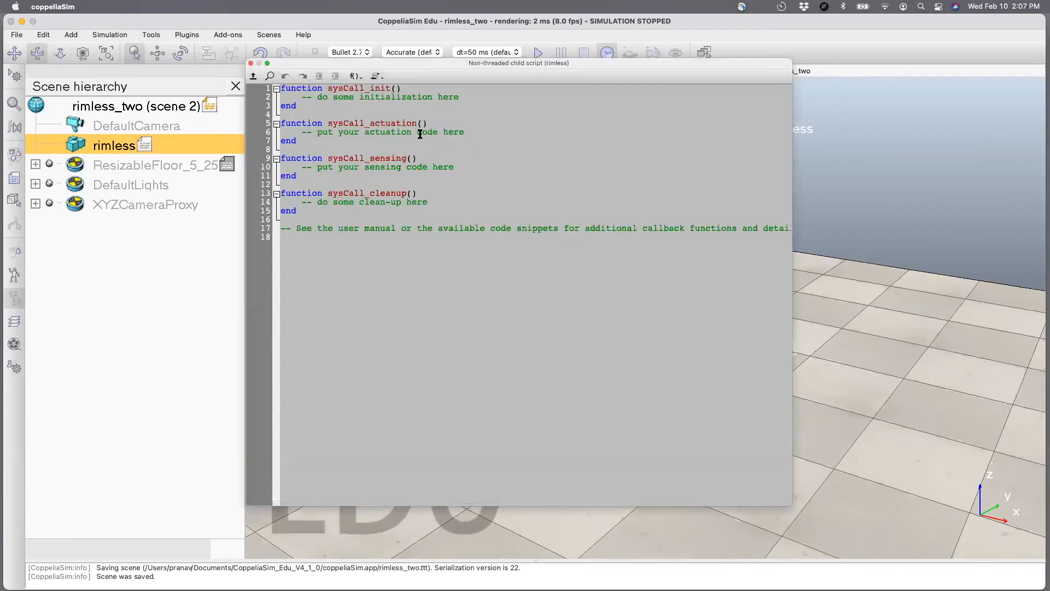
click(461, 97)
text(rimless = sim.getObjectHandle('rimless')  sim.setObjectFloatParameter(rimless,3000,7) --x velocity --sim.setObjectFloatParameter(rimless,3001,5) --y velocity --sim.setObjectFloatParameter(rimless,3002,1) --z velocity)
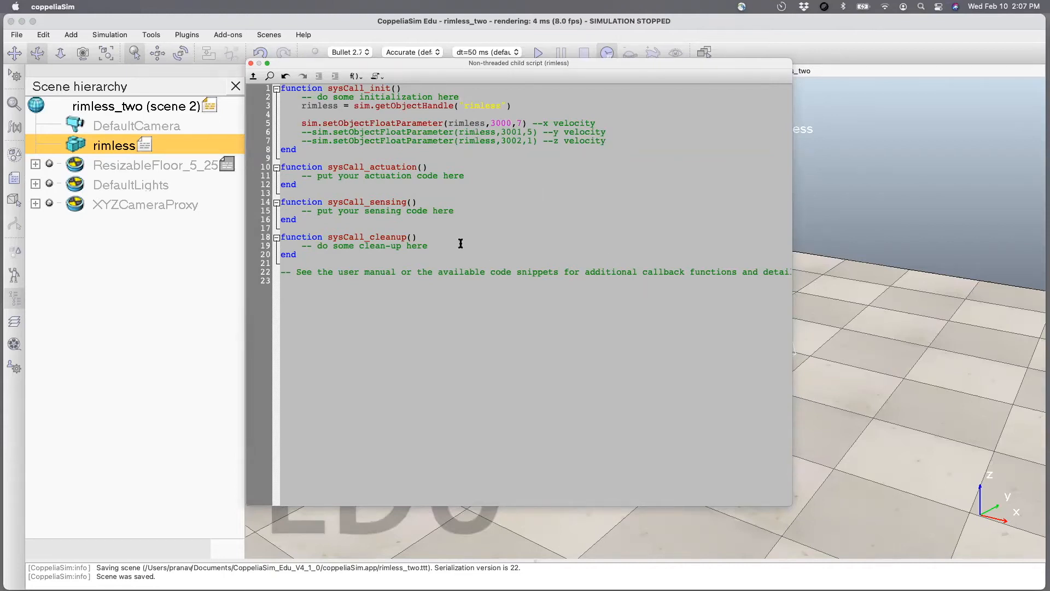
click(250, 64)
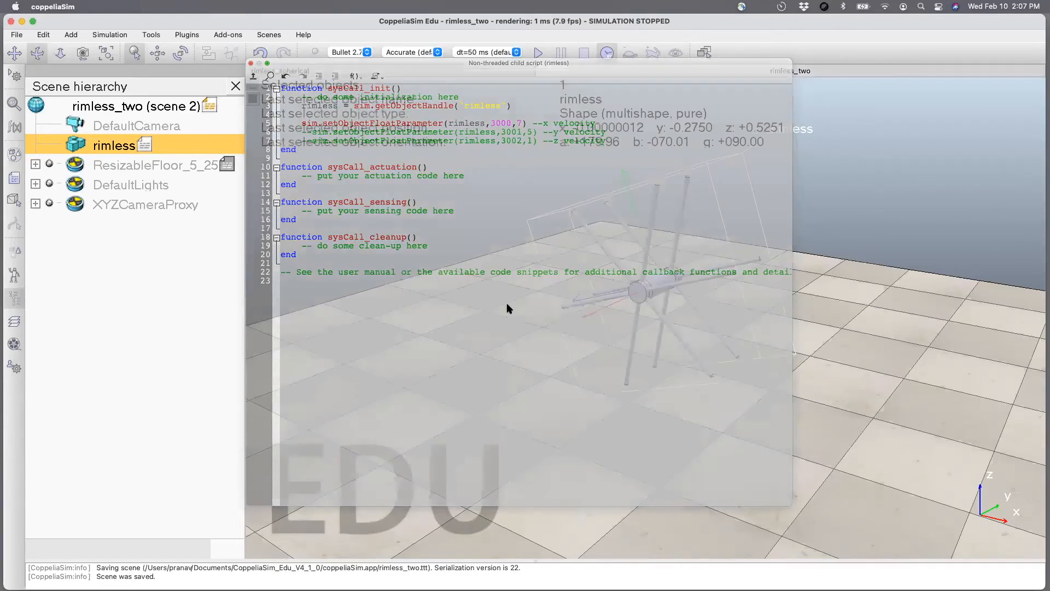
Test the scripted x velocity of 7 with a brief simulation run and save the scene.
scroll(525, 356, down, 10)
scroll(525, 357, down, 1)
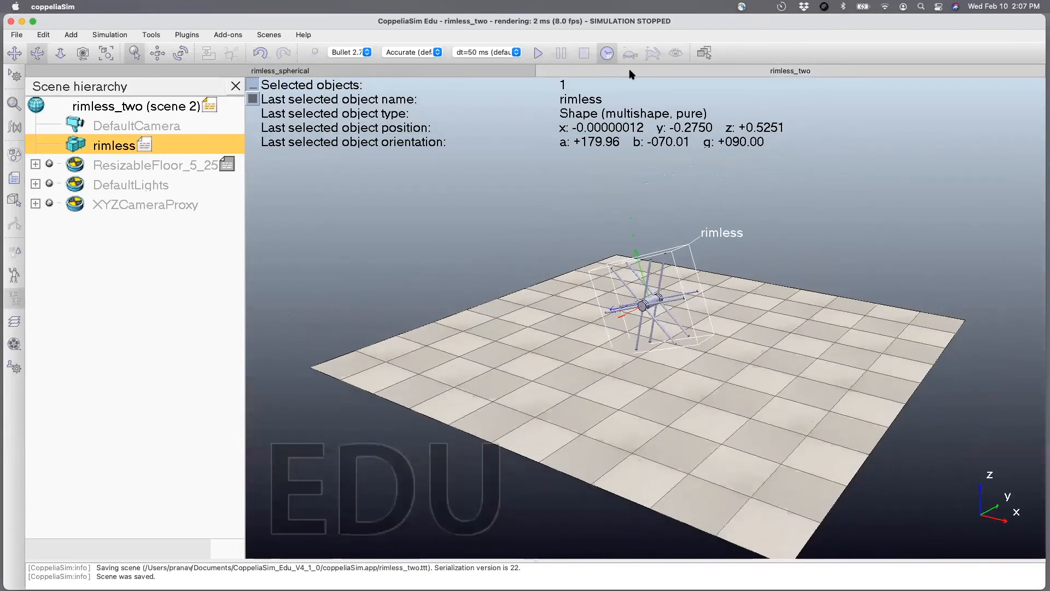
click(540, 54)
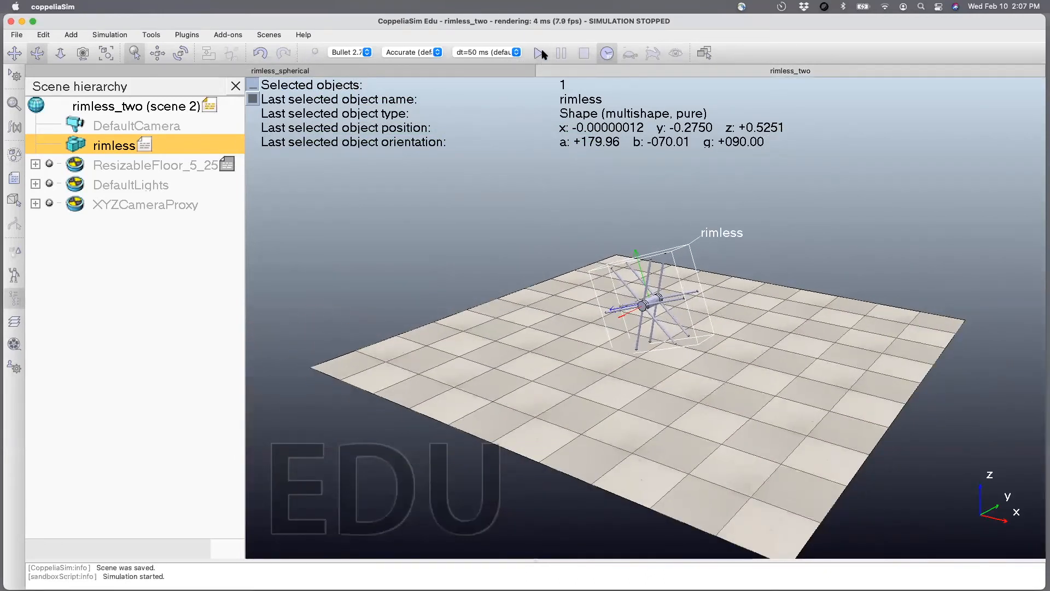
click(584, 53)
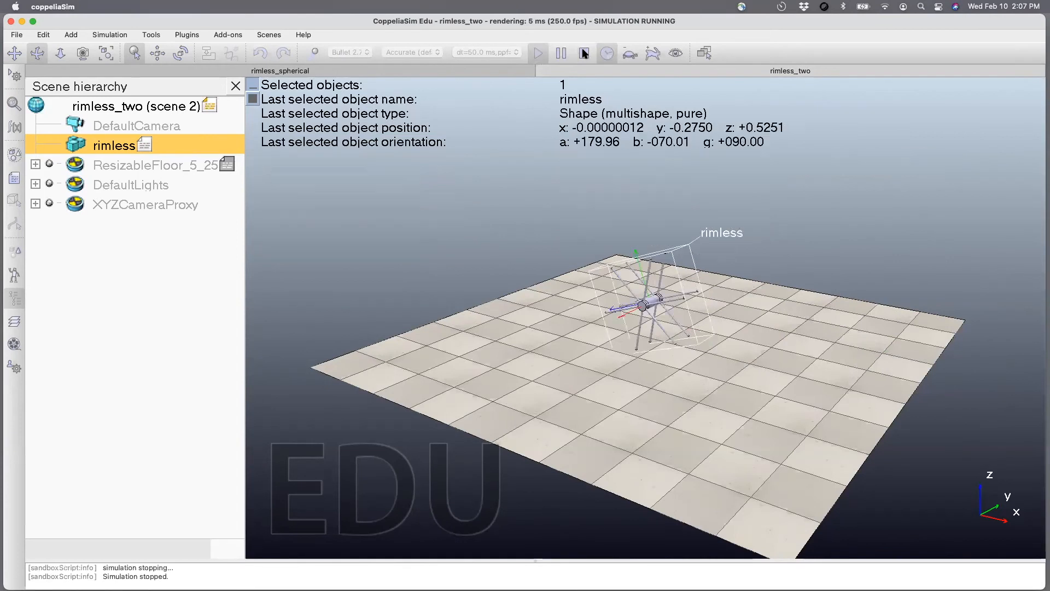
key(super+s)
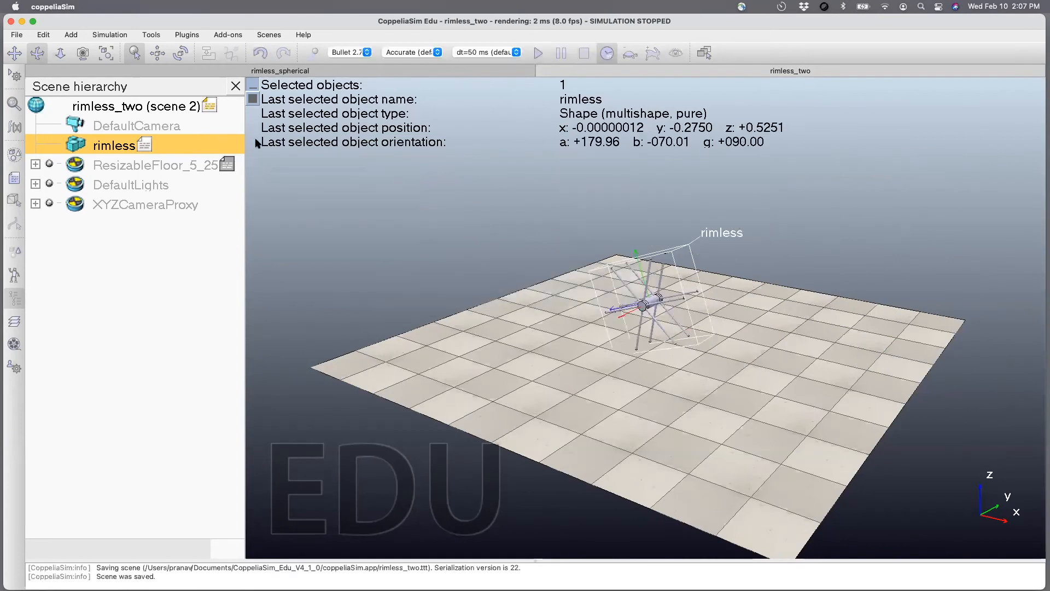
Set the resizable floor's X-size to 25 m, keeping its Y-size at 5 m.
double_click(228, 162)
mouse_move(530, 270)
mouse_down()
mouse_move(569, 269)
mouse_move(571, 288)
mouse_move(536, 290)
mouse_up()
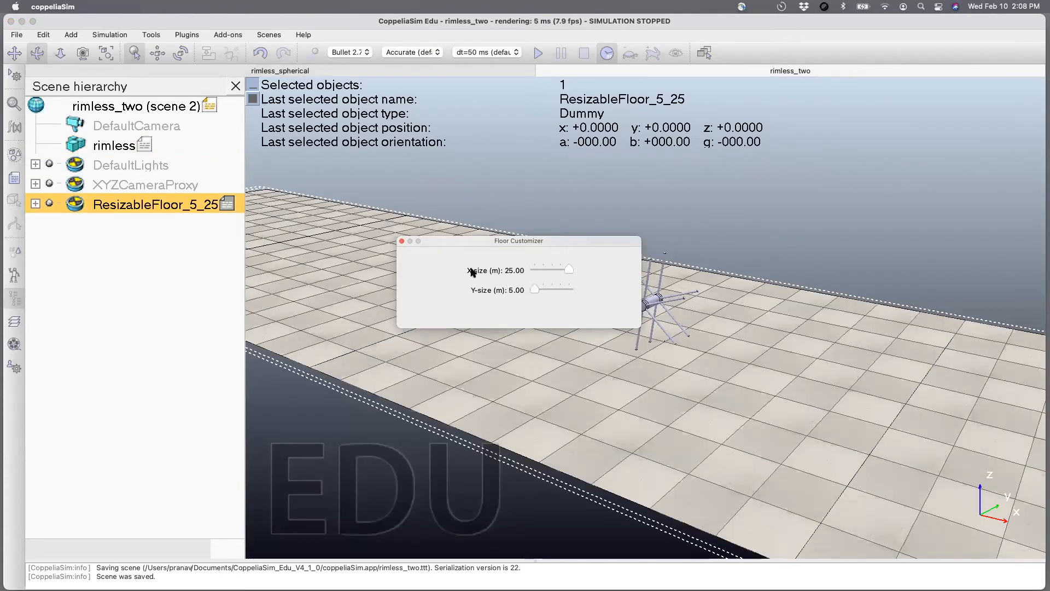
click(401, 241)
scroll(510, 331, down, 5)
scroll(510, 331, down, 4)
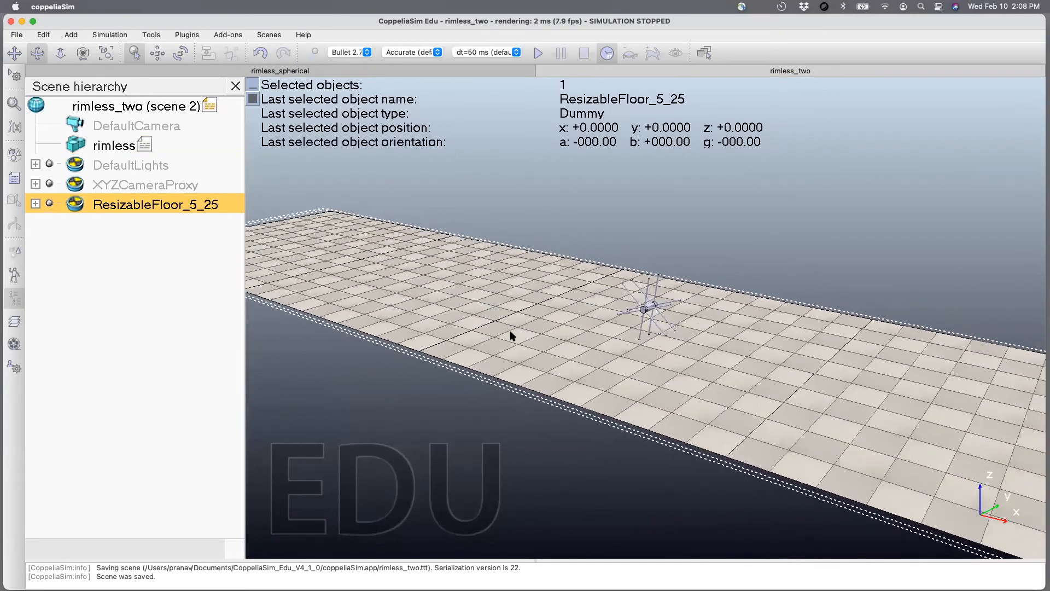
Move the floor along the world X axis only to about x = 11.3 m, so the wheels stand near its end.
drag(509, 335, 553, 276)
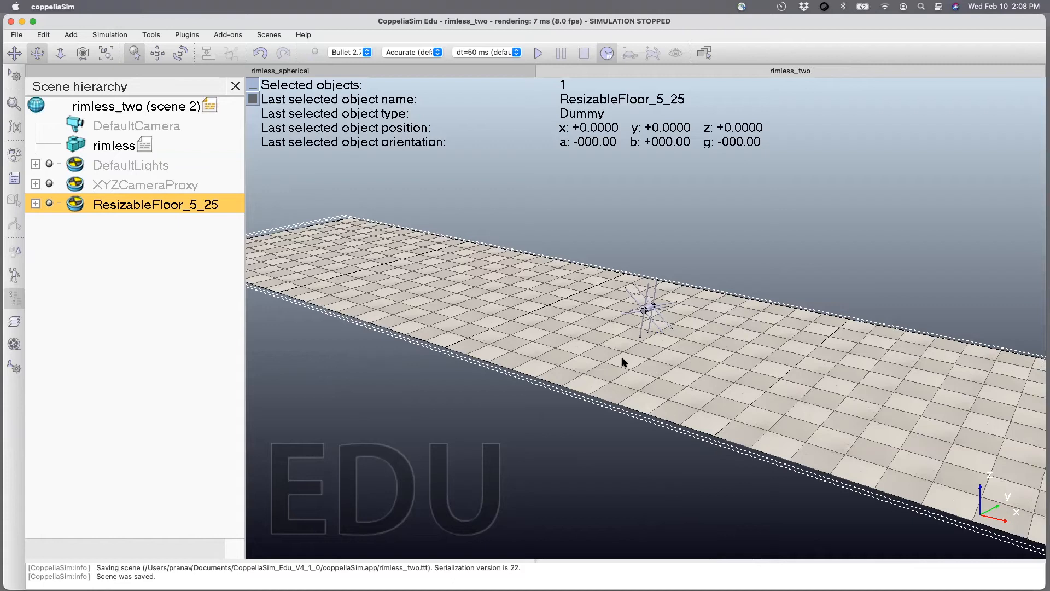
click(157, 53)
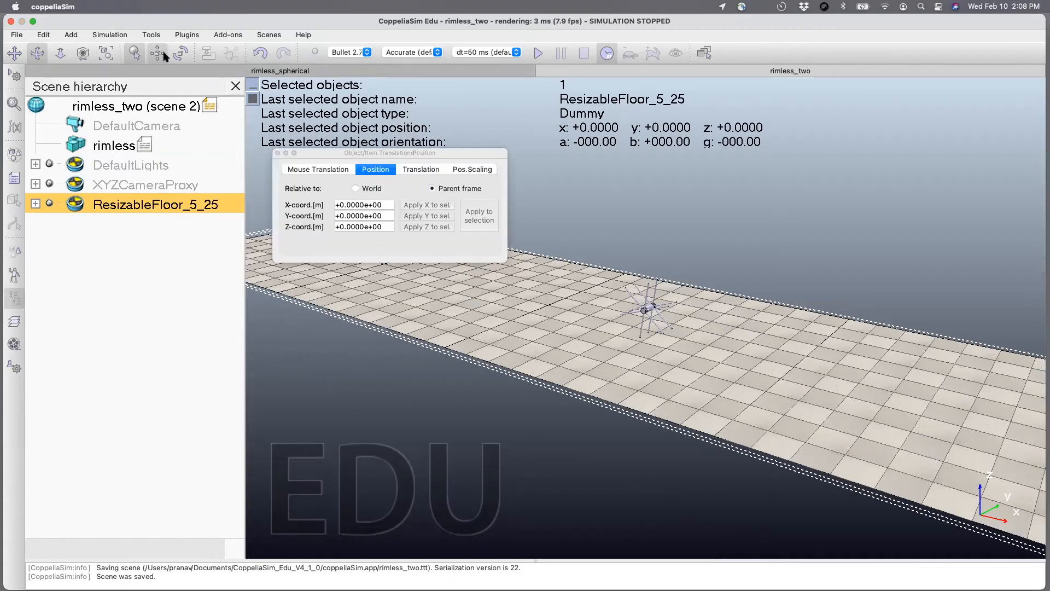
click(412, 171)
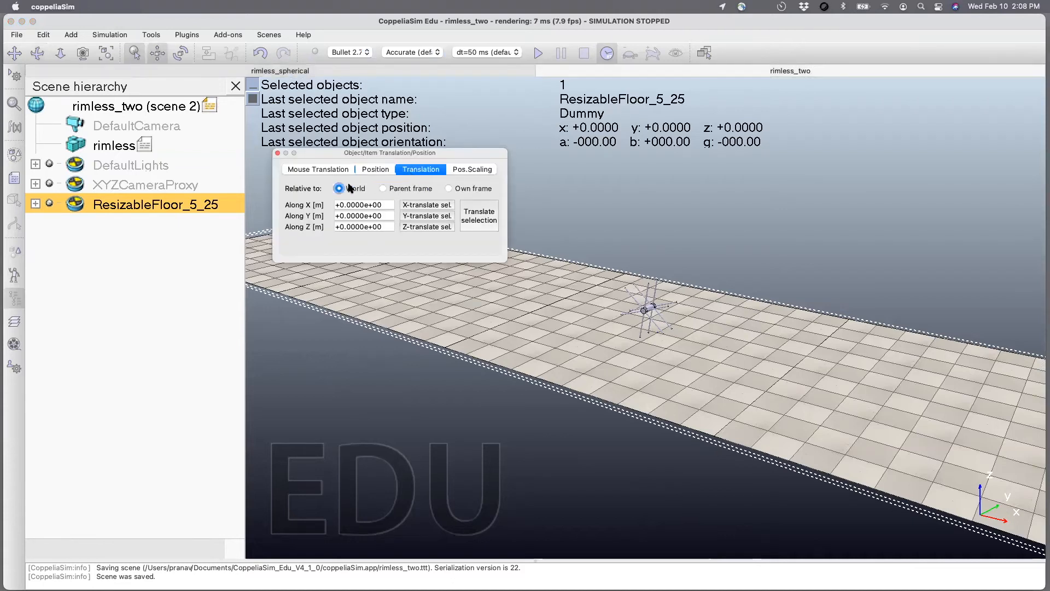
click(331, 170)
click(405, 216)
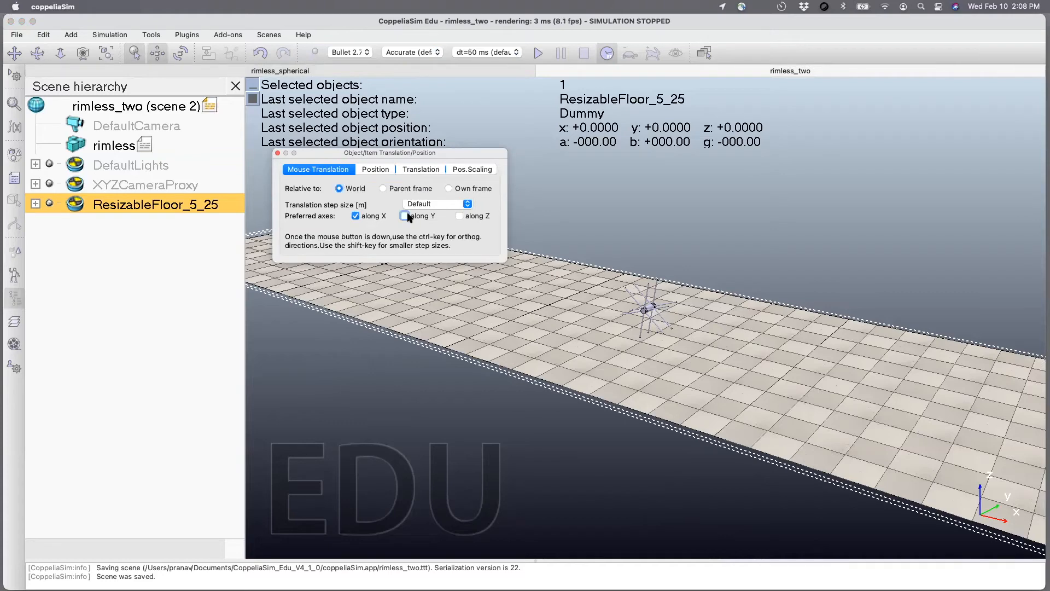
drag(643, 302, 802, 451)
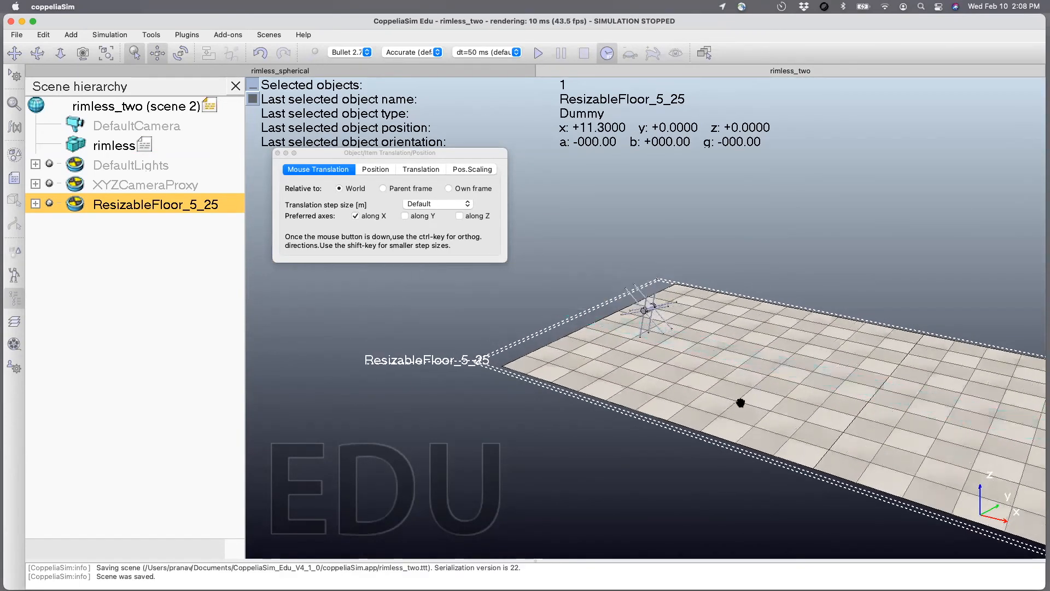
click(278, 153)
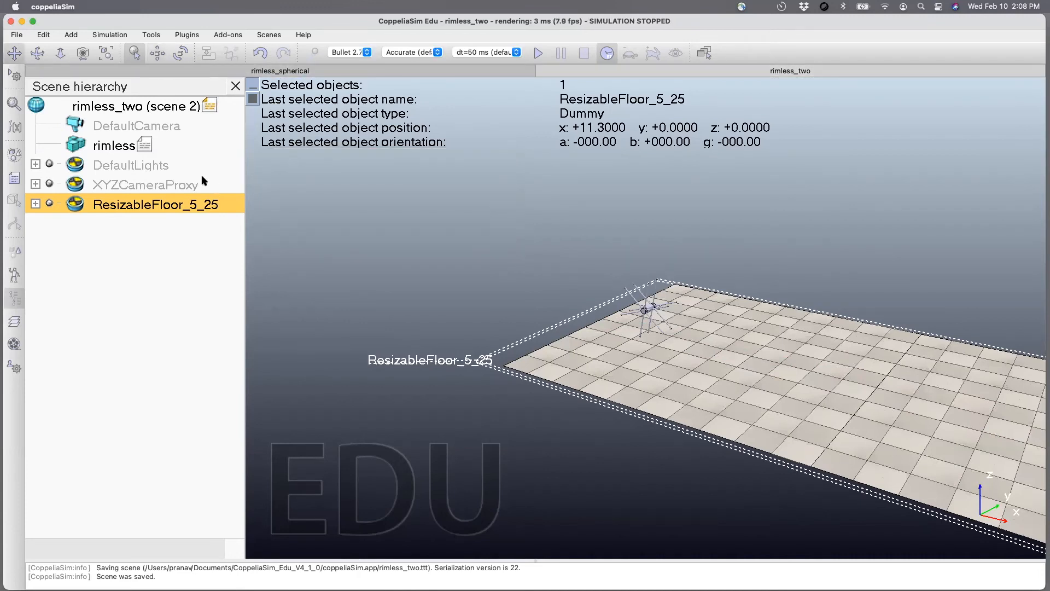
drag(632, 372, 267, 237)
scroll(520, 294, down, 2)
scroll(520, 293, down, 5)
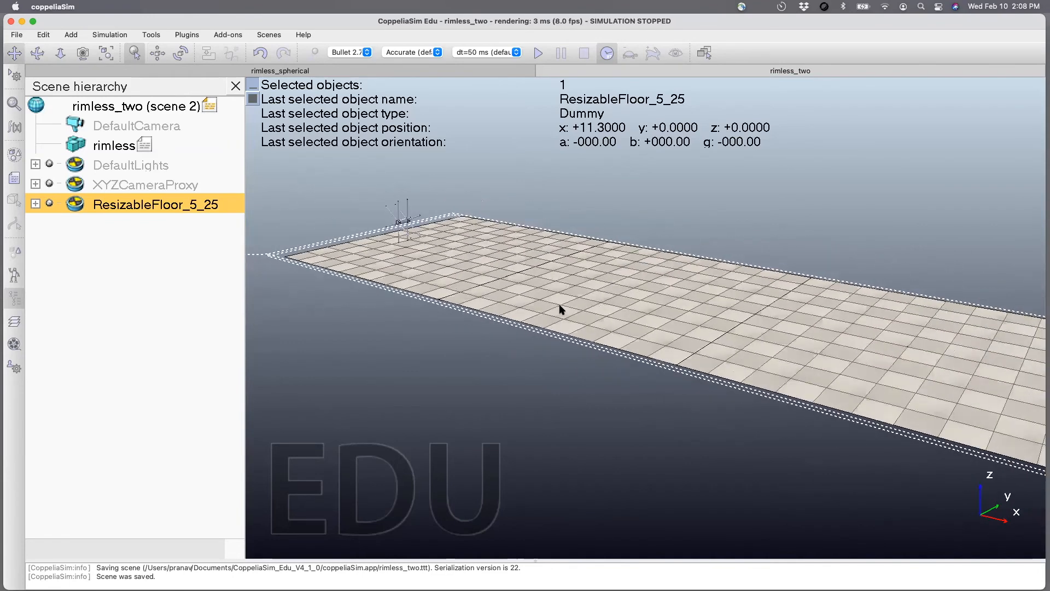
Deselect the floor and run the simulation repeatedly to watch the wheels roll along the lengthened floor.
scroll(470, 290, down, 3)
drag(523, 296, 433, 287)
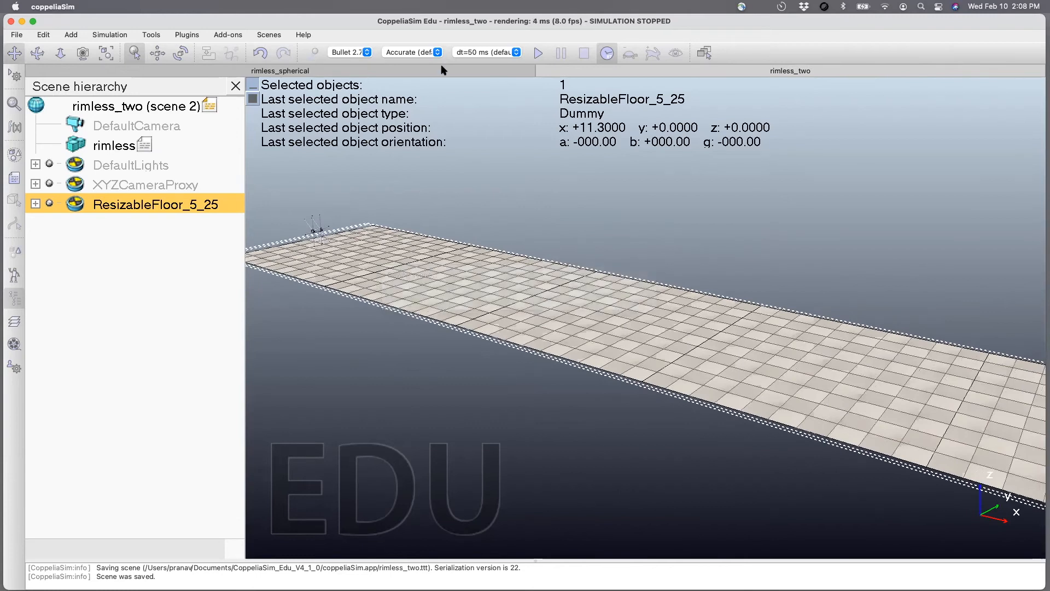
click(503, 139)
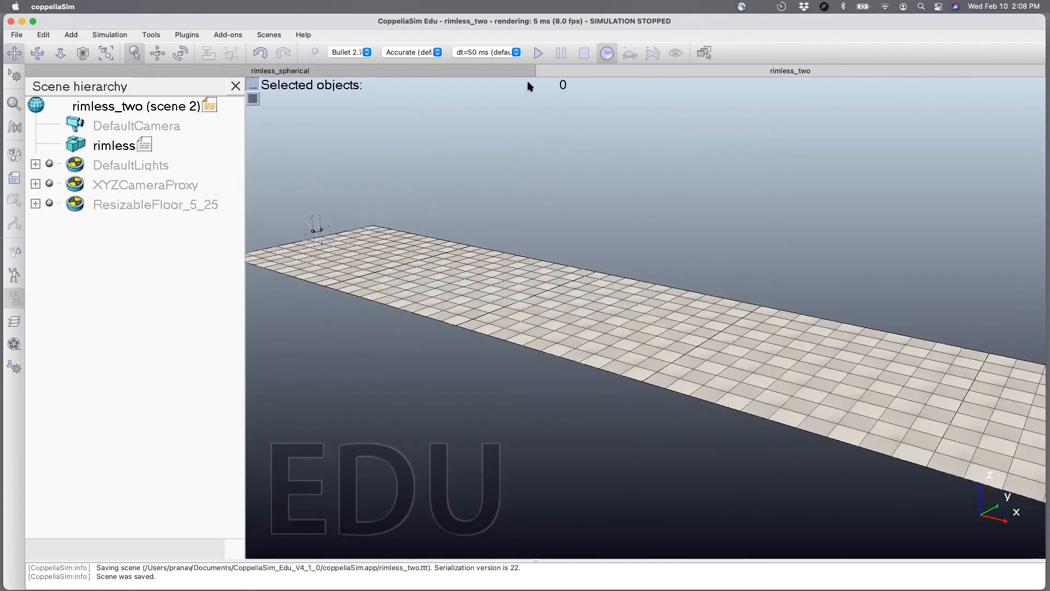
click(539, 53)
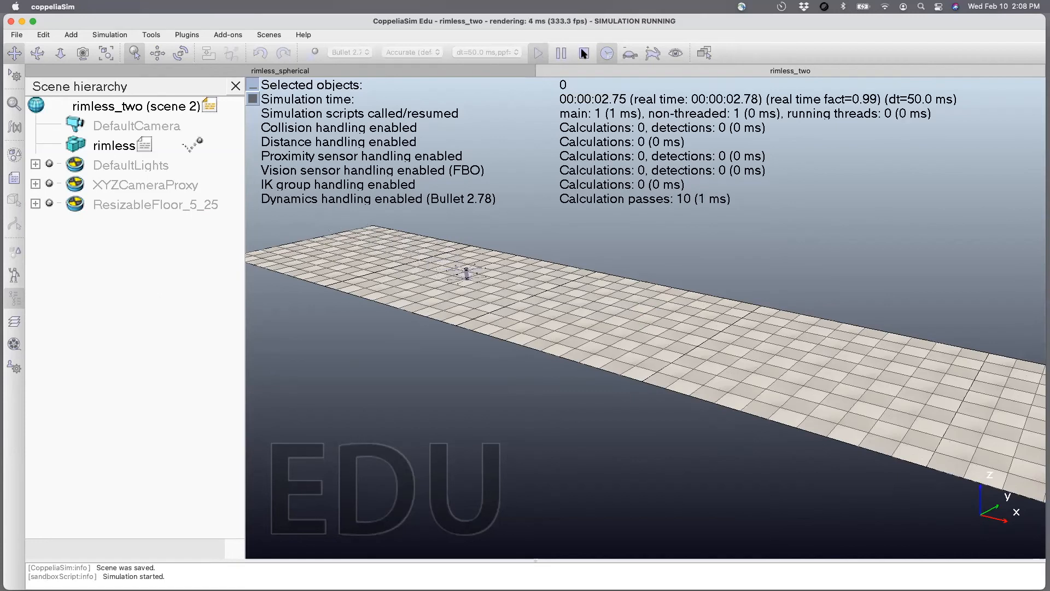
click(540, 53)
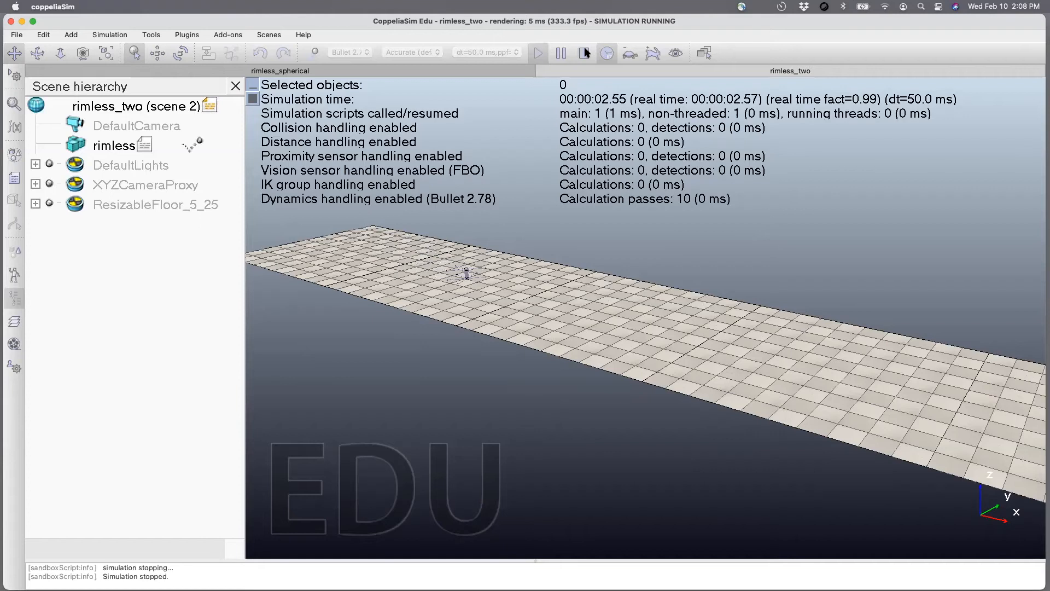
click(540, 54)
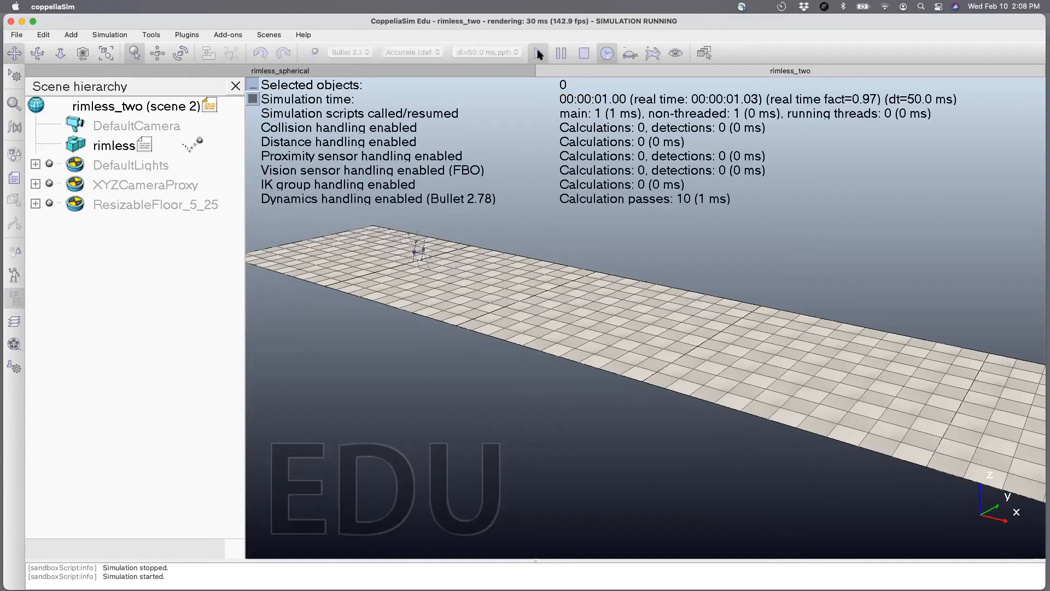
Set the x velocity in the rimless script to 5 and test it with a brief simulation run.
click(146, 145)
double_click(145, 145)
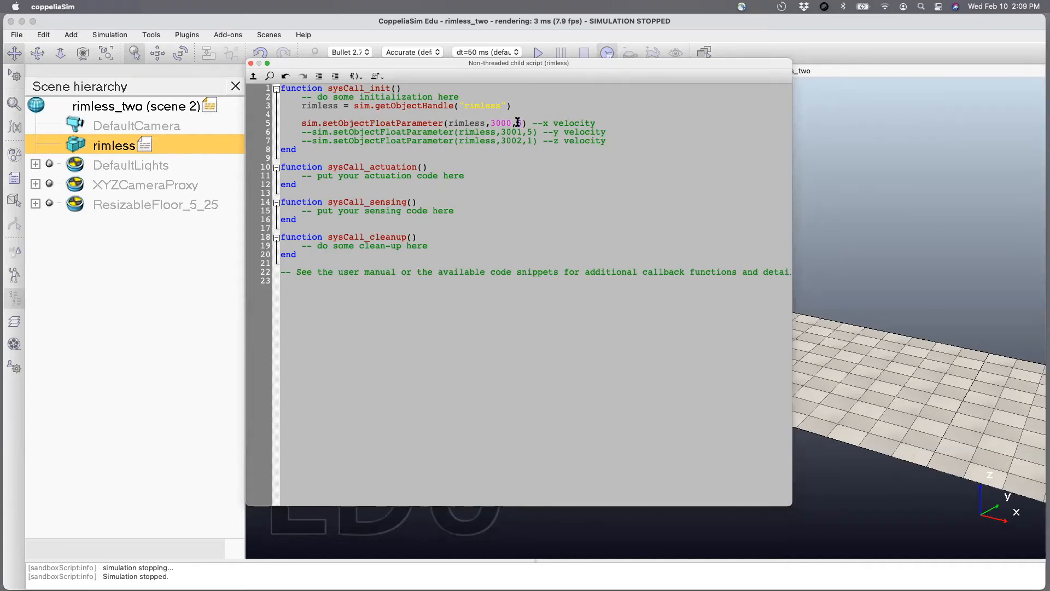
click(250, 63)
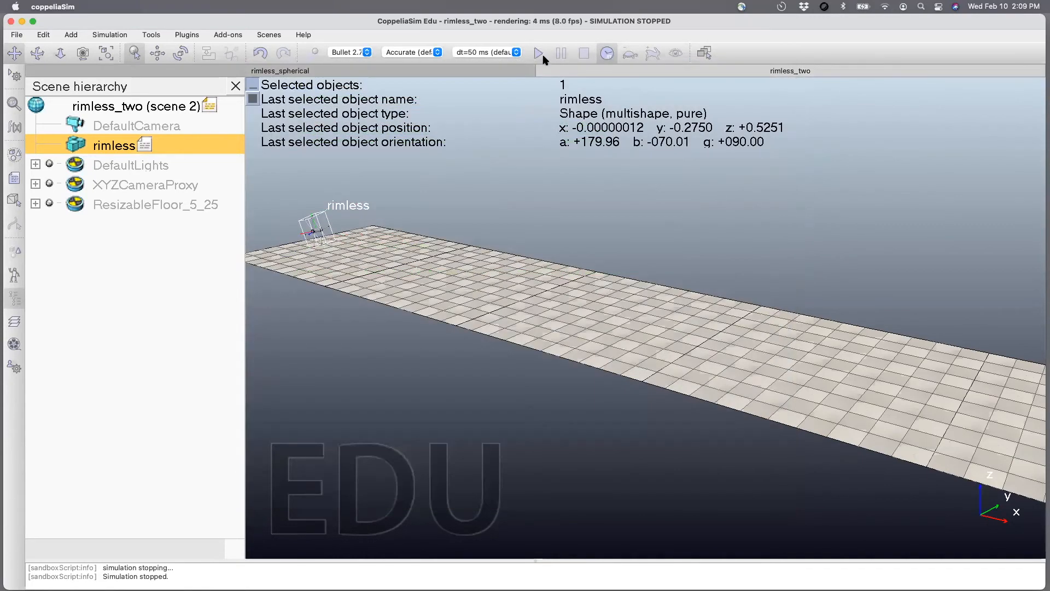
click(538, 53)
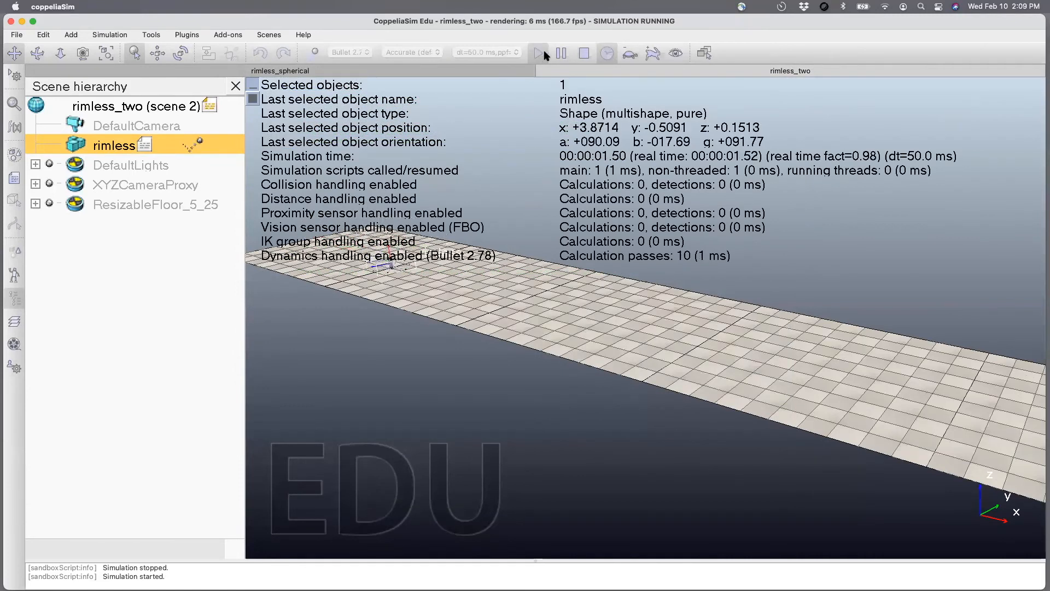
click(585, 53)
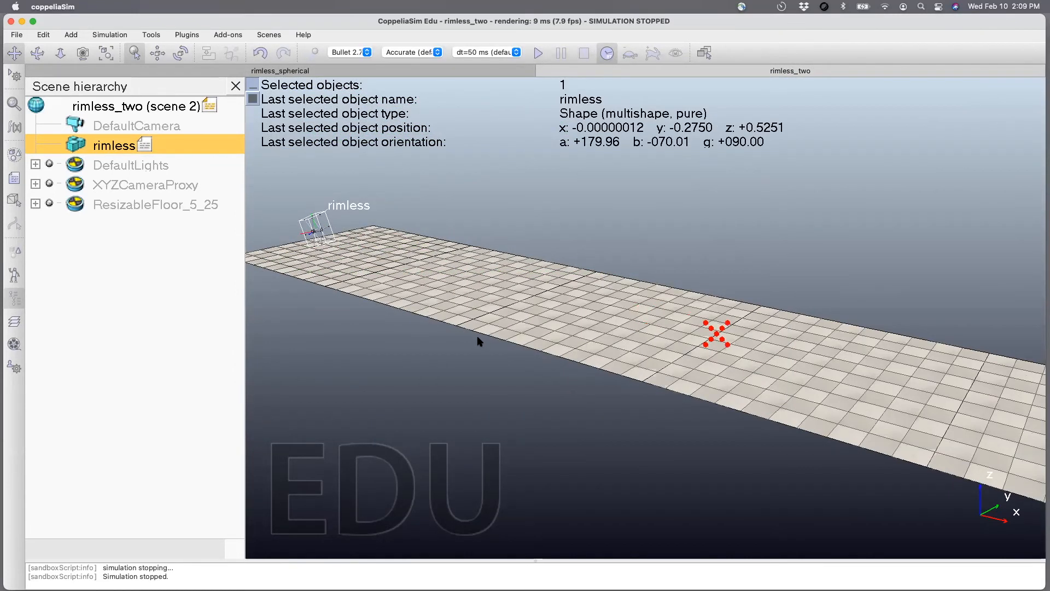
Save the scene and raise the rimless shape along the world Z axis only to about z = 0.775 m.
click(38, 54)
drag(255, 216, 336, 264)
drag(285, 242, 417, 251)
key(super+s)
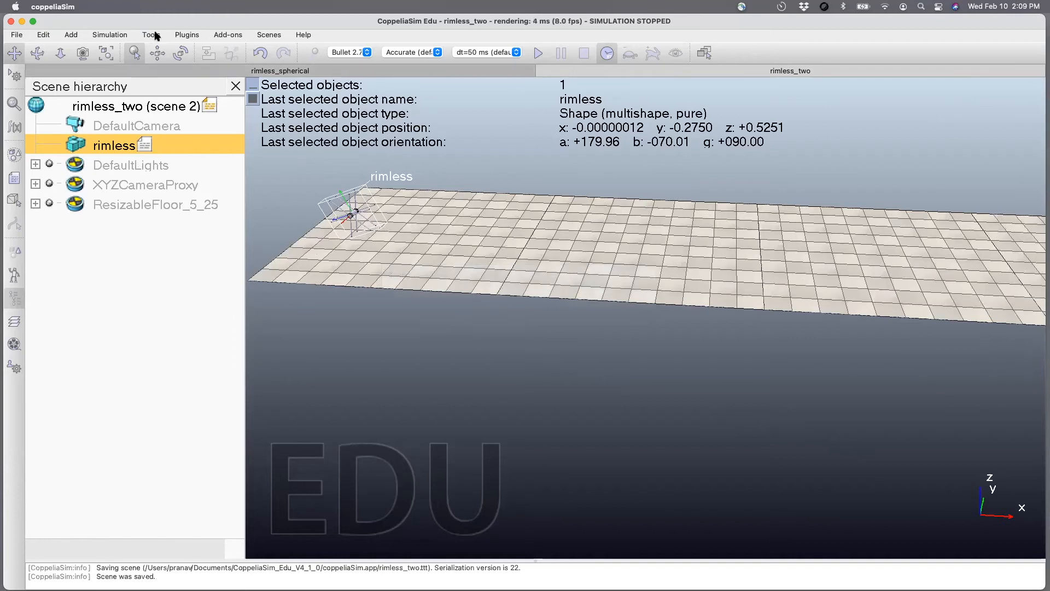
click(157, 53)
drag(363, 158, 363, 253)
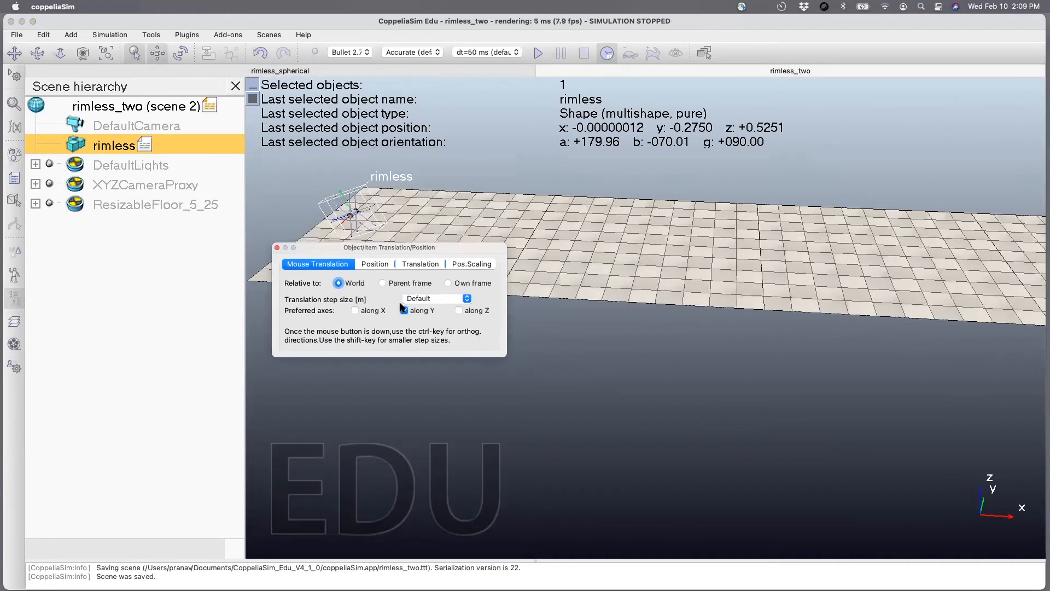
click(458, 310)
drag(352, 214, 356, 202)
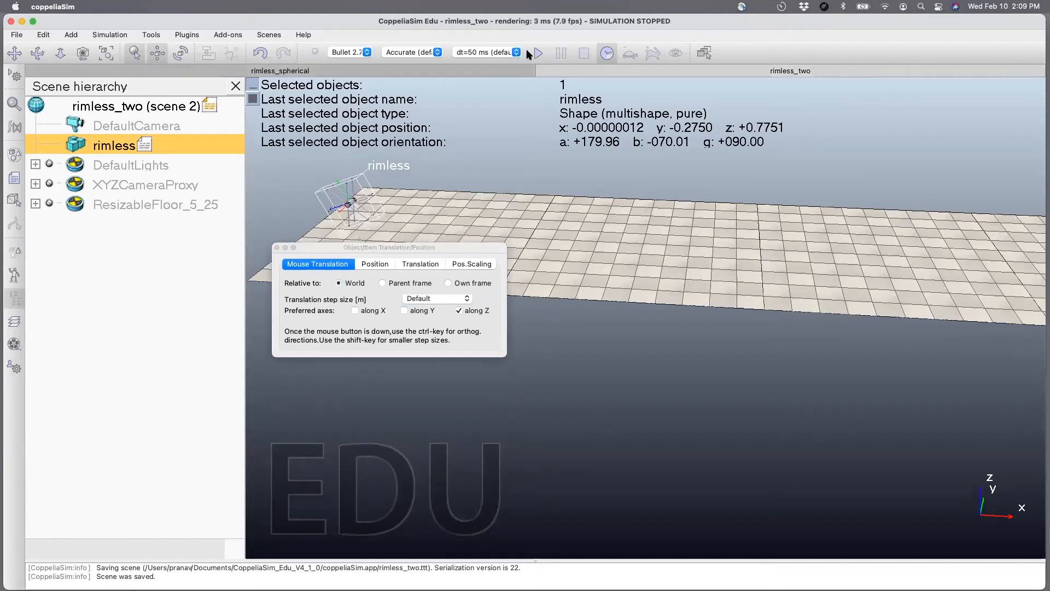
click(277, 247)
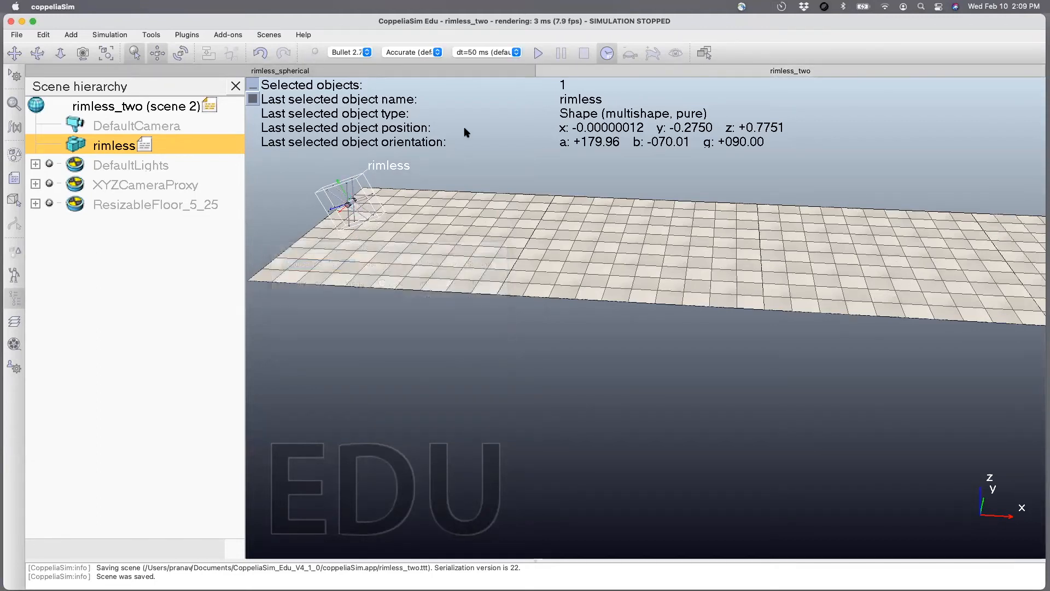
Test the raised wheels with a simulation run and save the scene.
click(538, 53)
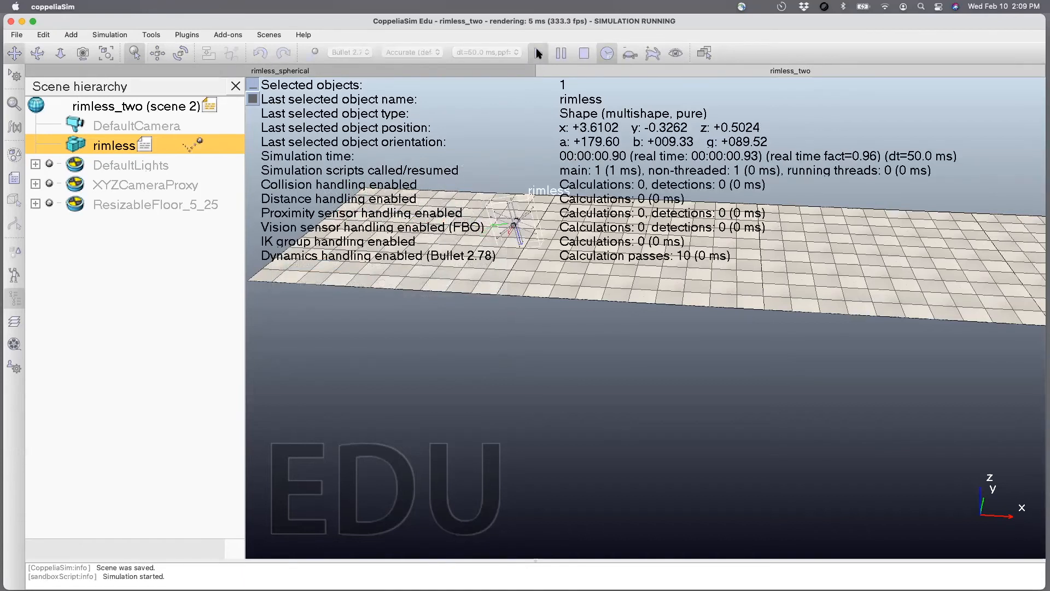
click(584, 52)
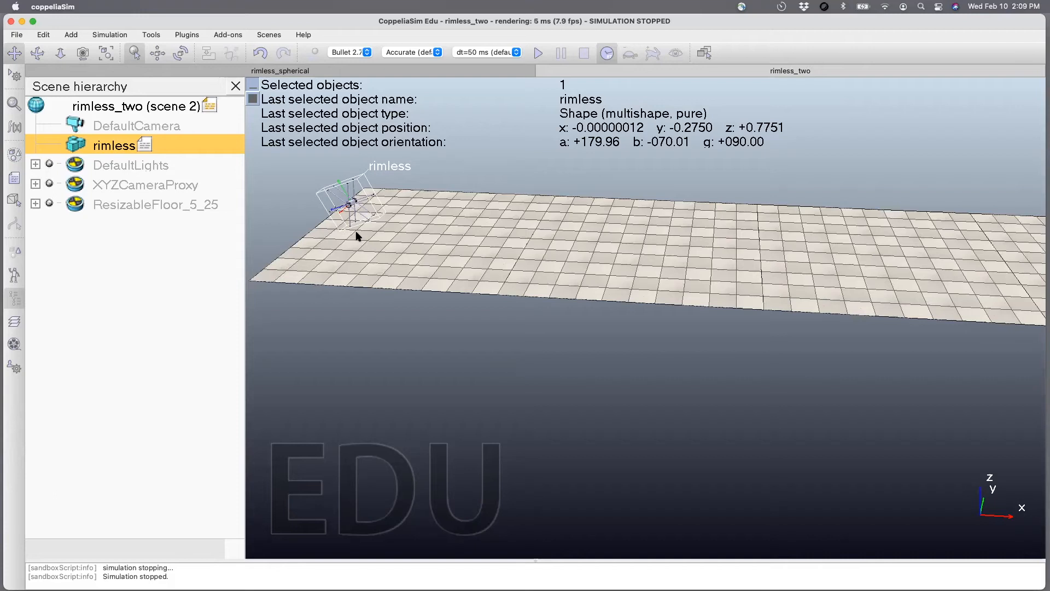
key(super+s)
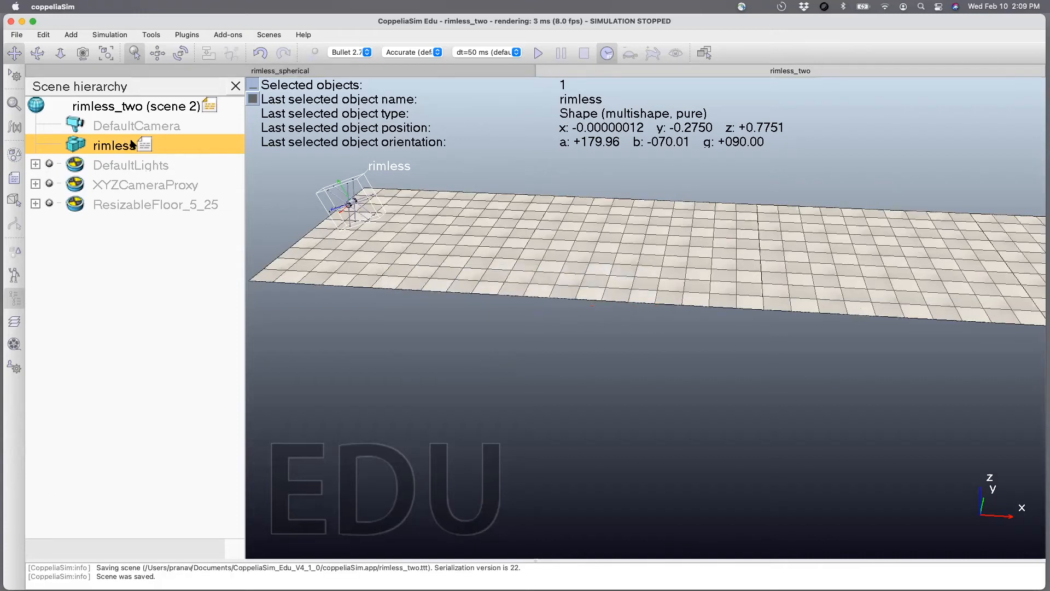
Set the x velocity in the rimless script's sysCall_init function to 10.
double_click(147, 145)
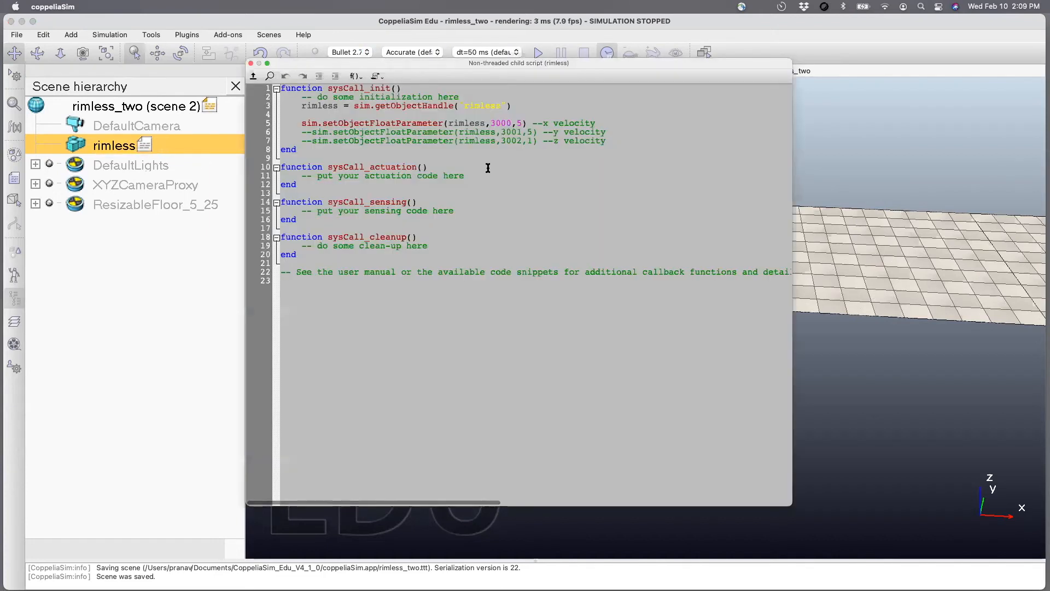
double_click(519, 123)
text(10)
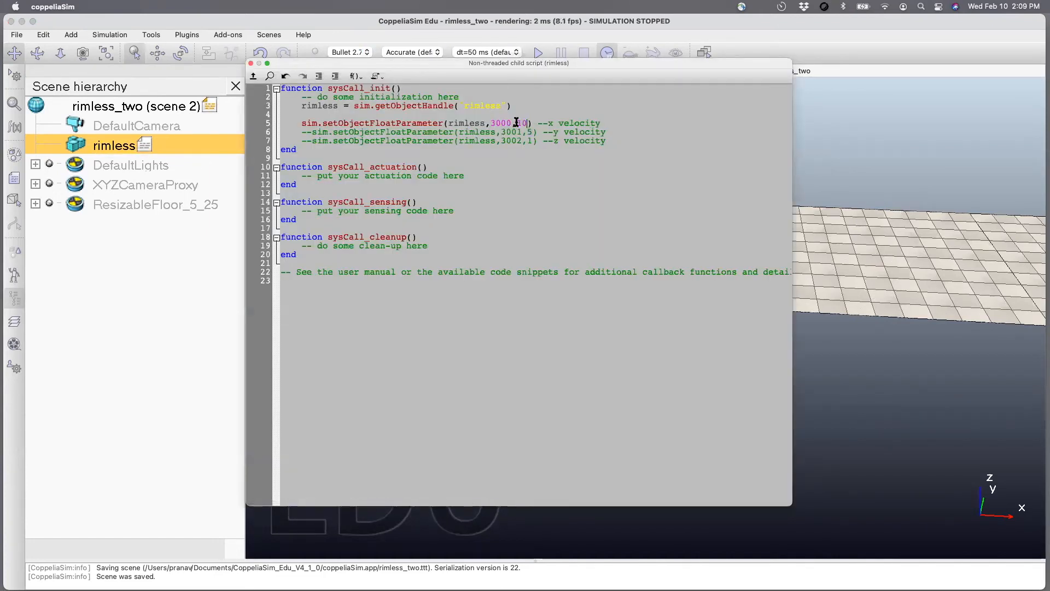
click(251, 64)
Test the x velocity of 10 with two simulation runs along the floor and save the scene.
scroll(577, 375, up, 5)
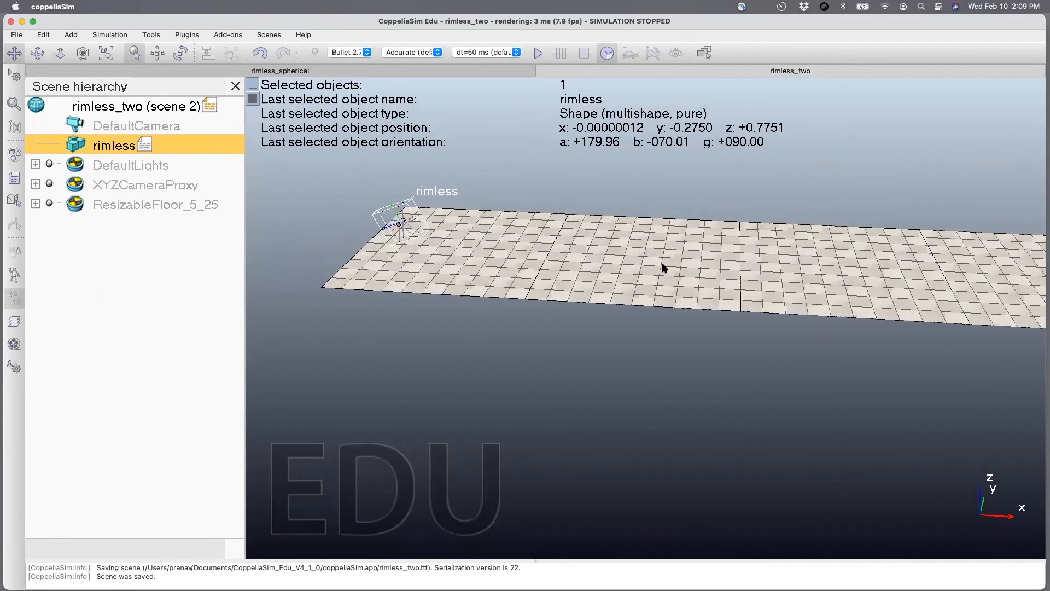
drag(597, 288, 572, 295)
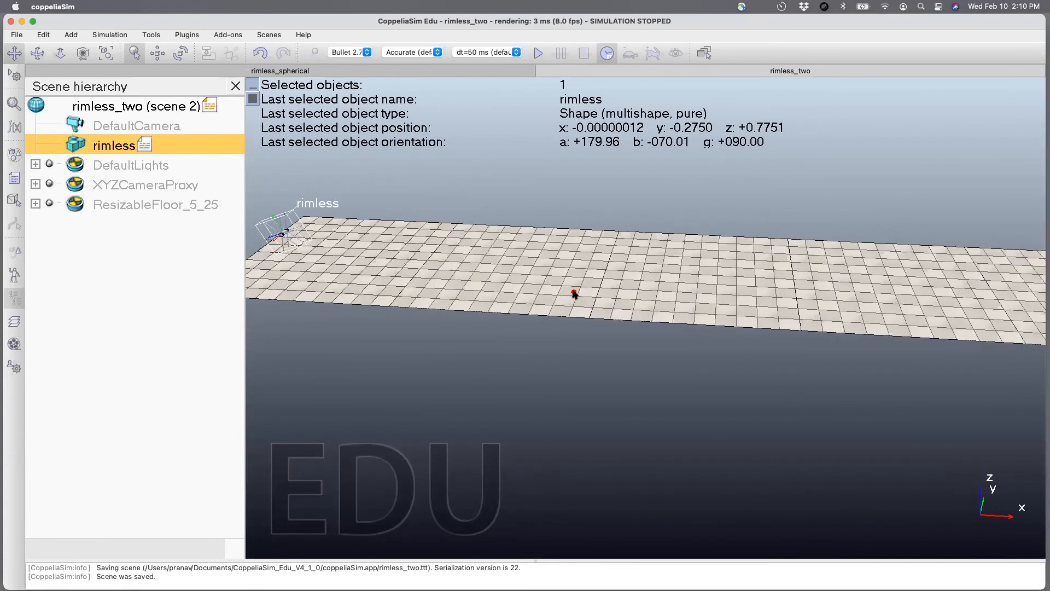
click(536, 53)
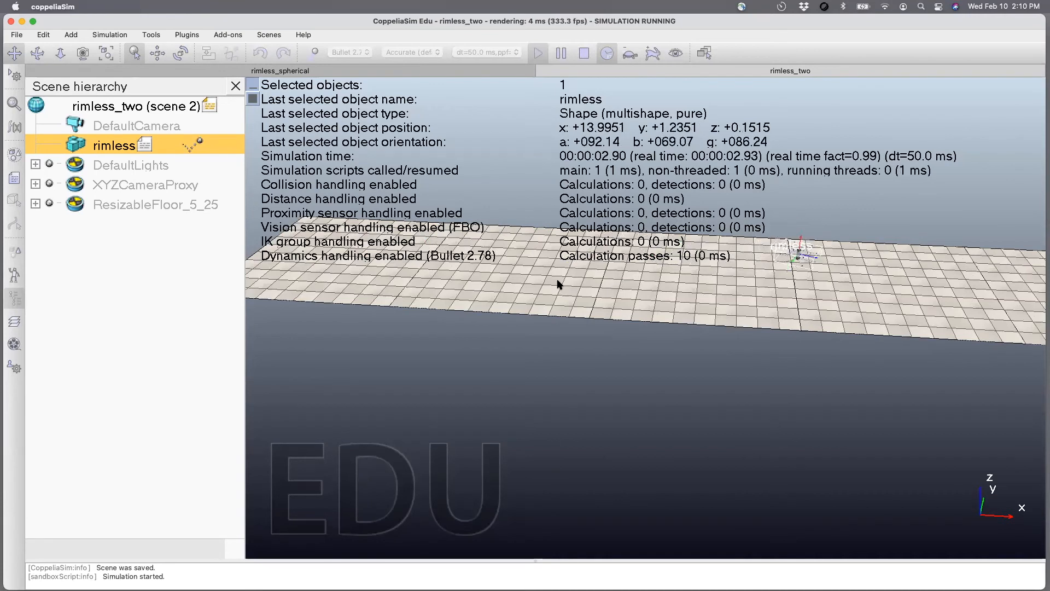
click(584, 53)
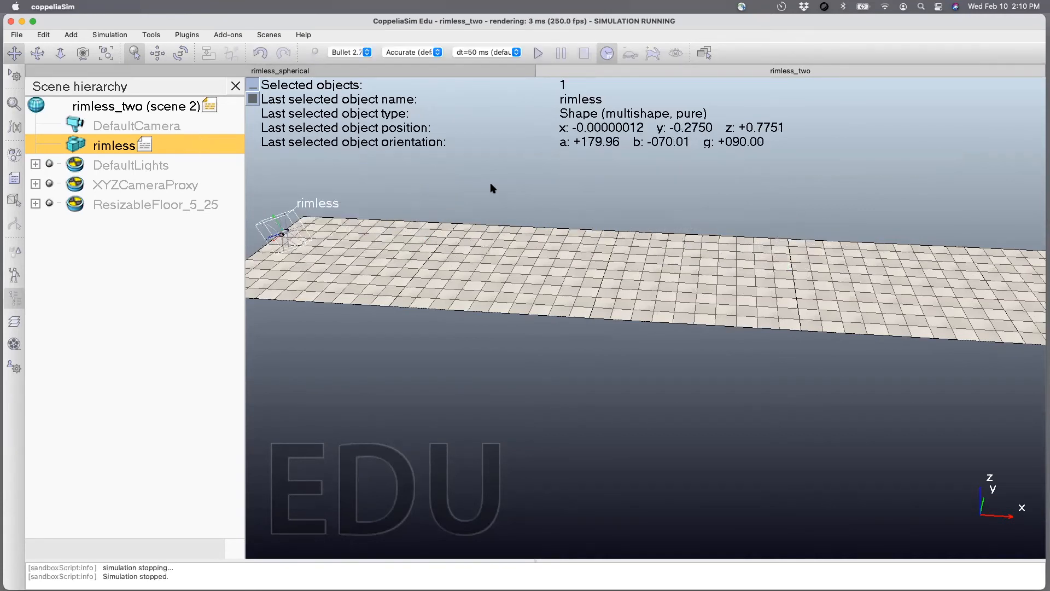
click(540, 53)
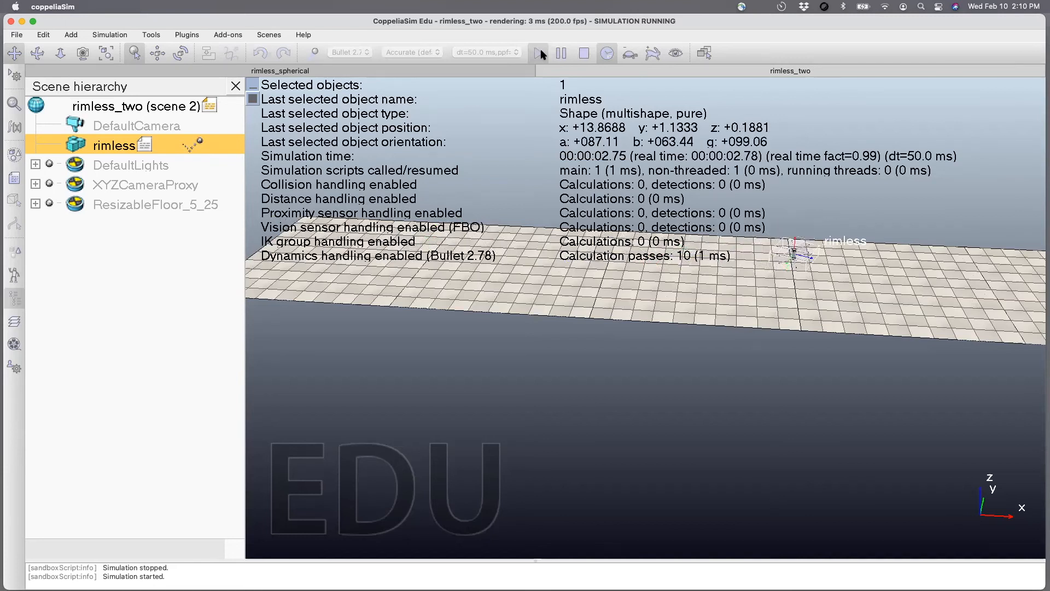
click(583, 57)
key(super+s)
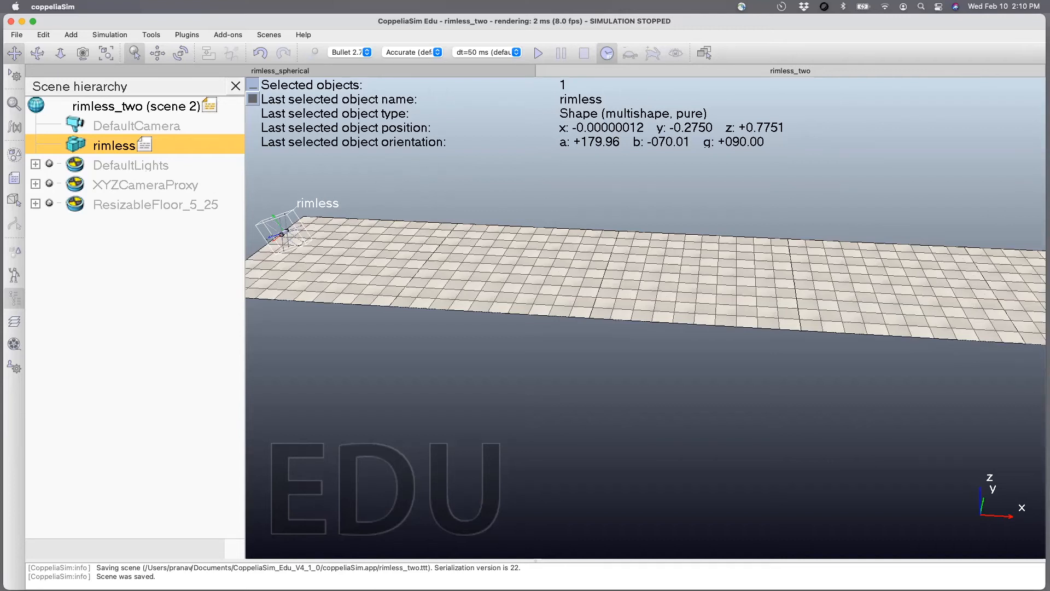
Switch to Finder, open a new window and move it off the main screen.
key(super+Tab)
key(super+n)
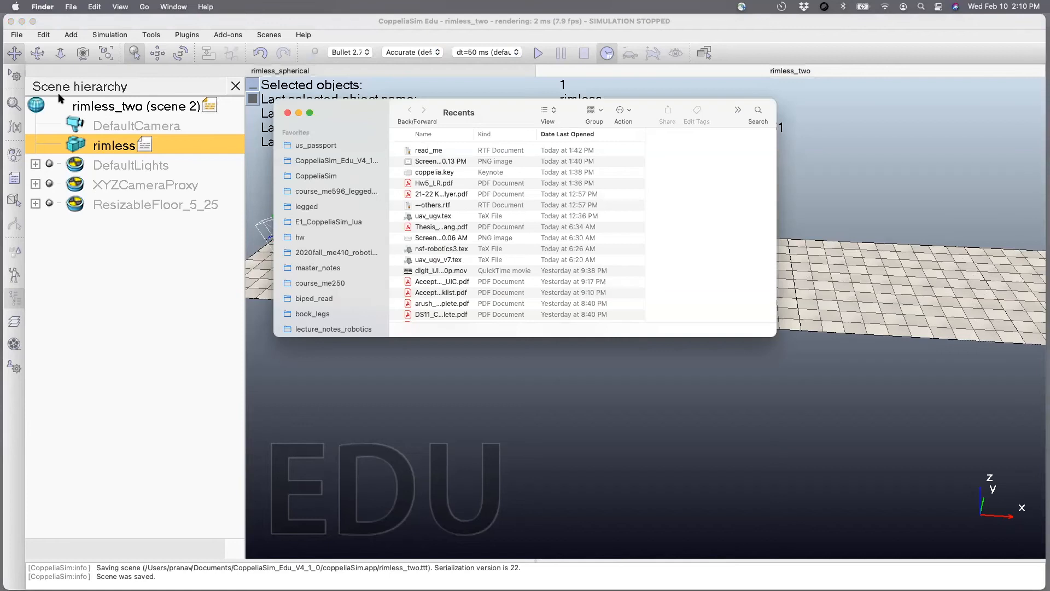
click(288, 114)
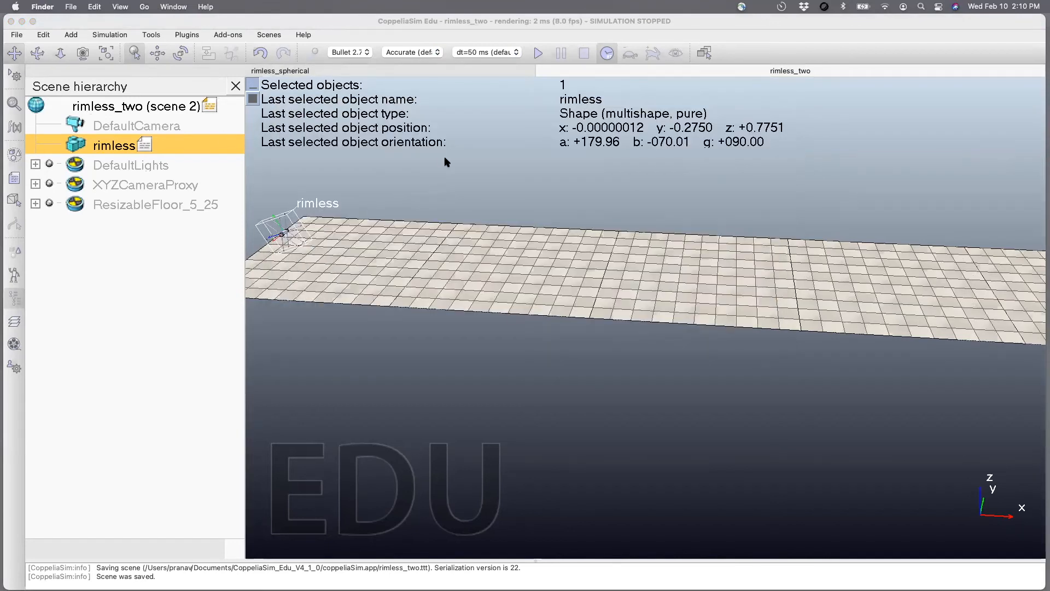
key(super+n)
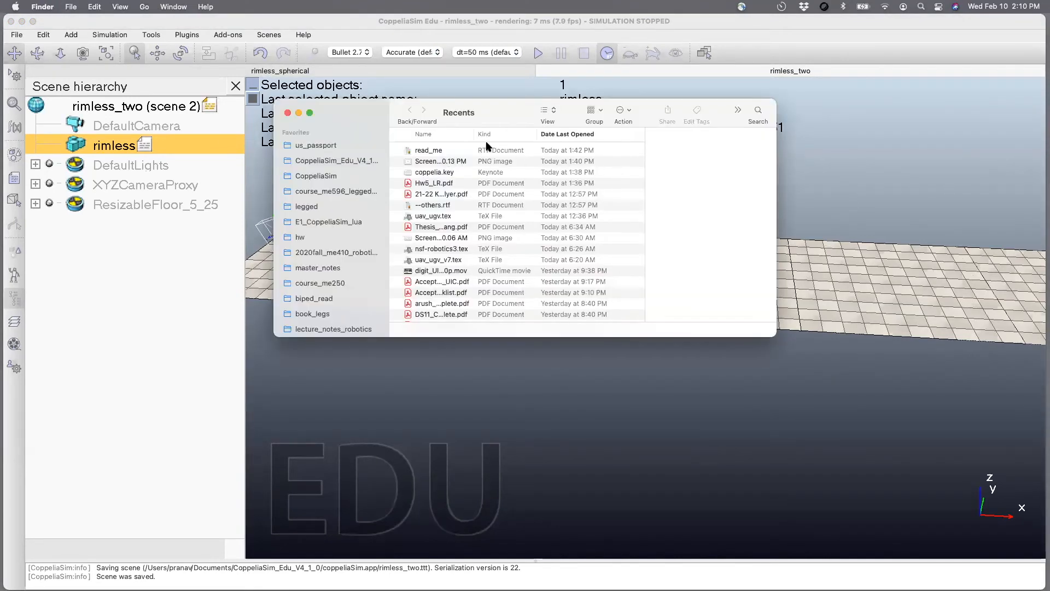
drag(338, 104, 0, 142)
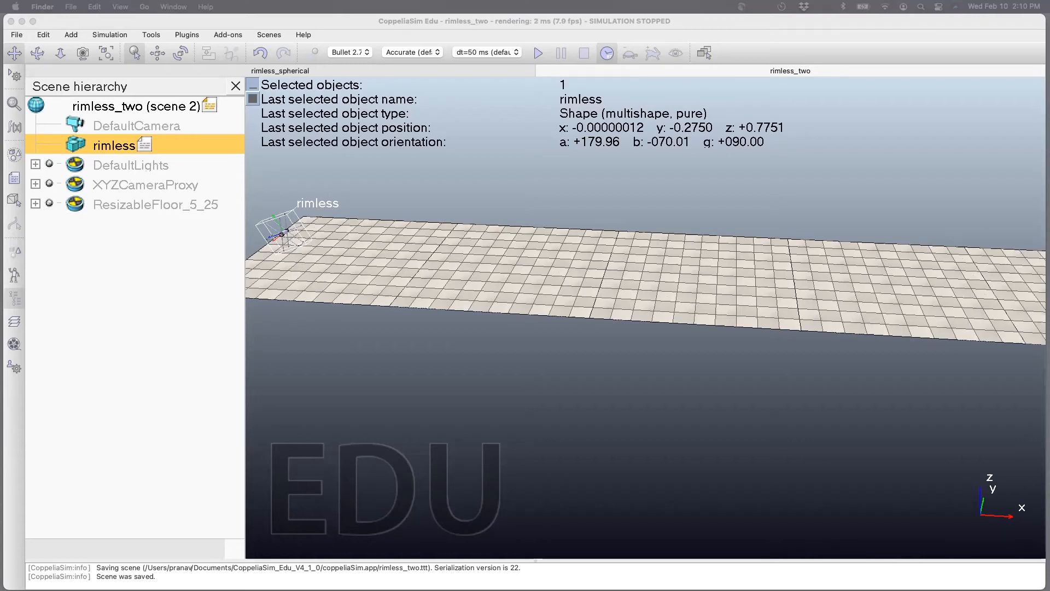
Switch back to CoppeliaSim and check the scene file's folder path in the save-as dialog, leaving without saving.
click(336, 158)
click(17, 34)
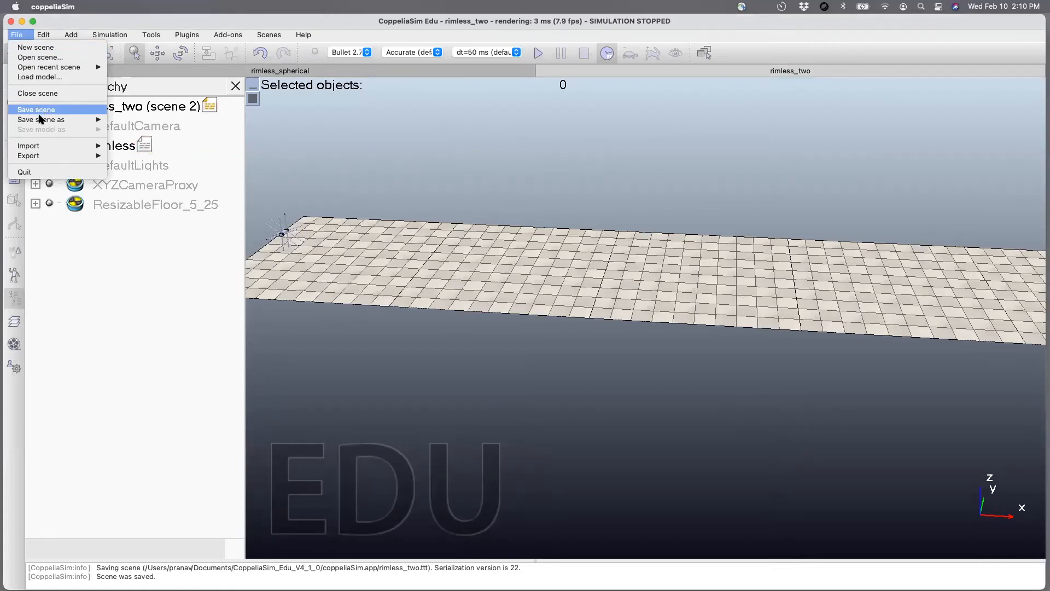
mouse_move(41, 121)
click(144, 120)
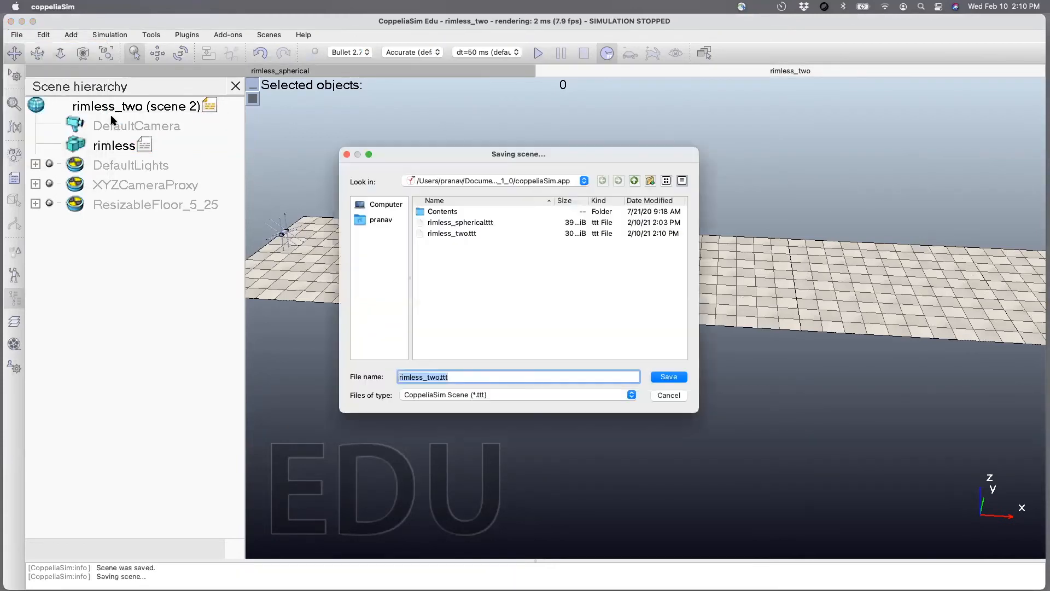
click(451, 186)
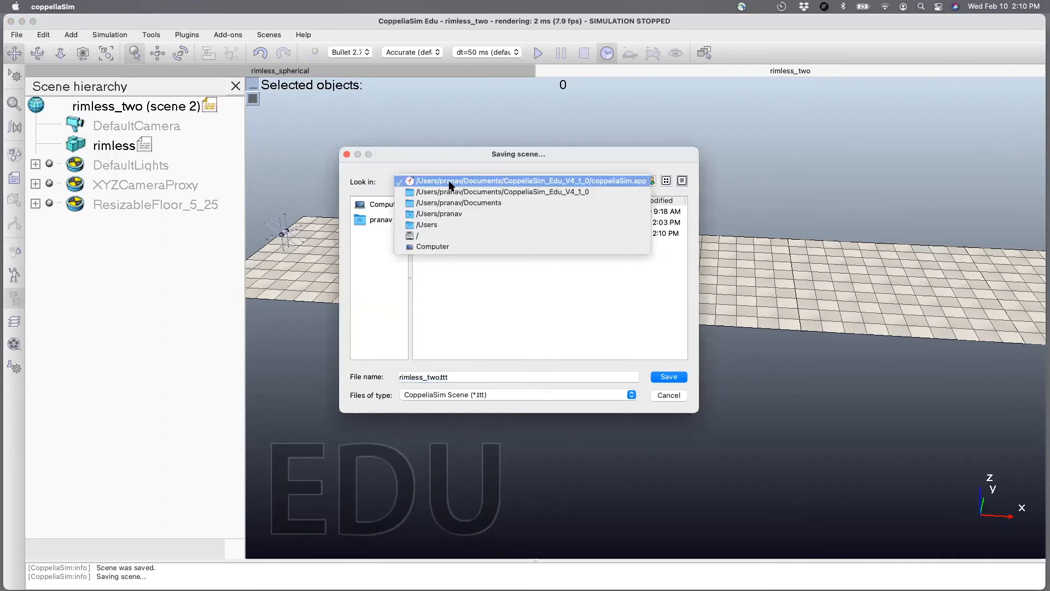
click(547, 338)
click(668, 394)
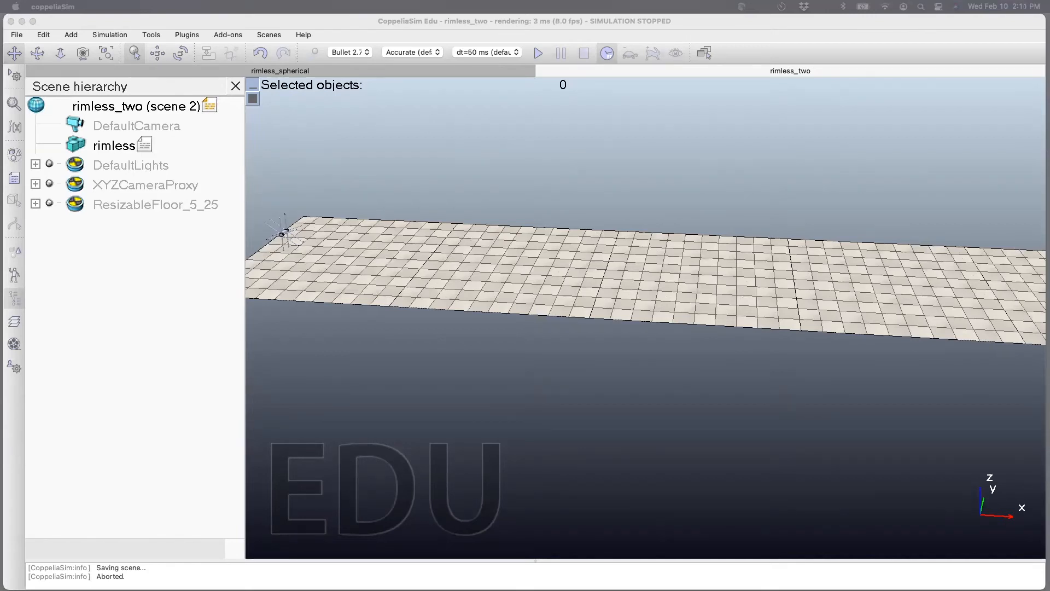
Bring the Finder window of the coppeliaSim folder back on screen and duplicate the file rimless_two.ttt.
drag(0, 159, 433, 177)
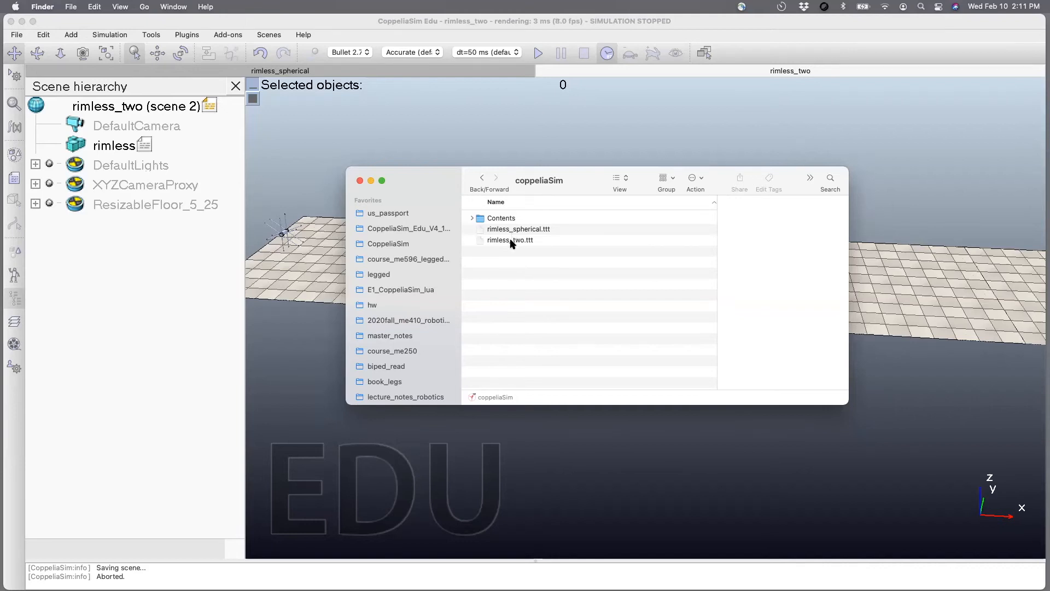
click(512, 241)
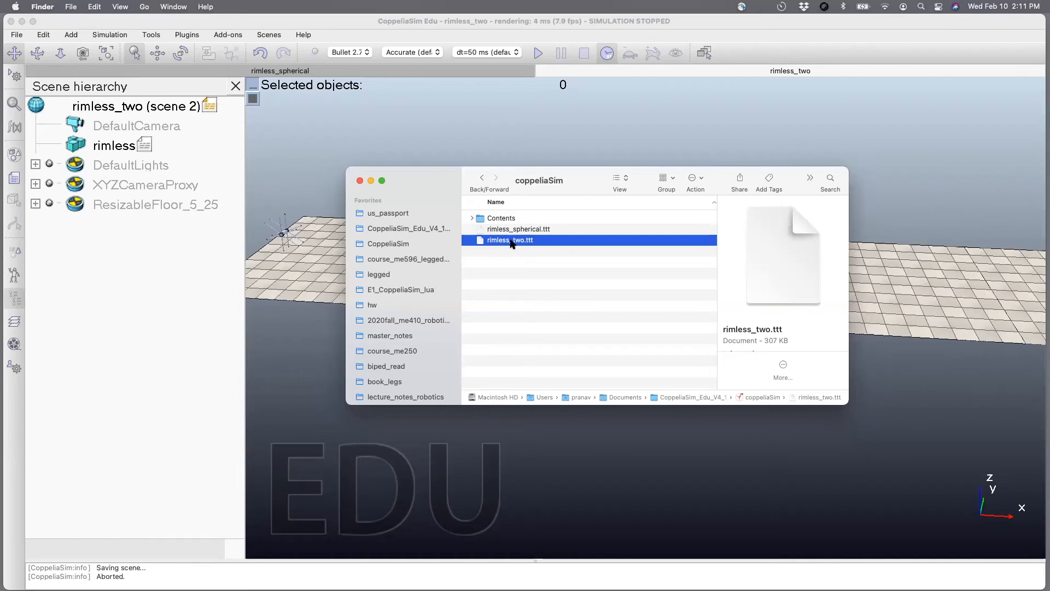
click(516, 253)
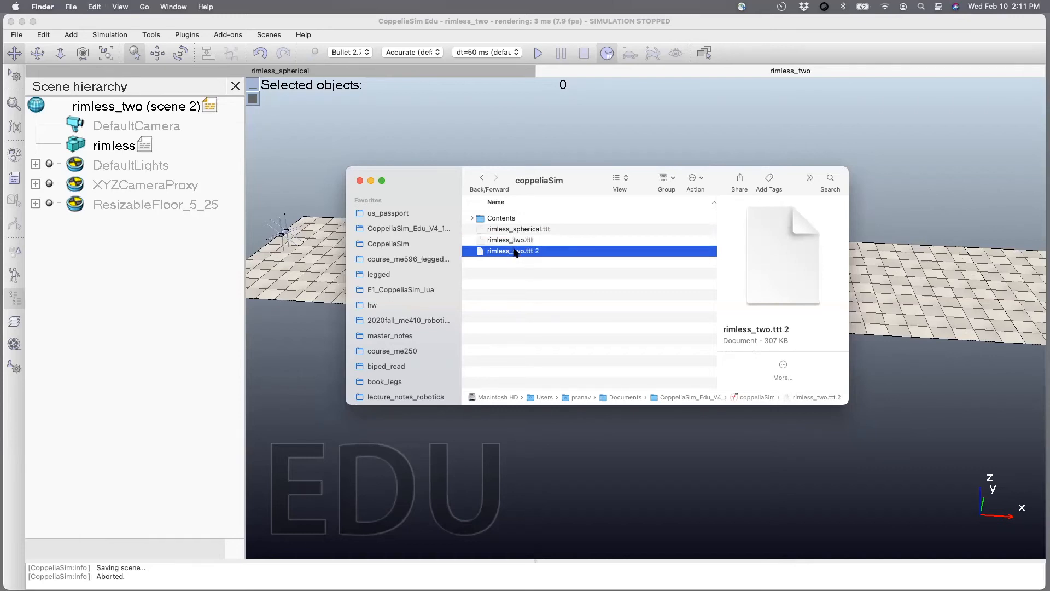
Rename the duplicated scene file as rimless_two_slope.ttt.
key(Return)
key(Right)
key(BackSpace)
key(BackSpace)
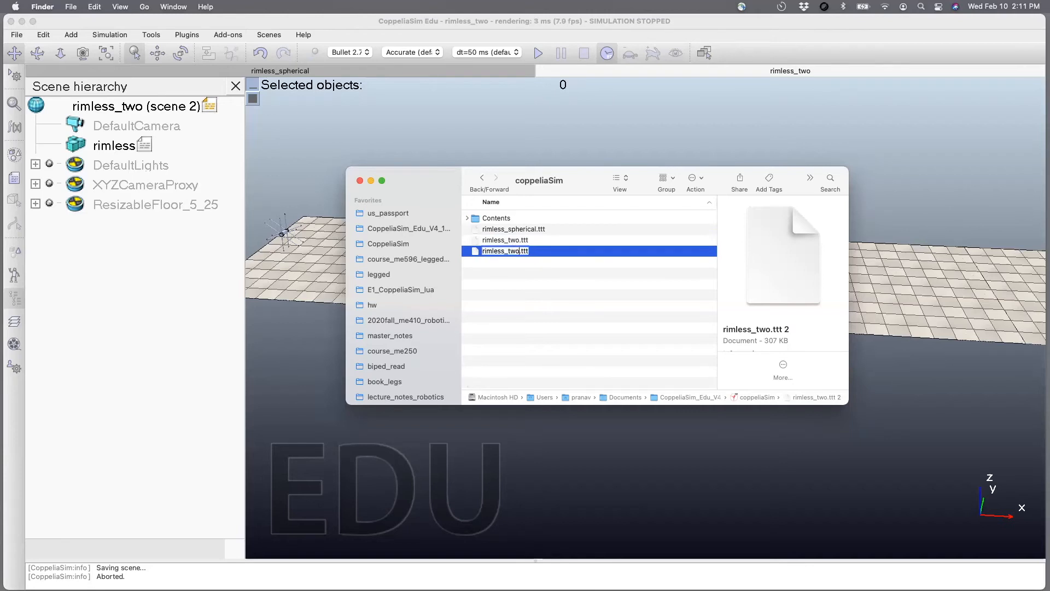
text(_slope)
key(Return)
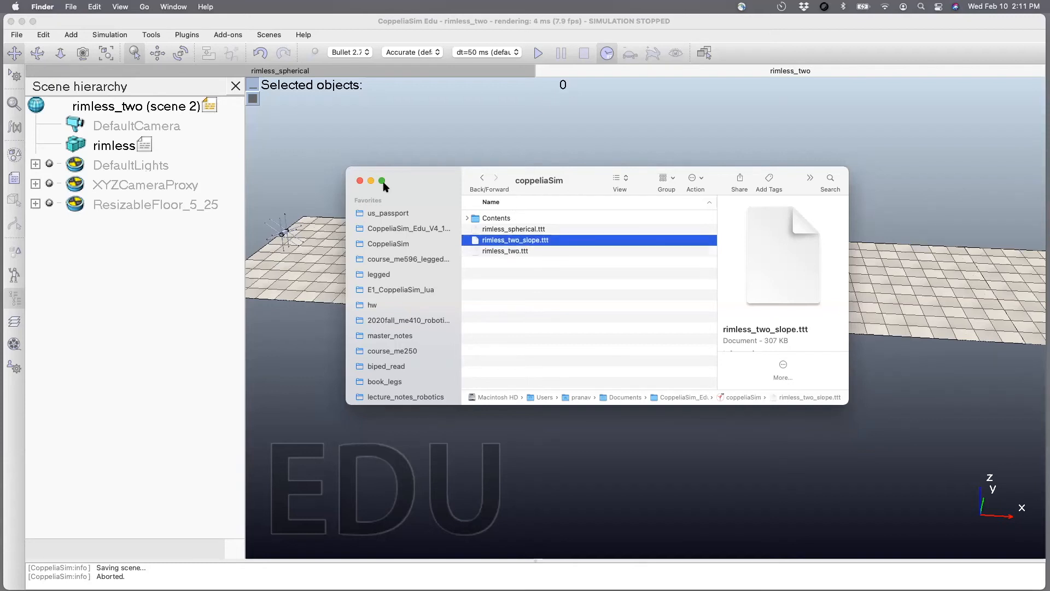
Open rimless_two_slope.ttt as a scene in CoppeliaSim, dismissing the Finder window, and save the scene.
drag(491, 239, 524, 150)
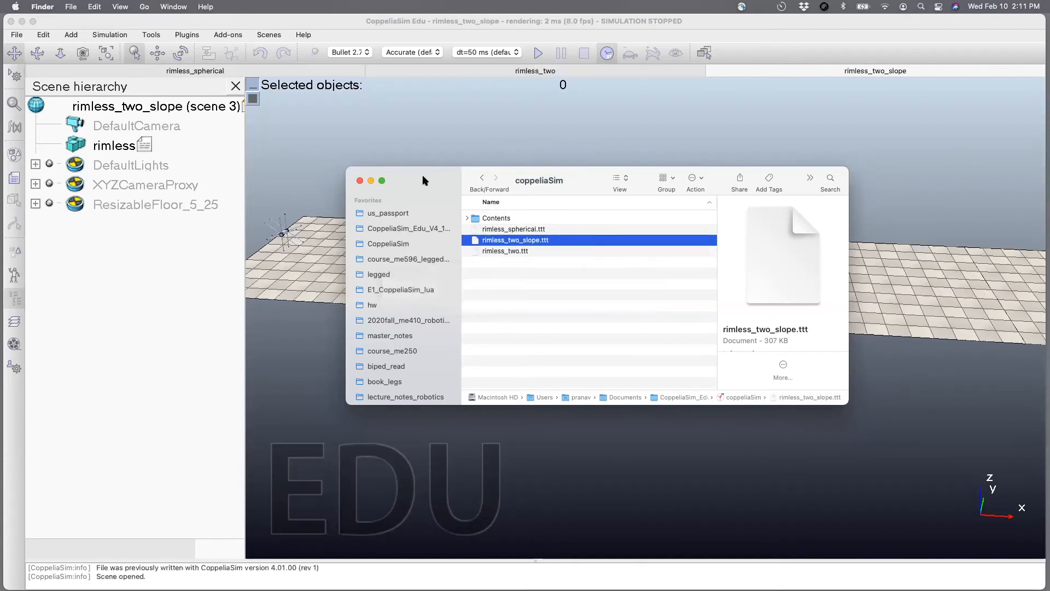
click(360, 181)
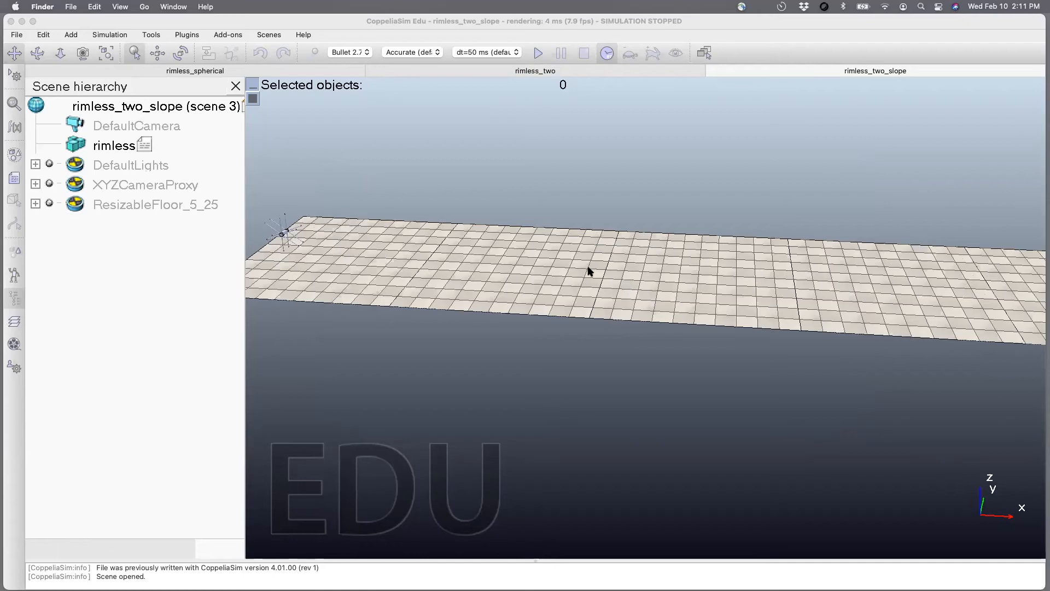
scroll(689, 304, down, 2)
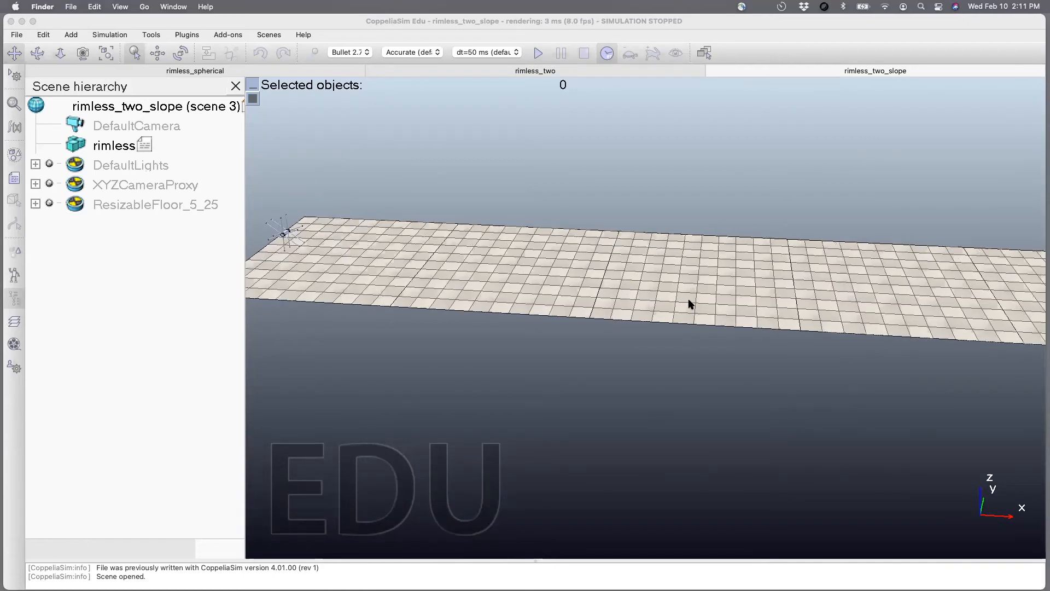
click(296, 240)
key(super+s)
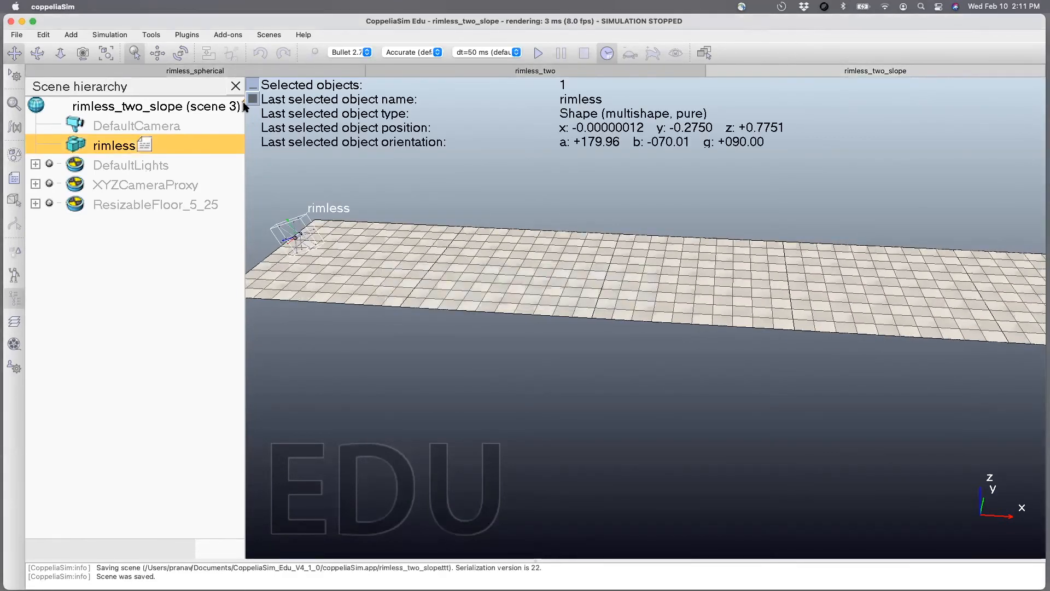
Add a primitive plane with an X-size of 25 m and a Y-size of 5 m.
click(71, 35)
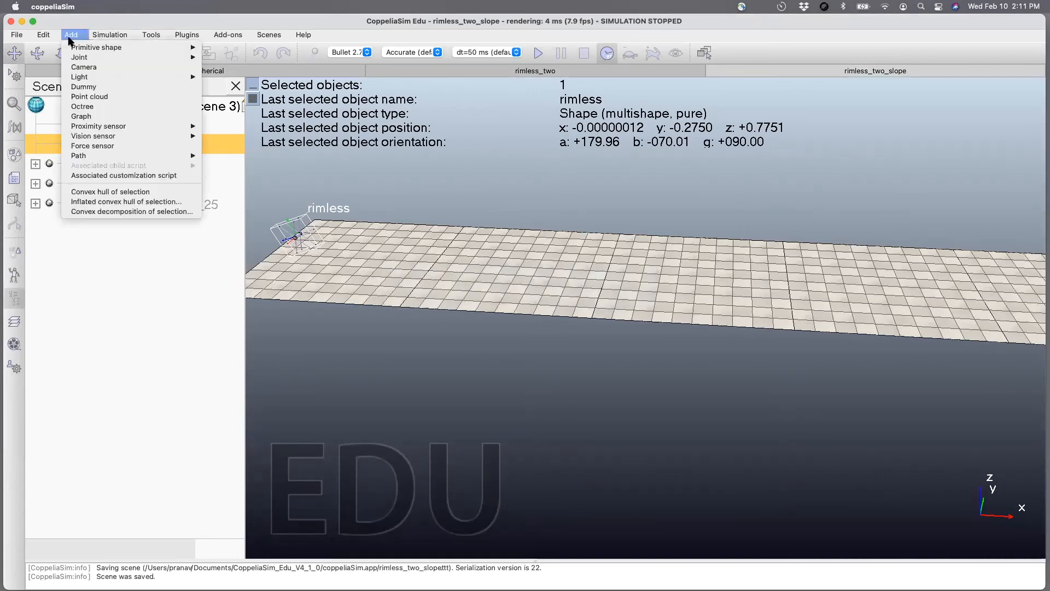
mouse_move(76, 52)
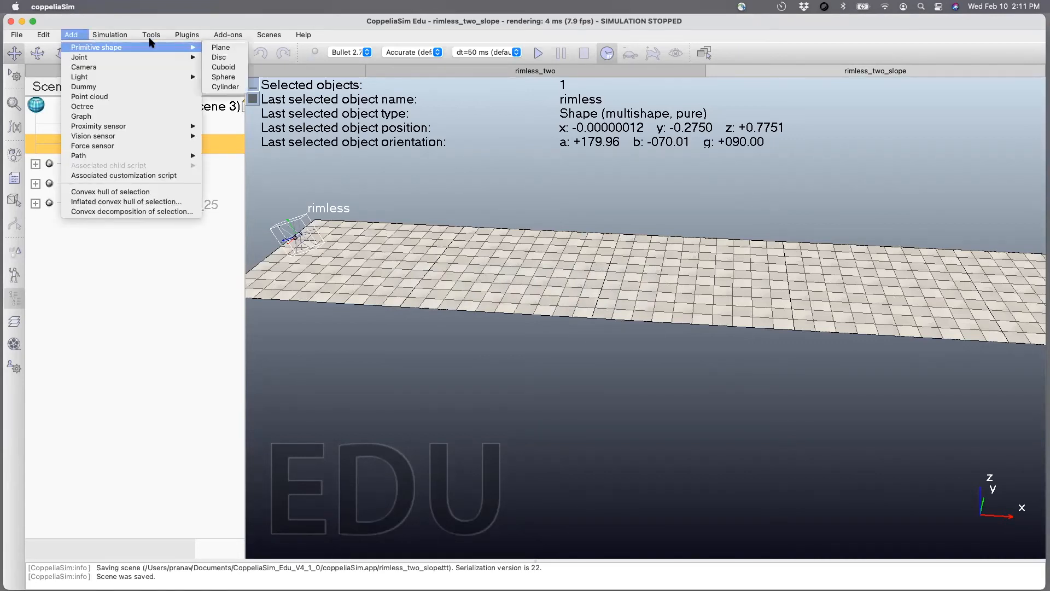
click(215, 48)
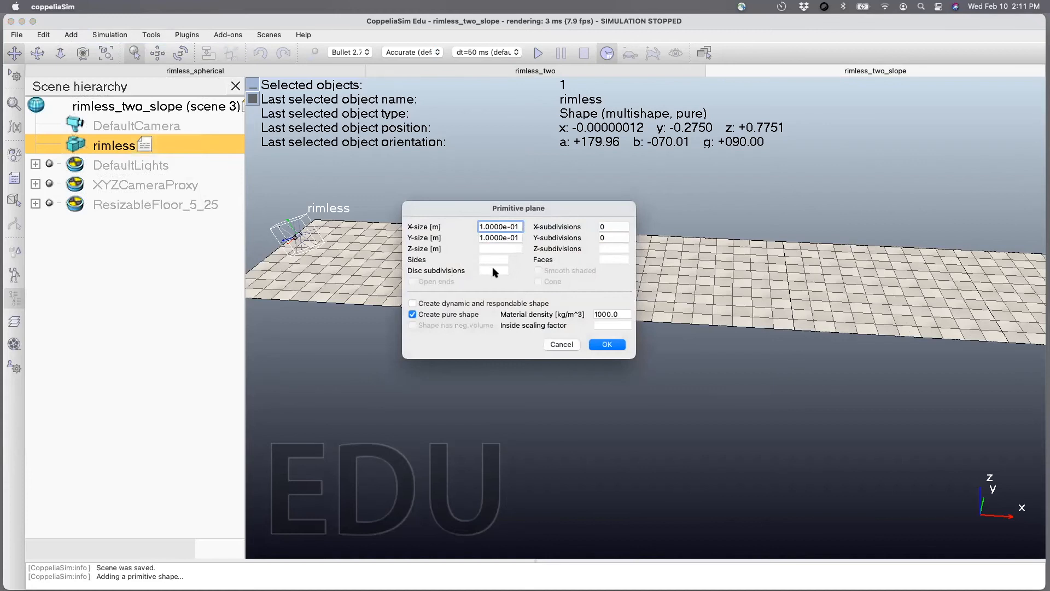
drag(520, 226, 443, 229)
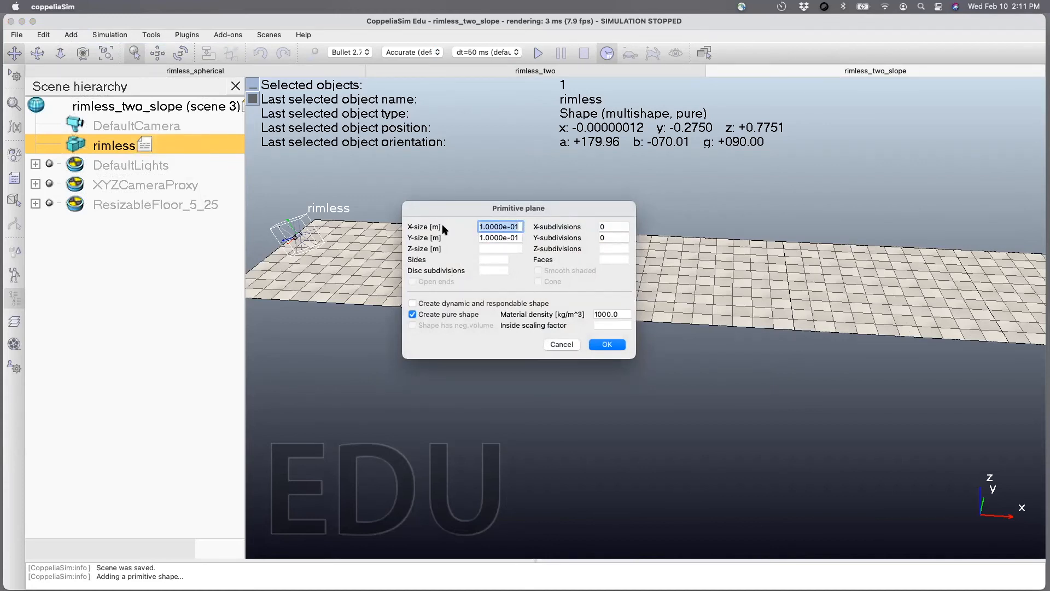
text(25)
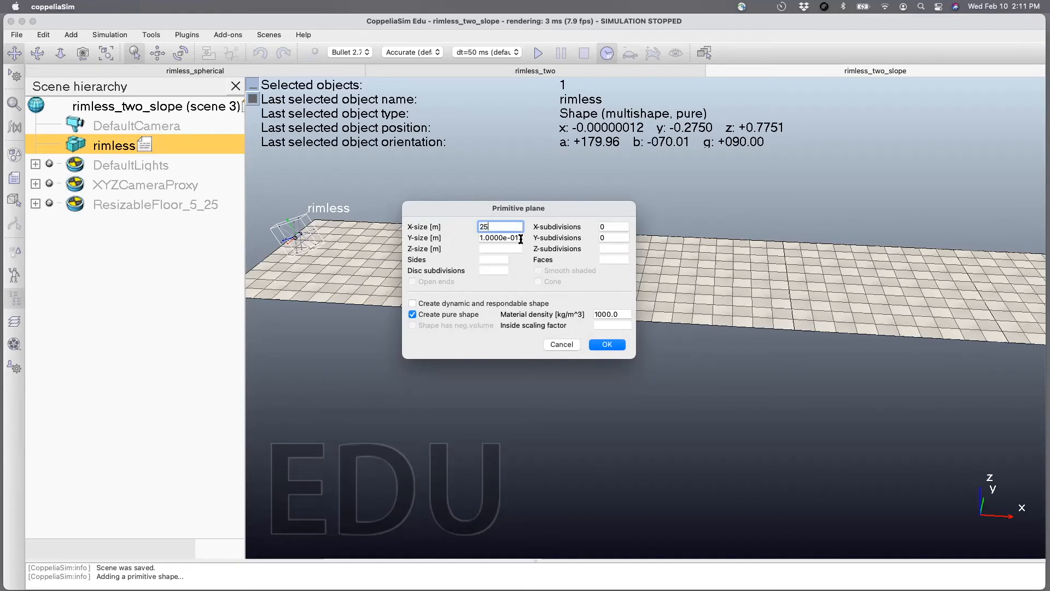
drag(520, 239, 463, 241)
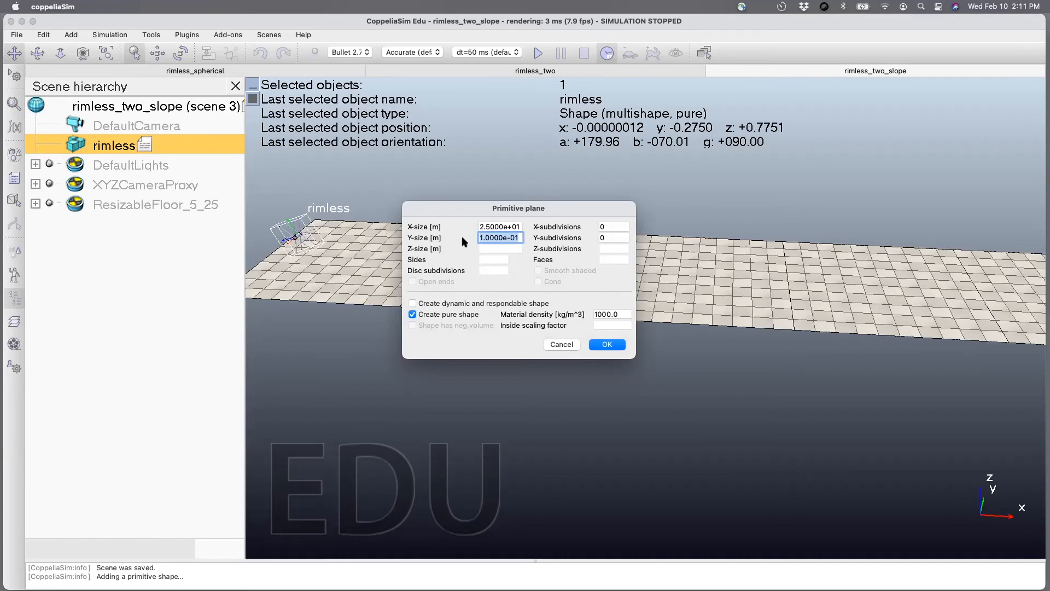
text(5)
click(606, 345)
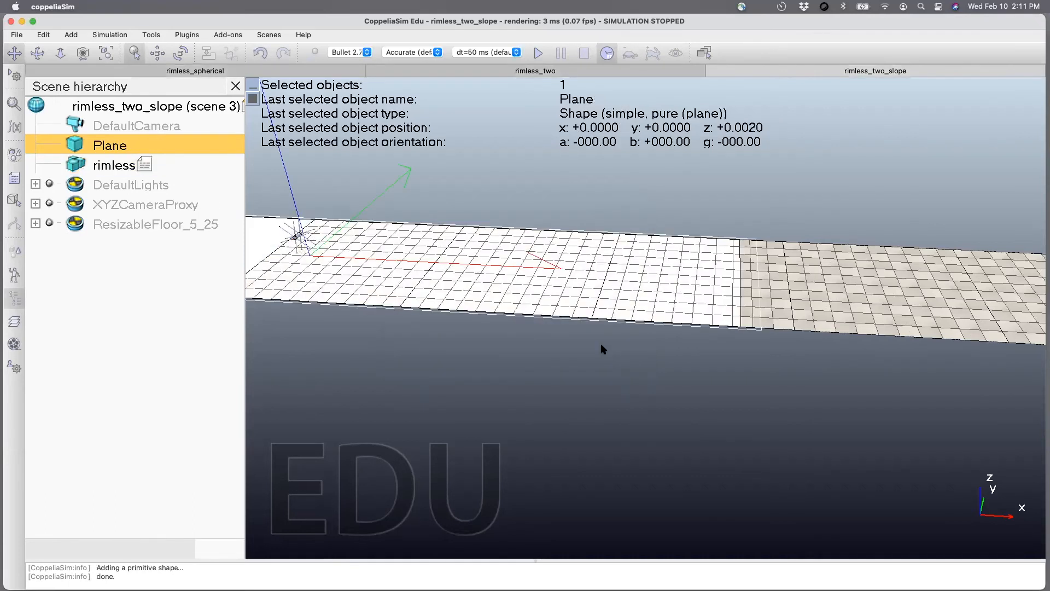
Move the plane along the world X axis only, to about x = 11.275 m over the floor, and save the scene.
scroll(574, 352, down, 4)
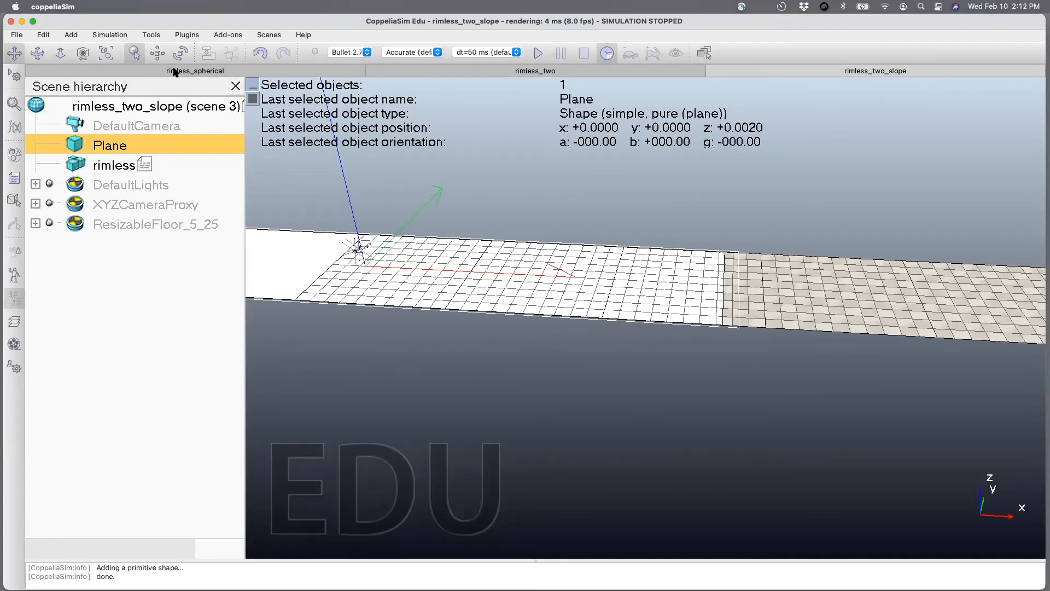
click(158, 53)
click(405, 310)
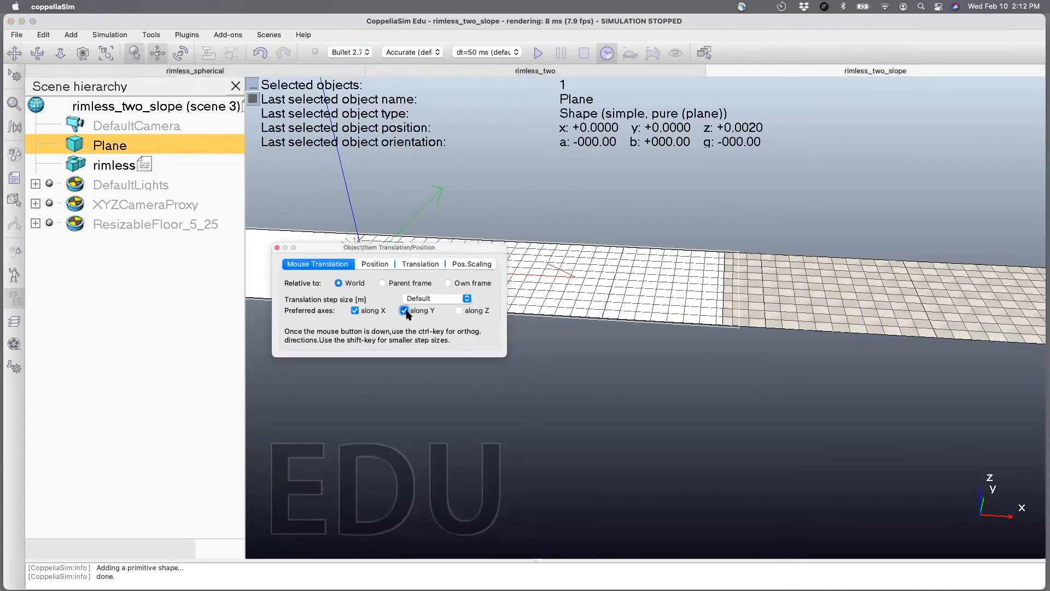
click(355, 310)
drag(304, 239, 687, 421)
scroll(687, 421, down, 4)
drag(386, 252, 444, 389)
drag(447, 308, 443, 287)
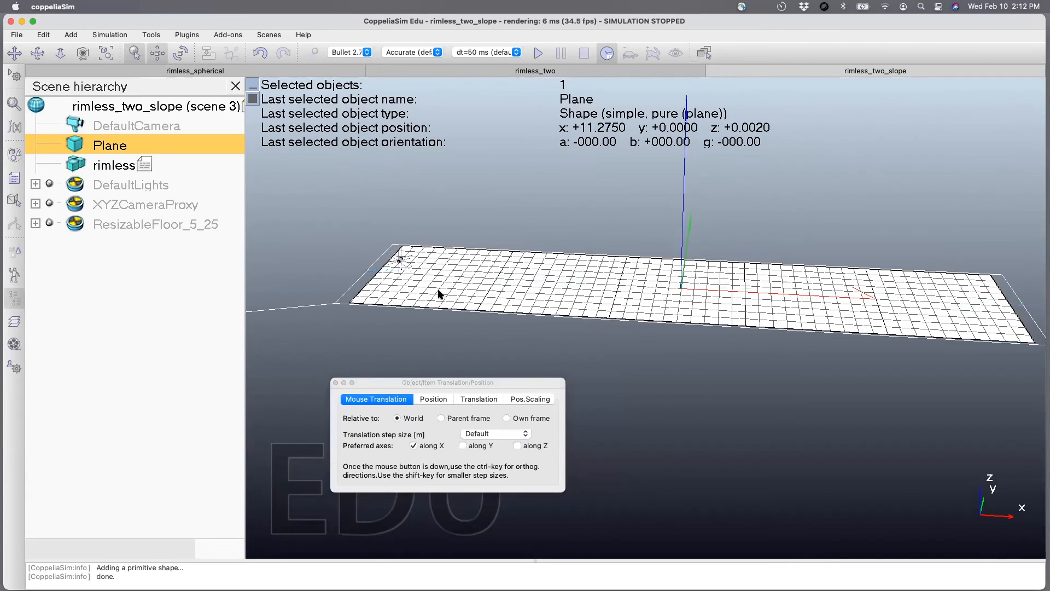
click(337, 382)
key(super+s)
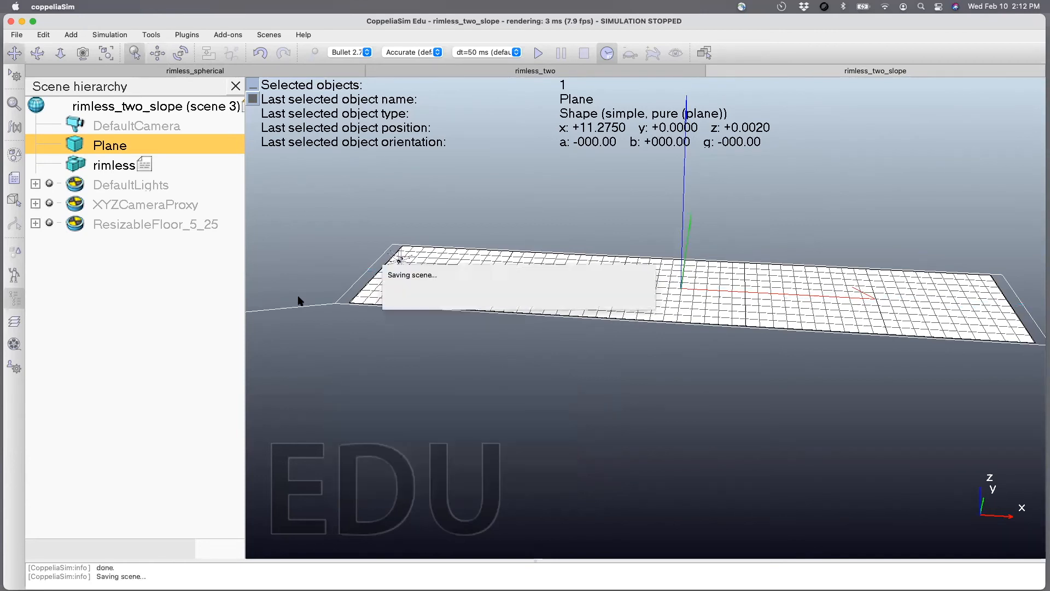
Tilt the plane into a slope by setting its Beta orientation relative to the world to 10 degrees.
click(182, 53)
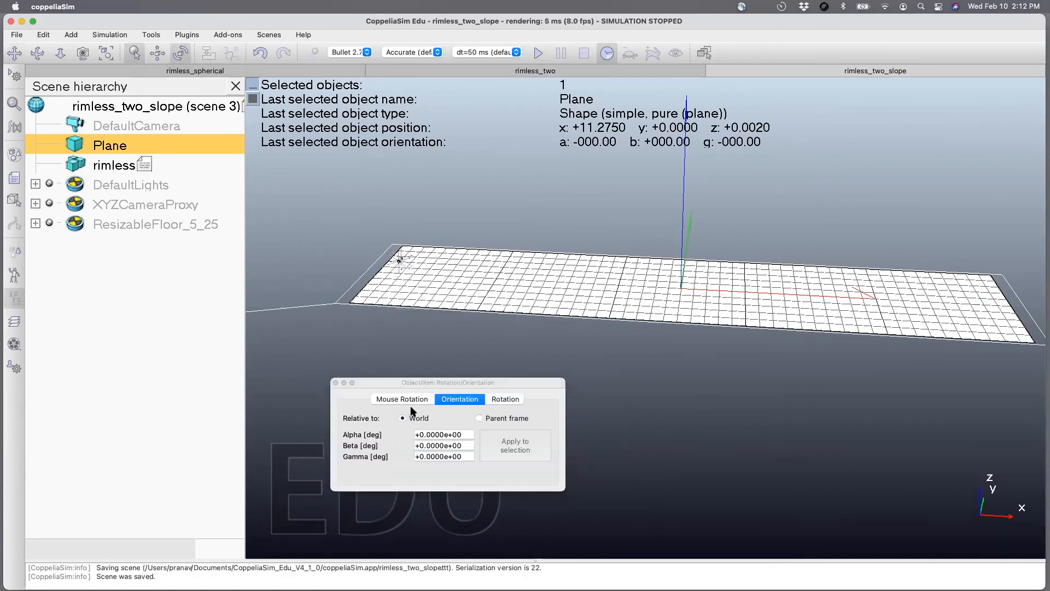
drag(399, 386, 392, 362)
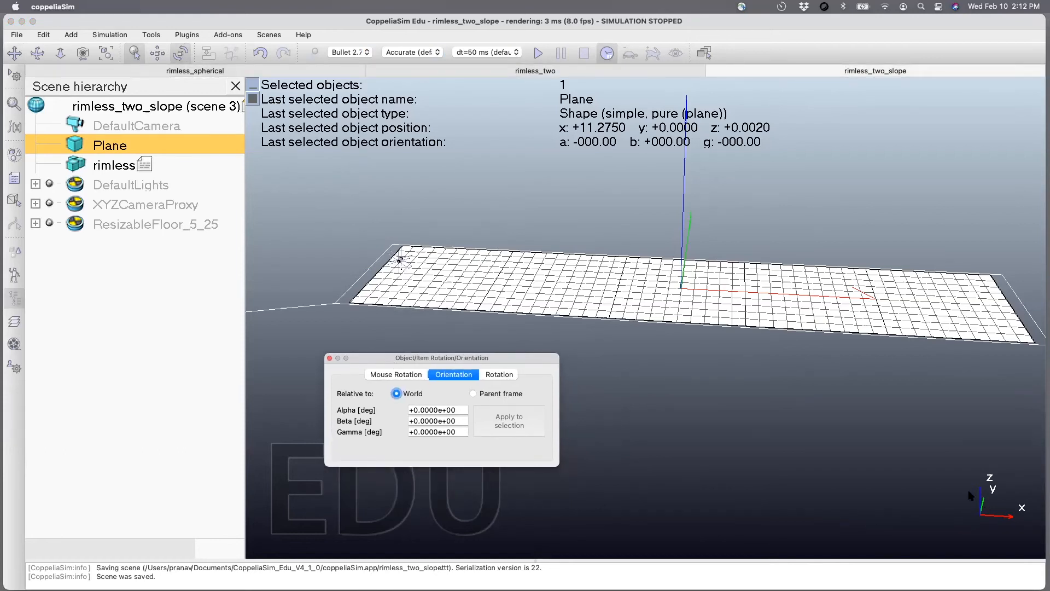
click(457, 418)
text(10)
key(Return)
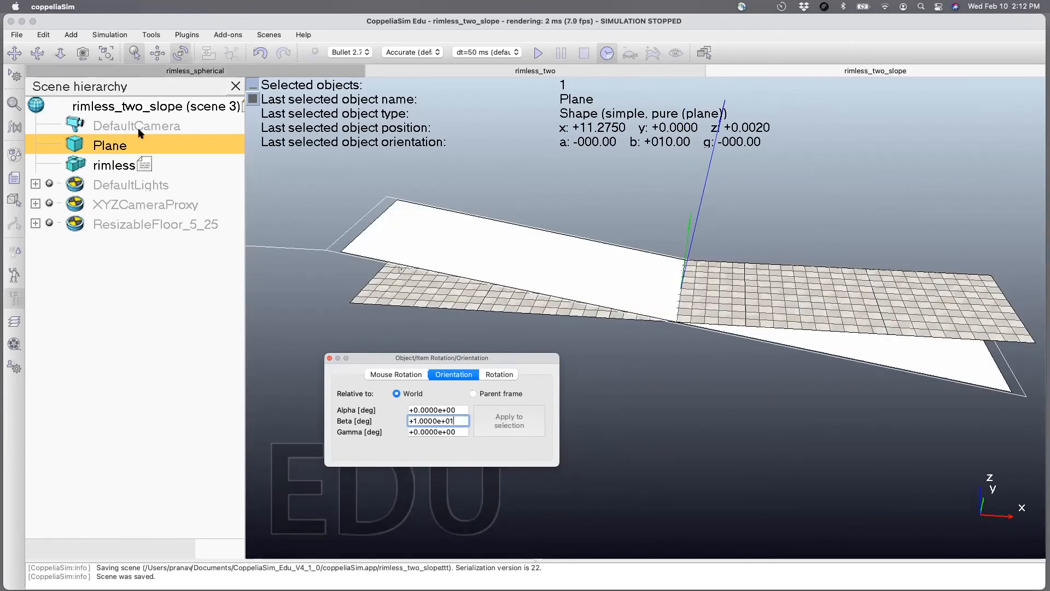
click(329, 357)
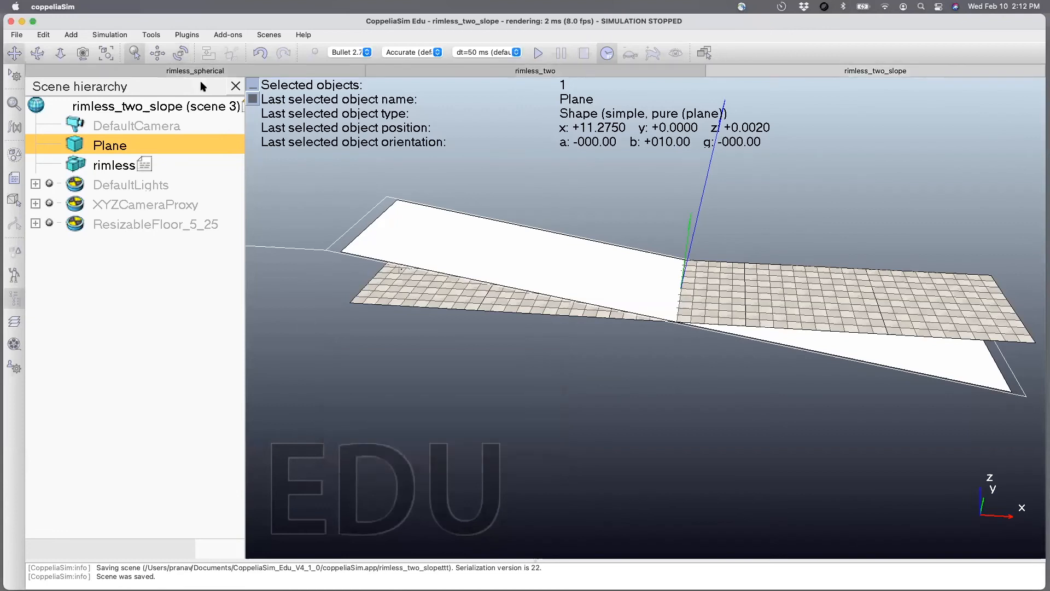
Raise the plane along the world Z axis only, to about z = 2.28 m, so its lower end meets the floor.
click(158, 53)
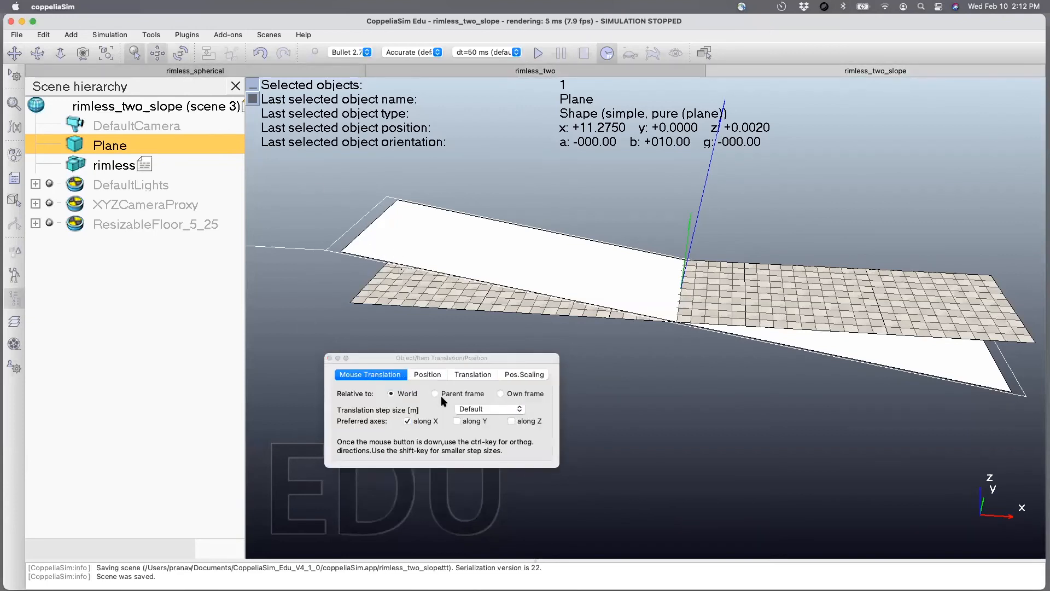
click(512, 421)
click(407, 421)
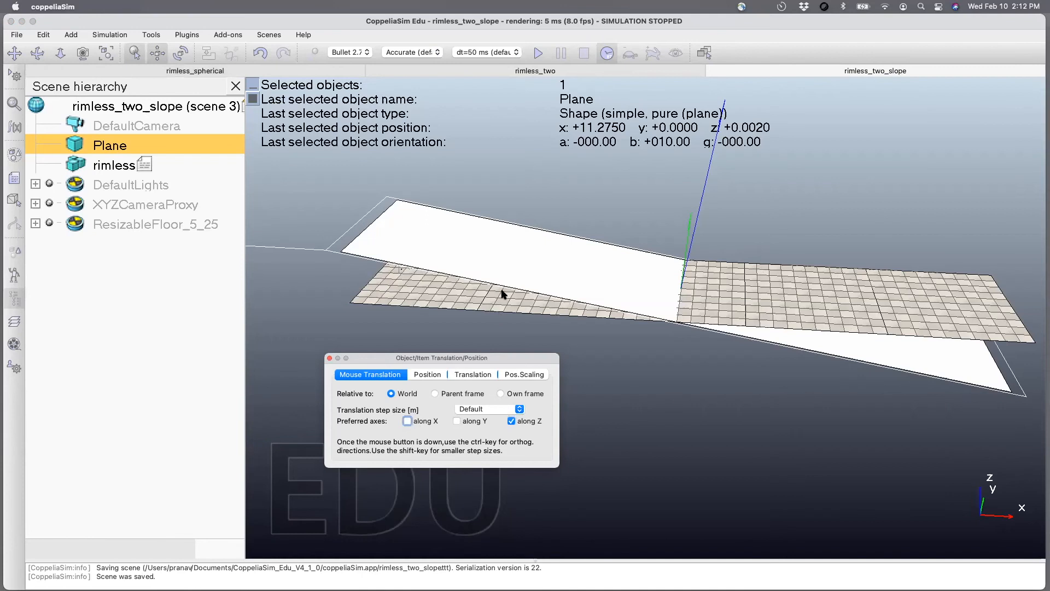
drag(500, 274, 494, 215)
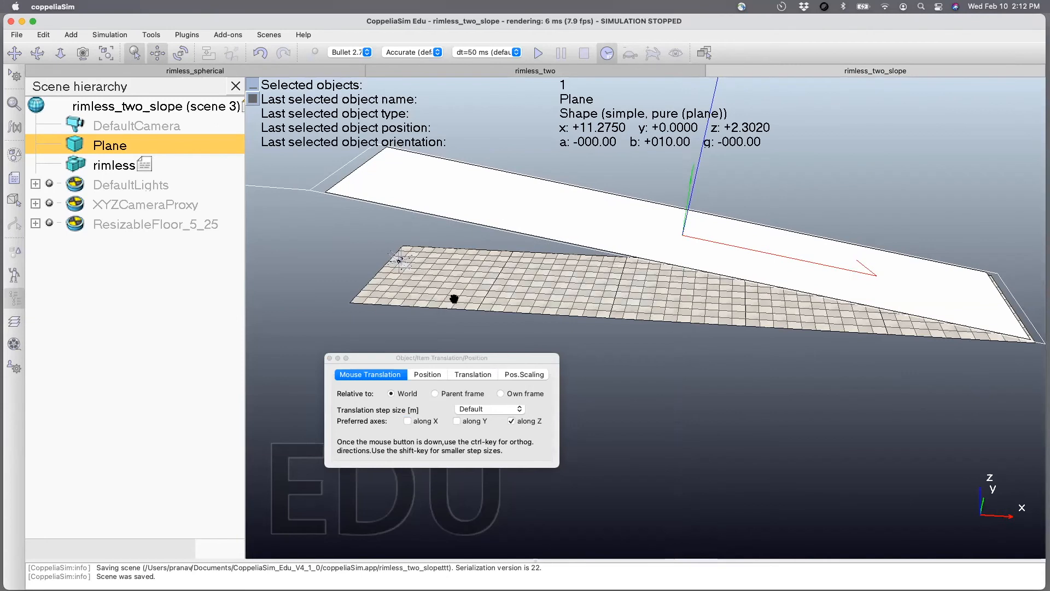
mouse_move(454, 277)
mouse_down()
mouse_move(454, 300)
mouse_move(459, 273)
mouse_up()
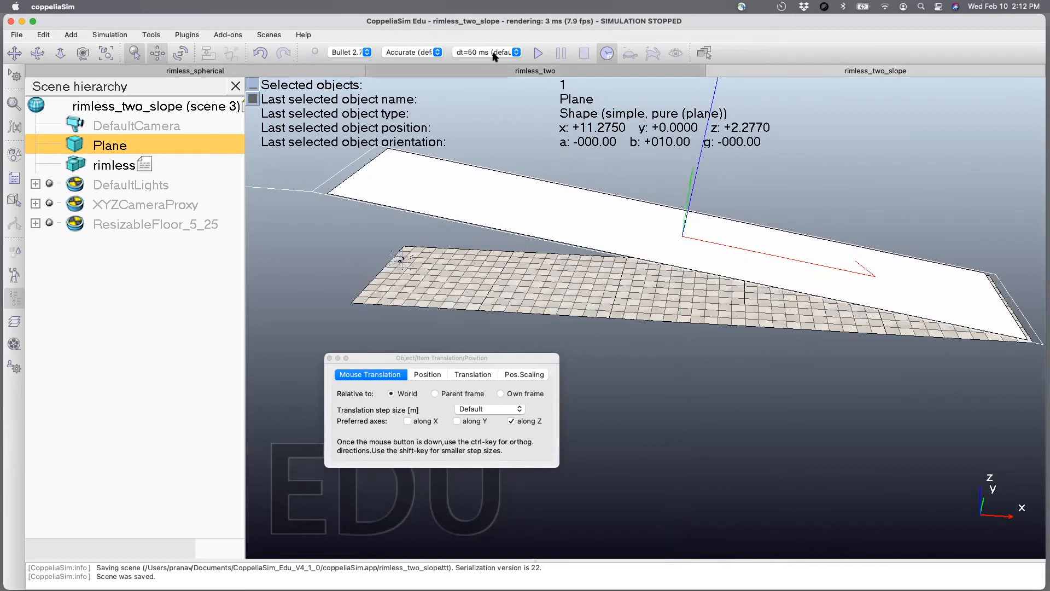
Comment out the x velocity line in the rimless child script and close the script editor.
double_click(144, 164)
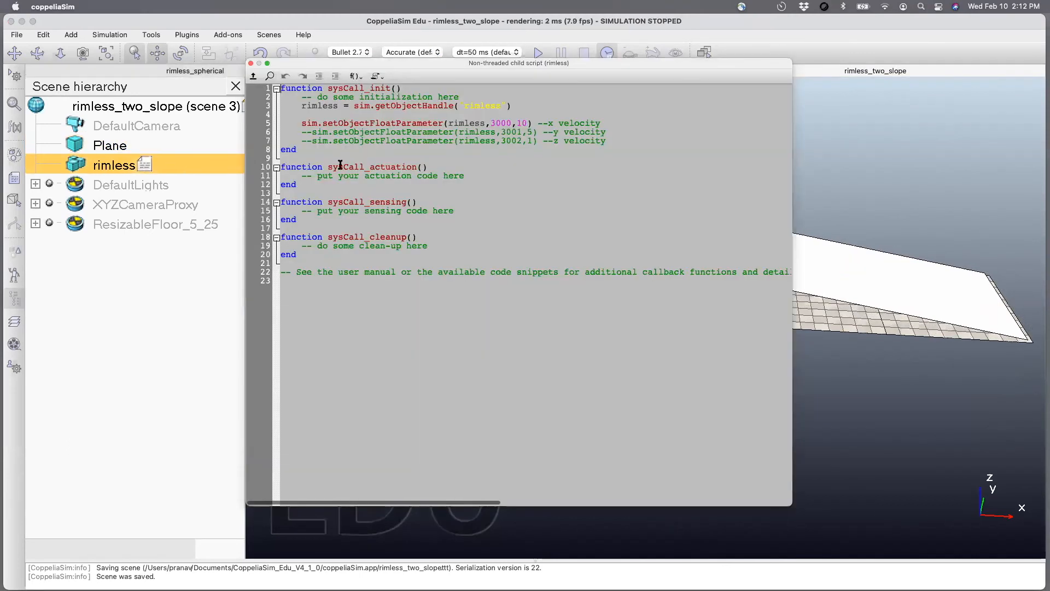
click(302, 123)
text(--)
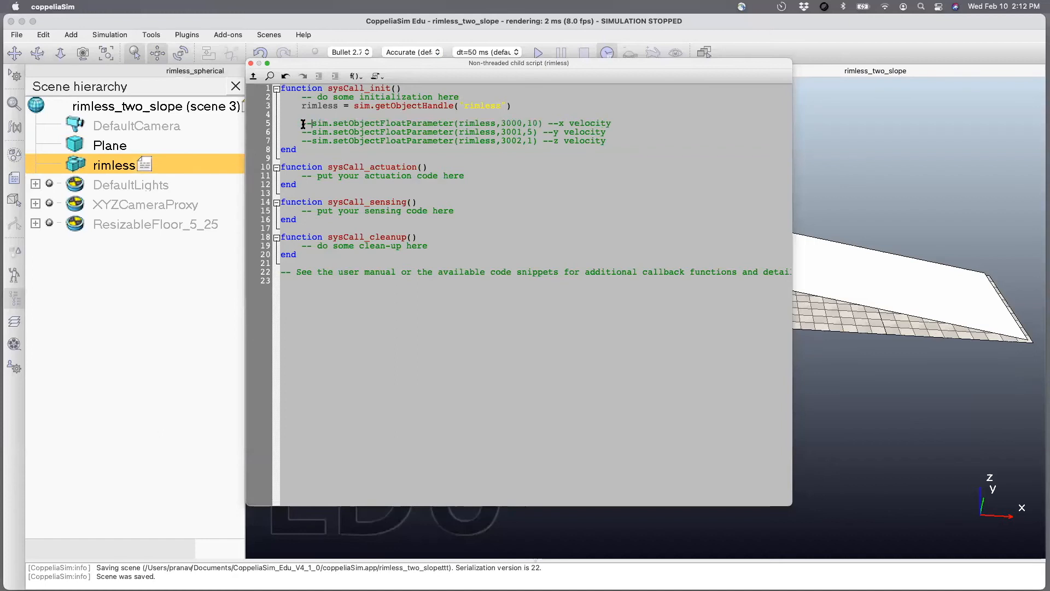
click(251, 63)
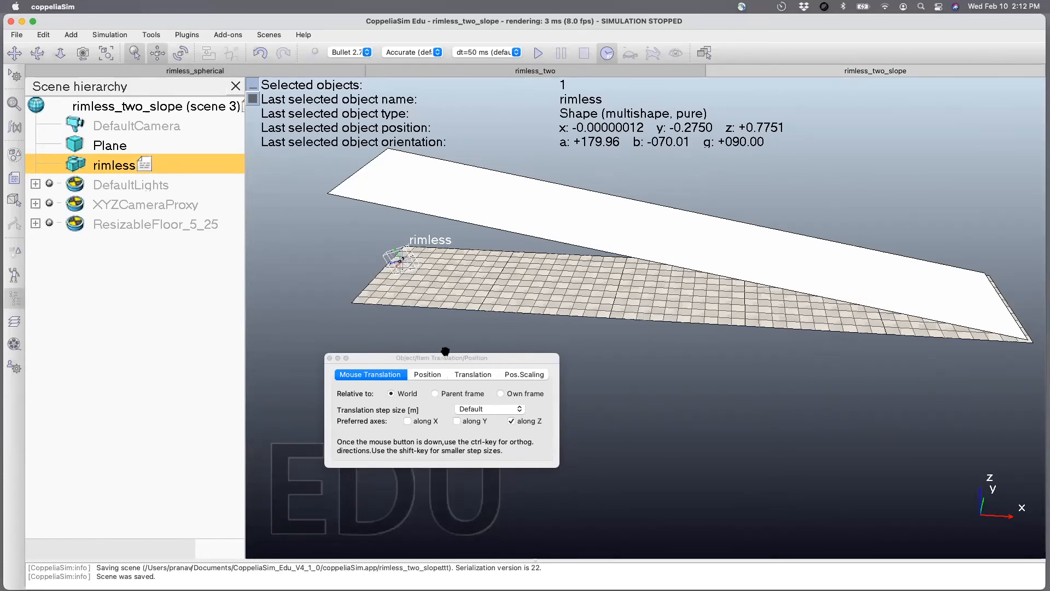
Raise the rimless body along the Z axis above the slope's upper end and test it with a short simulation run.
click(512, 421)
drag(421, 274, 421, 126)
click(539, 52)
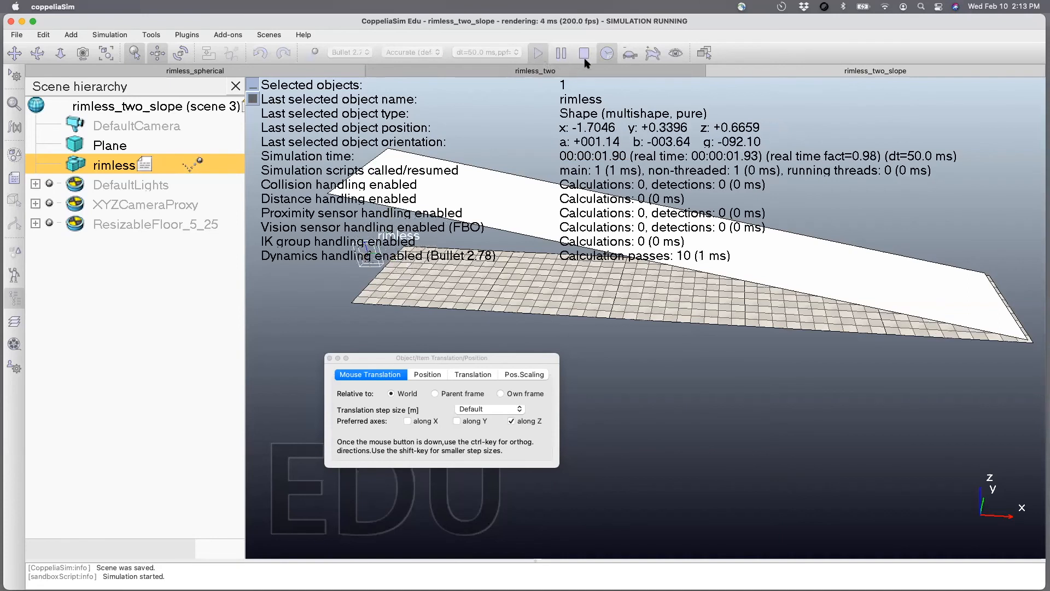
click(584, 53)
Make the plane's body respondable in its rigid body dynamic properties and close the property dialogs.
click(382, 189)
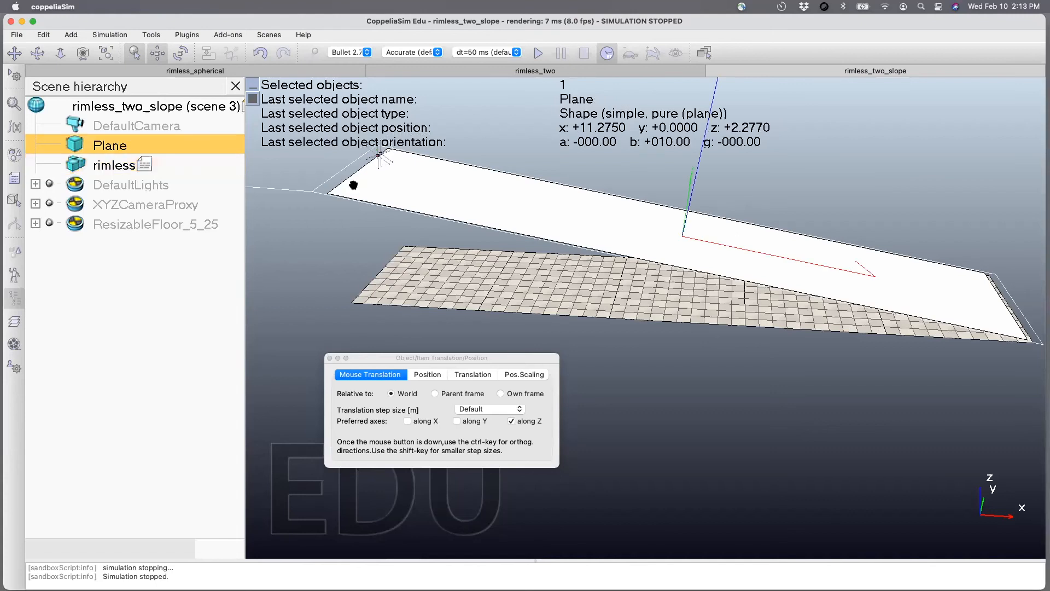
double_click(75, 142)
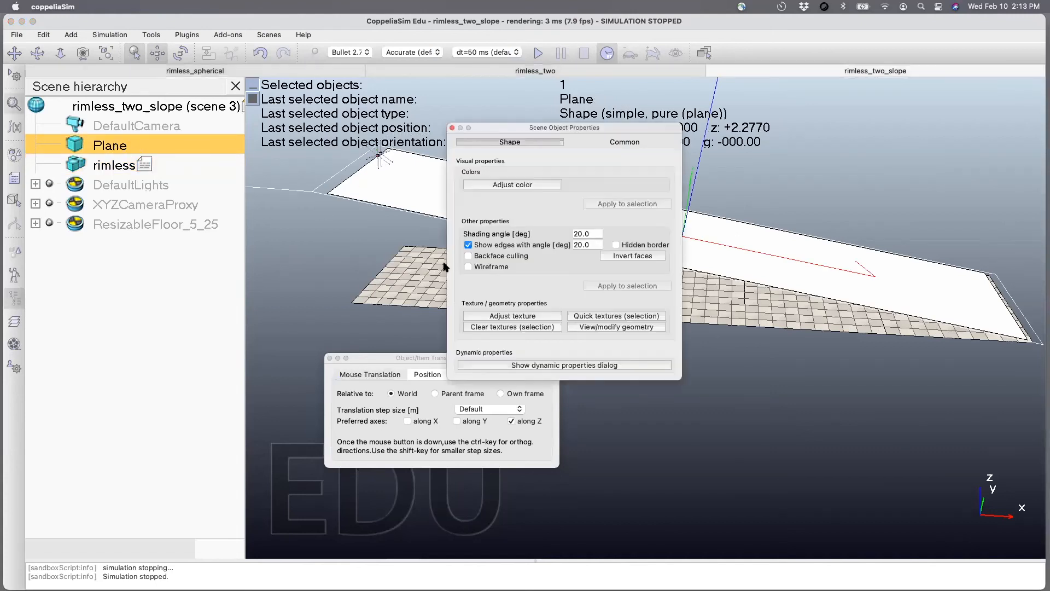
click(524, 364)
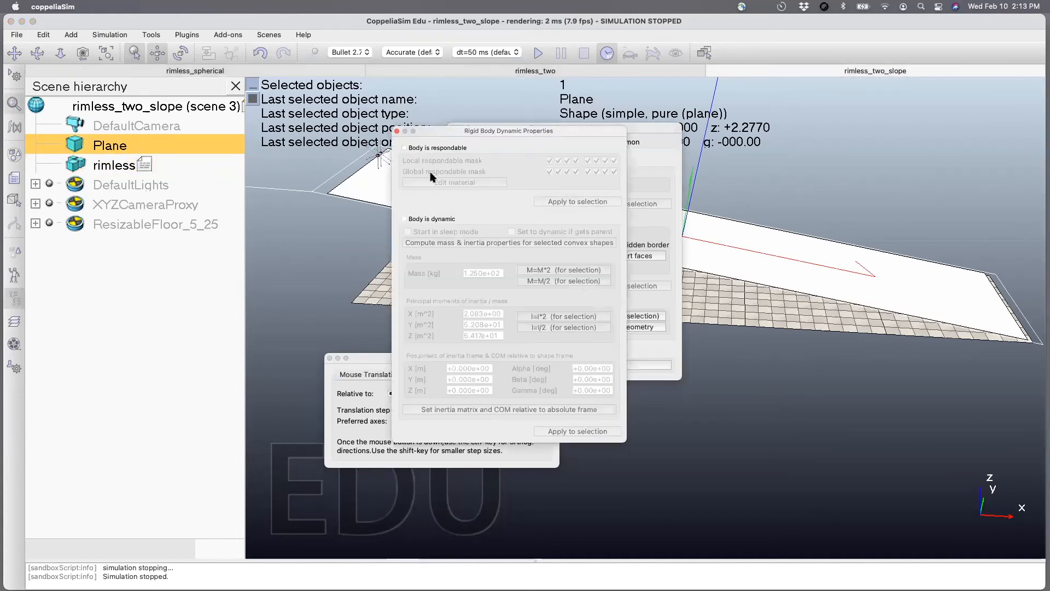
drag(434, 126, 418, 105)
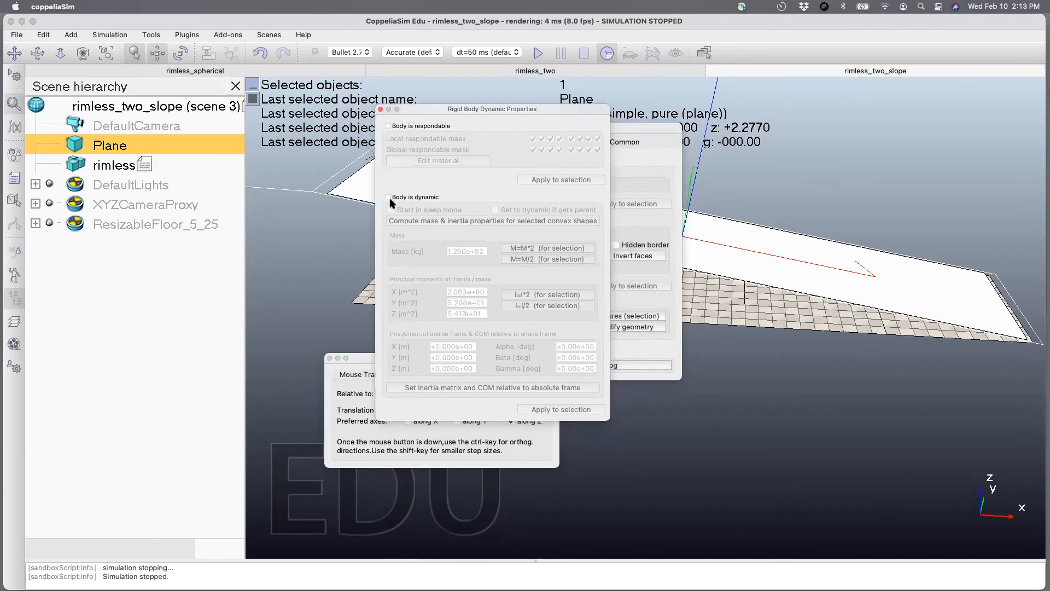
click(388, 127)
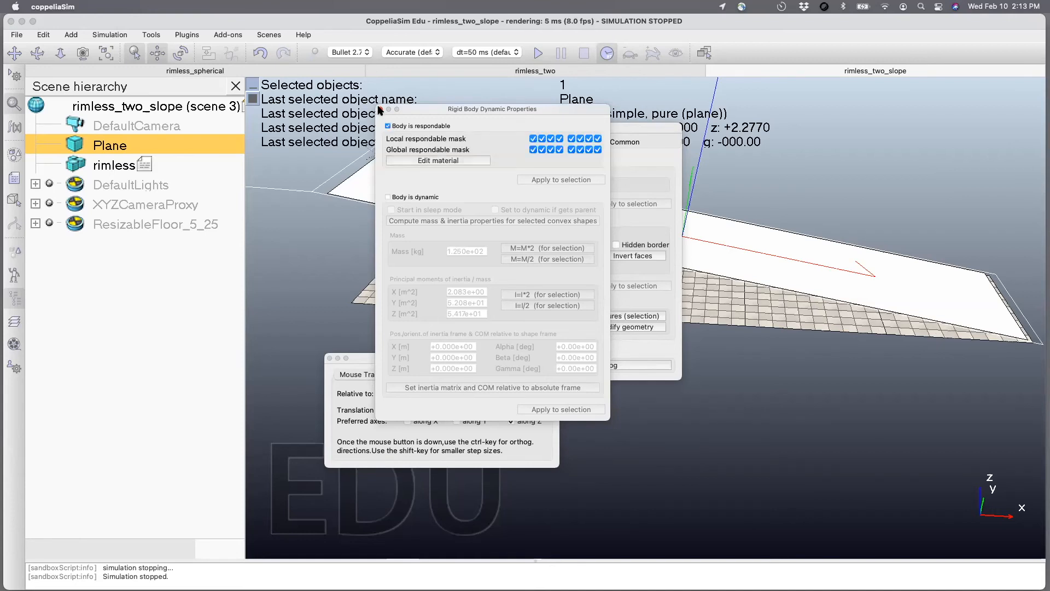
click(380, 109)
click(452, 128)
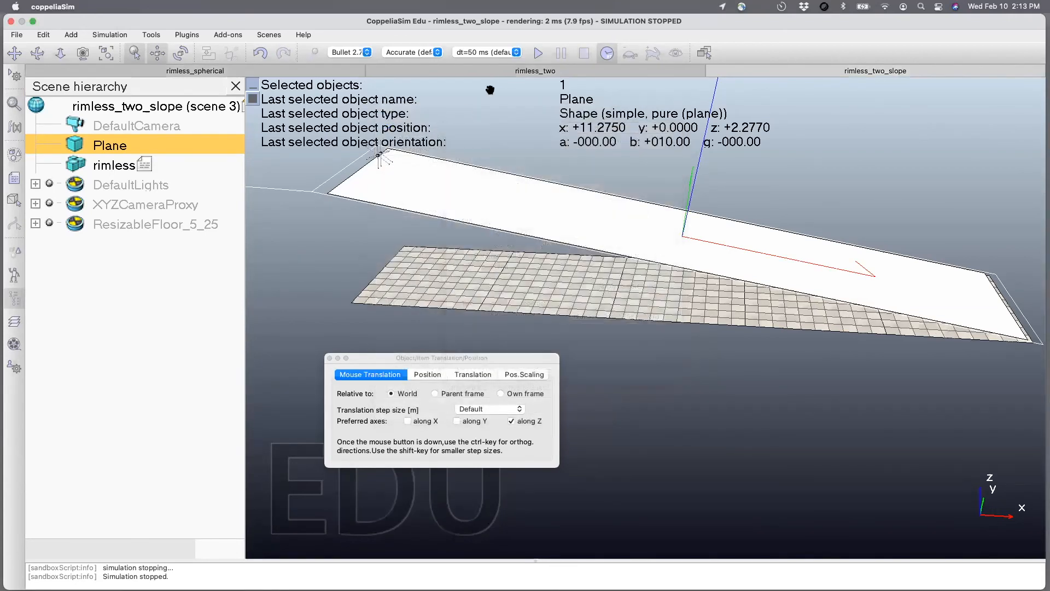
Run two short simulations to check how the rimless body behaves on the sloped plane.
click(536, 53)
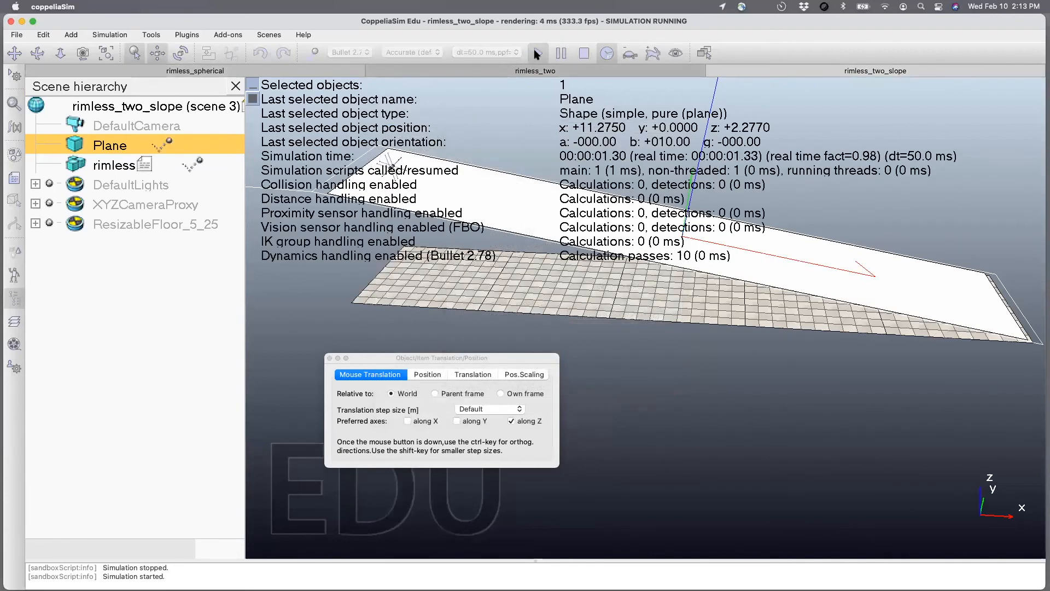
click(583, 53)
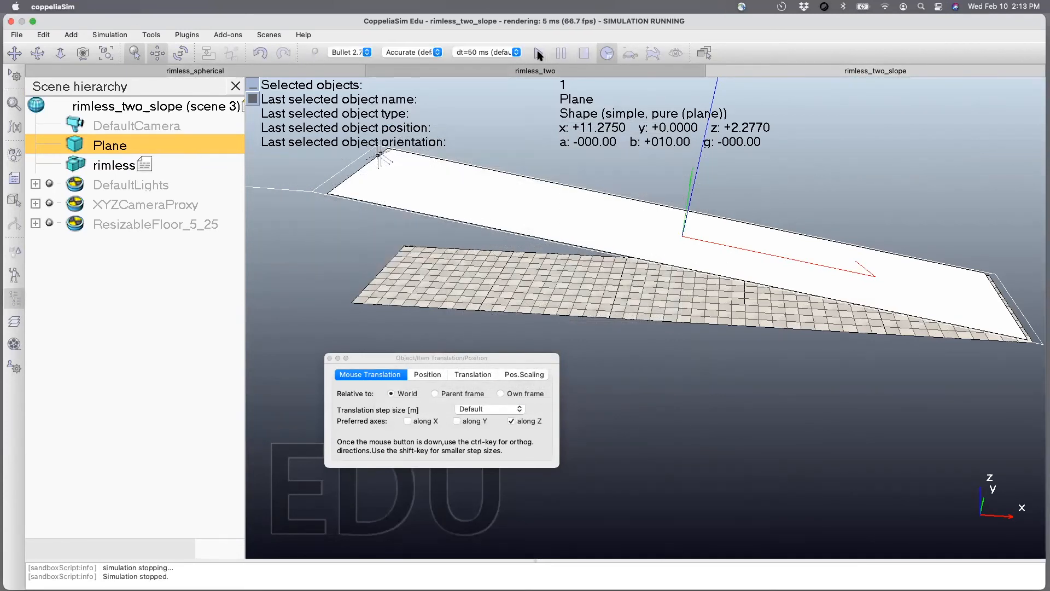
click(538, 53)
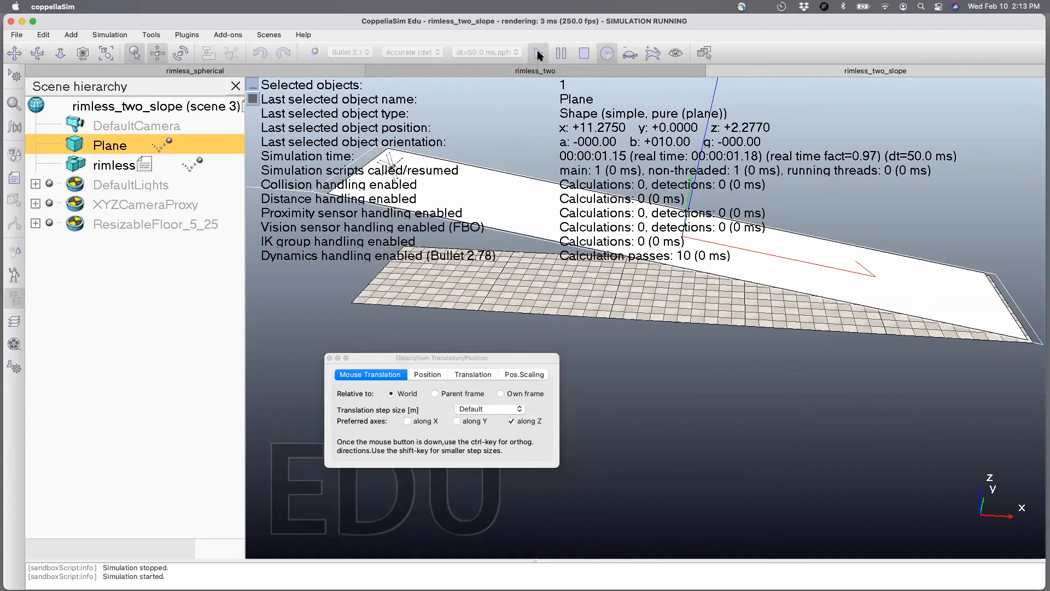
click(583, 53)
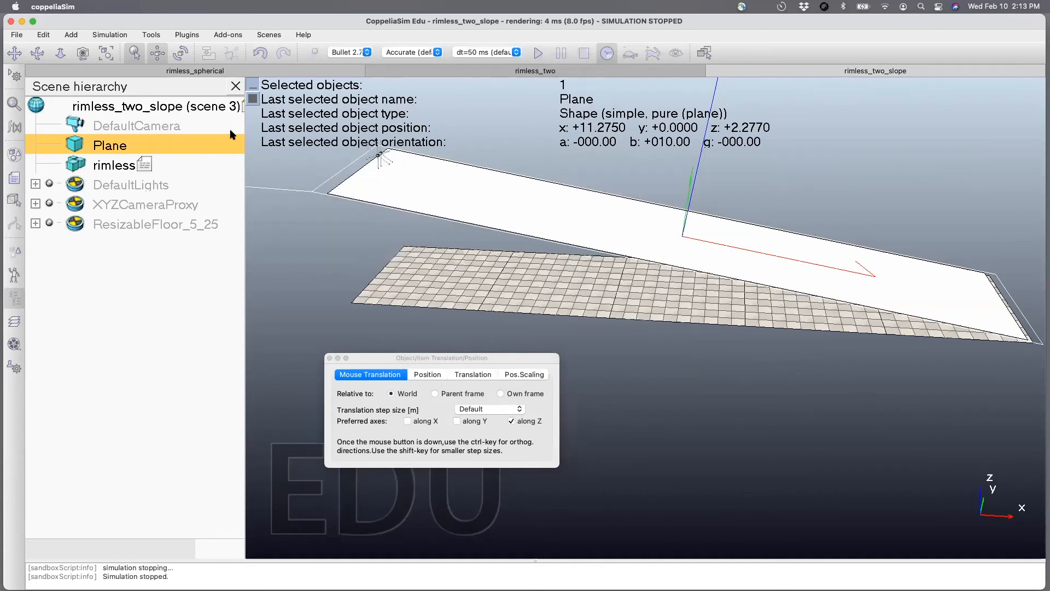
Uncomment the y velocity line in the rimless child script with a value of 1 and test it in a short simulation.
double_click(144, 164)
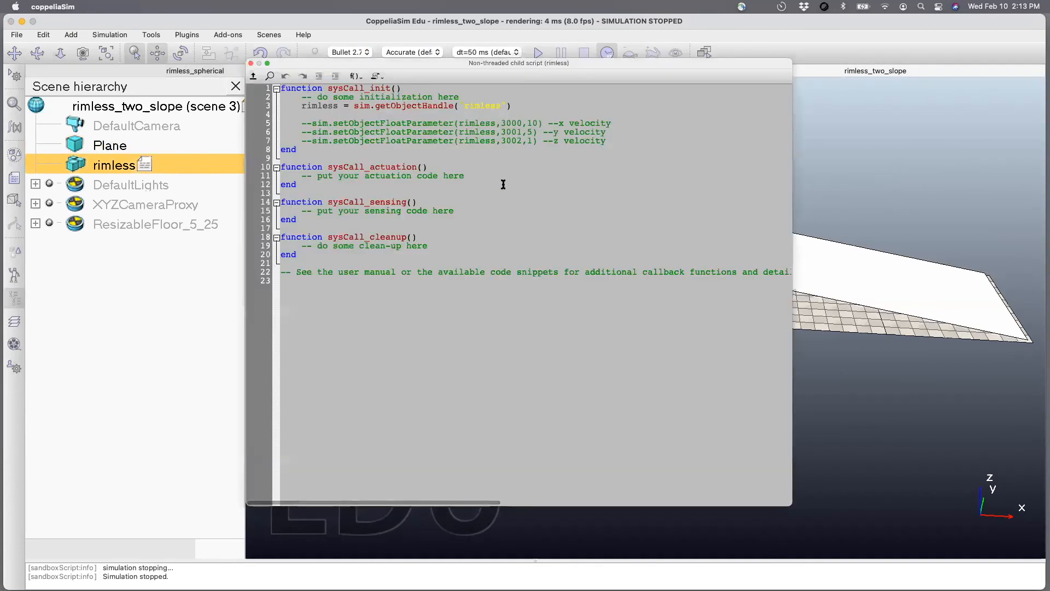
click(310, 131)
key(BackSpace)
key(BackSpace)
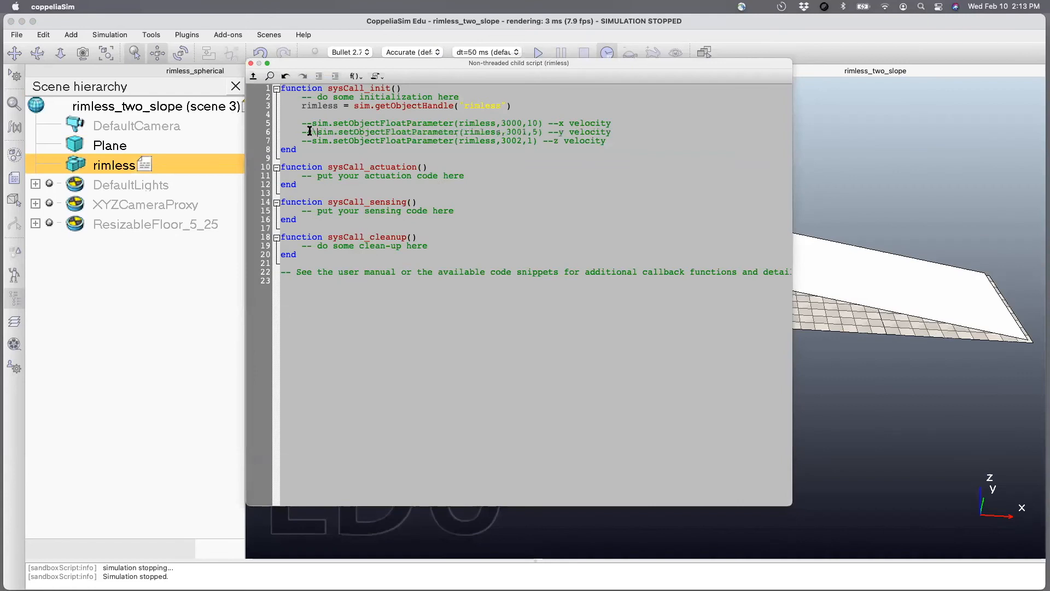
double_click(517, 131)
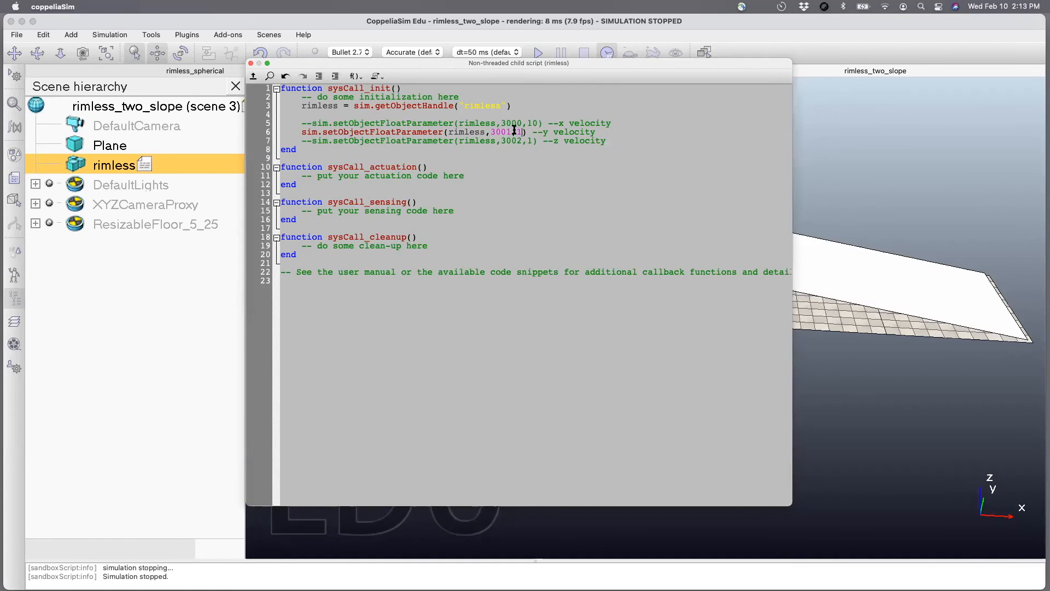
click(251, 63)
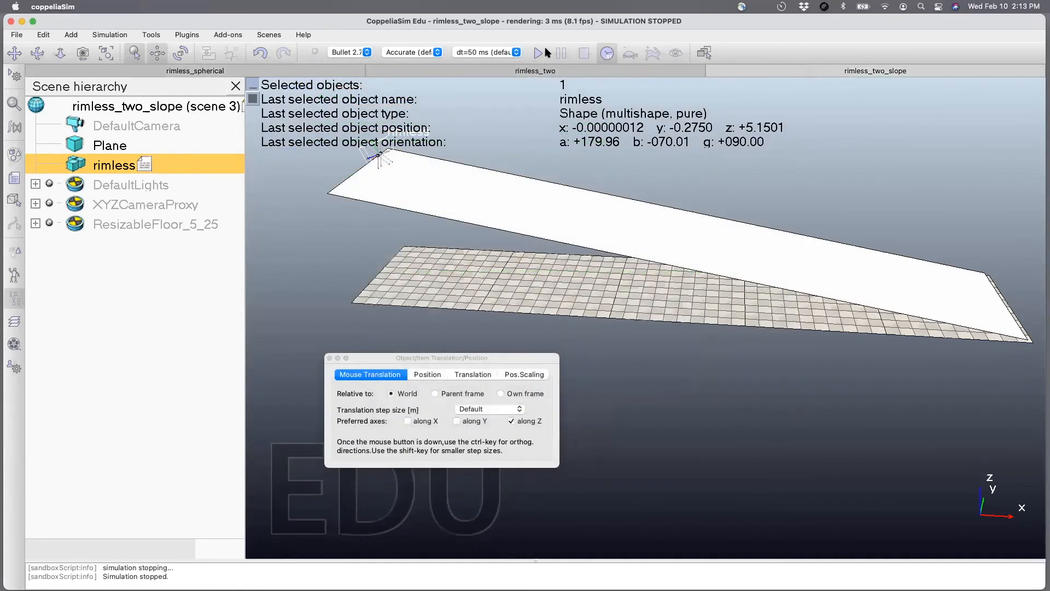
click(539, 52)
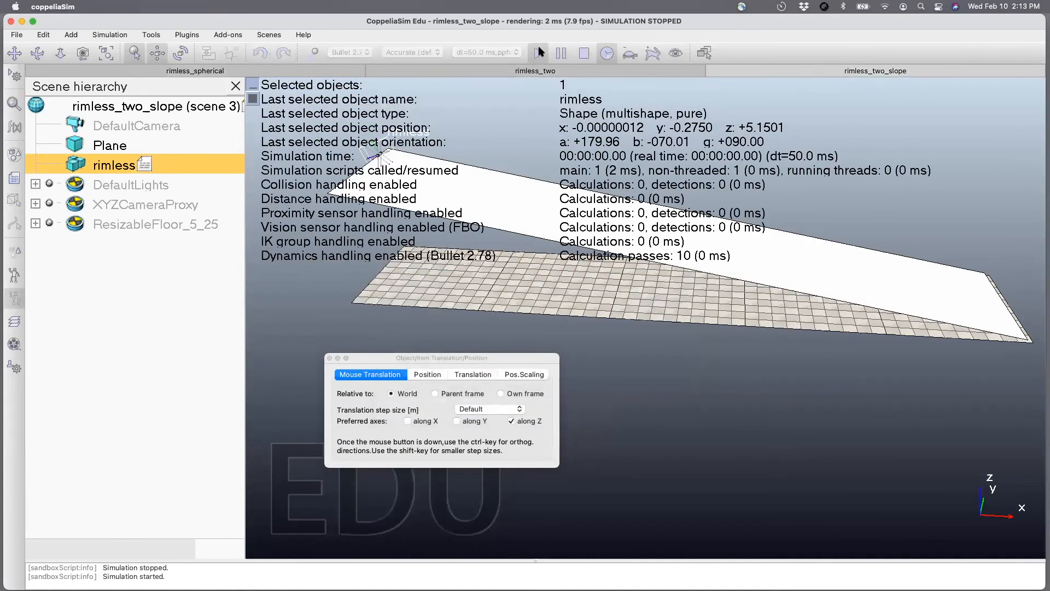
click(584, 53)
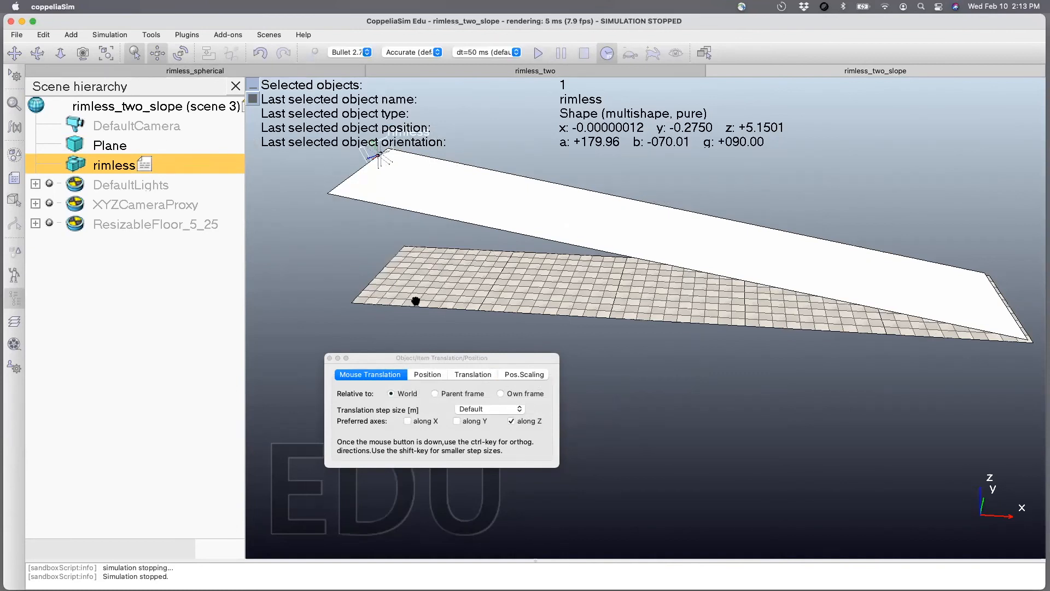
Raise the rimless body along the Z axis to about z = 5.50 m and save the scene.
drag(382, 157, 383, 149)
key(super+s)
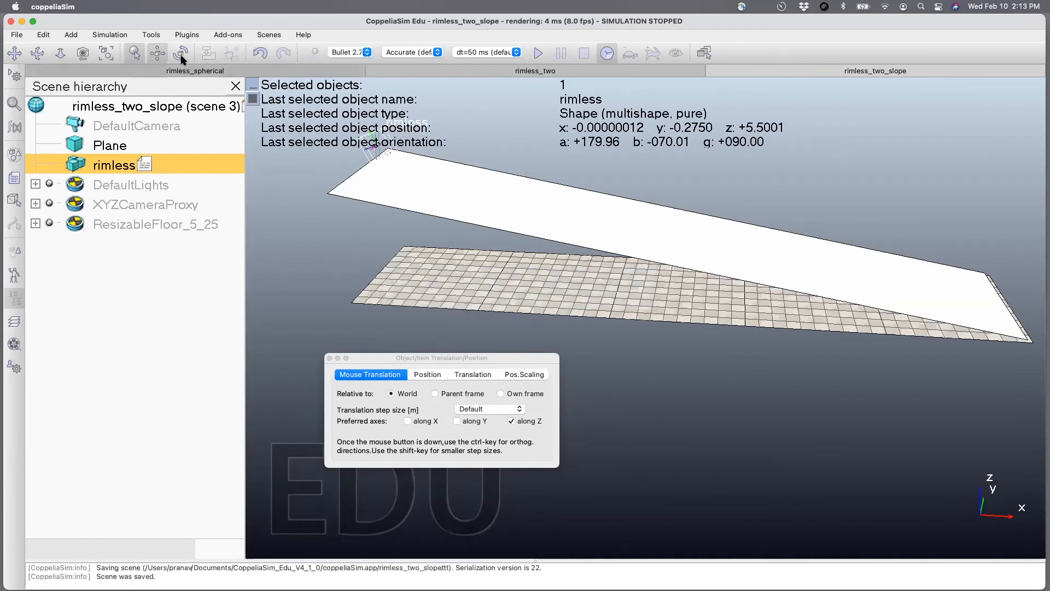
Set the rimless body's world Beta orientation to -90 degrees and test it with a short simulation run.
click(182, 55)
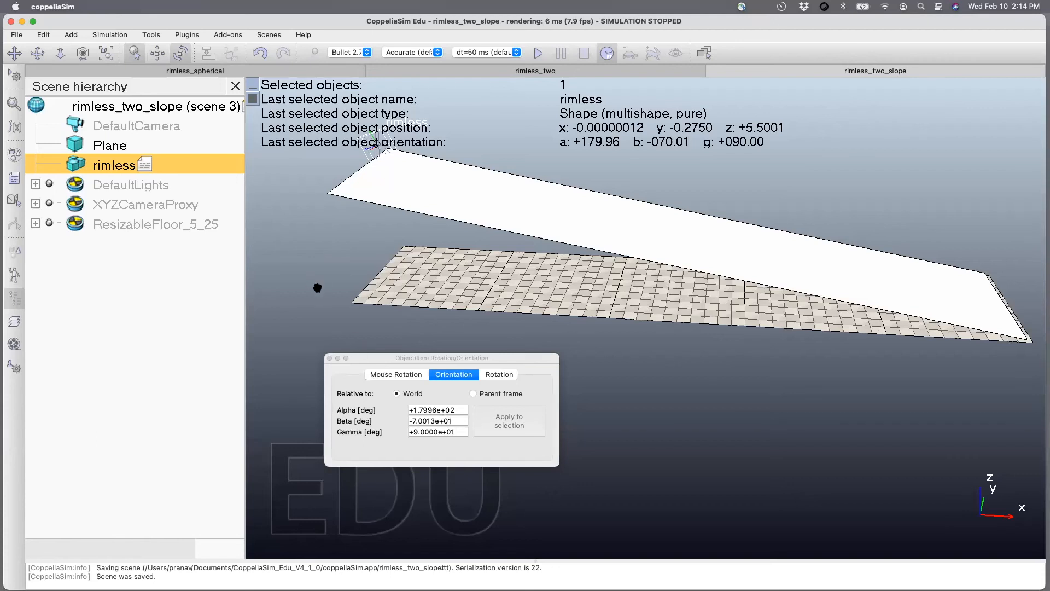
drag(390, 357, 364, 278)
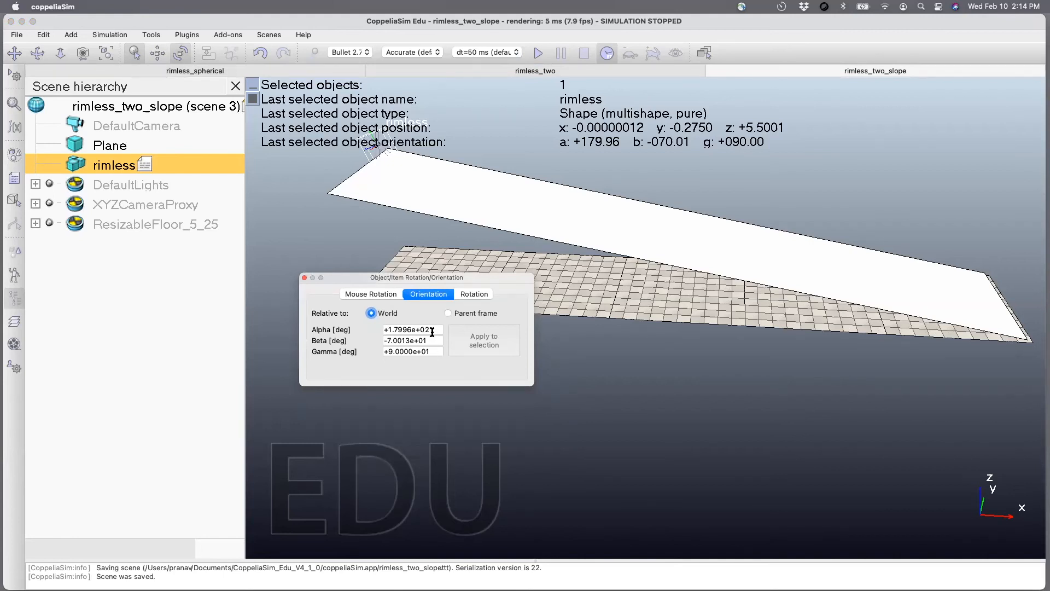
drag(431, 340, 346, 342)
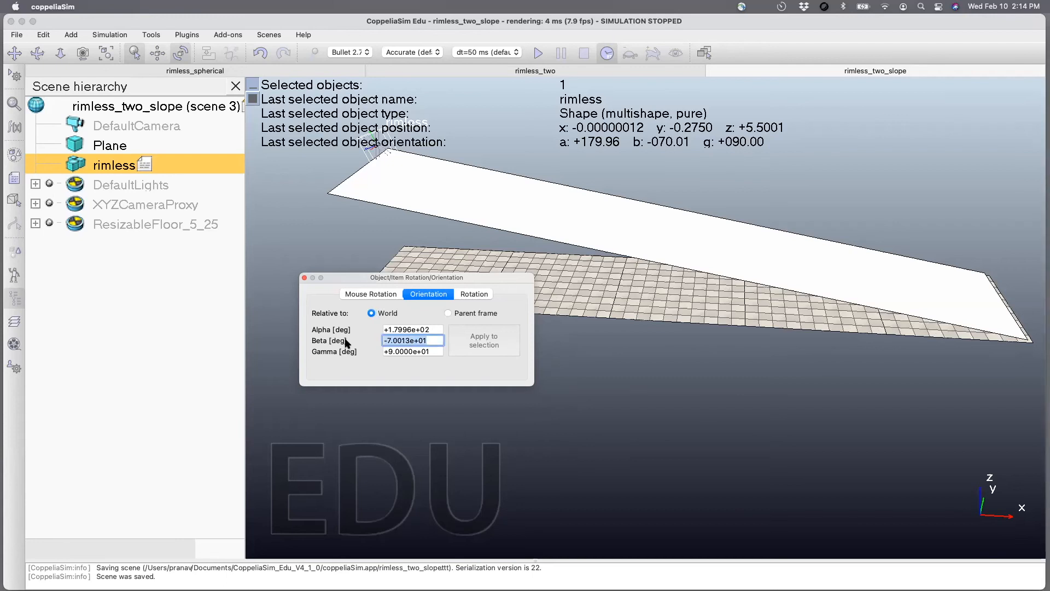
text(-90)
key(Return)
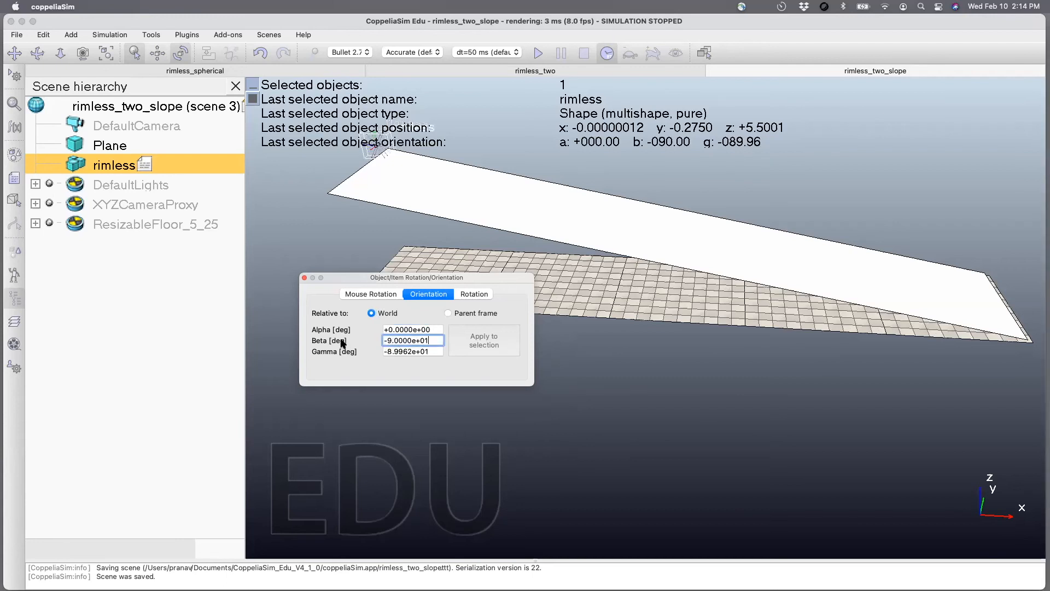
click(305, 278)
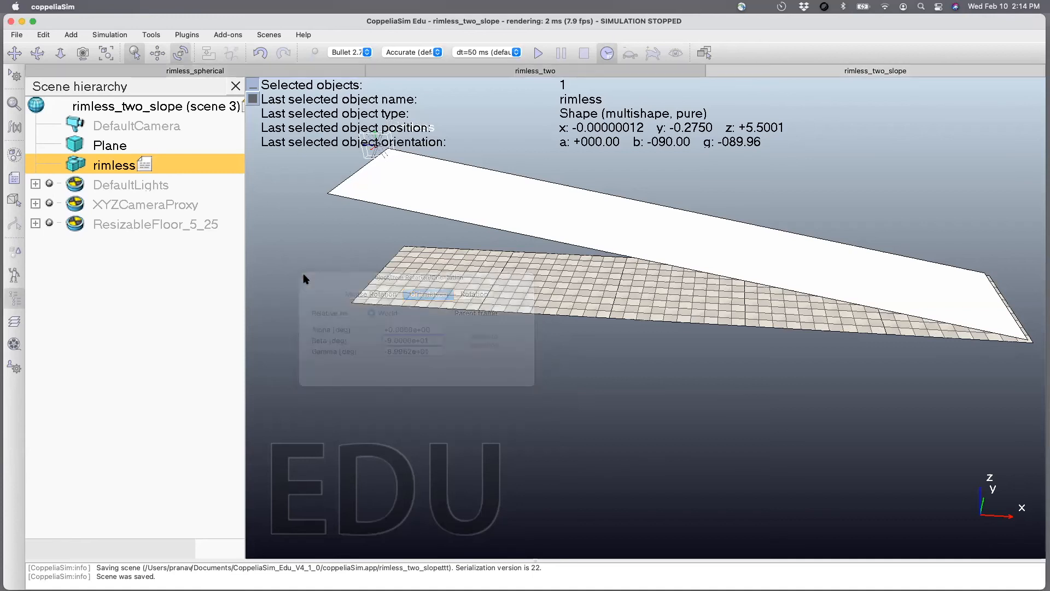
click(535, 53)
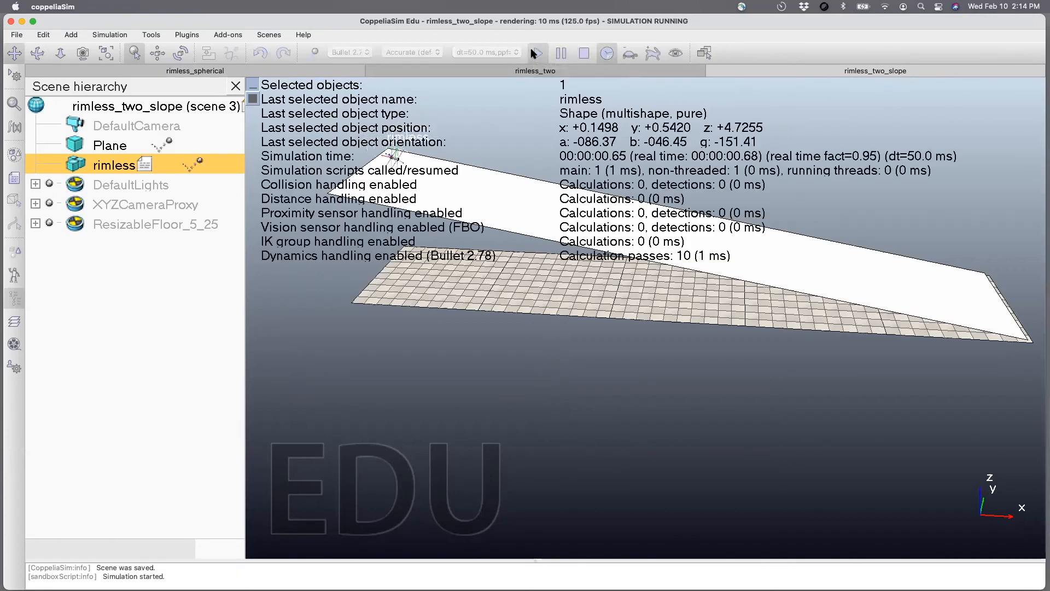
click(583, 53)
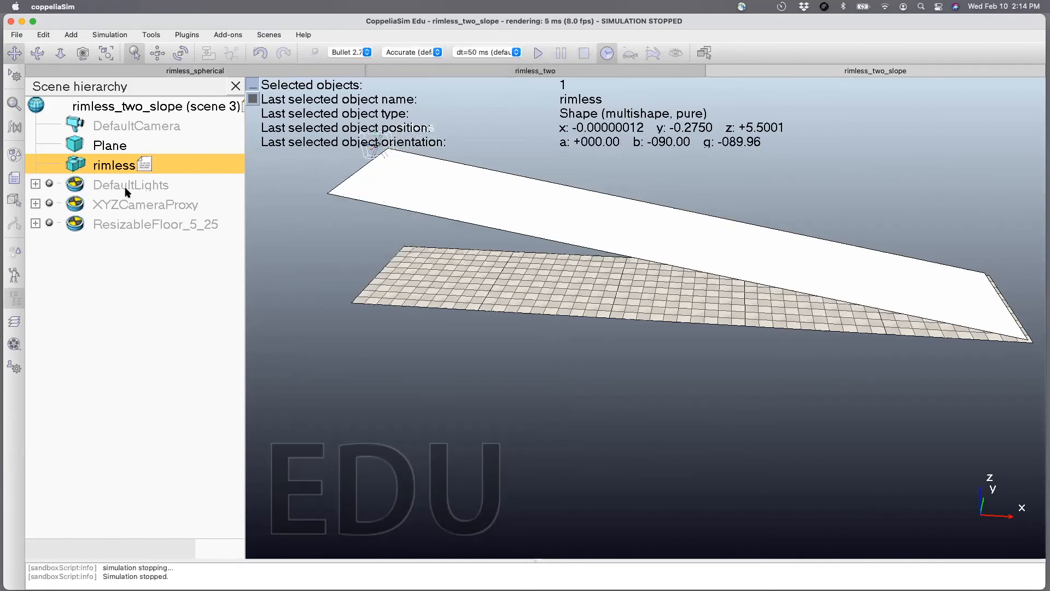
Uncomment the z velocity line in the rimless child script and test it in a short simulation.
double_click(145, 166)
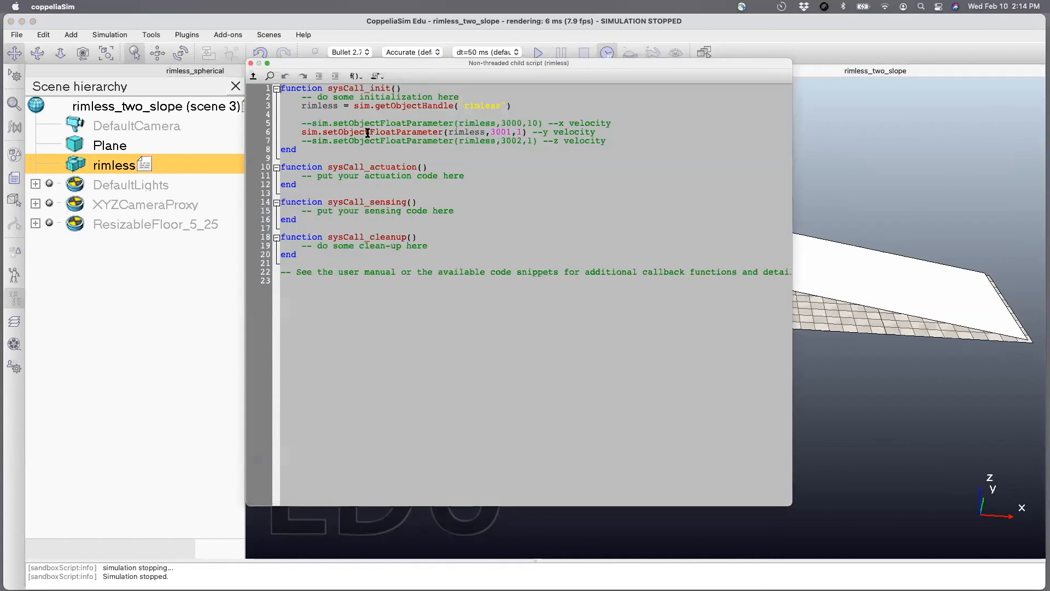
click(311, 141)
key(BackSpace)
key(BackSpace)
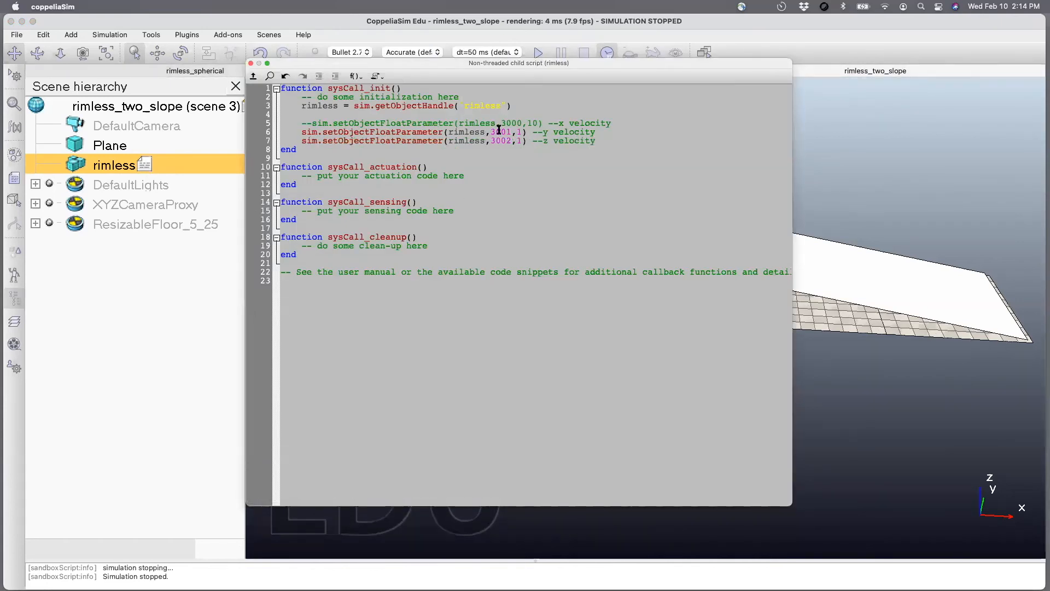
double_click(519, 140)
click(251, 63)
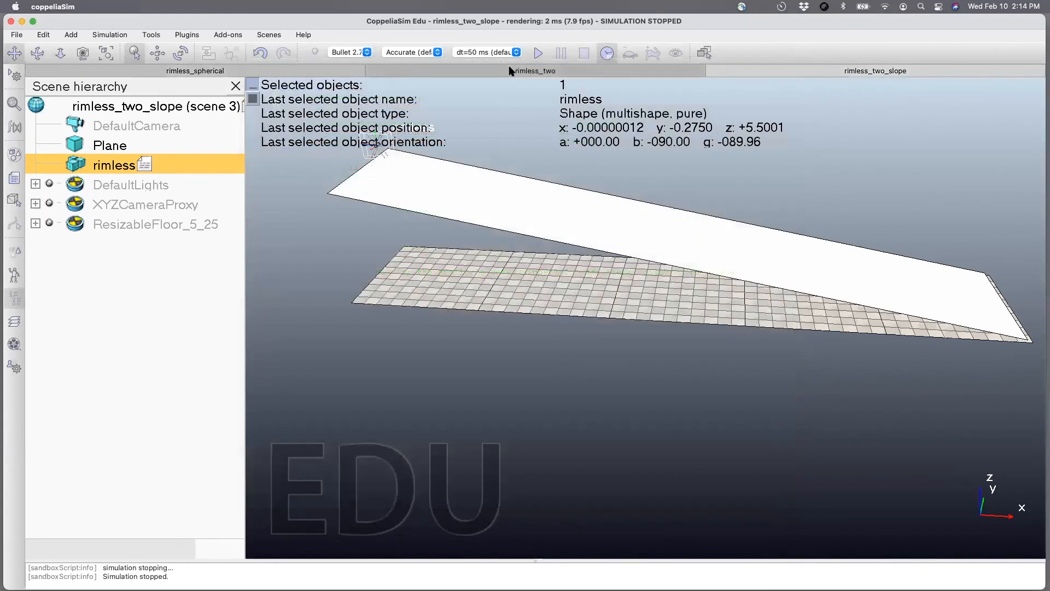
click(538, 53)
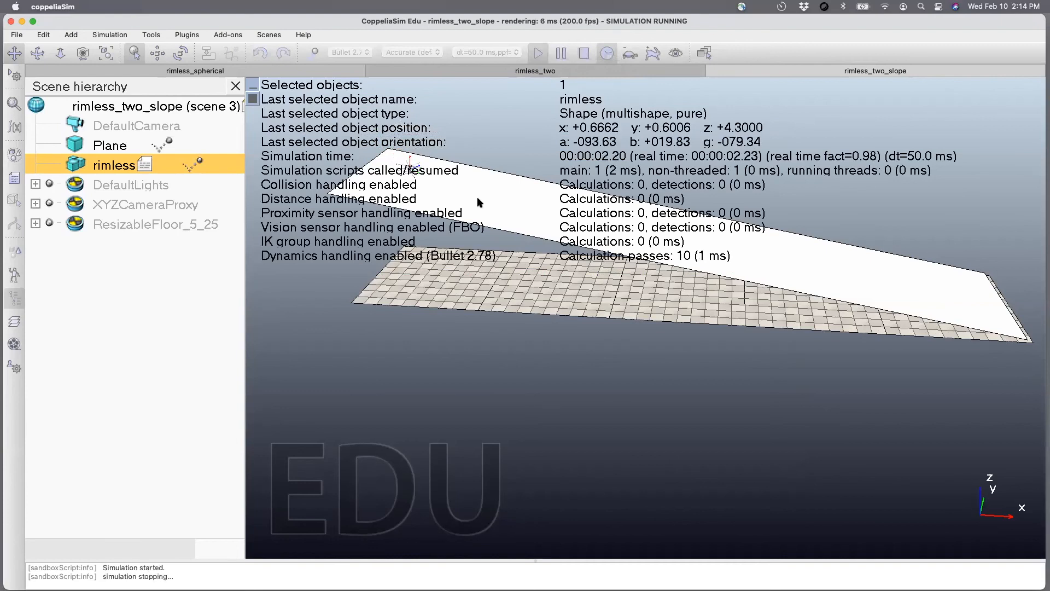
click(583, 53)
Lower the rimless body to about z = 5.20 m and shift it in the world XY plane to about x = -0.60, y = 0.95 m.
click(38, 53)
drag(410, 274, 219, 93)
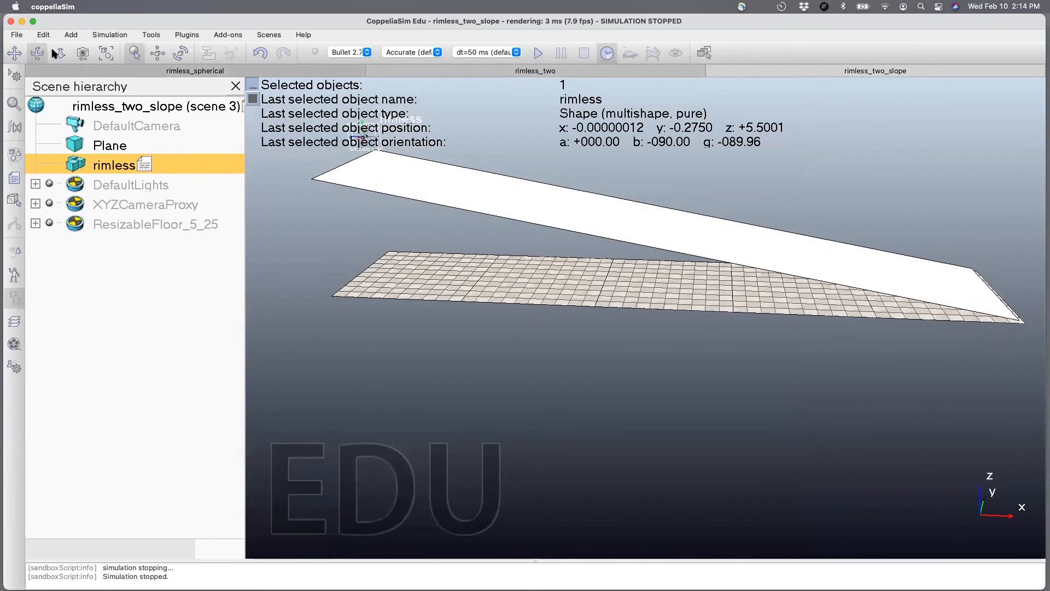
click(16, 54)
drag(386, 174, 392, 230)
scroll(391, 229, up, 3)
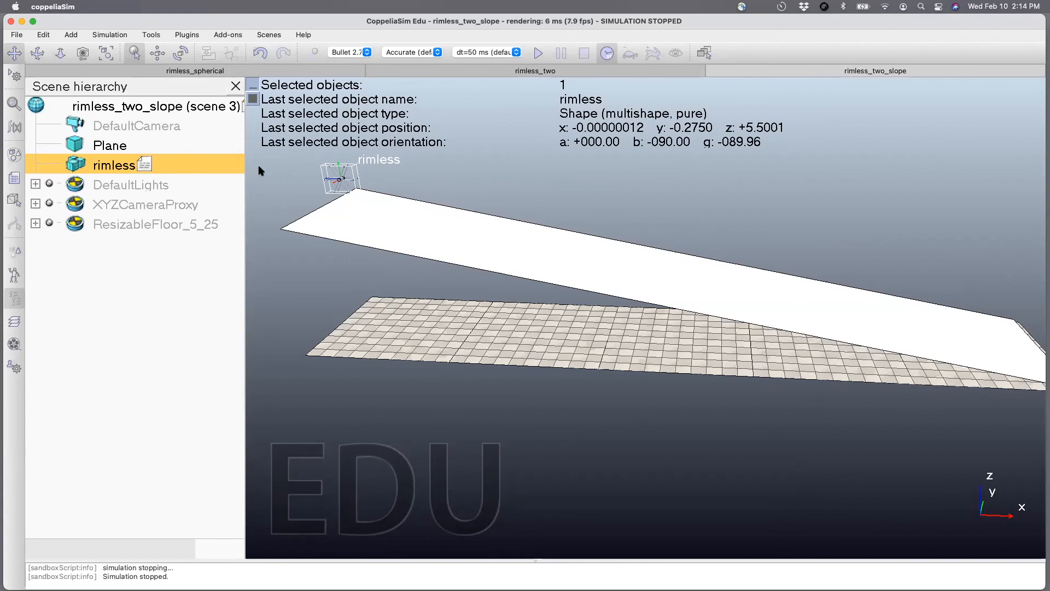
click(157, 53)
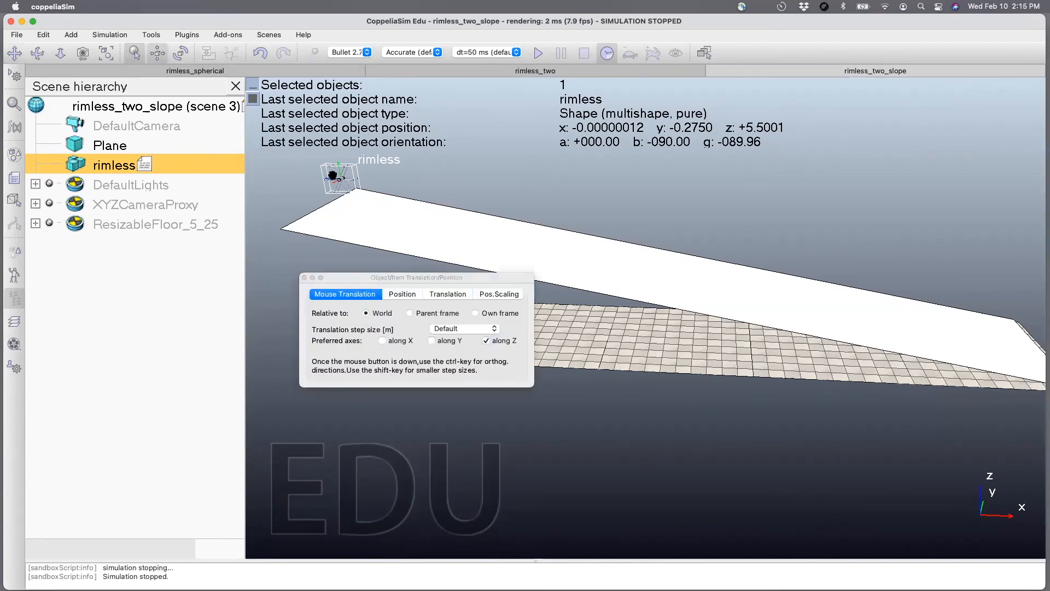
mouse_move(341, 179)
mouse_down()
mouse_move(347, 227)
mouse_move(348, 205)
mouse_move(381, 196)
mouse_move(378, 167)
mouse_move(356, 190)
mouse_move(342, 178)
mouse_up()
click(432, 340)
click(381, 340)
click(487, 340)
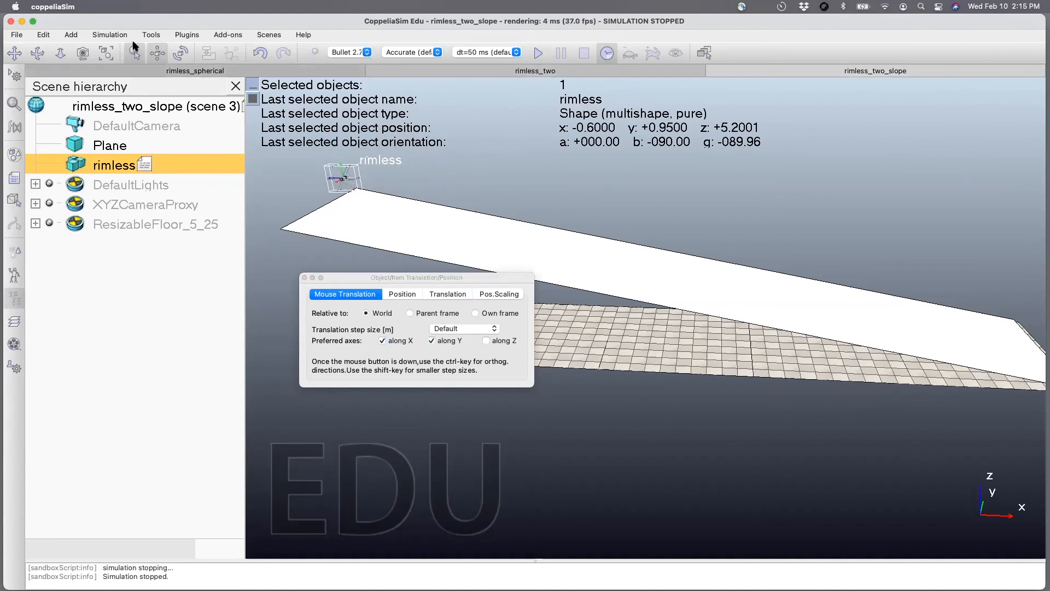
Centre the rimless body across the slope at about x = -0.475, y = -0.175 m, making the final adjustment along the world Y axis only.
click(37, 53)
drag(432, 260, 329, 140)
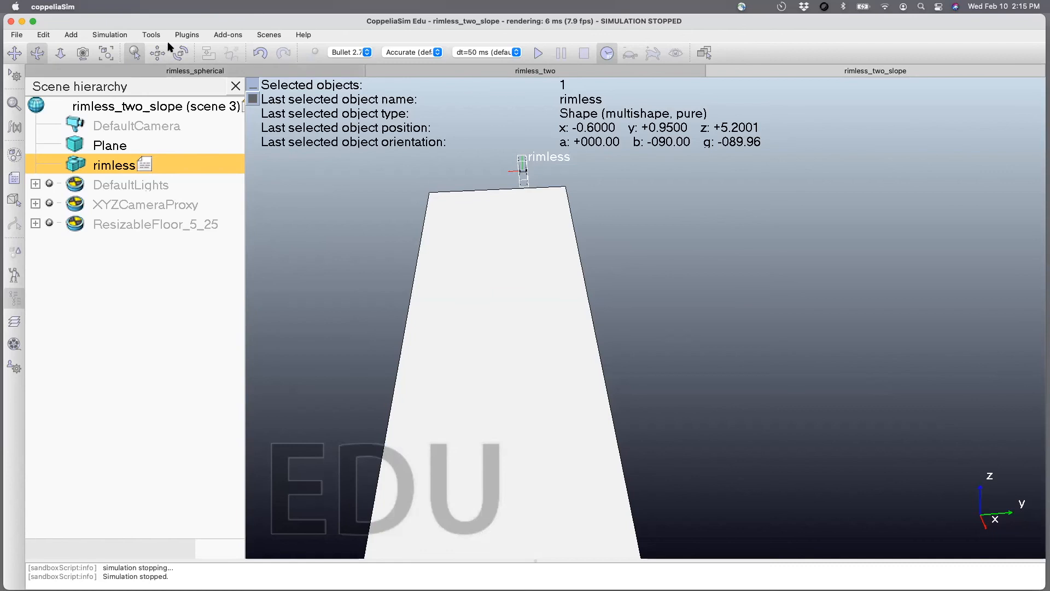
click(158, 53)
mouse_move(522, 172)
mouse_down()
mouse_move(481, 170)
mouse_move(507, 171)
mouse_up()
click(35, 53)
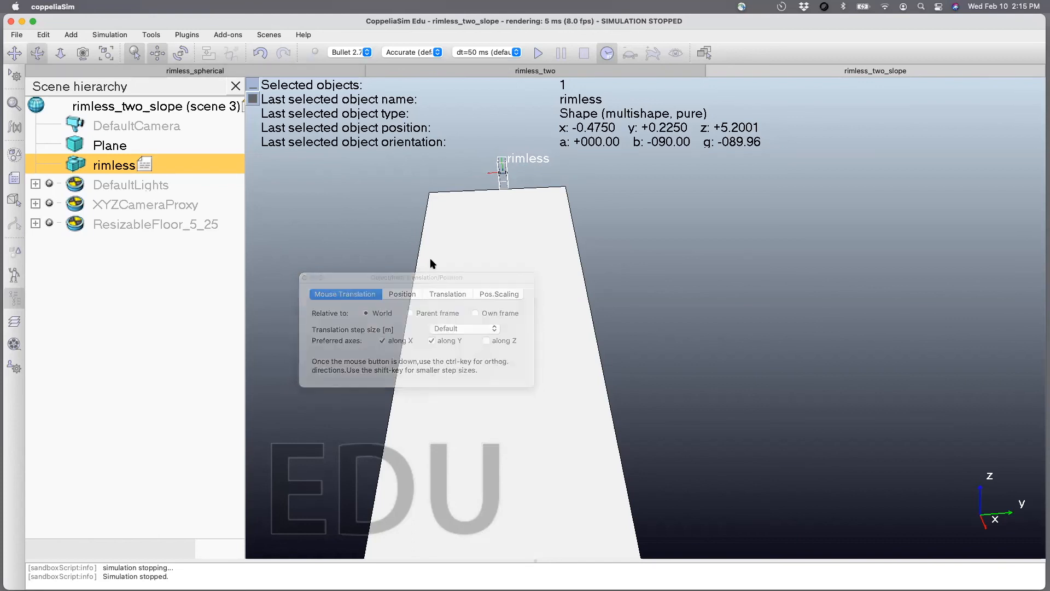
drag(520, 281, 662, 307)
drag(521, 316, 515, 264)
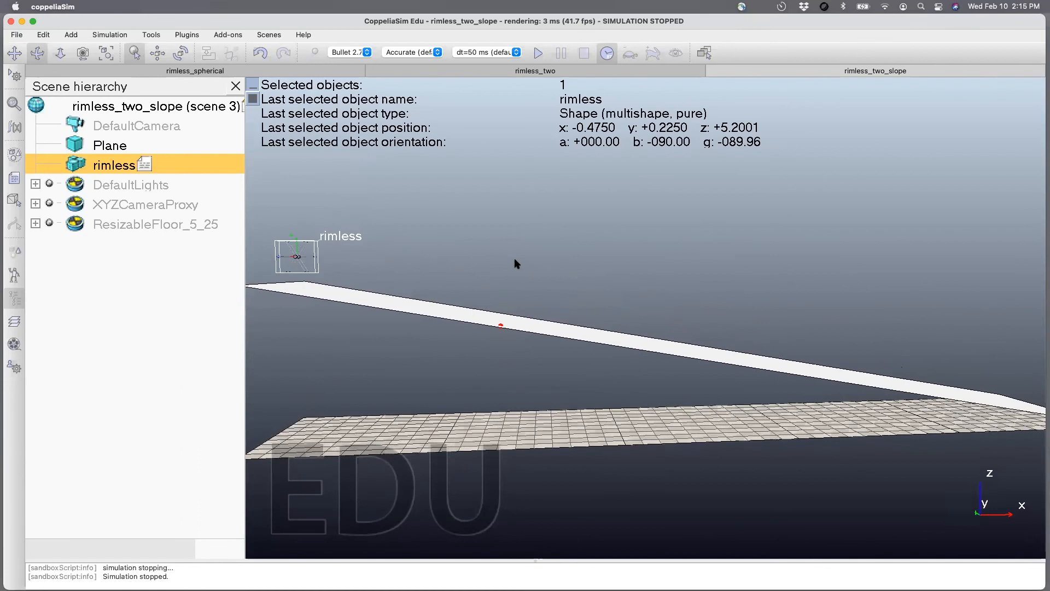
click(157, 53)
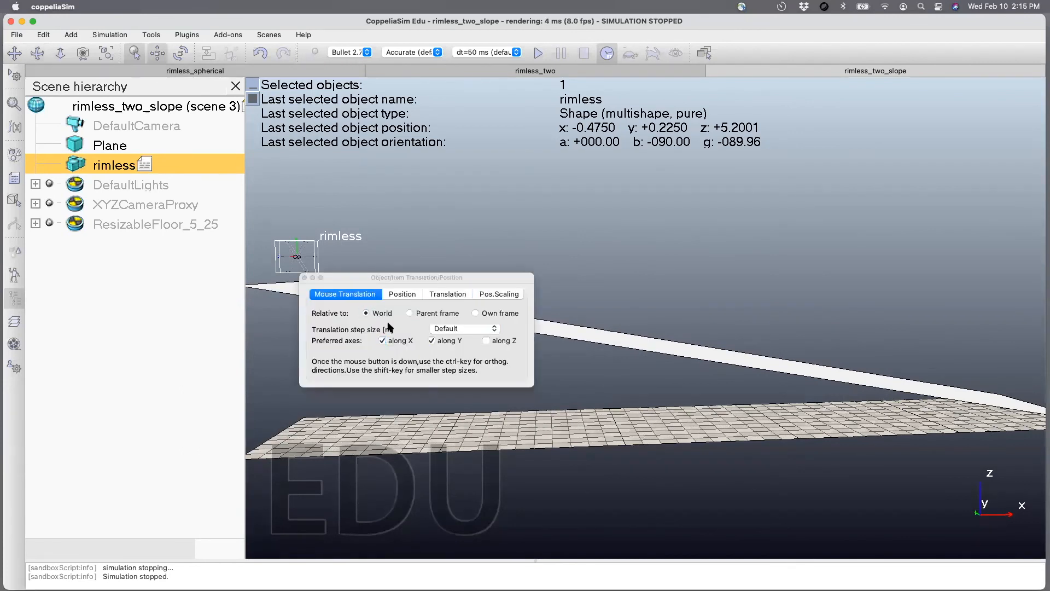
click(382, 339)
drag(297, 251, 263, 264)
drag(374, 277, 326, 329)
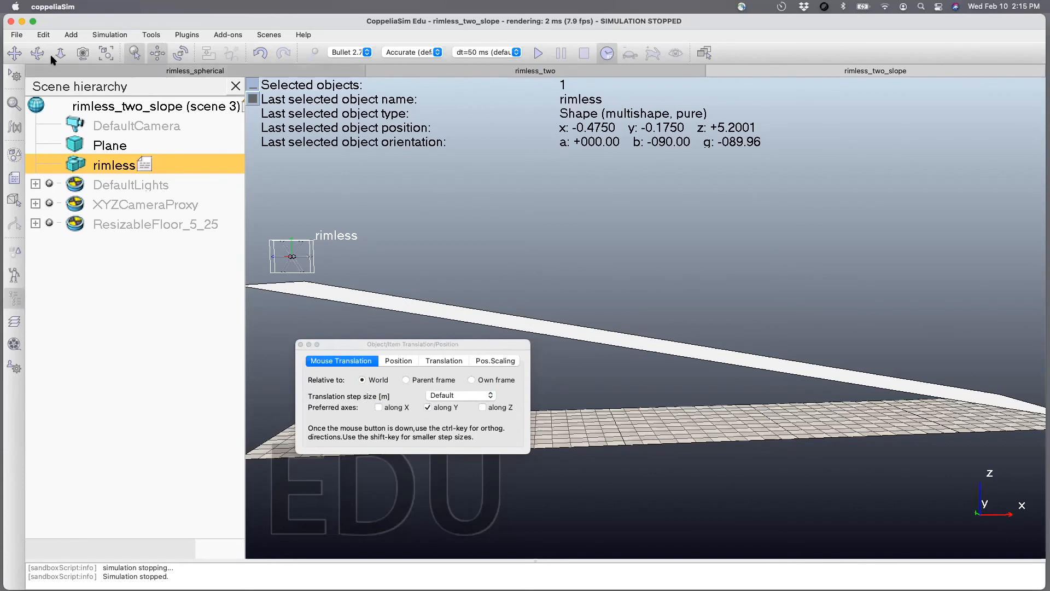
Move the rimless body along the world X axis only to about x = 1.35 m and run a brief simulation.
click(378, 407)
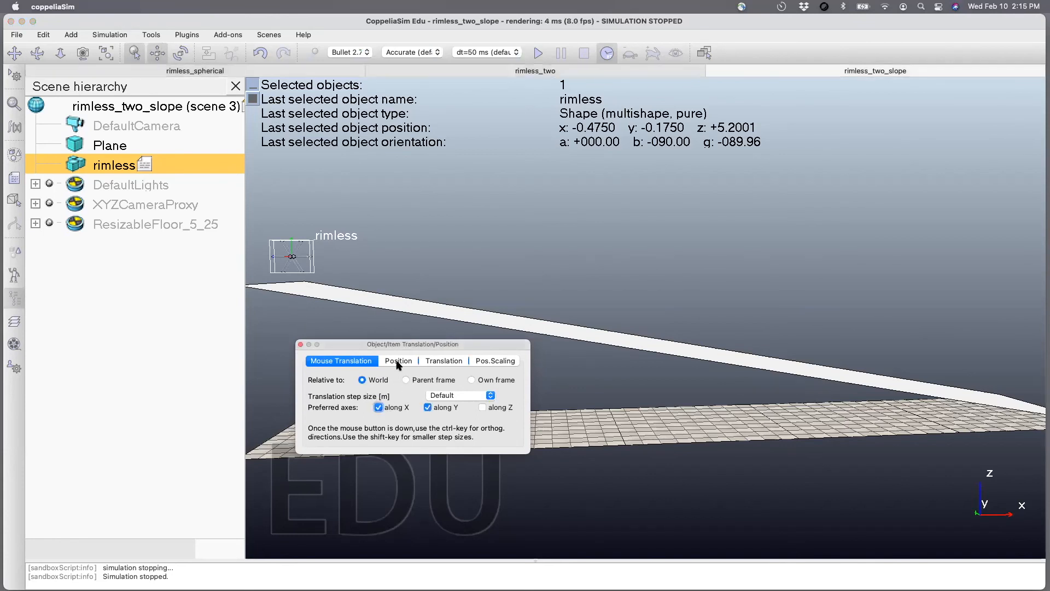
drag(298, 260, 365, 260)
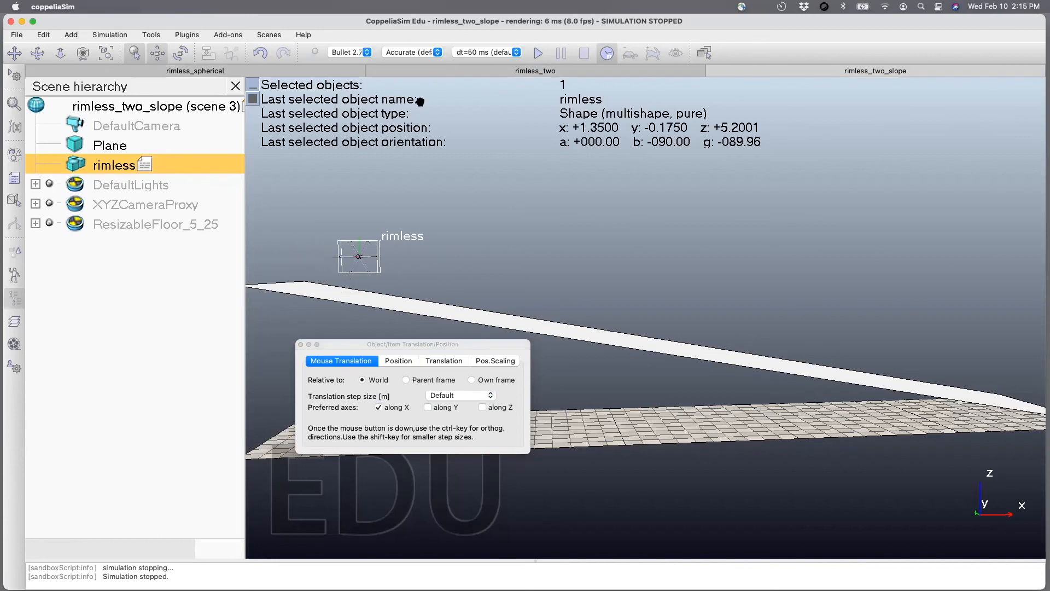
click(537, 53)
click(583, 53)
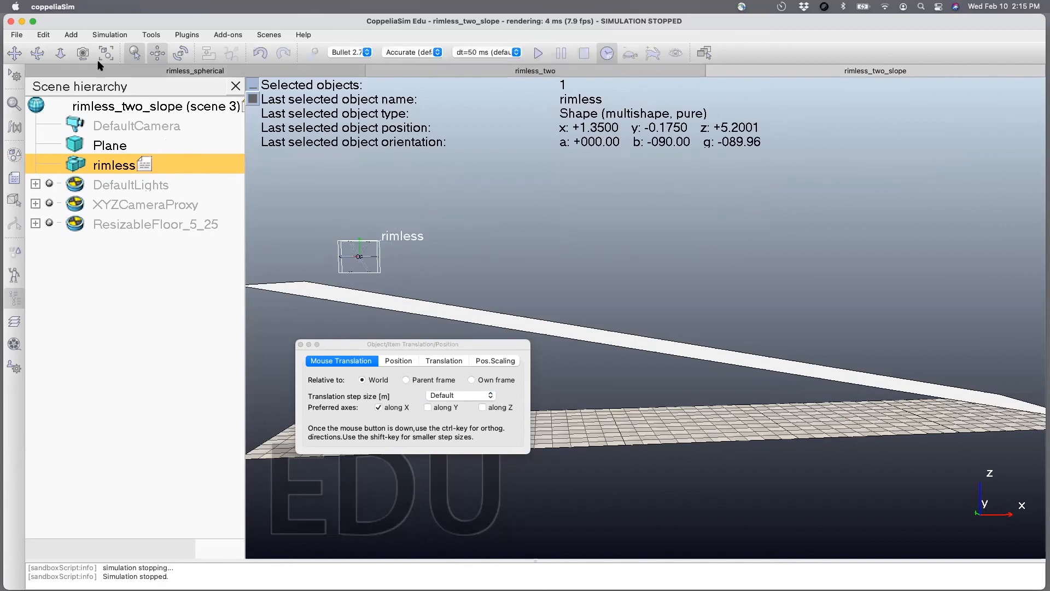
Run the simulation again to examine the rimless body's motion with the slope seen end-on.
click(37, 55)
drag(337, 299, 183, 309)
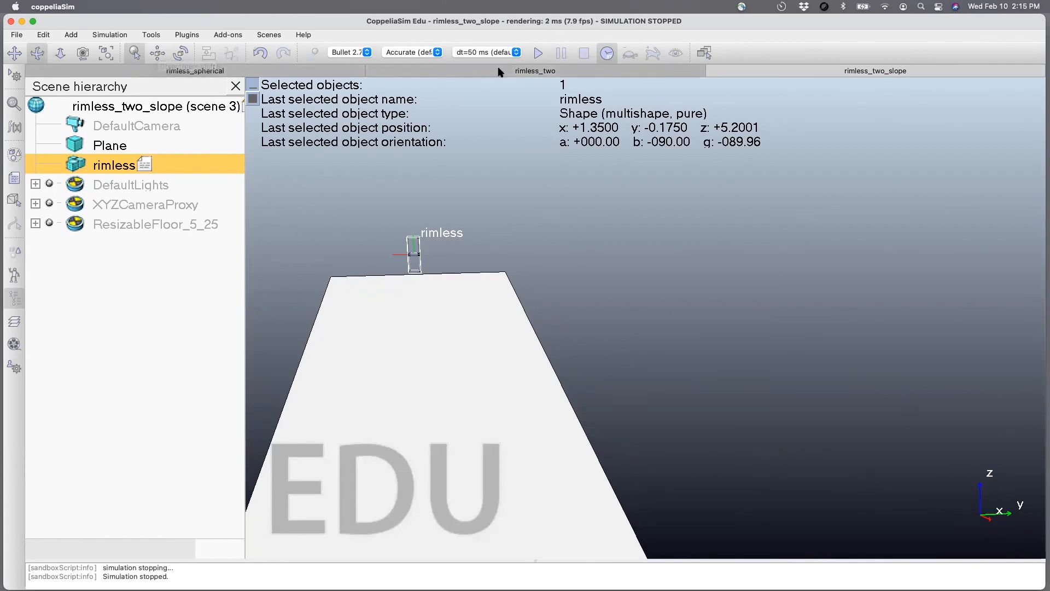
click(536, 51)
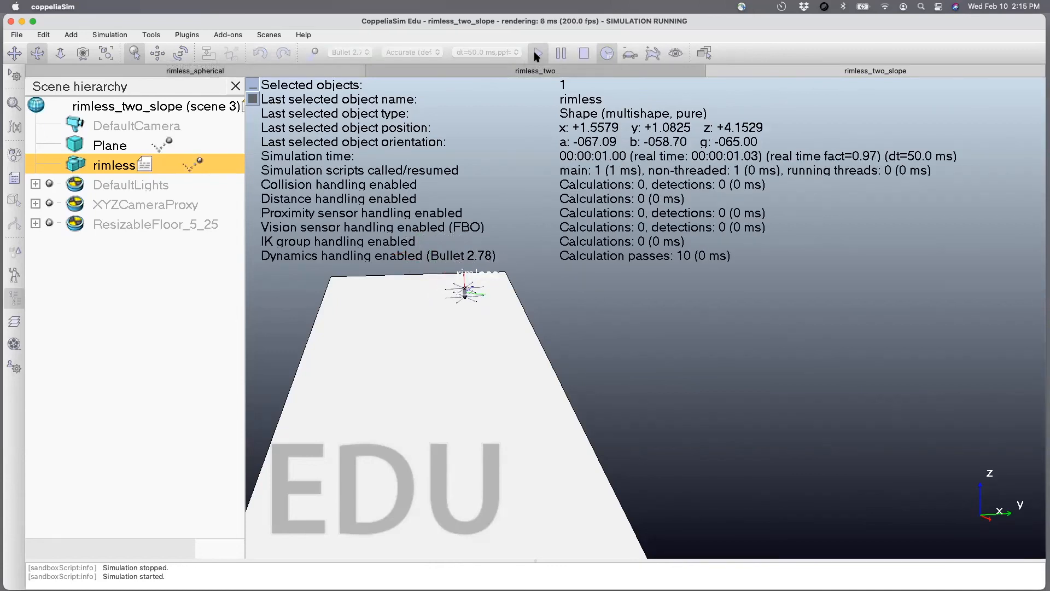
Comment out the y-velocity line in the rimless script, enable the x-velocity line with value 1, and run the simulation.
click(582, 53)
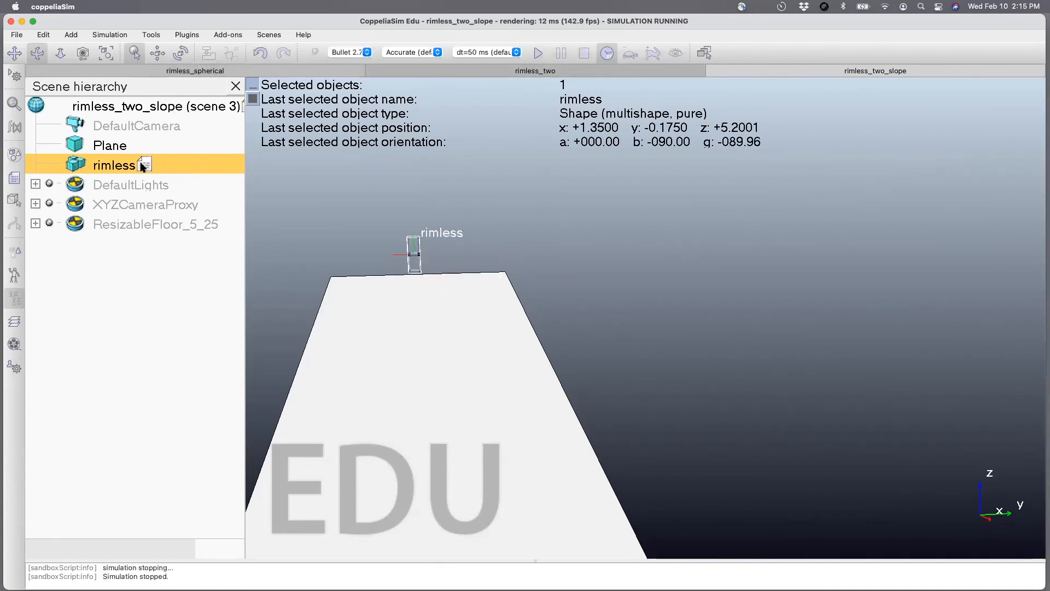
double_click(144, 164)
drag(366, 70, 568, 193)
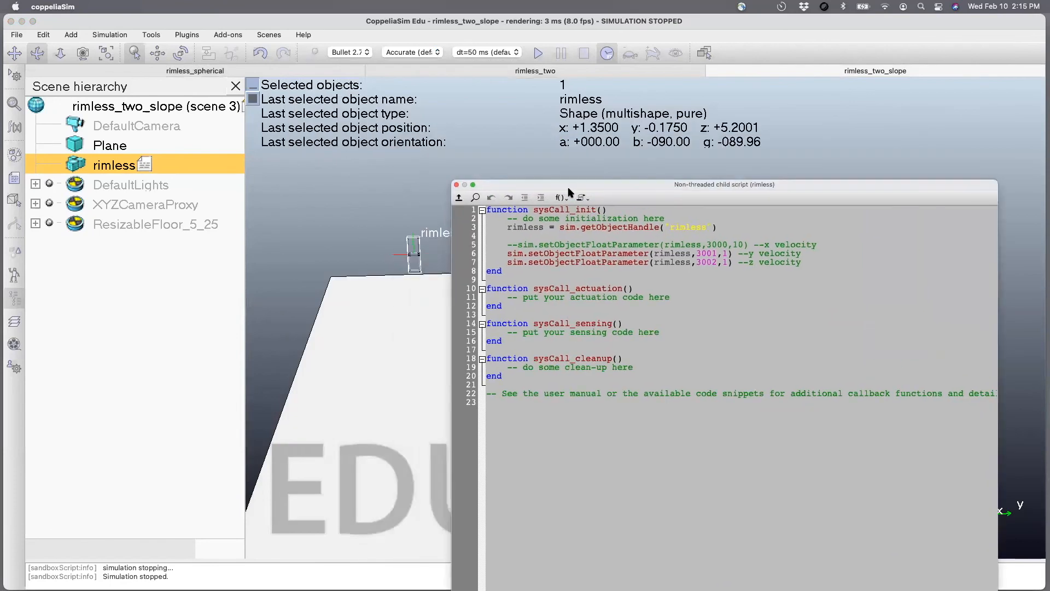
click(507, 254)
text(--)
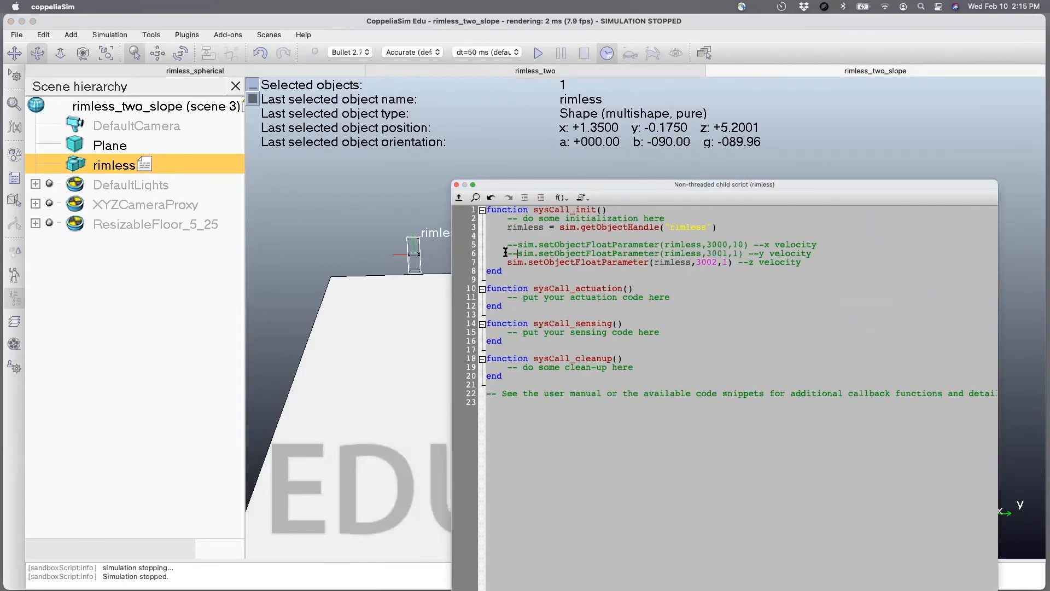
click(516, 244)
key(BackSpace)
key(BackSpace)
click(727, 244)
key(BackSpace)
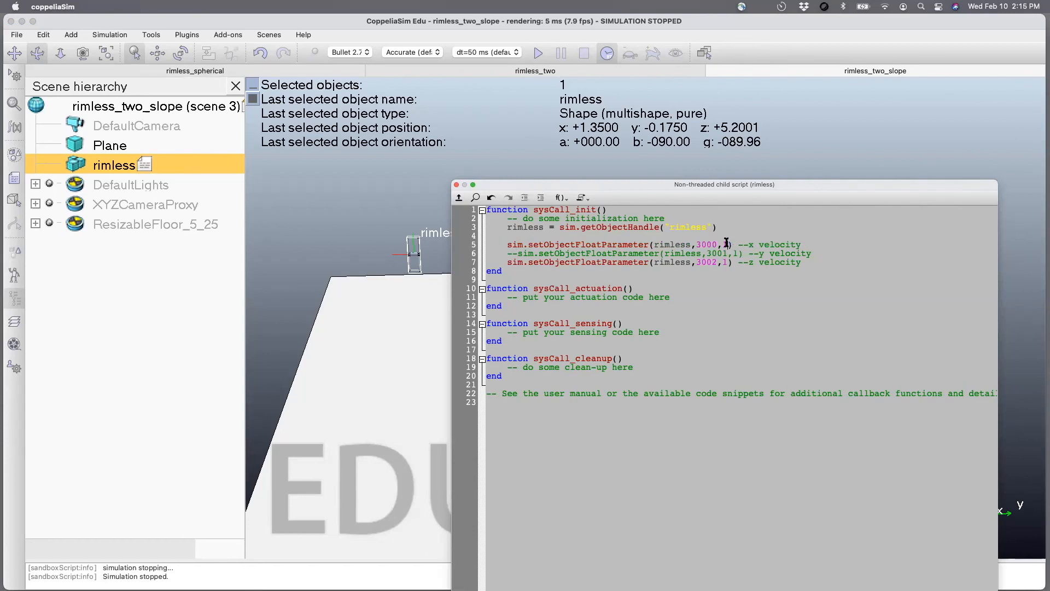
click(539, 52)
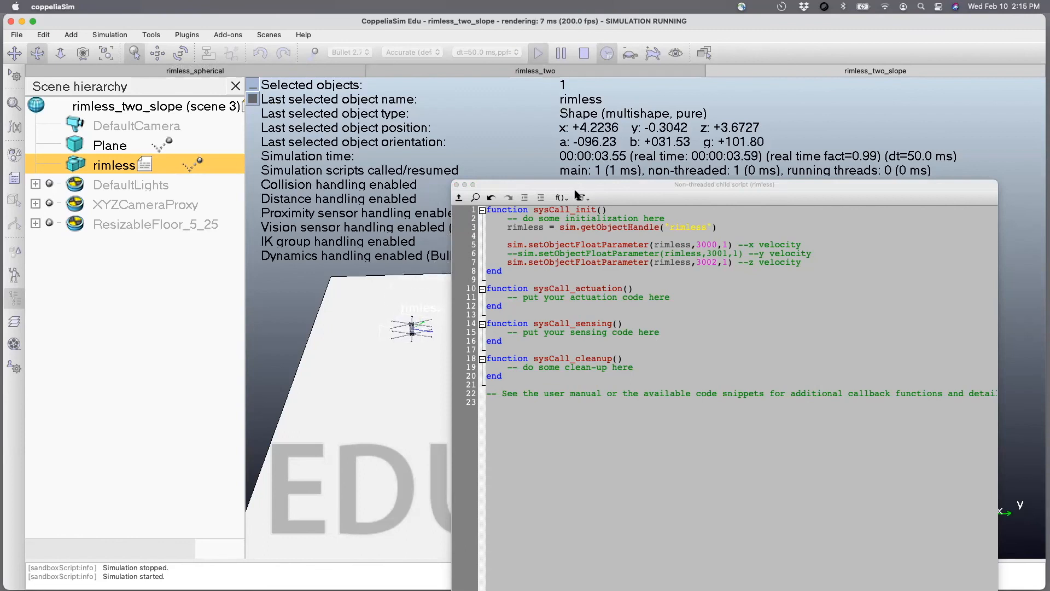
Comment out the z-velocity line in the rimless script, set the x velocity to 4, and stop the simulation.
drag(505, 182, 610, 166)
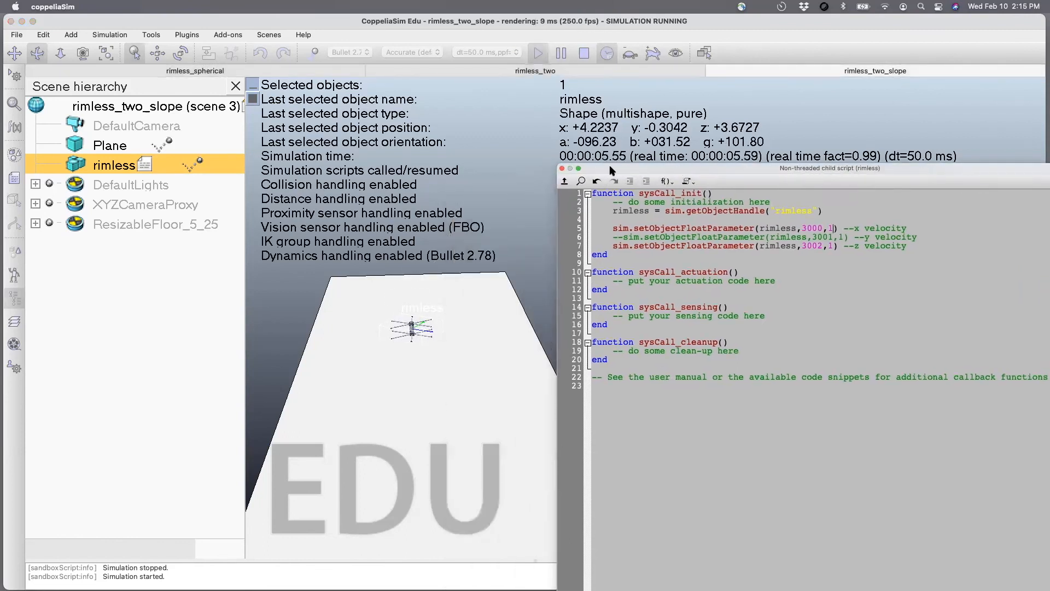
click(613, 246)
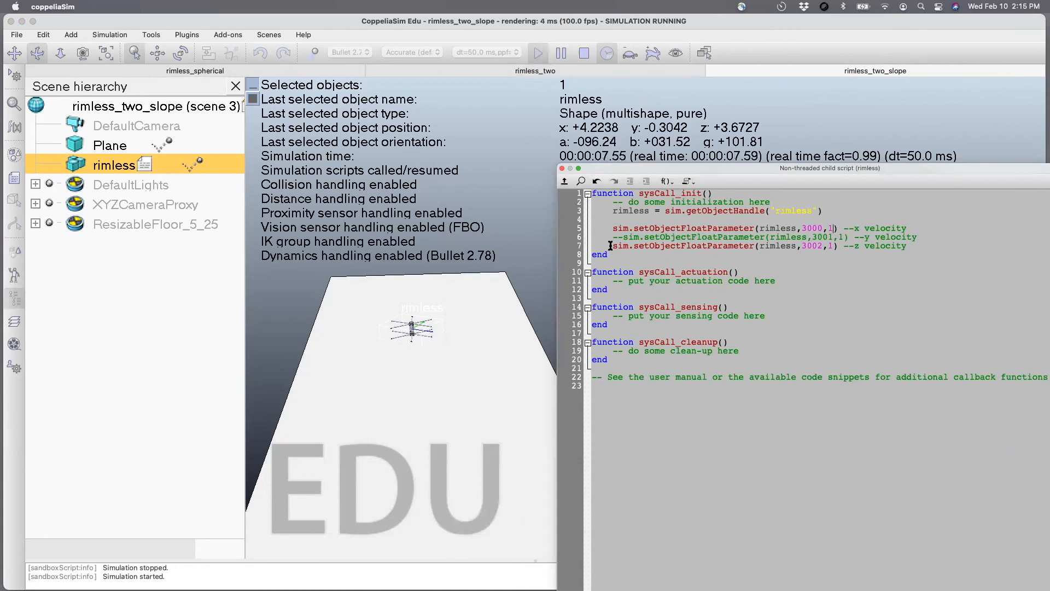
text(--)
double_click(829, 228)
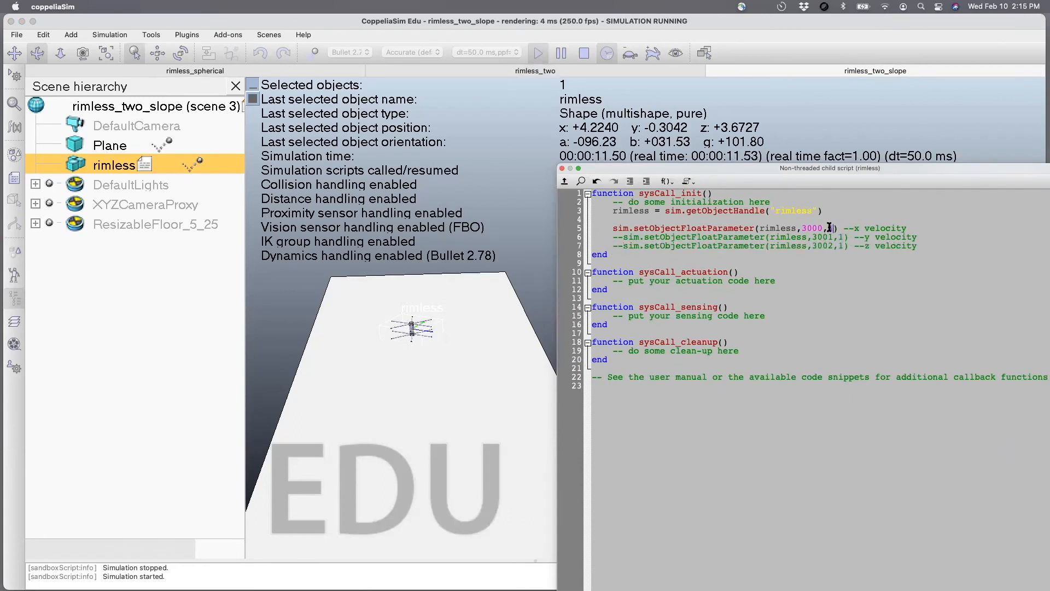
click(584, 53)
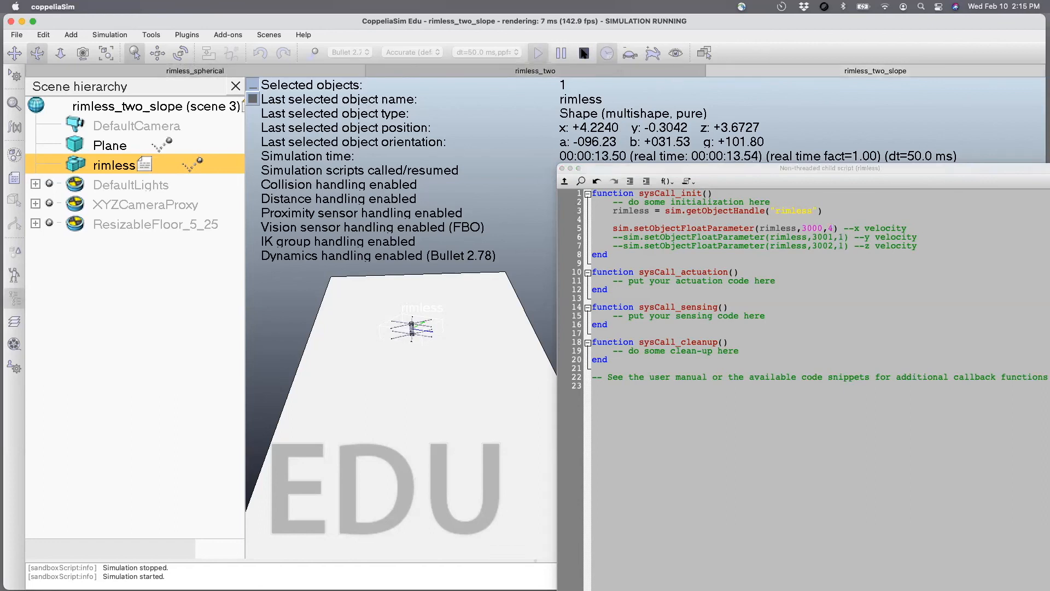
drag(610, 167, 692, 83)
Check the slope plane's orientation angles relative to the world.
click(416, 282)
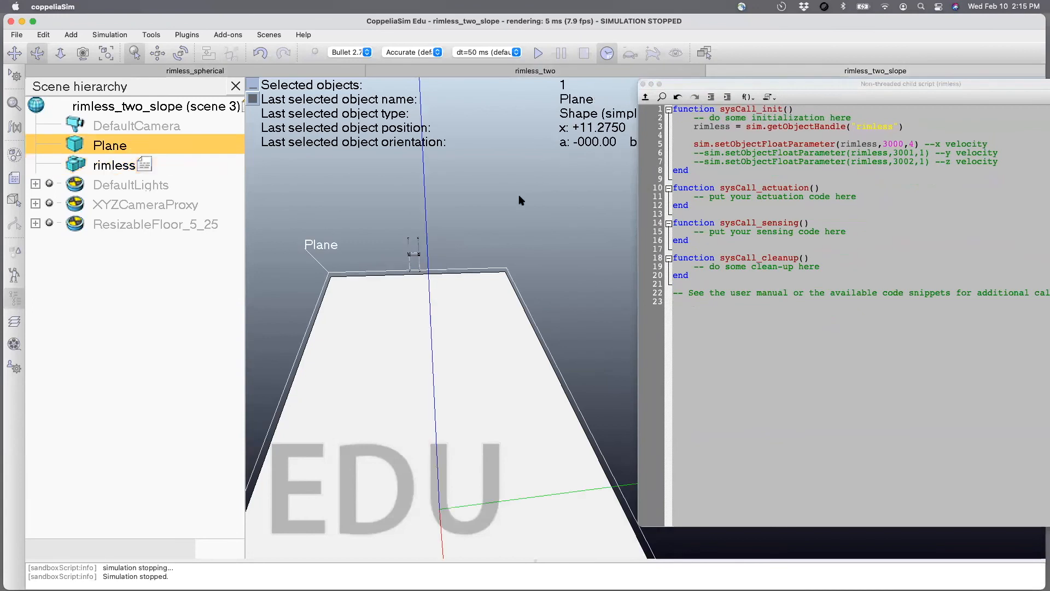
click(694, 144)
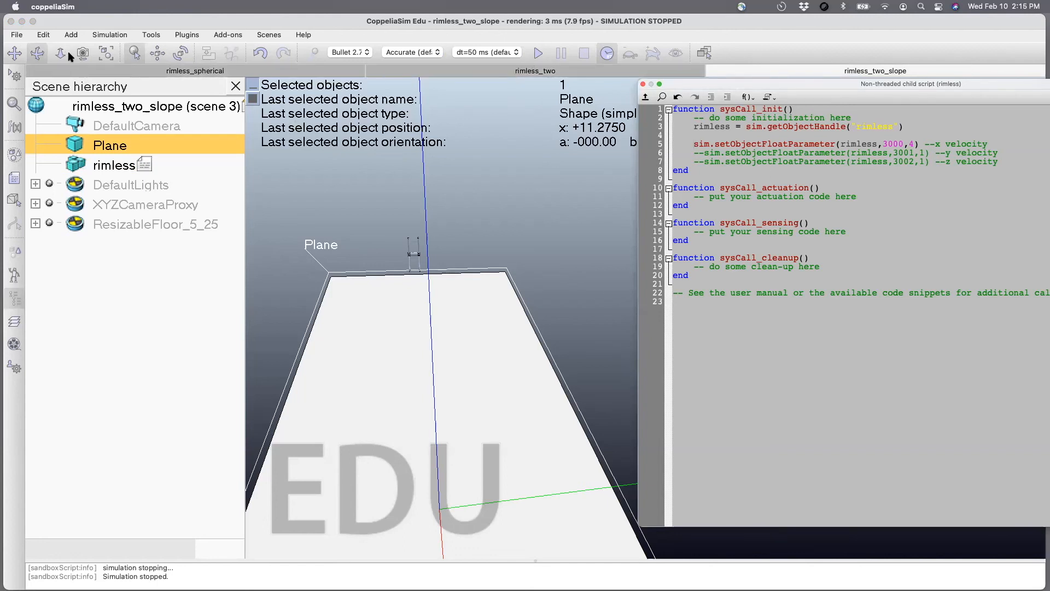
click(181, 53)
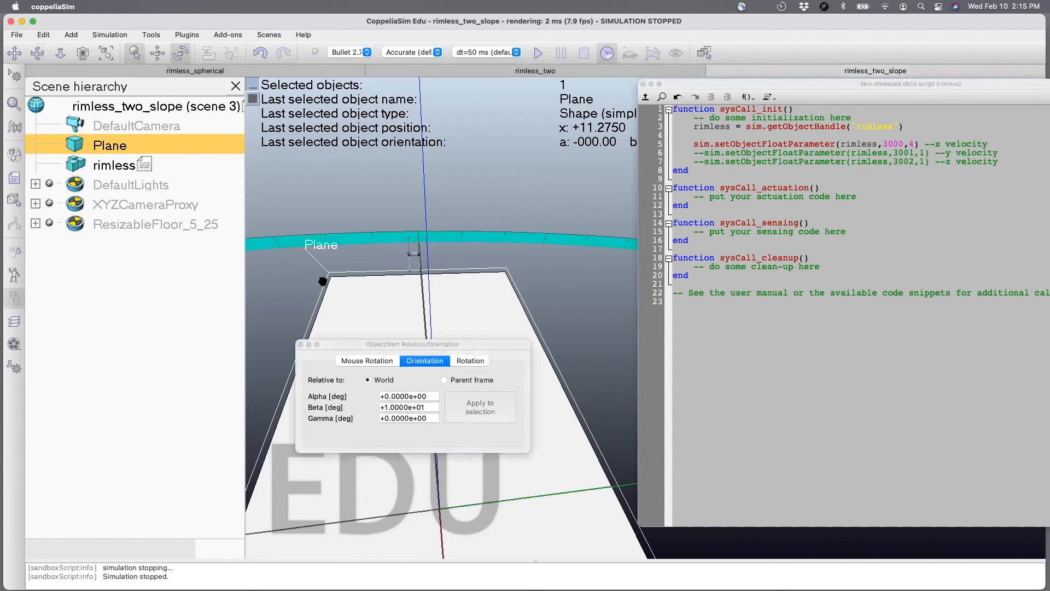
click(229, 210)
Set the rimless body's Gamma orientation relative to the world to -90 degrees.
click(37, 53)
mouse_move(339, 306)
mouse_down()
mouse_move(405, 323)
mouse_move(336, 290)
mouse_up()
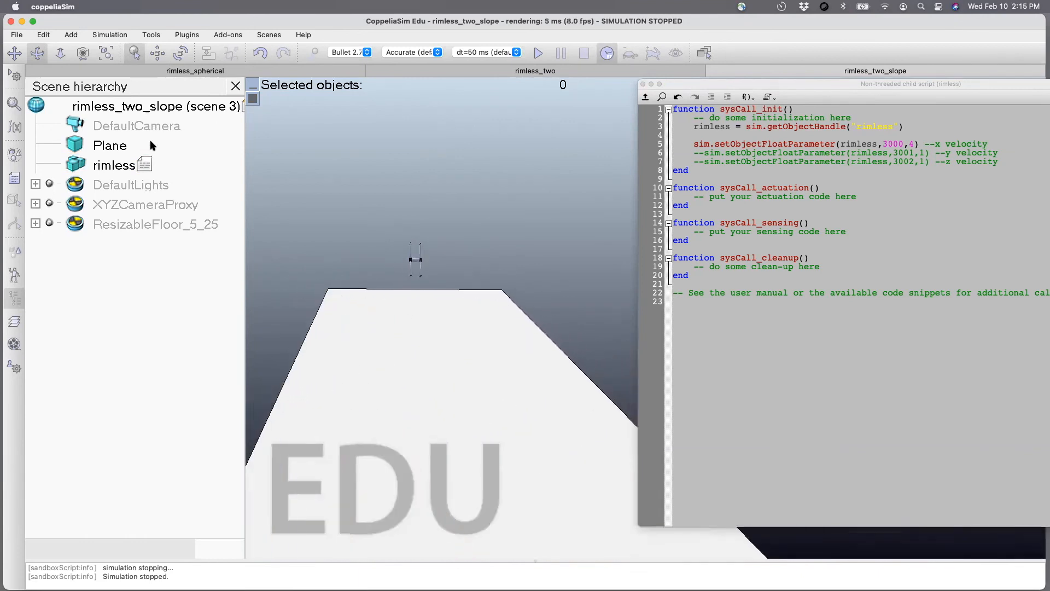
click(110, 165)
click(180, 53)
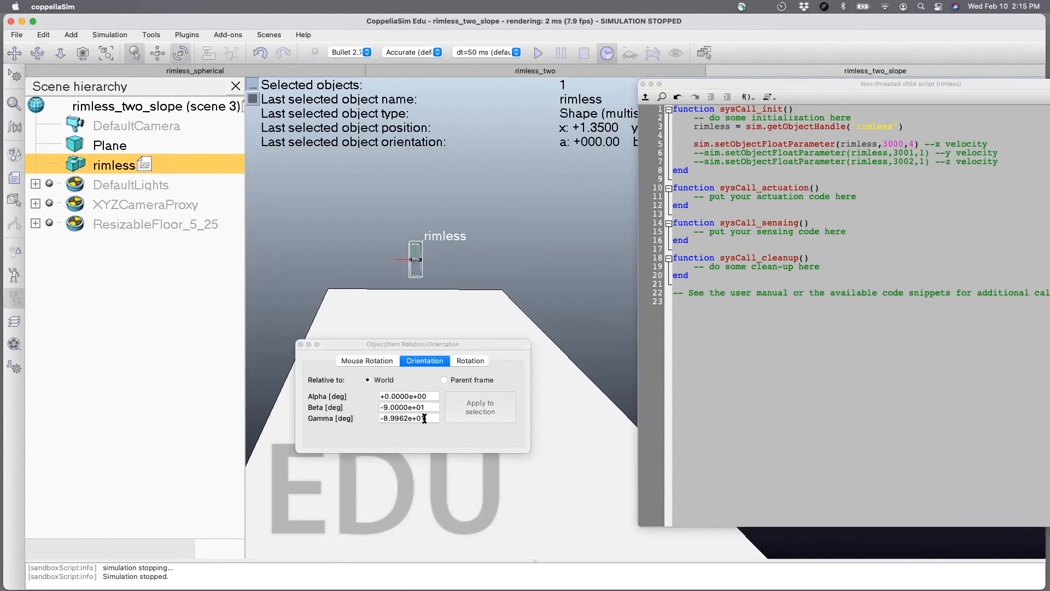
click(424, 419)
text(-90)
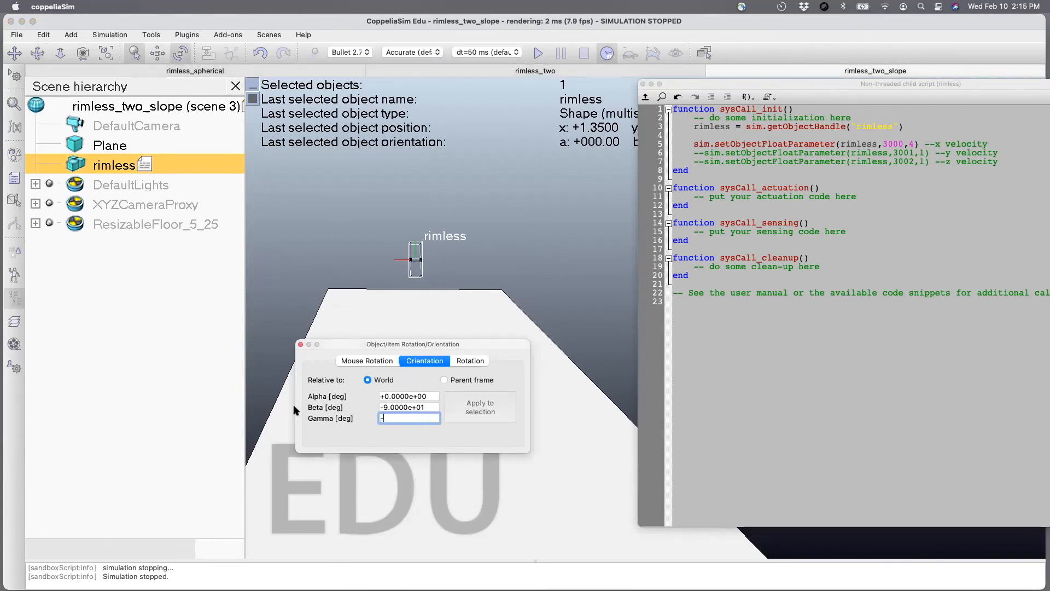
click(299, 344)
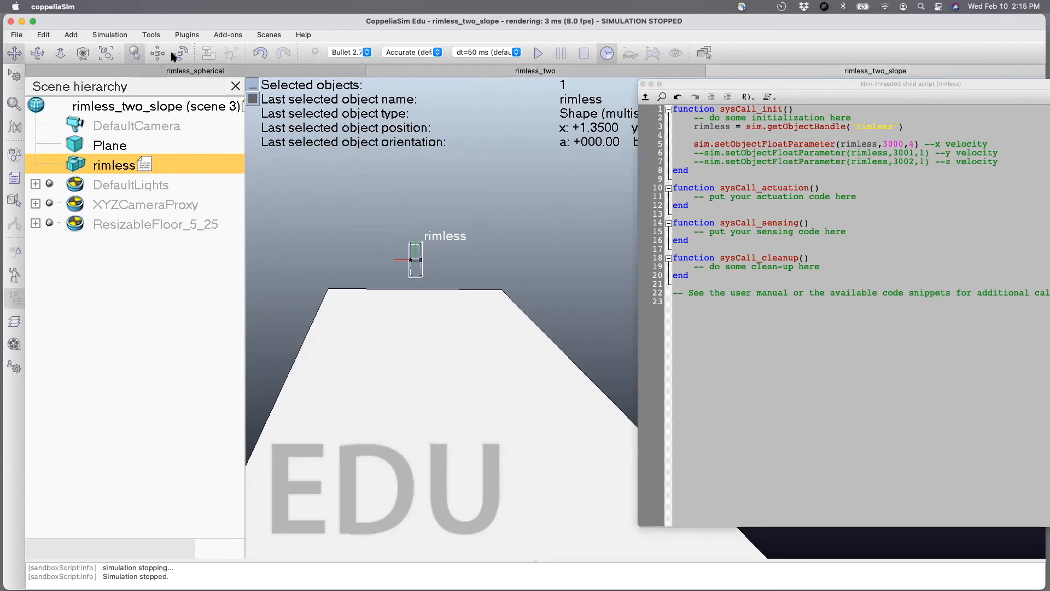
Run the simulation from an oblique view of the slope to examine the rimless body's motion, closing the script editor and stopping the run.
click(39, 54)
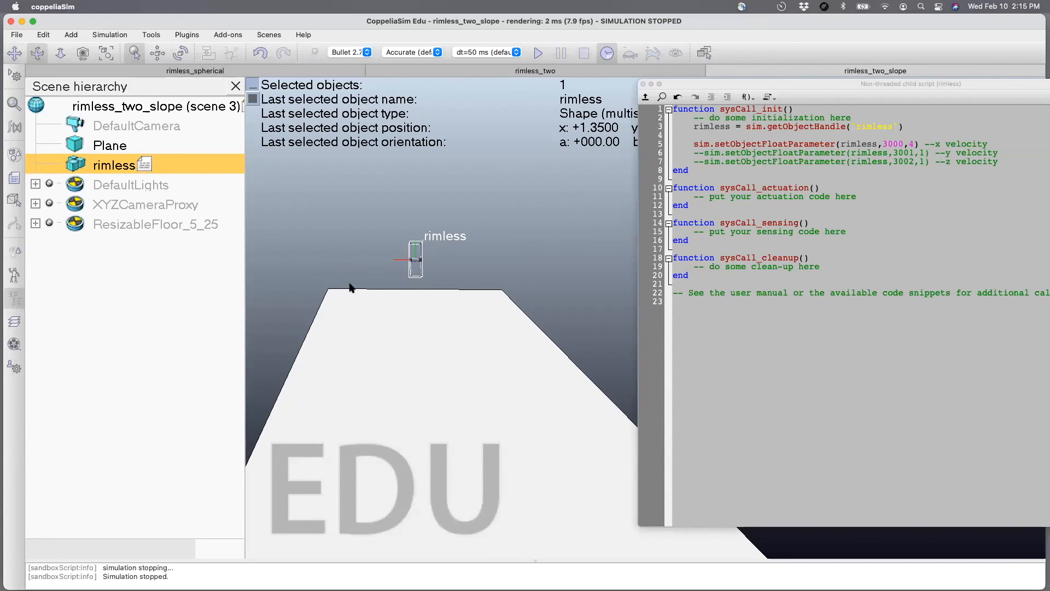
drag(356, 318, 428, 359)
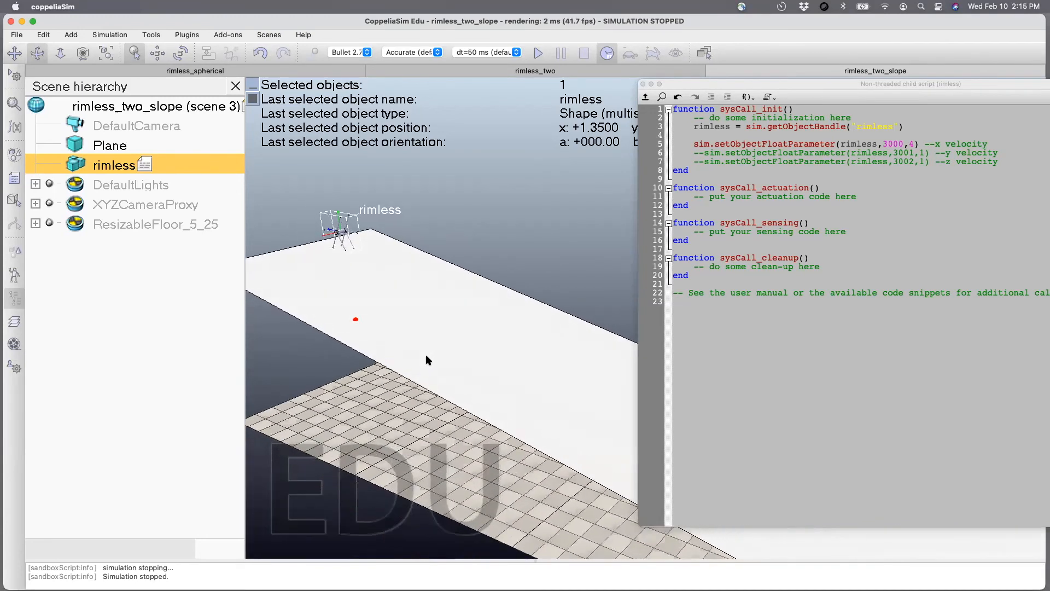
click(537, 53)
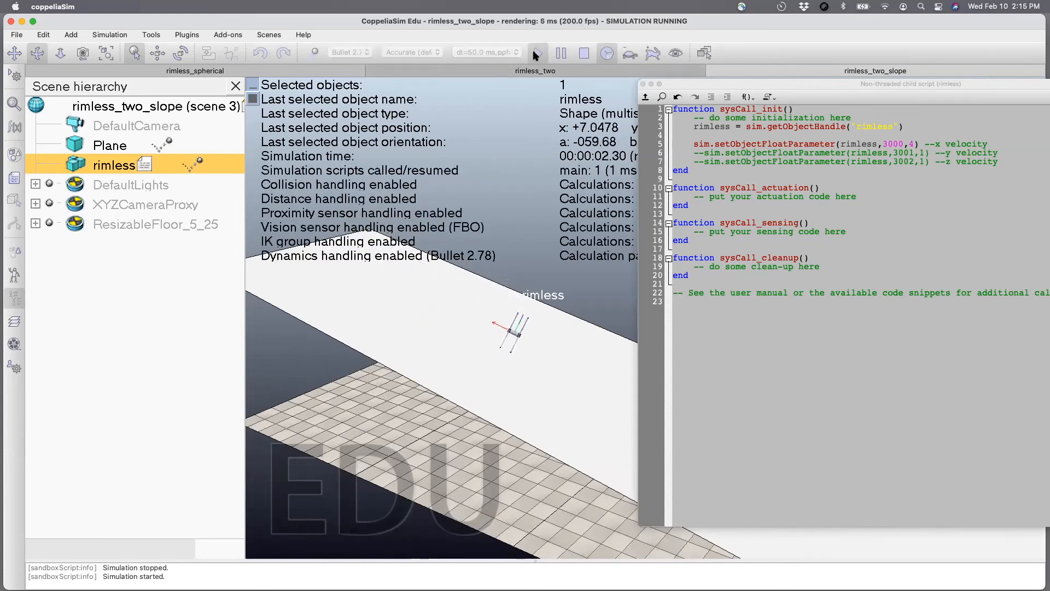
click(643, 84)
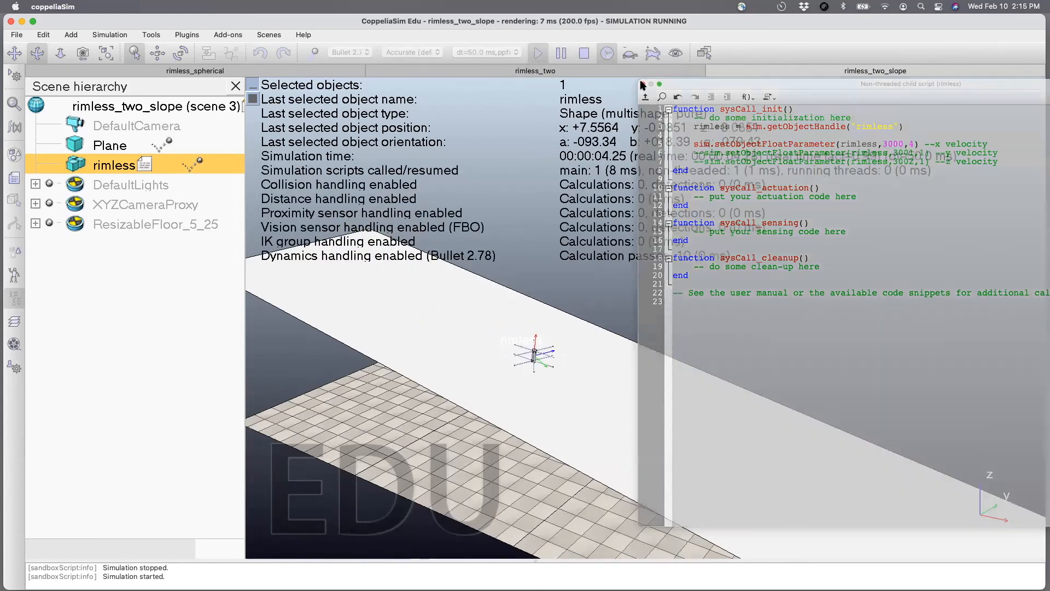
click(559, 391)
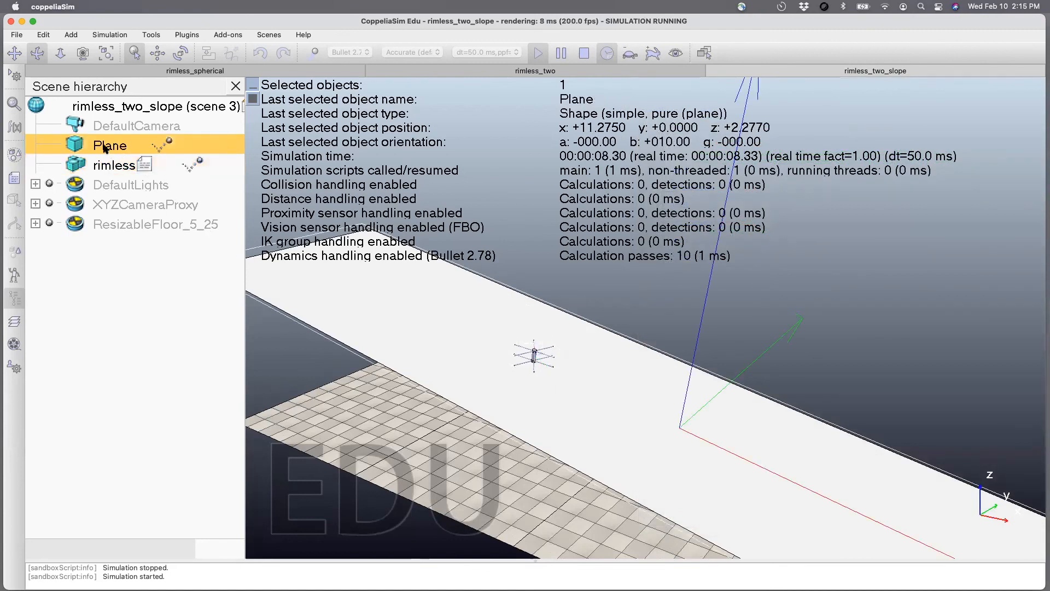
click(584, 53)
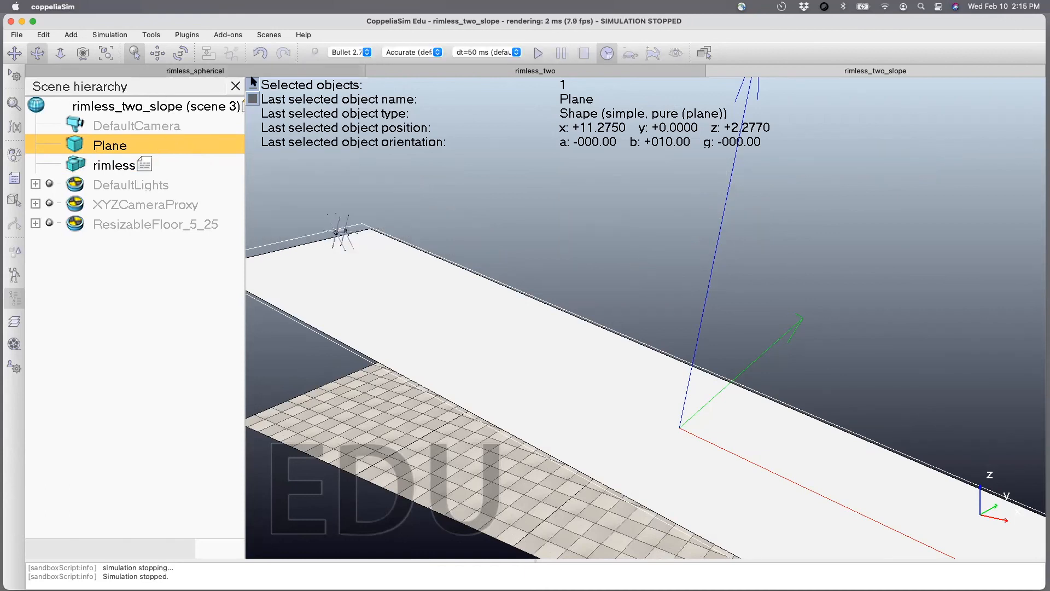
Comment out the x-velocity line in the rimless script and briefly run the simulation without any initial velocity.
click(116, 165)
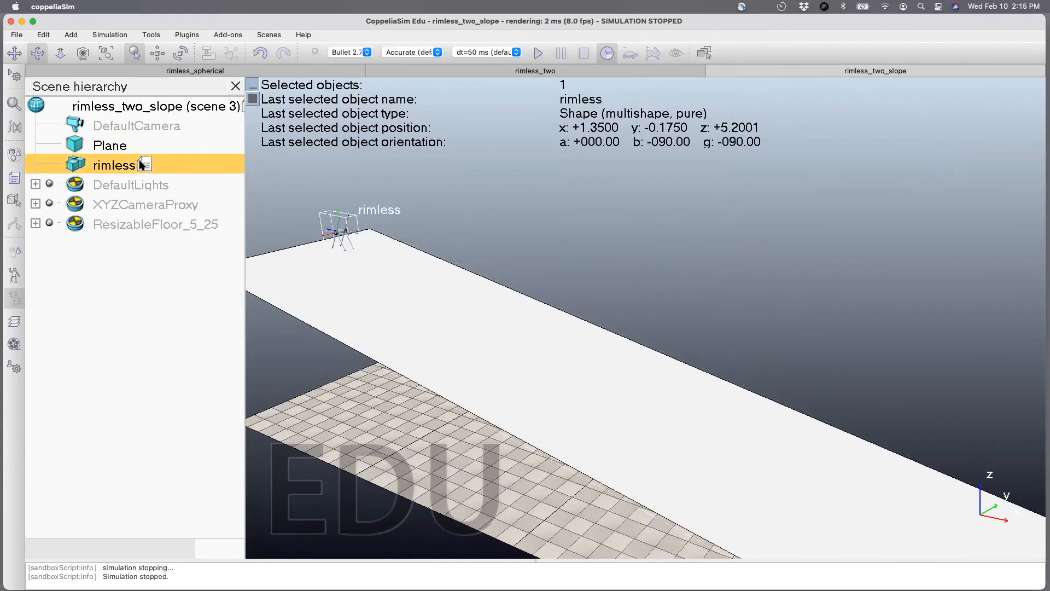
double_click(141, 163)
click(303, 123)
text(--)
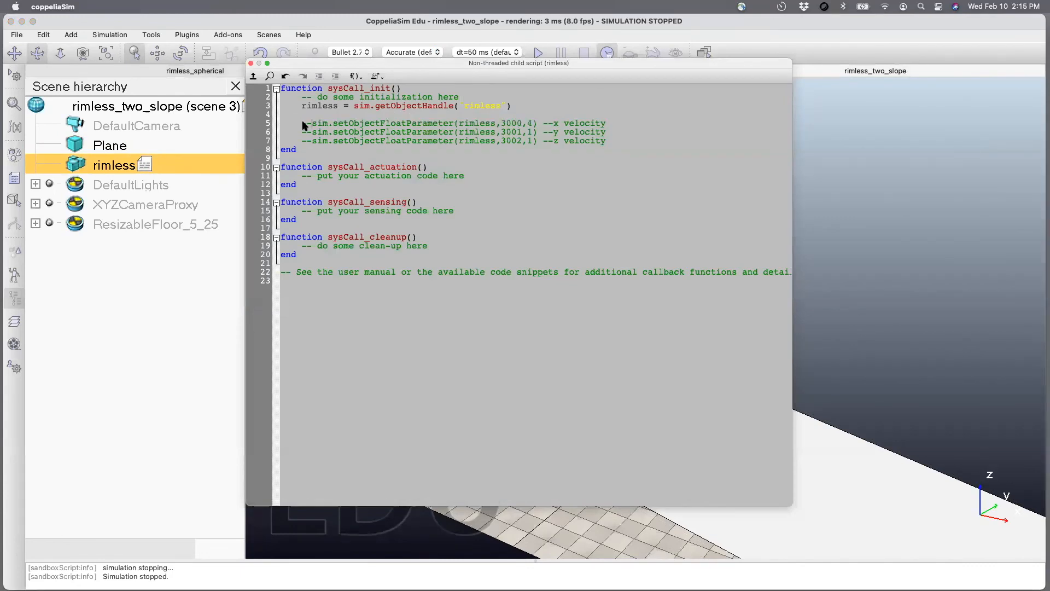
click(251, 63)
click(534, 48)
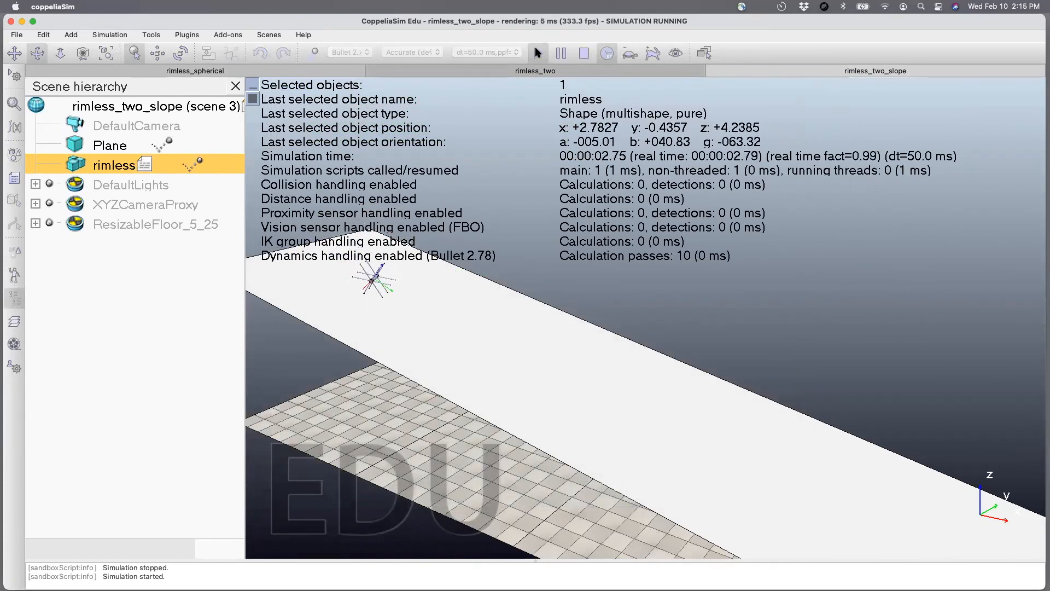
click(583, 53)
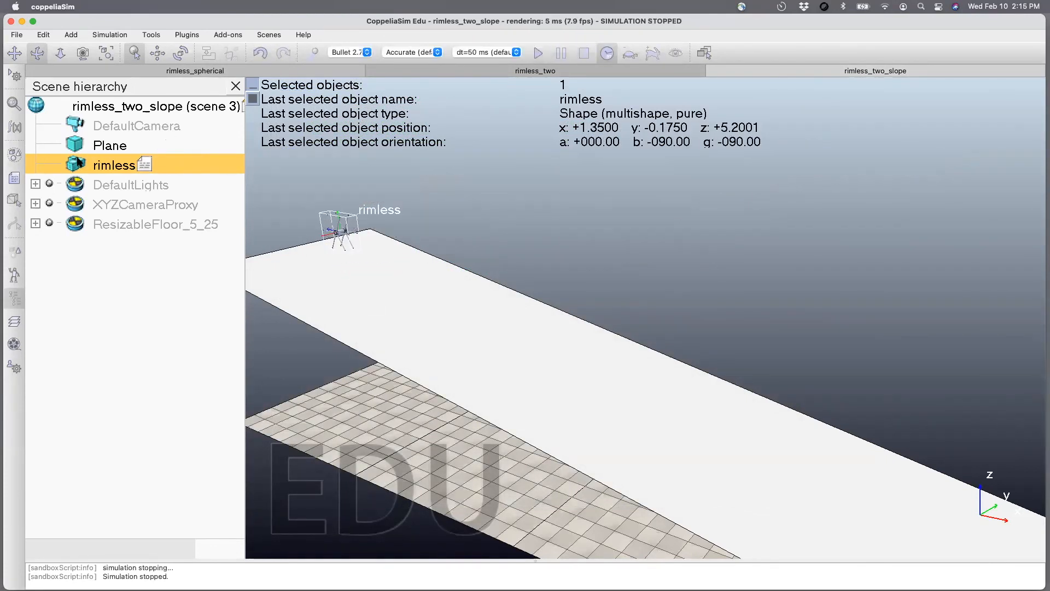
double_click(80, 162)
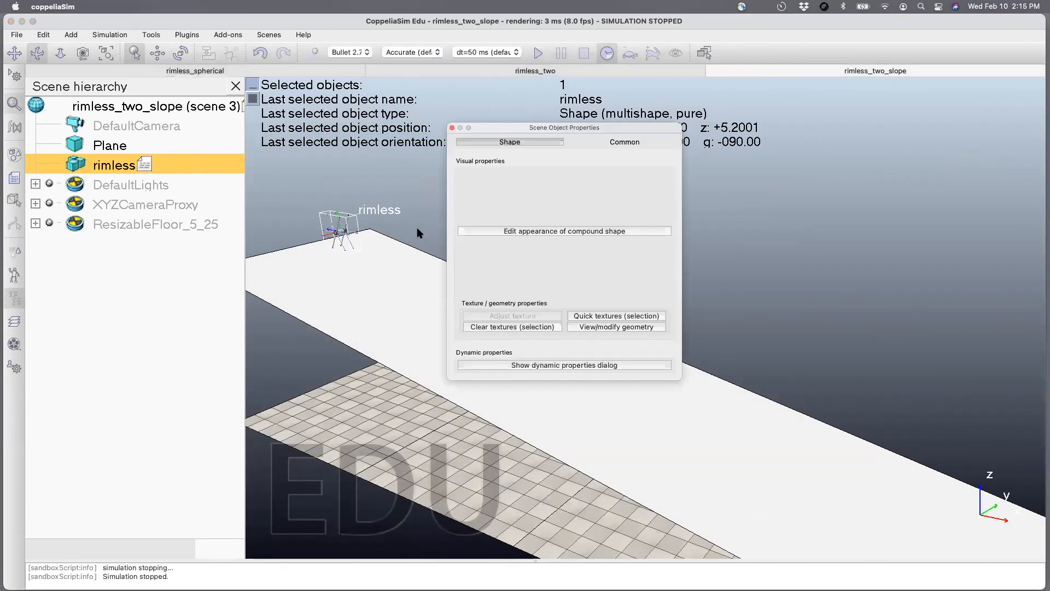
click(451, 127)
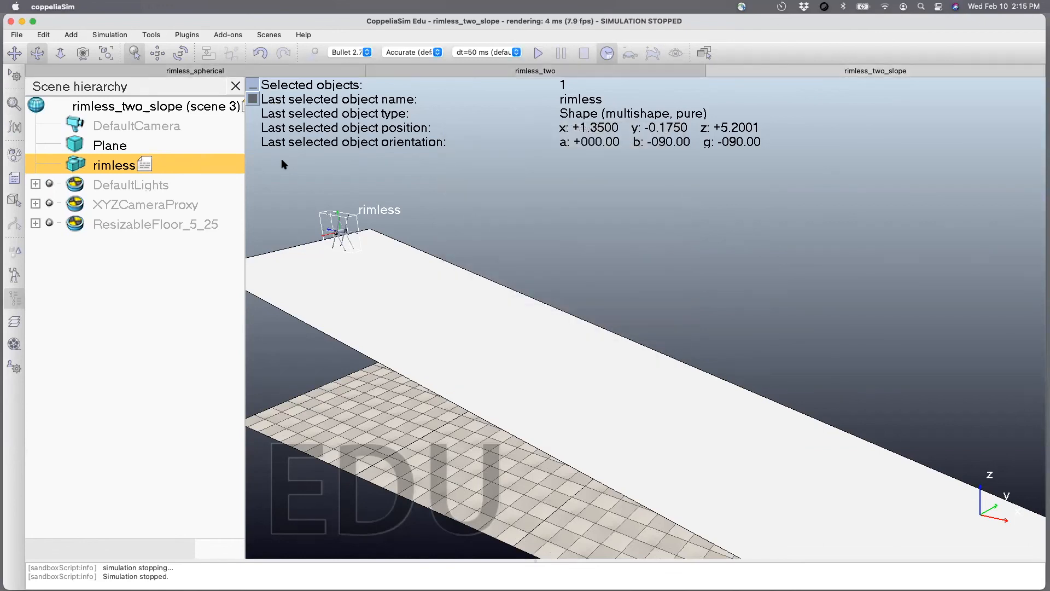